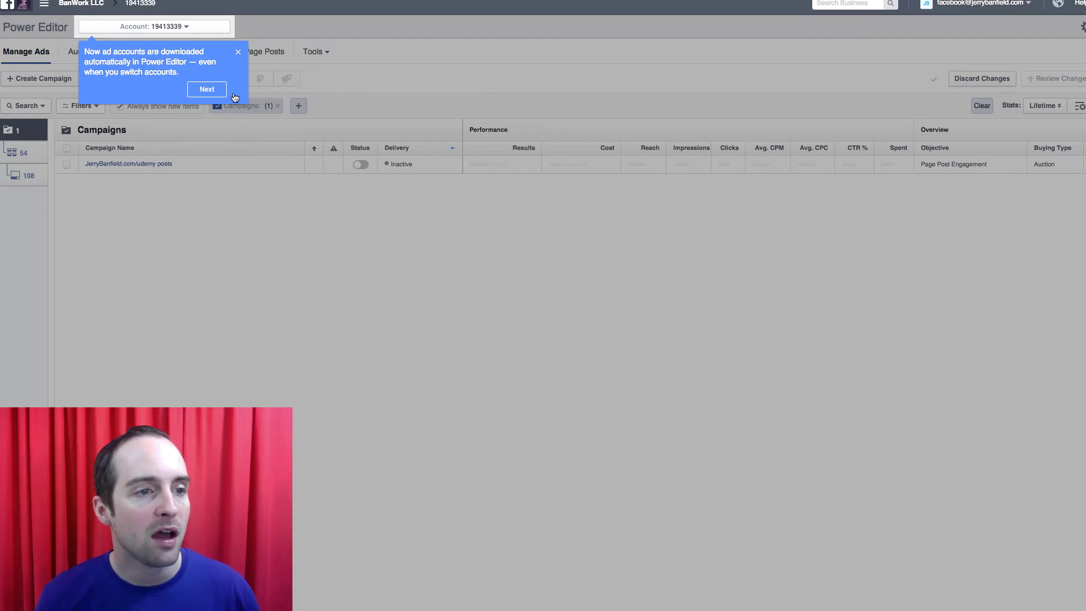
# - Finish the introductory tour and reset Power Editor, also discarding the unpublished changes for this account
pyautogui.click(207, 90)
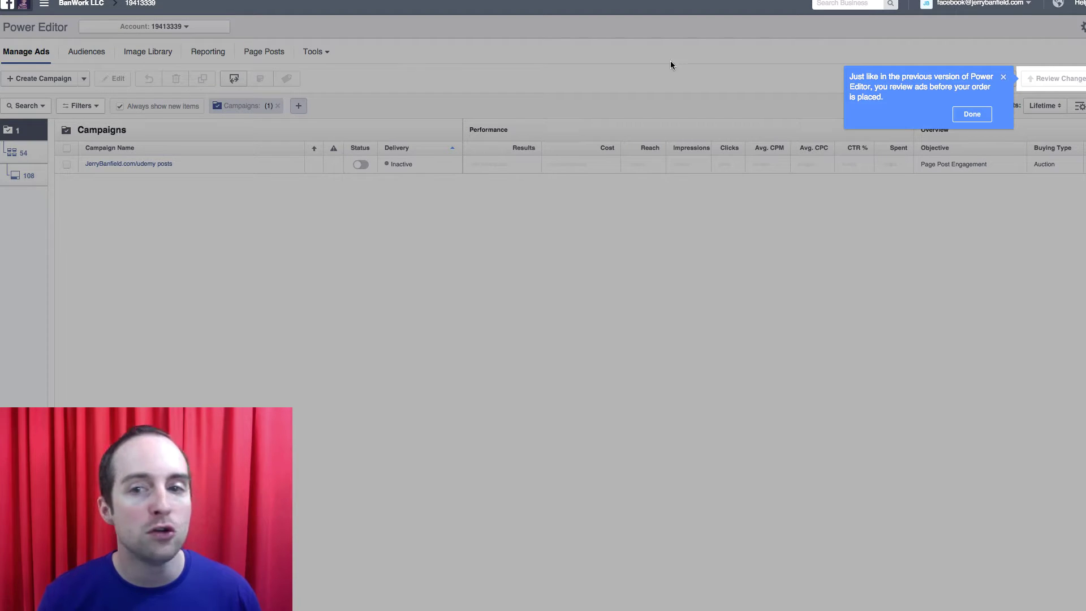
pyautogui.click(972, 115)
pyautogui.click(1083, 27)
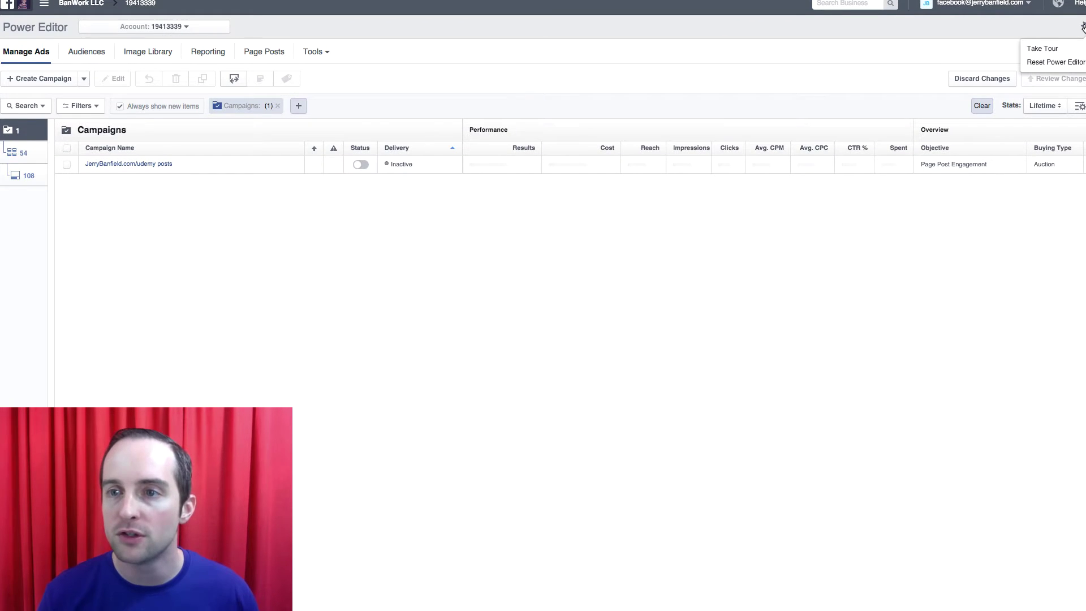
pyautogui.click(1064, 62)
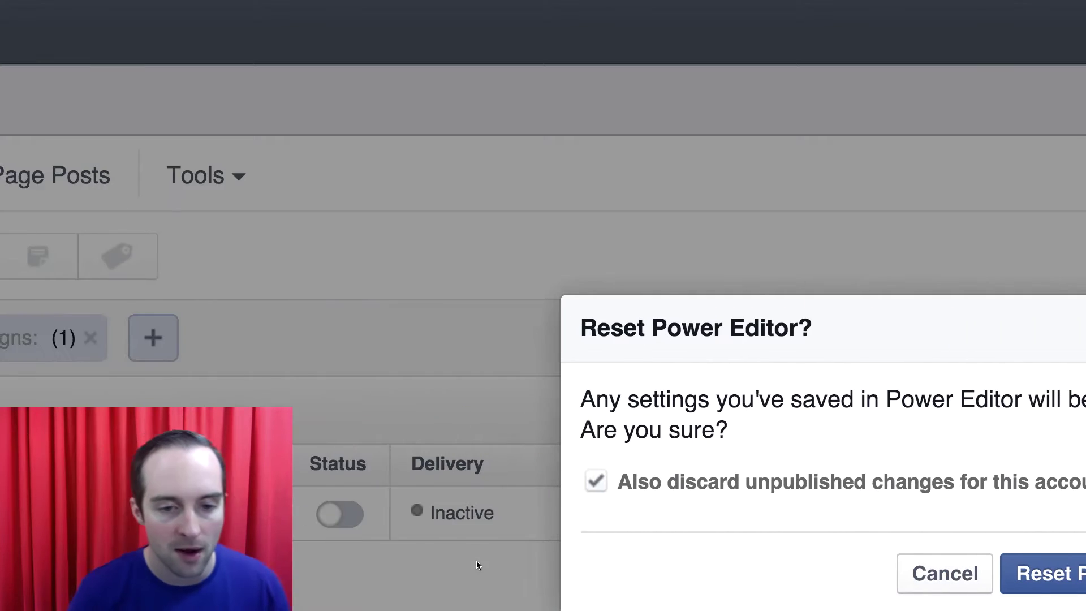
pyautogui.click(713, 576)
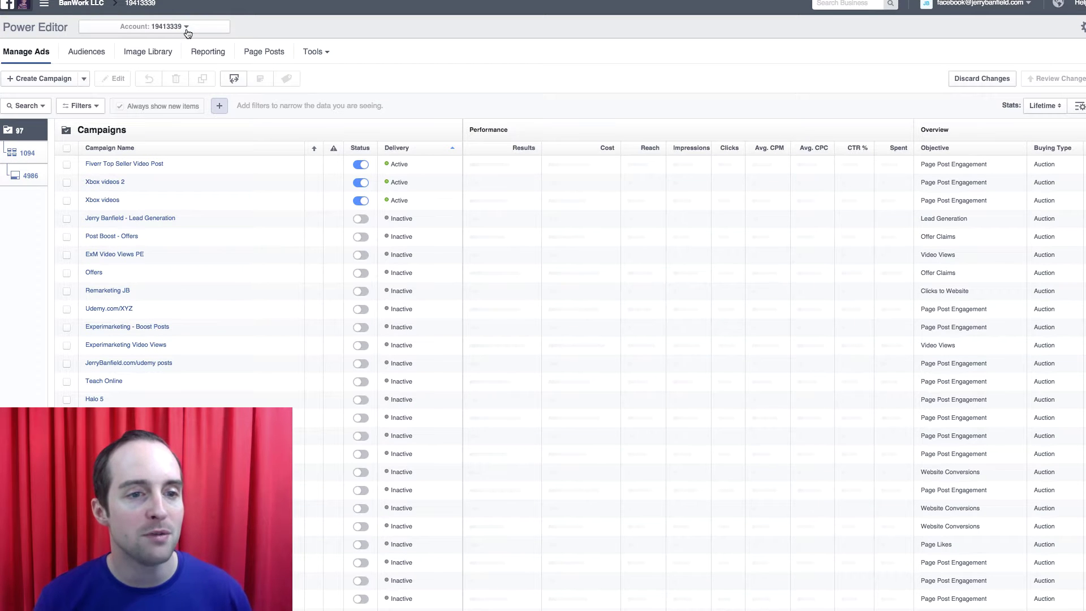
# - Check the list of available ad accounts, and open the ad sets of the Fiverr Top Seller Video Post campaign
pyautogui.click(188, 34)
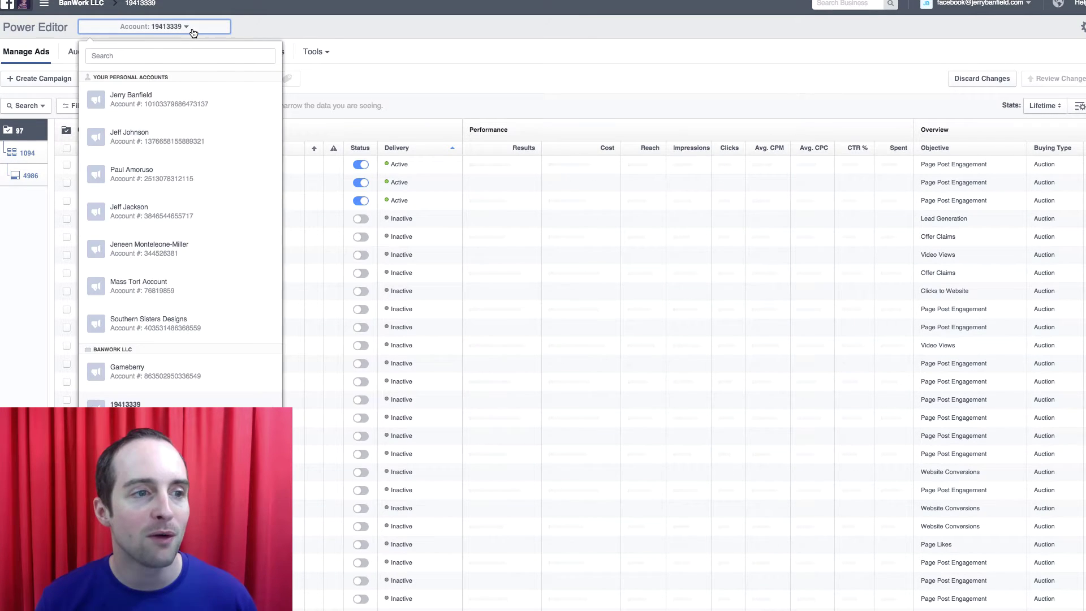
pyautogui.click(190, 30)
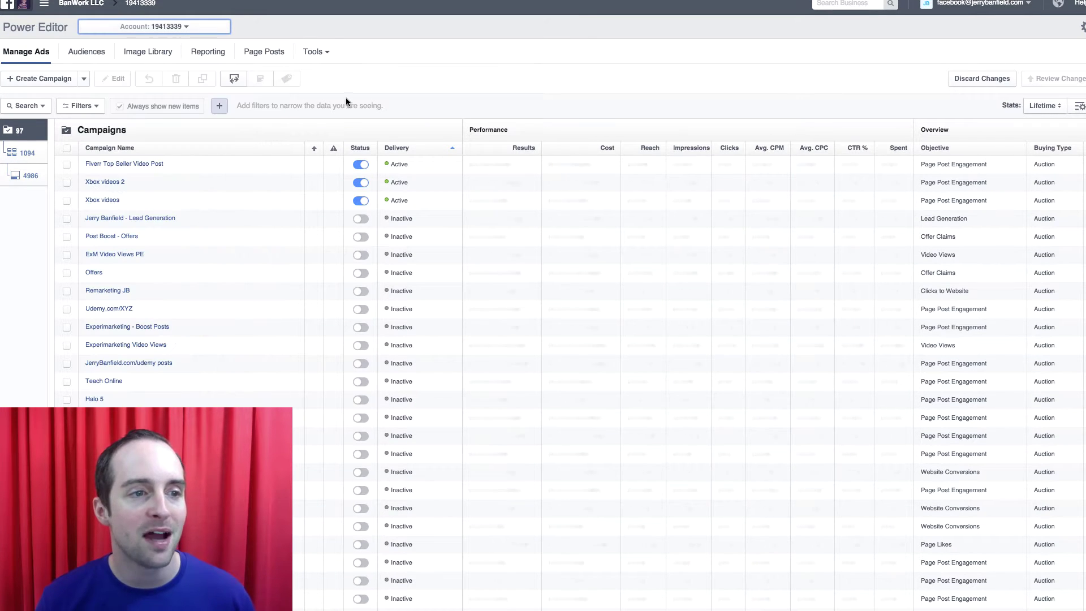
pyautogui.click(128, 170)
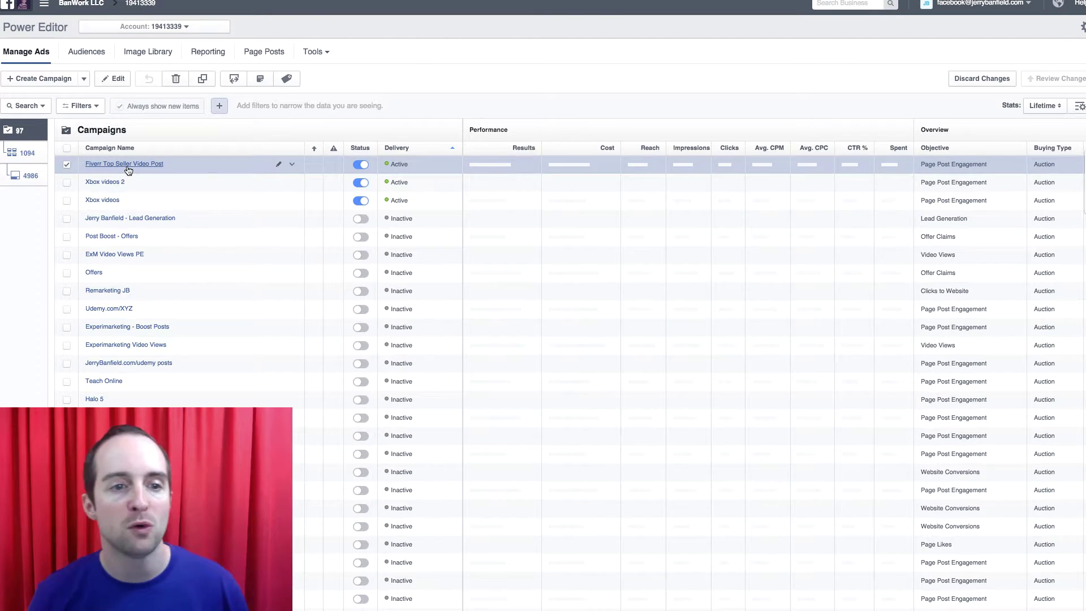
pyautogui.click(127, 166)
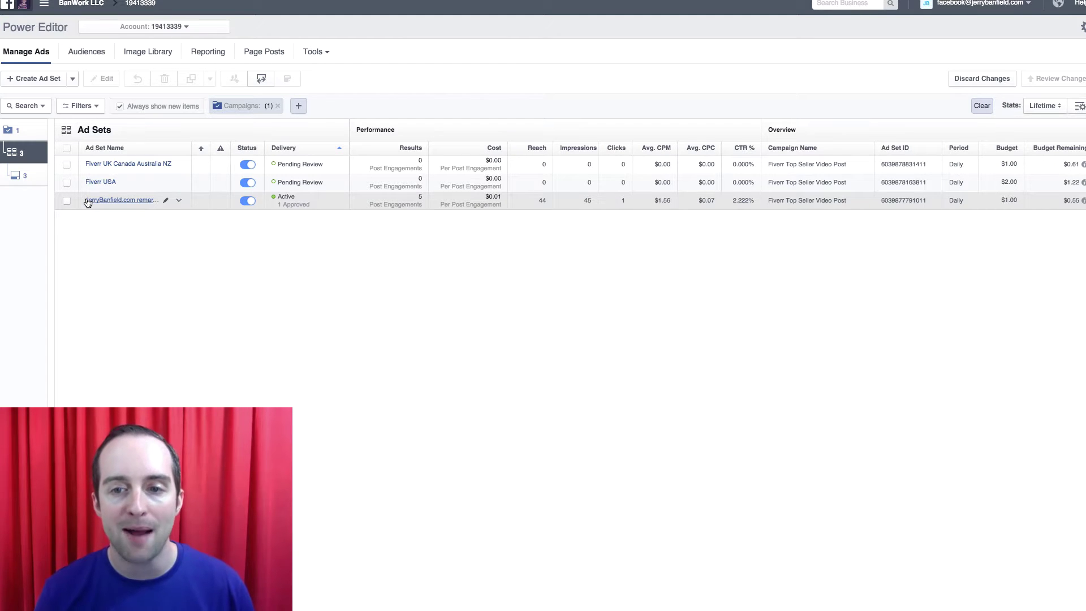
# - Duplicate the active website remarketing ad set, keeping the copy in the same campaign
pyautogui.click(86, 196)
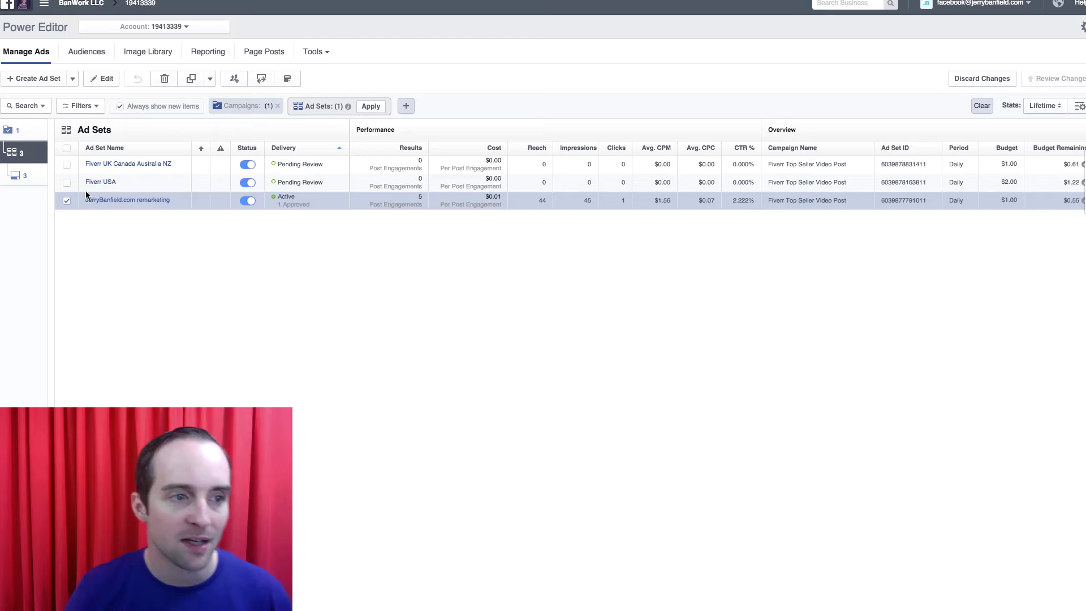
pyautogui.click(190, 79)
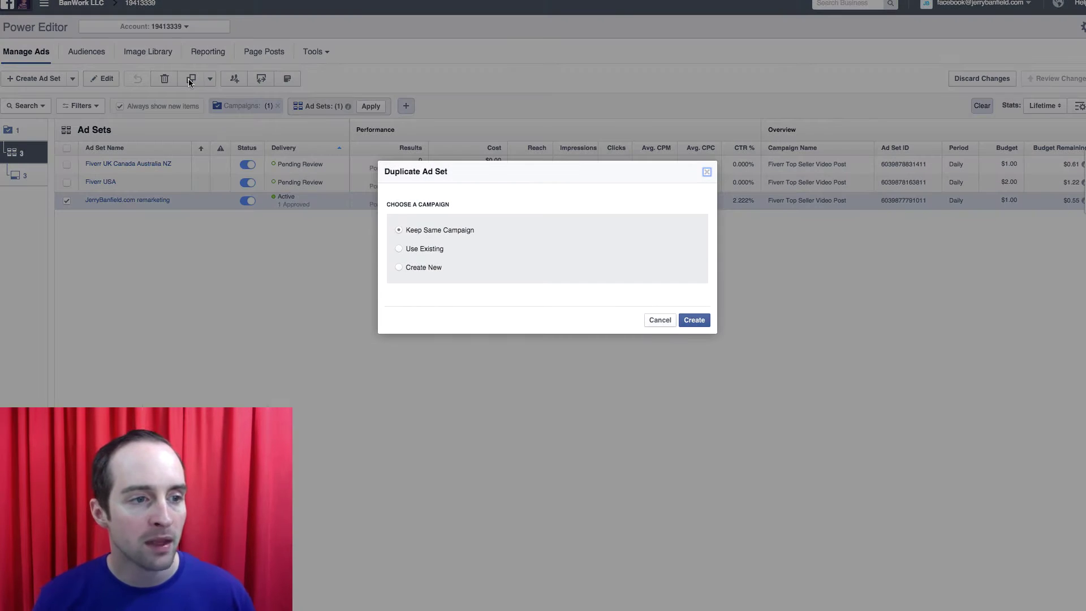
pyautogui.click(694, 320)
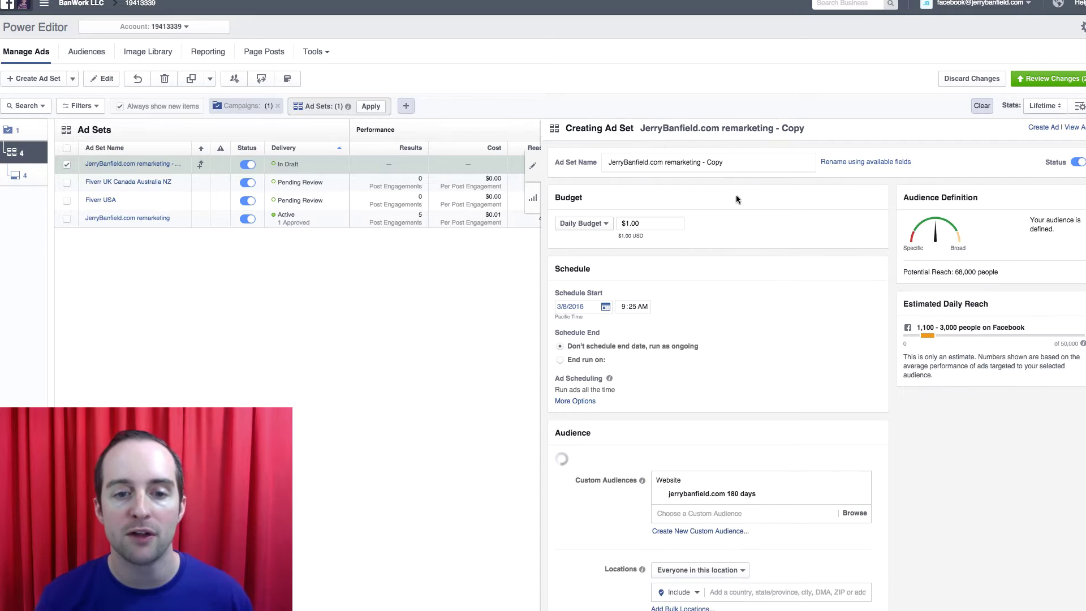
# - Remove the 180-day website custom audience from the duplicated ad set and rename the ad set Fiverr India
pyautogui.scroll(-2, 735, 198)
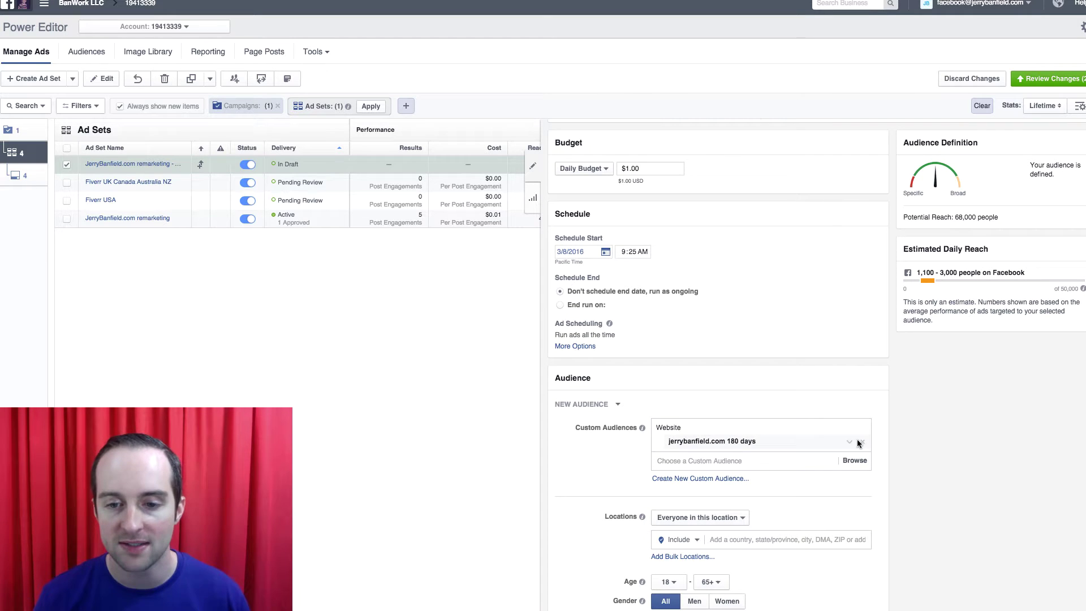
pyautogui.click(862, 442)
pyautogui.scroll(2, 771, 246)
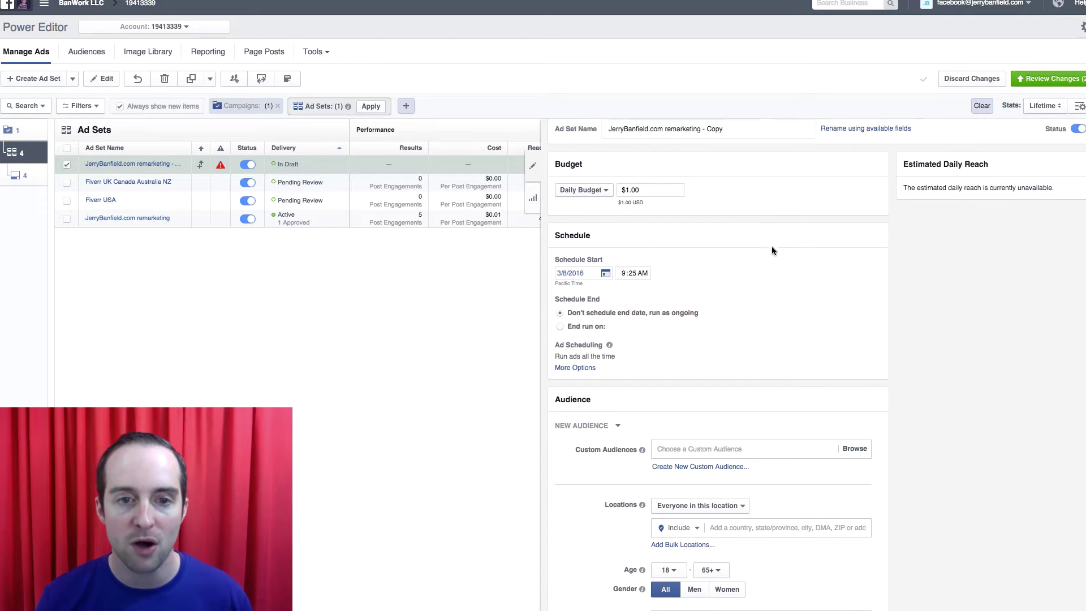
pyautogui.moveTo(744, 163); pyautogui.dragTo(564, 155)
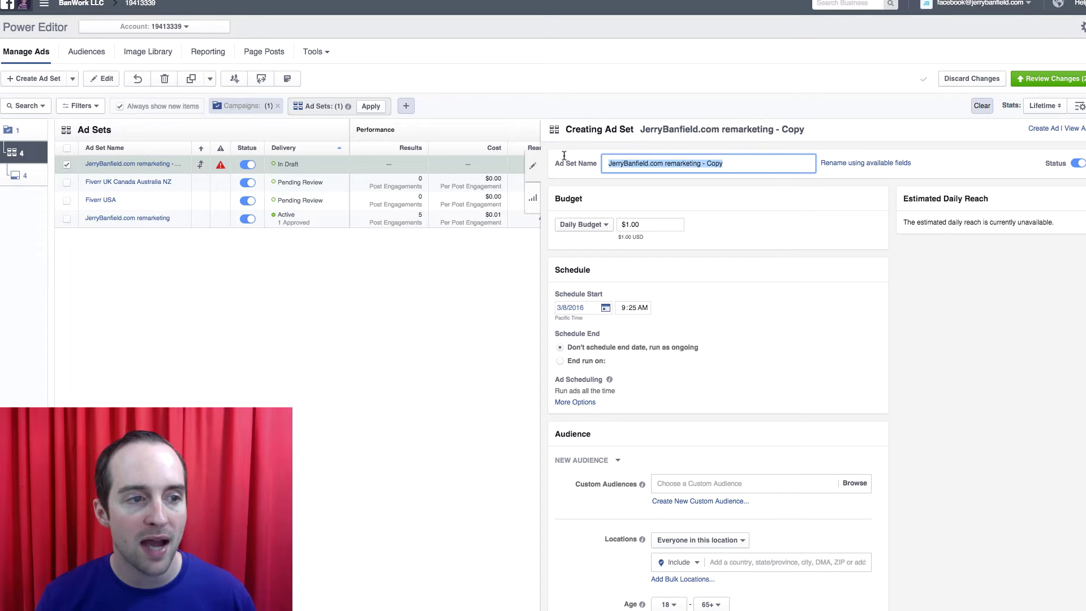
pyautogui.write('Fi')
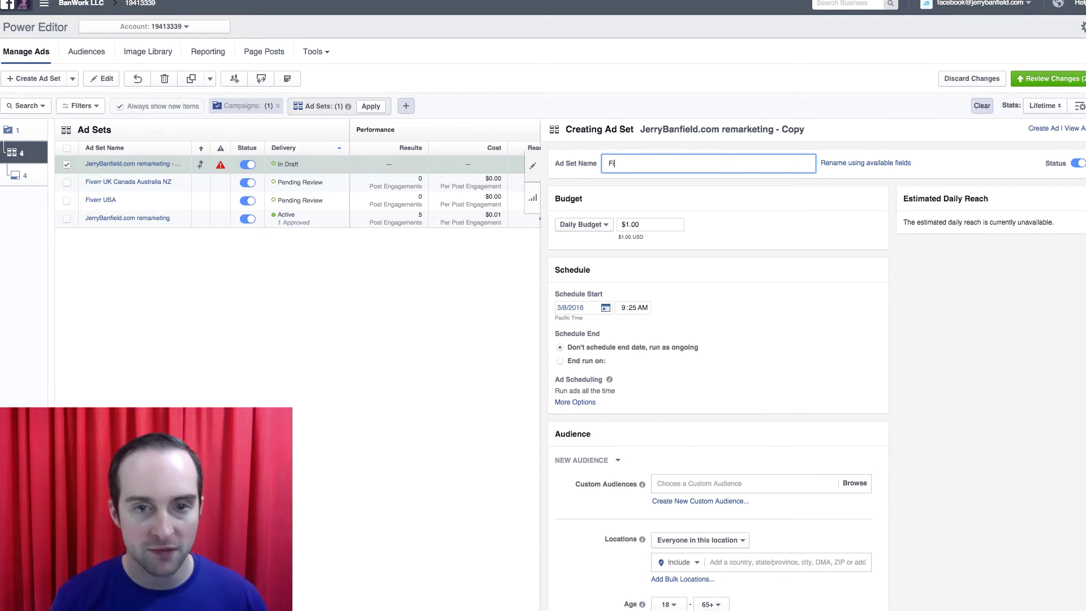
pyautogui.write('verr India')
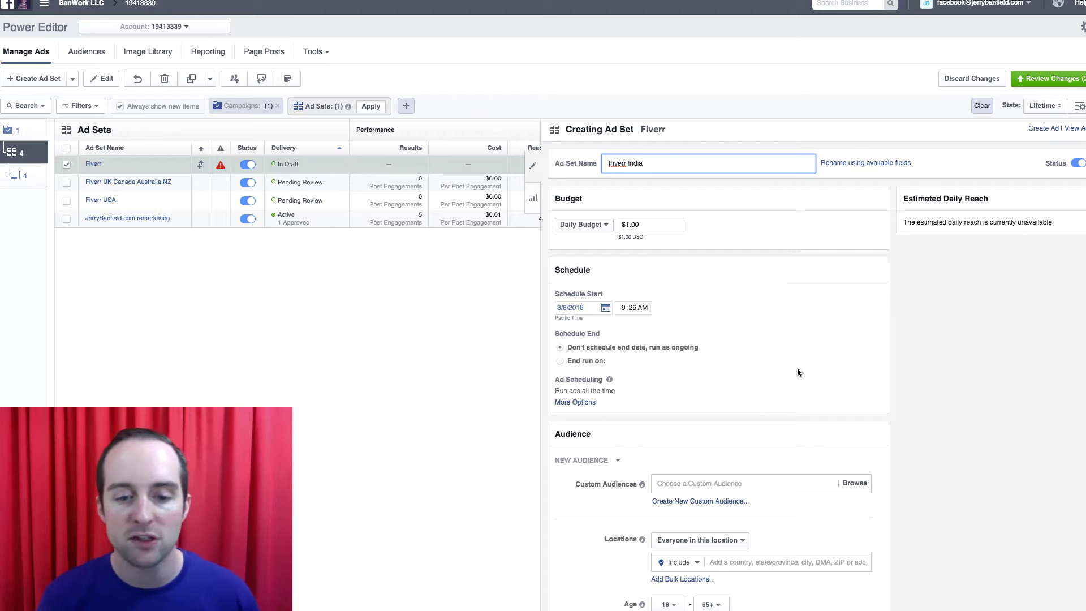
# - Add the interest Fiverr to the ad set's detailed targeting
pyautogui.scroll(-10, 797, 372)
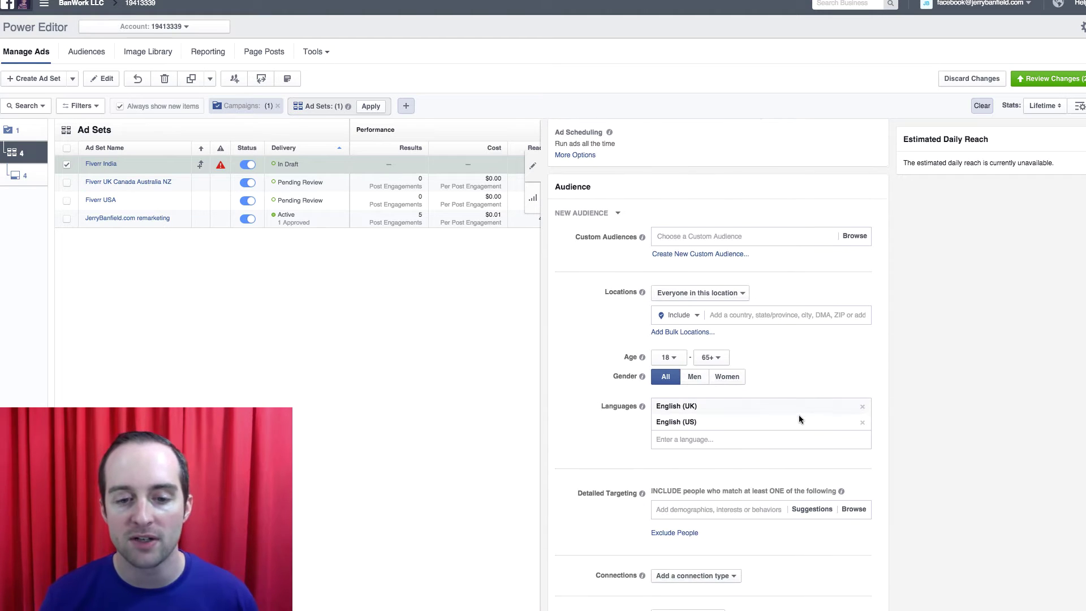
pyautogui.click(707, 430)
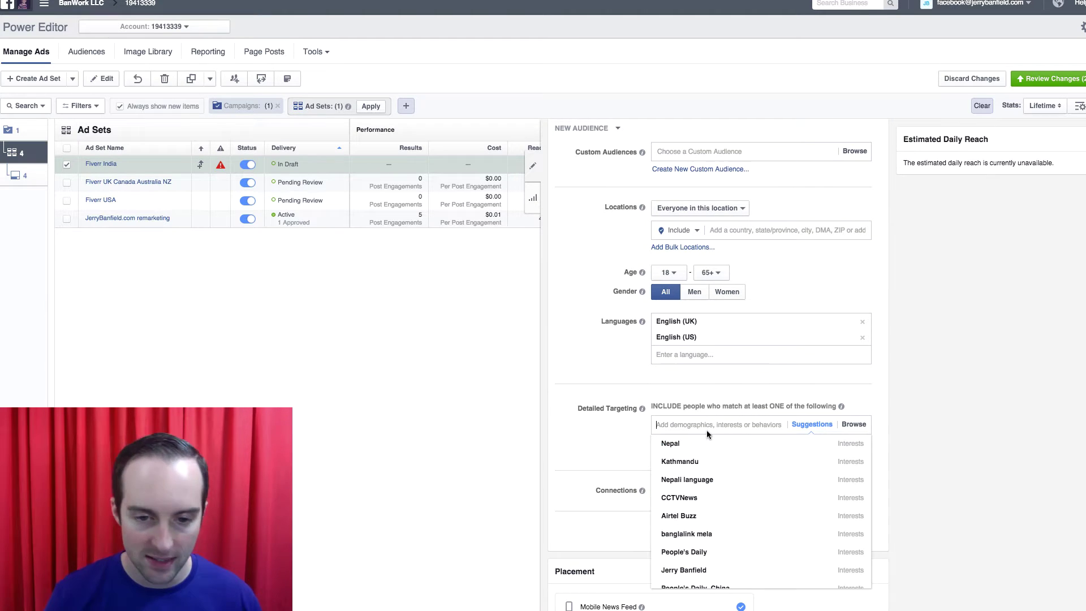
pyautogui.write('fiverr')
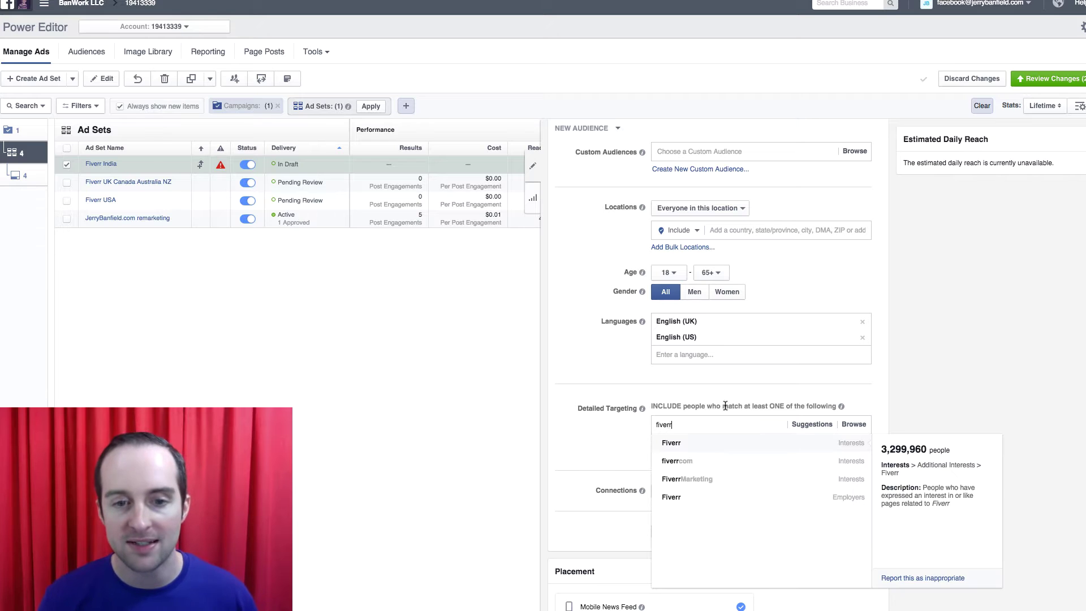
pyautogui.click(721, 443)
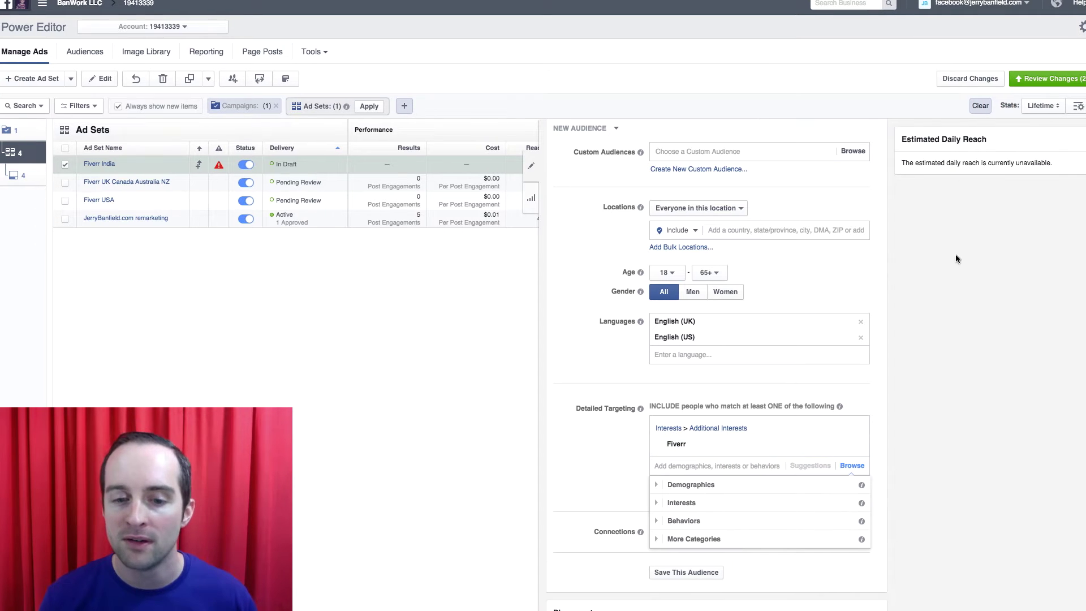
# - Include the countries India, Pakistan and Bangladesh in the ad set's target locations
pyautogui.click(763, 225)
pyautogui.write('i')
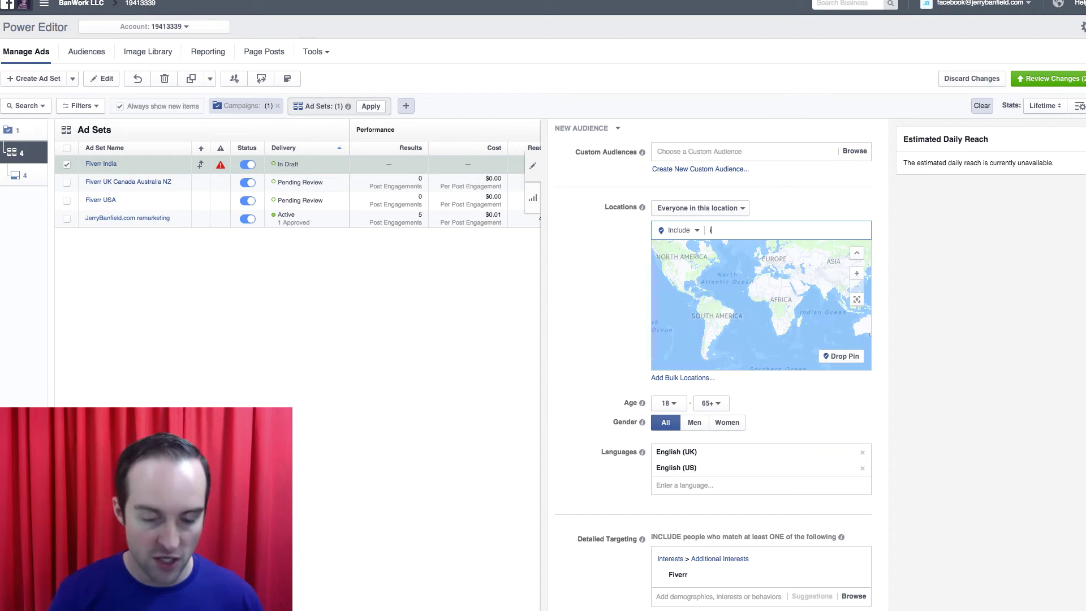
pyautogui.write('ndia')
pyautogui.press('Return')
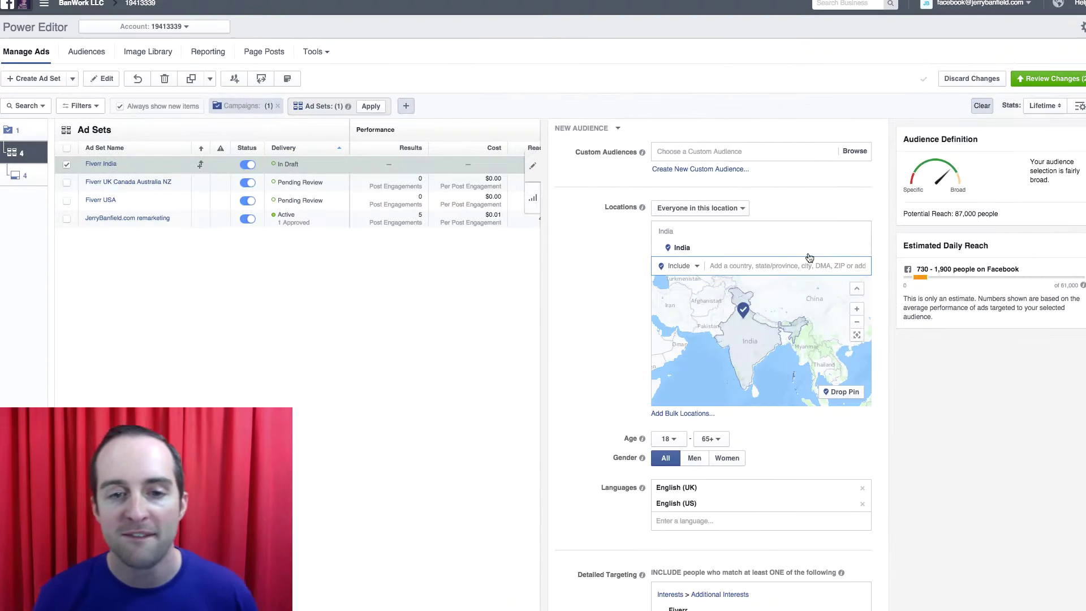
pyautogui.click(720, 265)
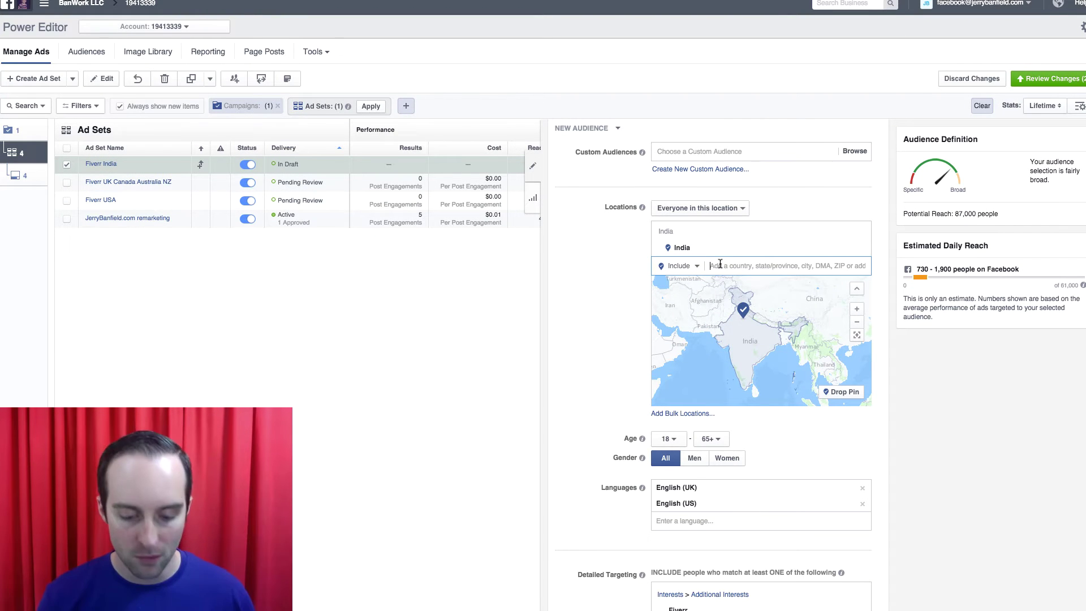
pyautogui.write('pakist')
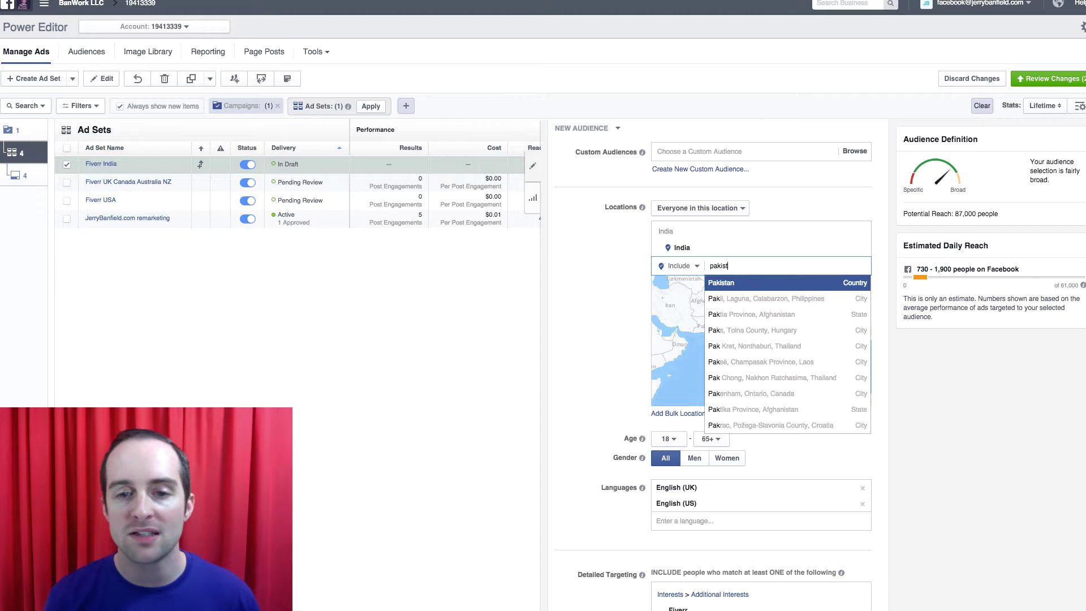
pyautogui.press('Return')
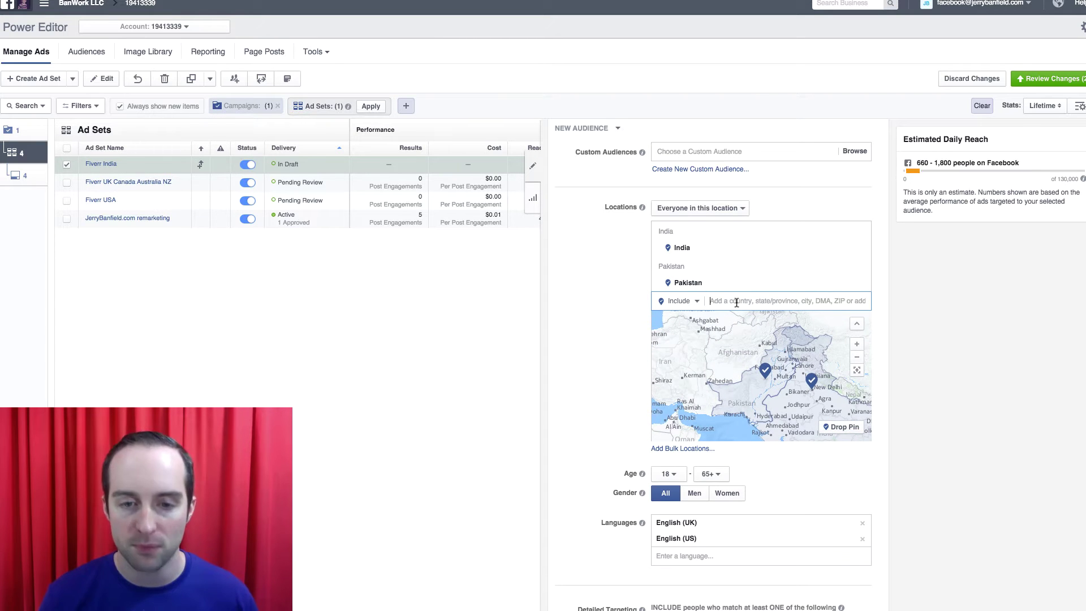
pyautogui.write('band')
pyautogui.press('BackSpace')
pyautogui.write('g')
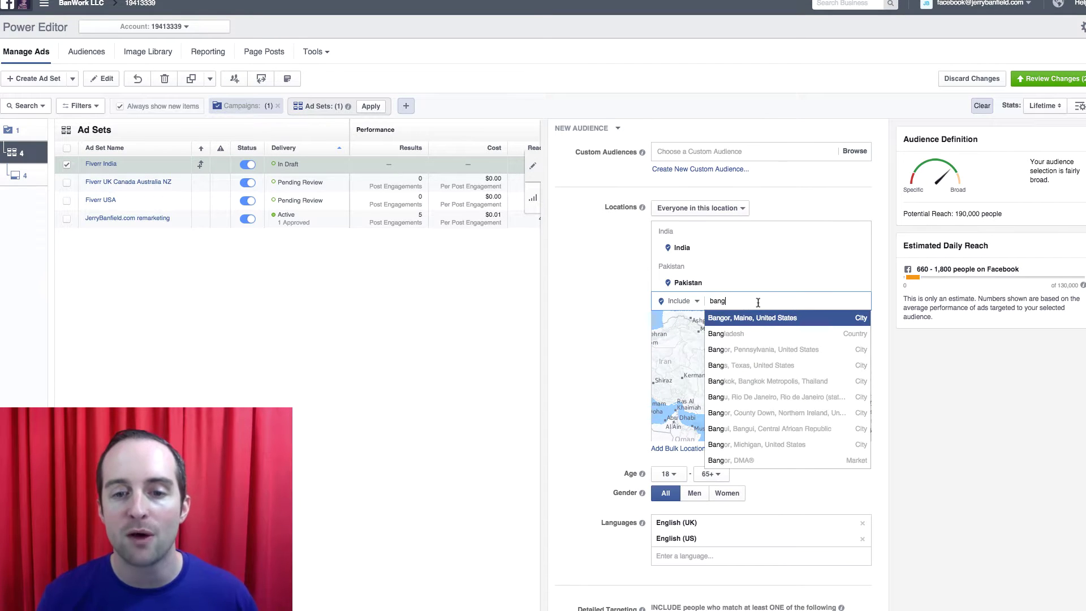
pyautogui.press('Return')
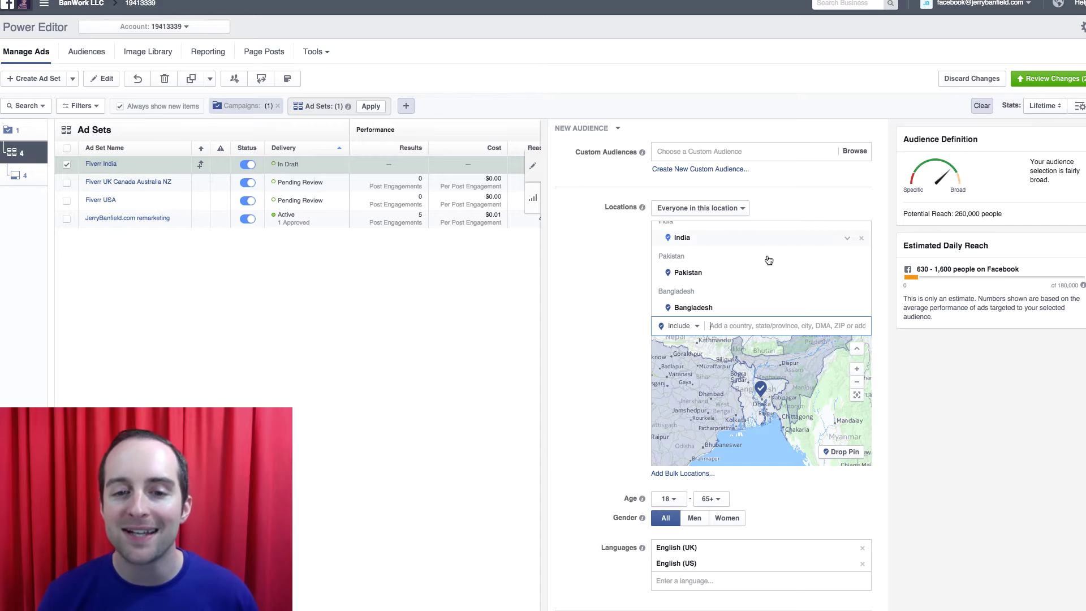
# - Add the interest fiverrcom alongside Fiverr in the ad set's detailed targeting
pyautogui.click(760, 328)
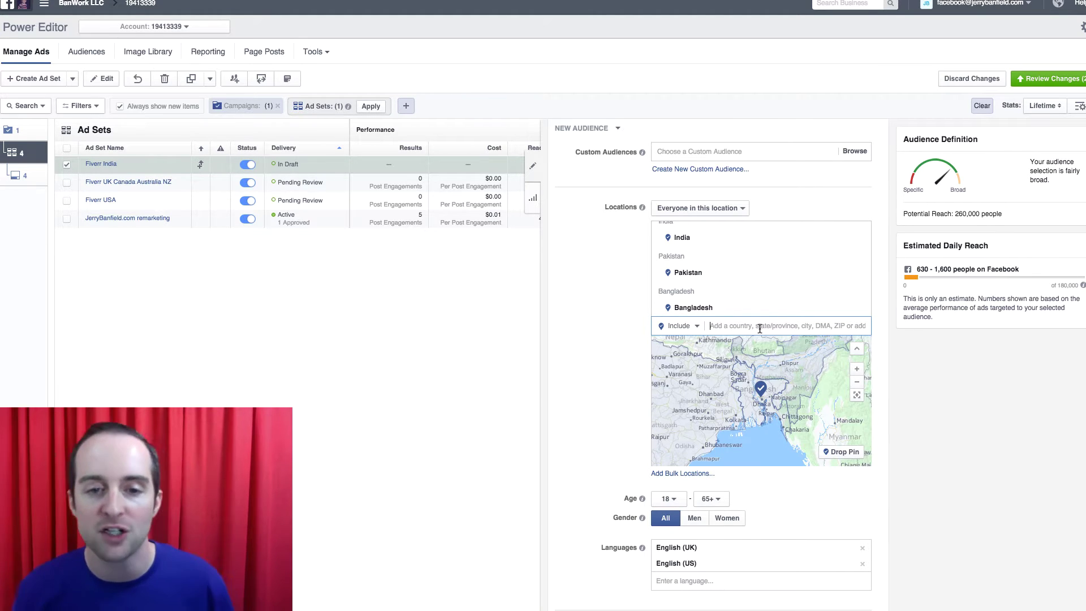
pyautogui.scroll(-1, 760, 328)
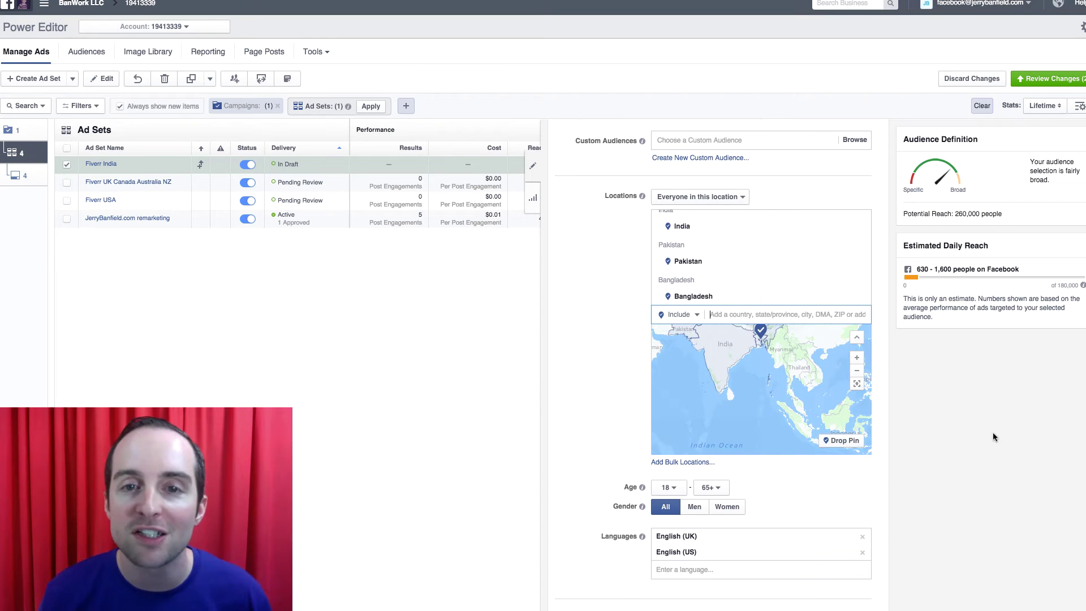
pyautogui.scroll(-3, 993, 432)
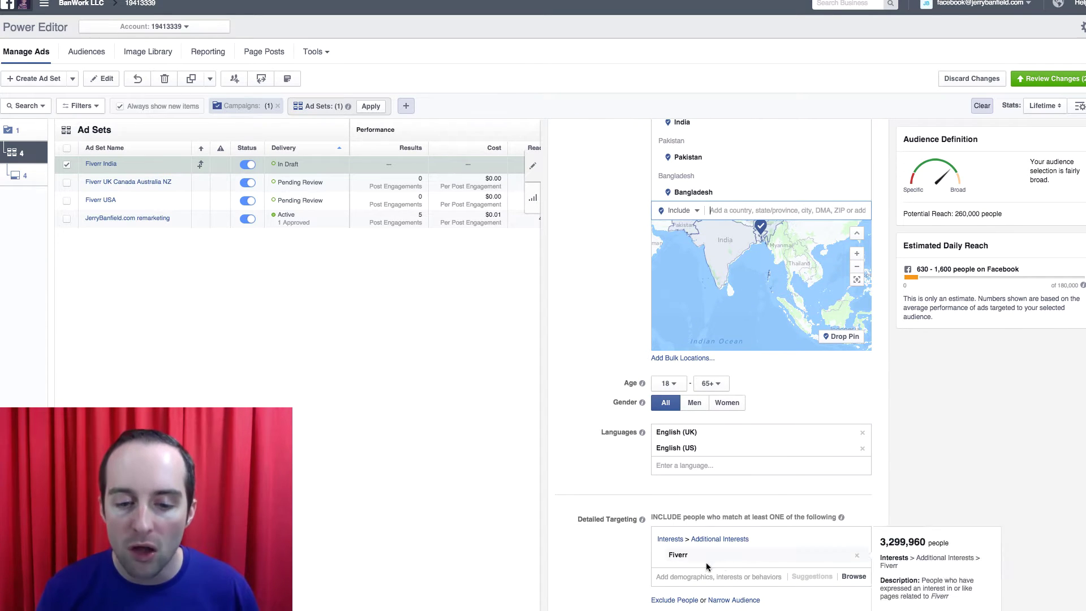
pyautogui.click(708, 576)
pyautogui.write('fiverr')
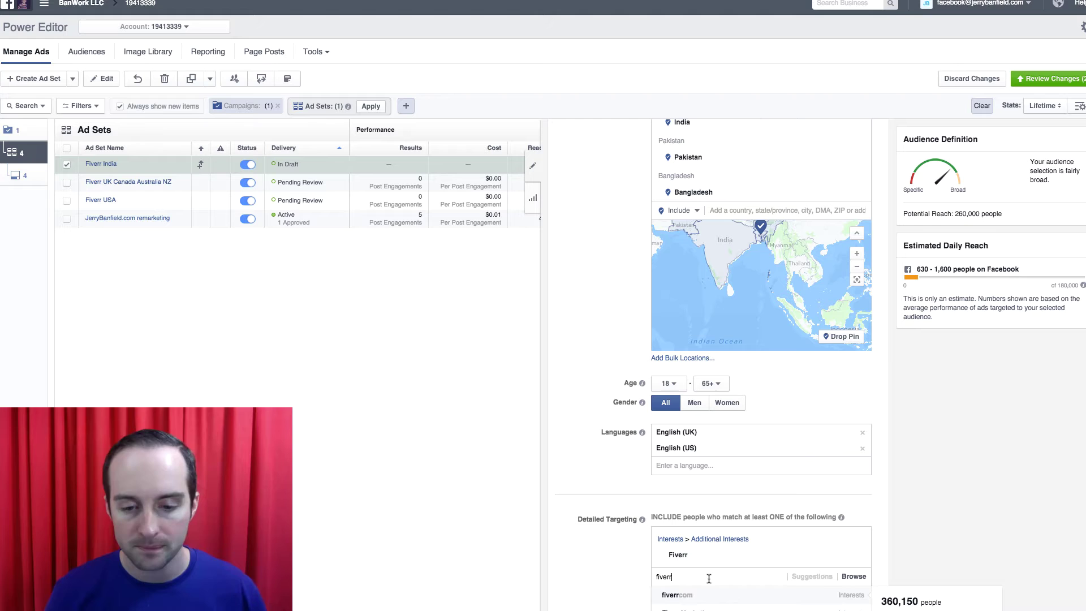
pyautogui.press('Return')
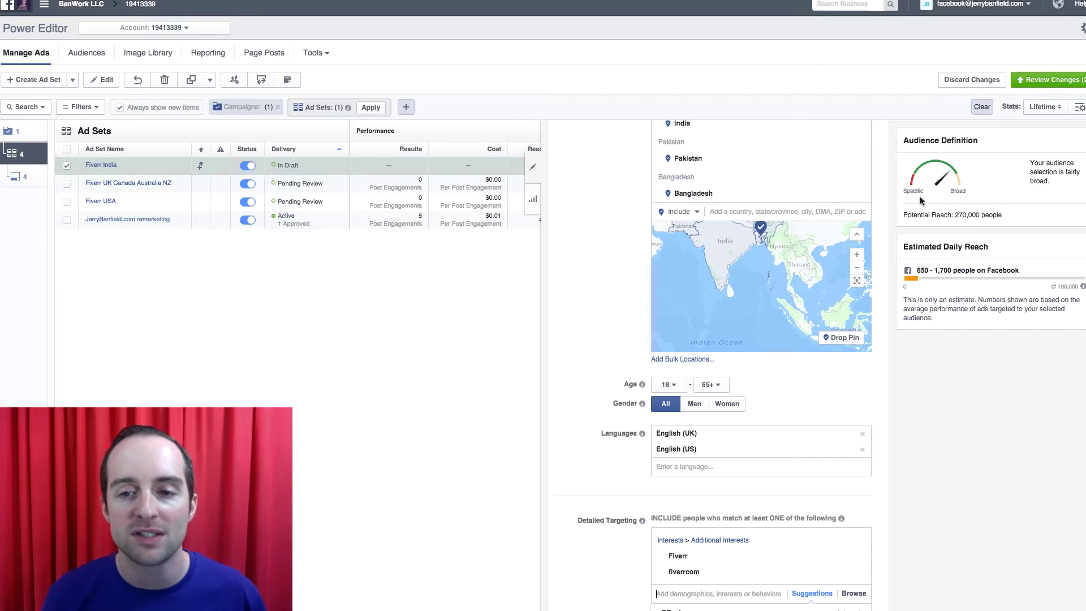
# - Include the country Nigeria in the ad set's target locations
pyautogui.click(759, 211)
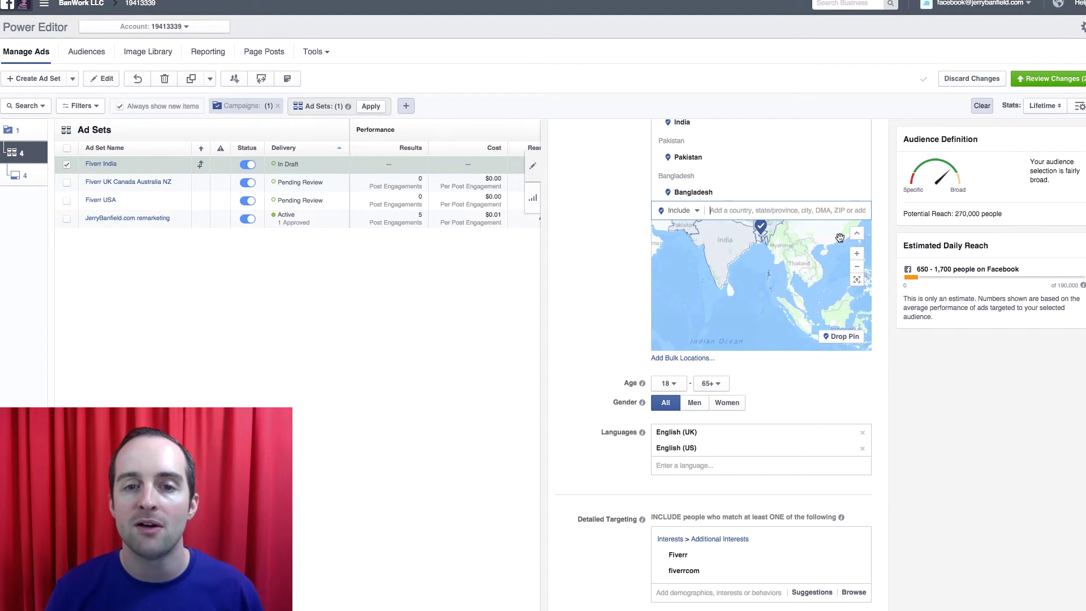
pyautogui.scroll(5, 839, 236)
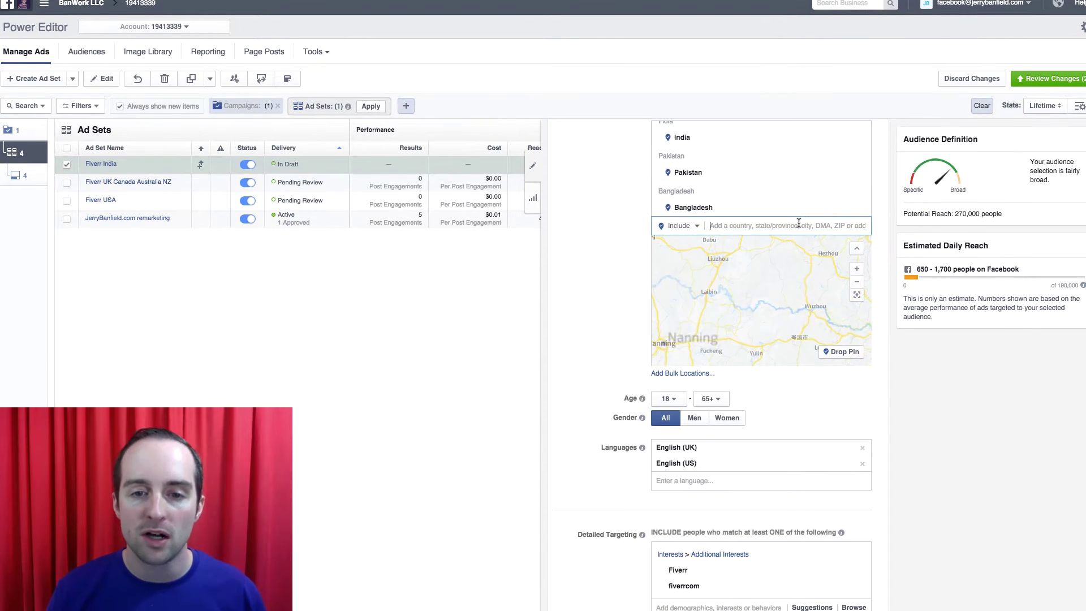
pyautogui.write('nigeria')
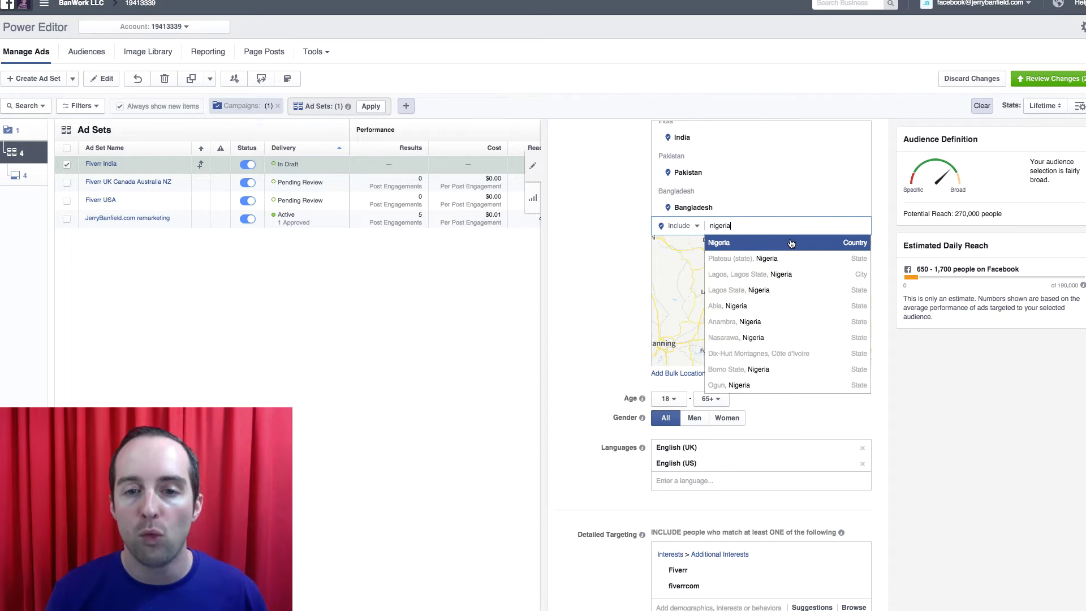
pyautogui.press('Return')
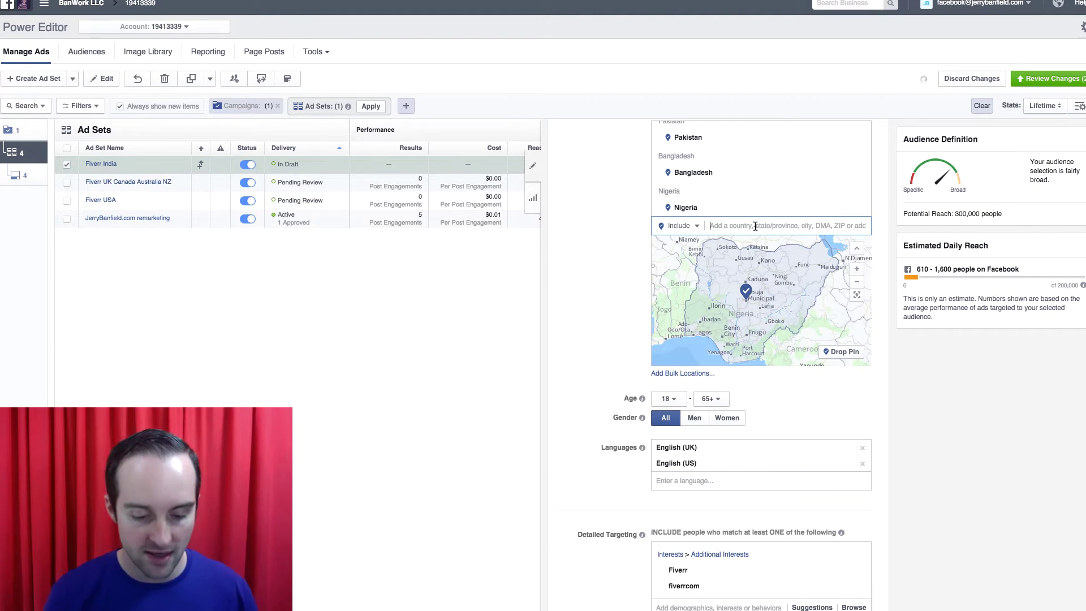
# - Try including Nepal in the ad set's target locations, and remove it again
pyautogui.write('nepal')
pyautogui.click(828, 243)
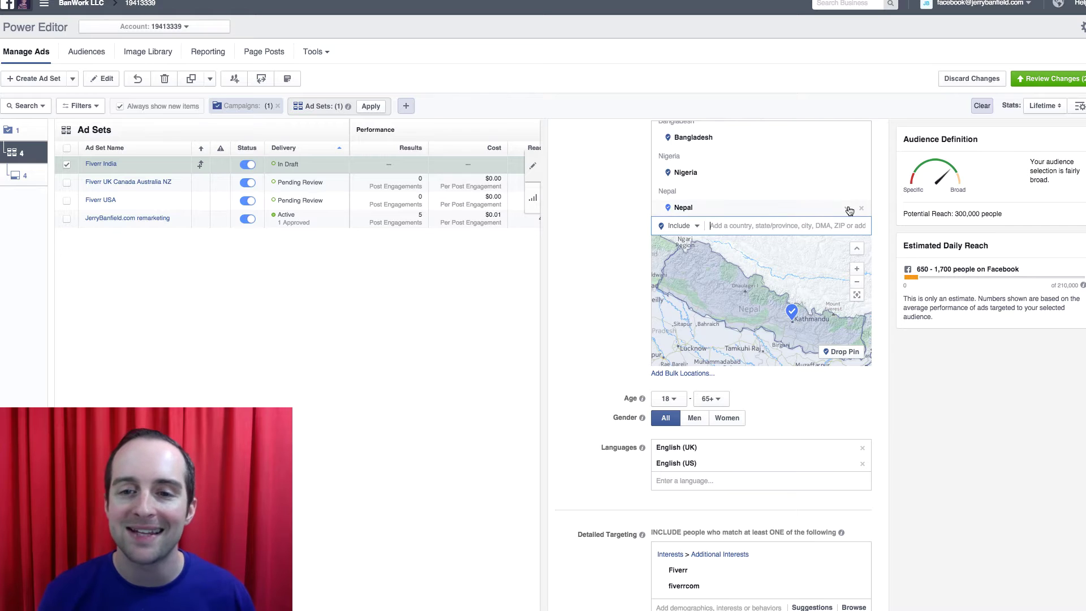
pyautogui.click(861, 208)
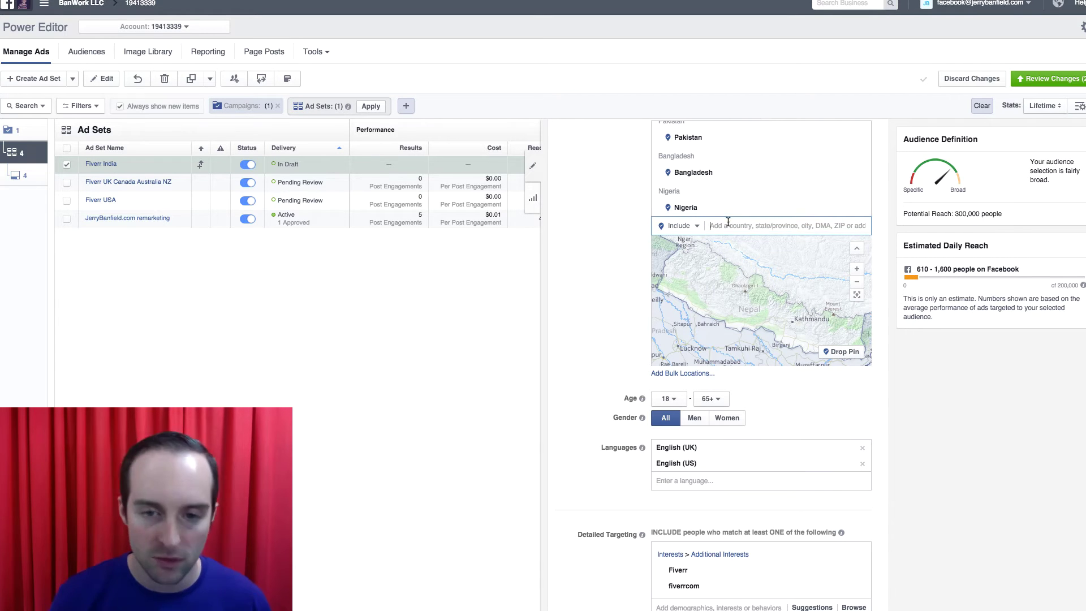
# - Include the country Vietnam in the ad set's target locations
pyautogui.click(729, 225)
pyautogui.write('vietnam')
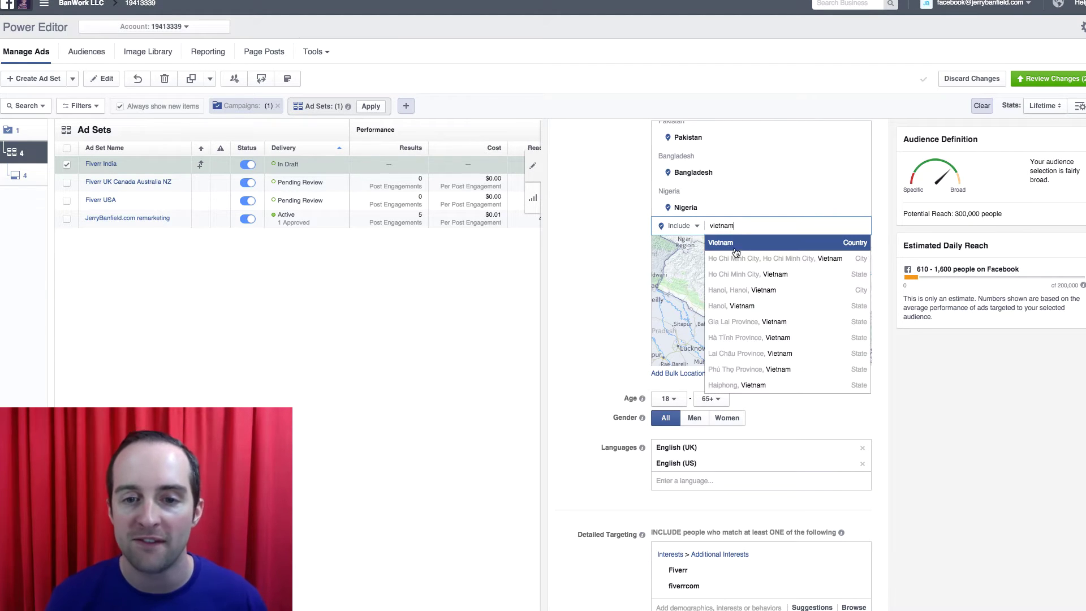
pyautogui.click(866, 247)
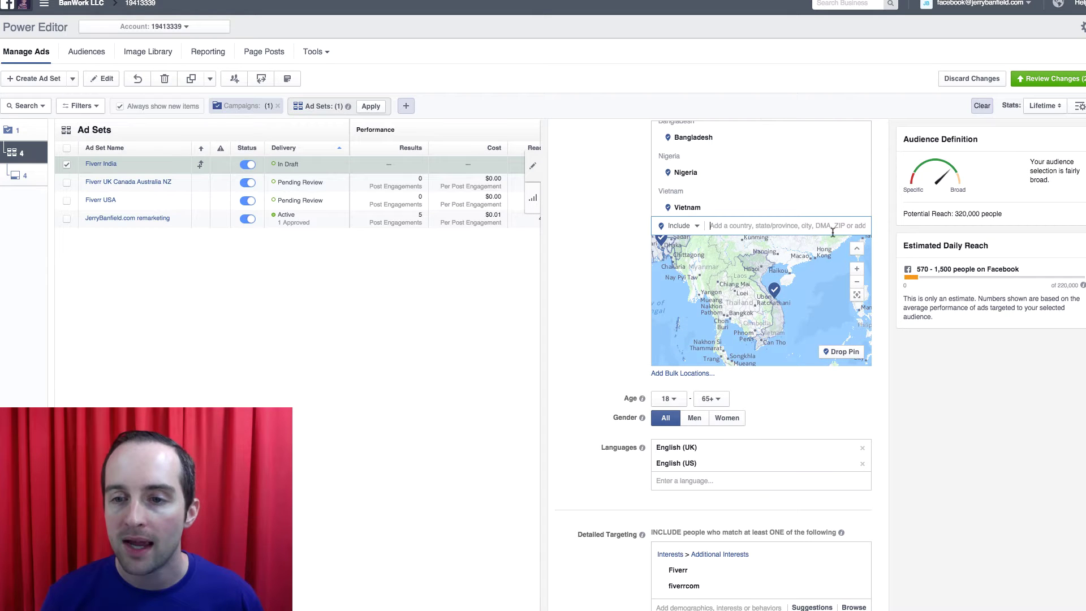
pyautogui.scroll(-5, 812, 419)
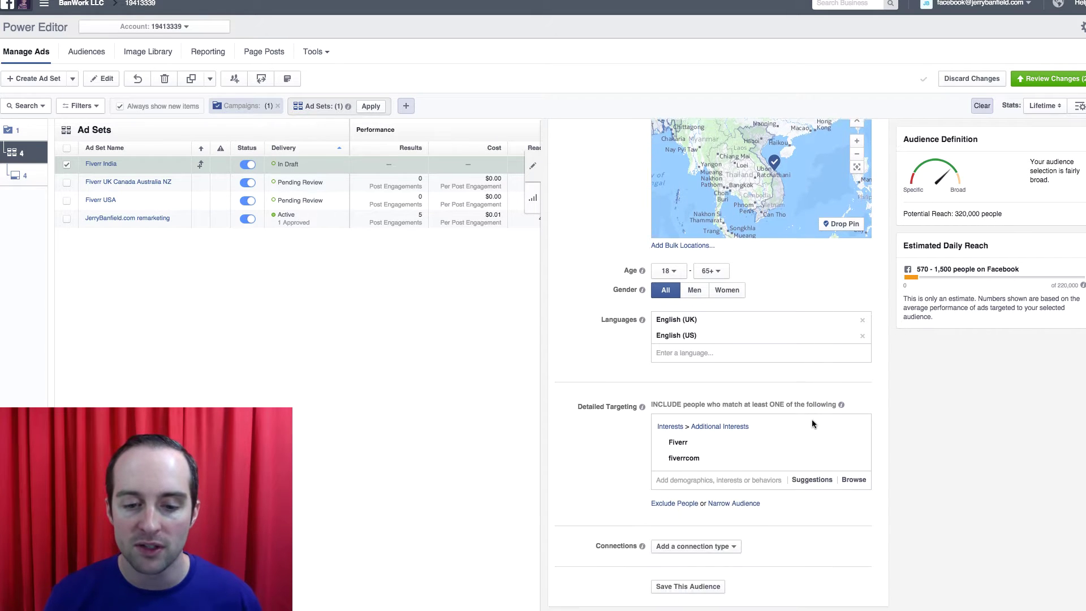
pyautogui.scroll(4, 732, 327)
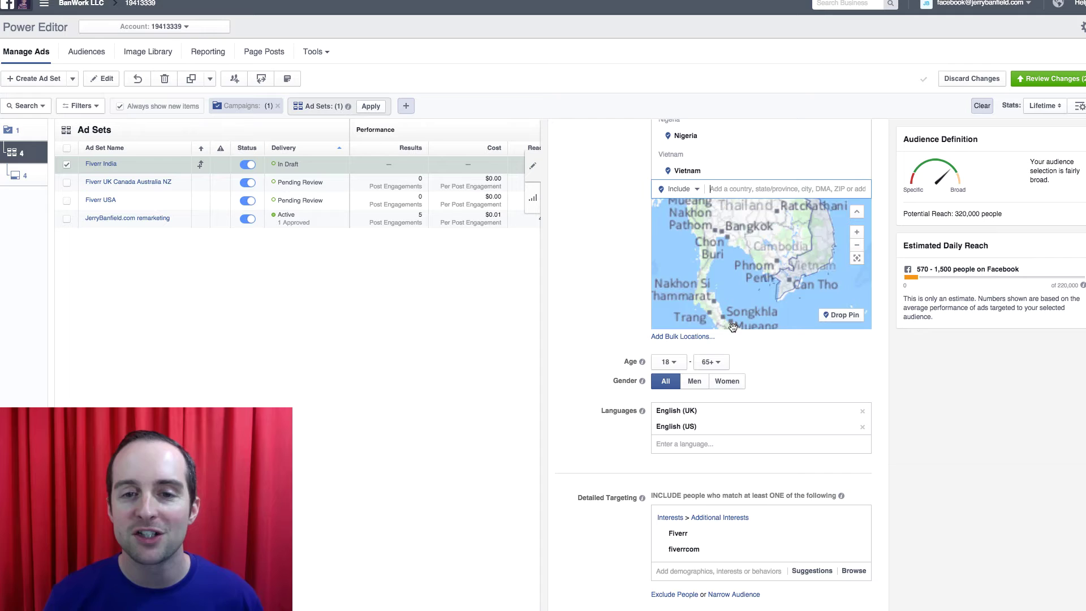
pyautogui.scroll(2, 643, 291)
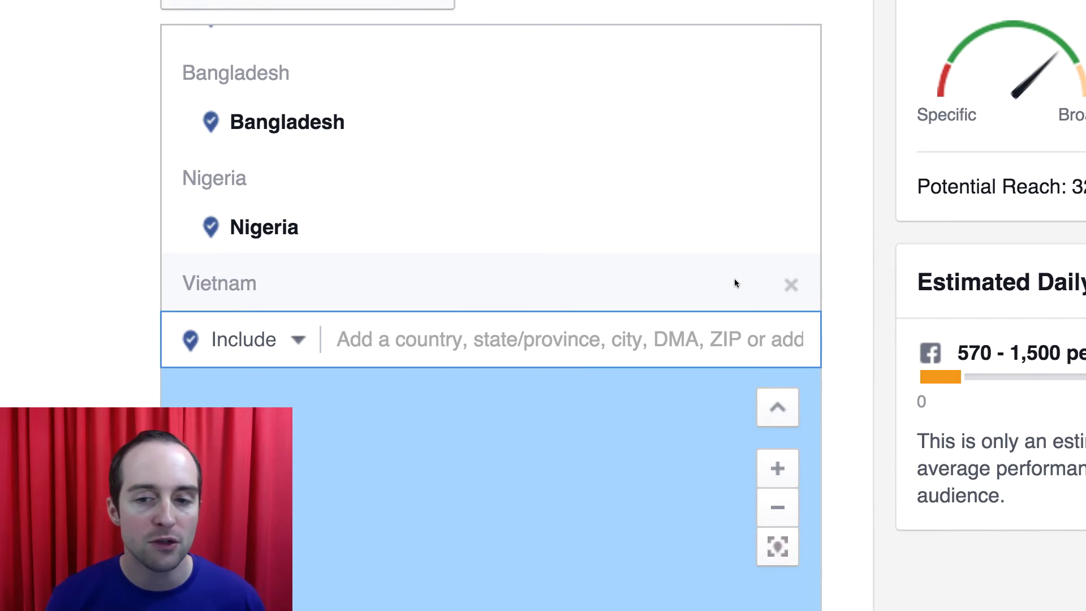
# - Remove Vietnam and Nigeria from the ad set's target locations
pyautogui.scroll(-3, 533, 280)
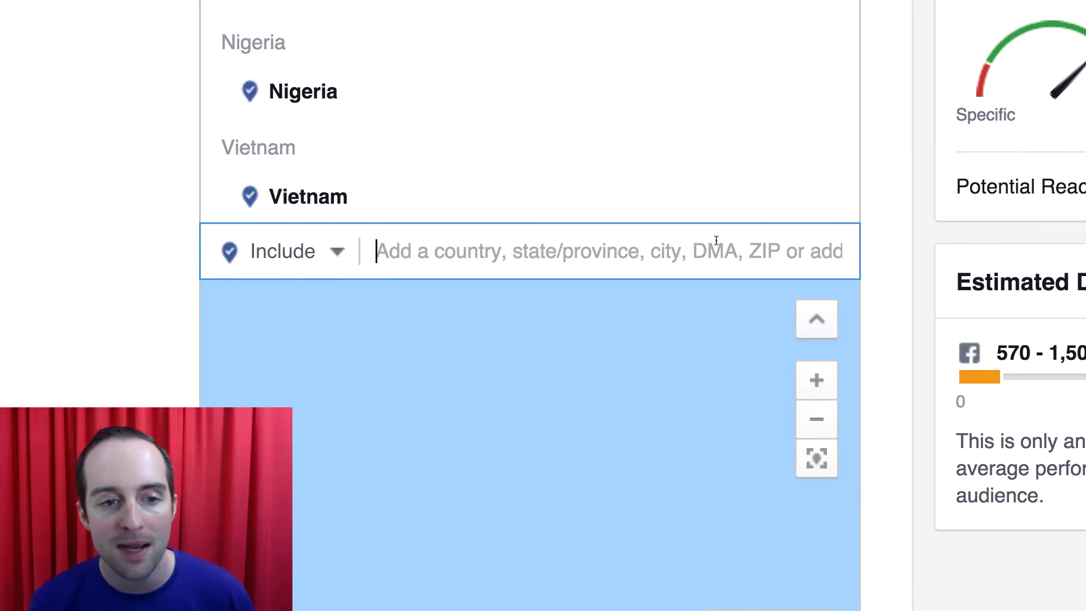
pyautogui.click(808, 197)
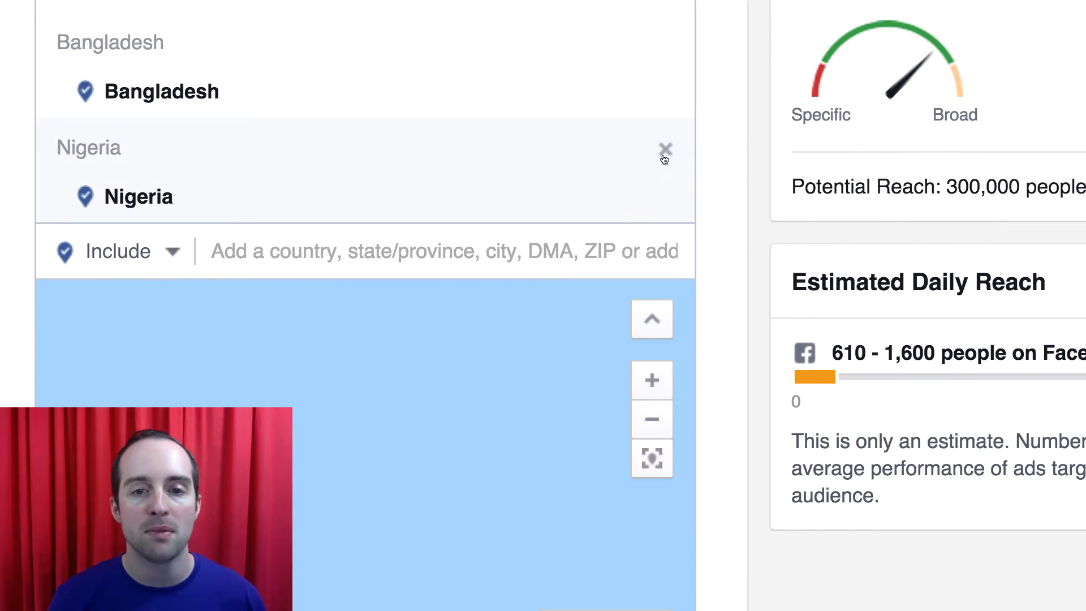
pyautogui.click(666, 151)
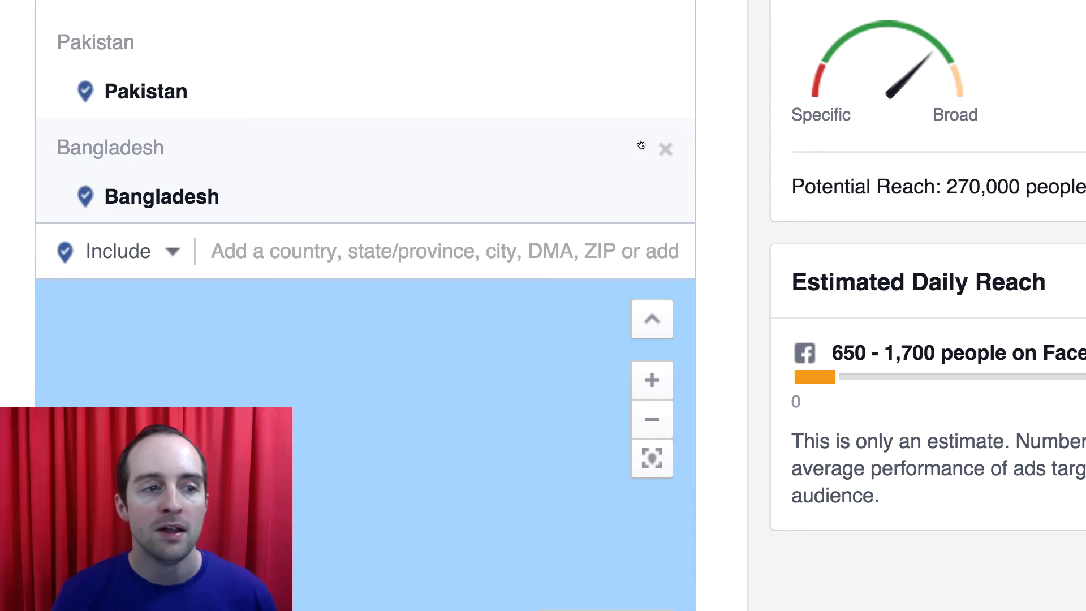
# - Remove Pakistan from the target locations and check how the estimated daily reach responds
pyautogui.scroll(1, 867, 380)
pyautogui.scroll(3, 860, 379)
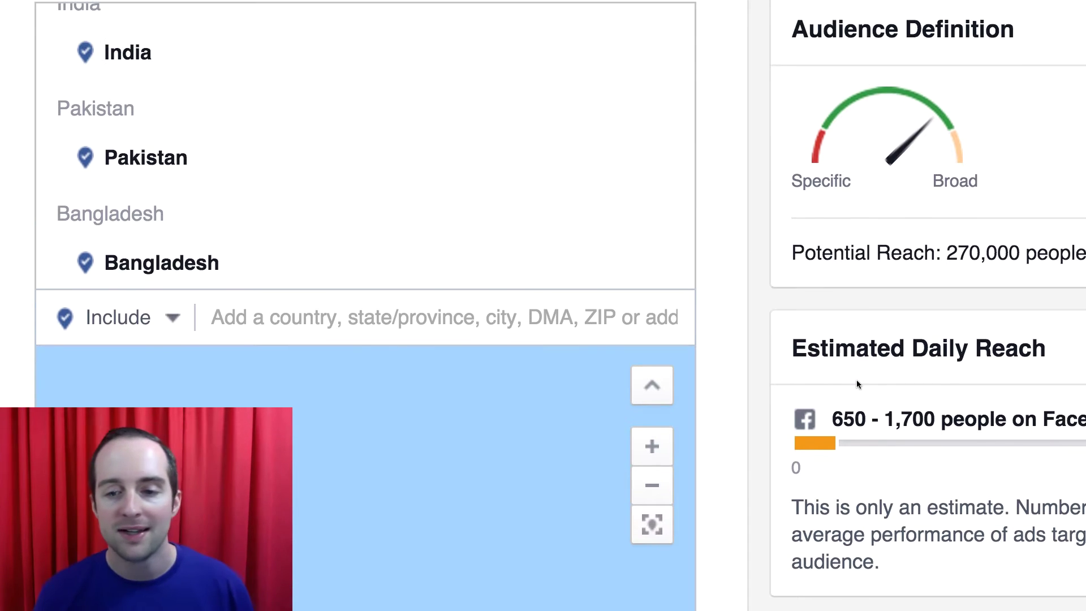
pyautogui.click(663, 114)
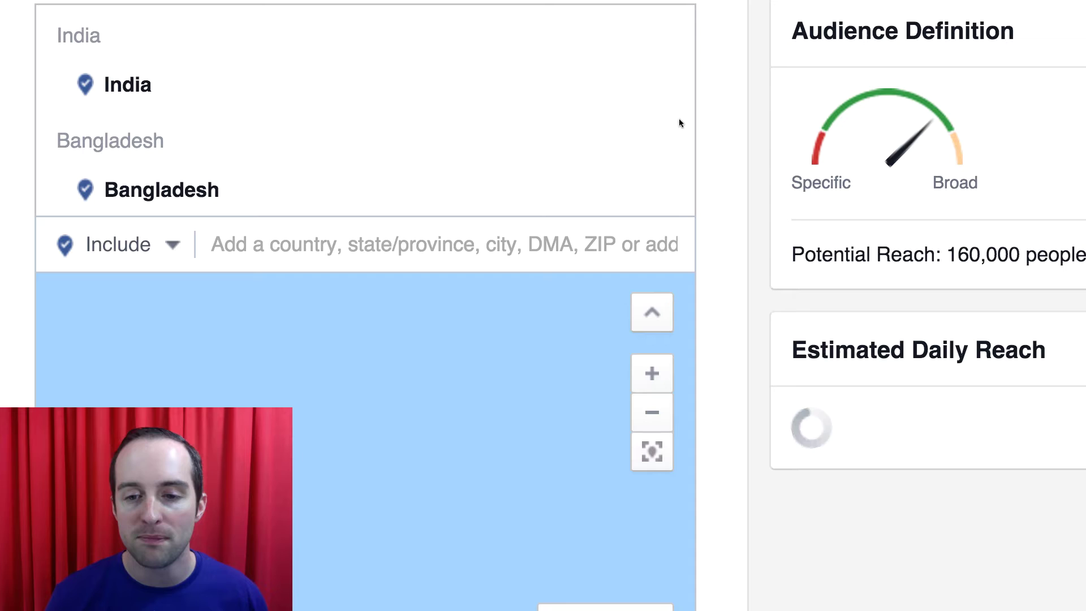
pyautogui.scroll(-1, 921, 403)
pyautogui.scroll(3, 923, 406)
pyautogui.scroll(-3, 922, 404)
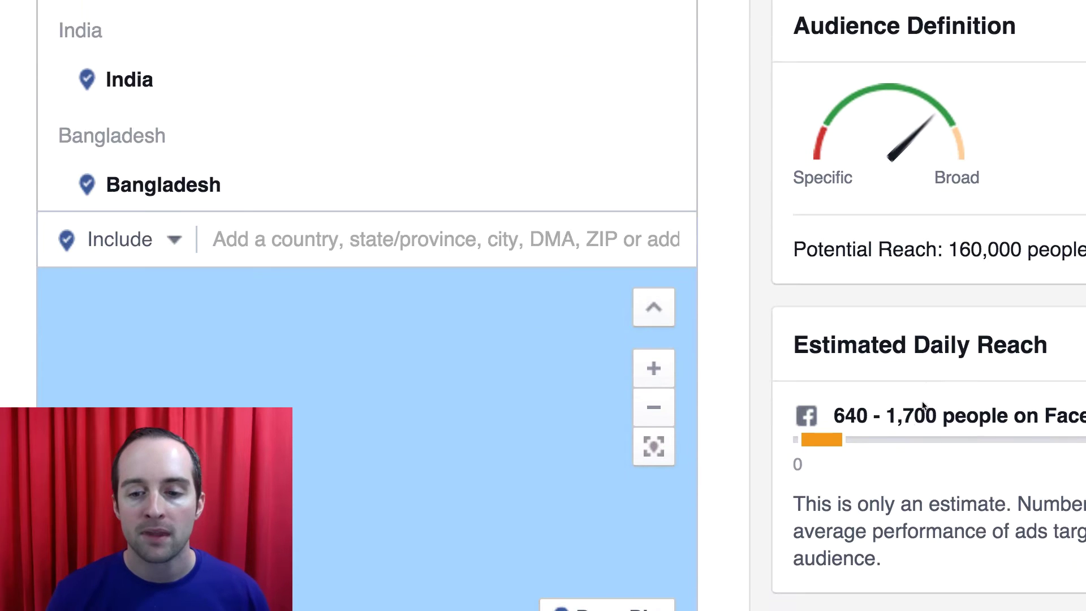
# - Include Pakistan in the ad set's target locations again
pyautogui.click(380, 205)
pyautogui.write('pakistna')
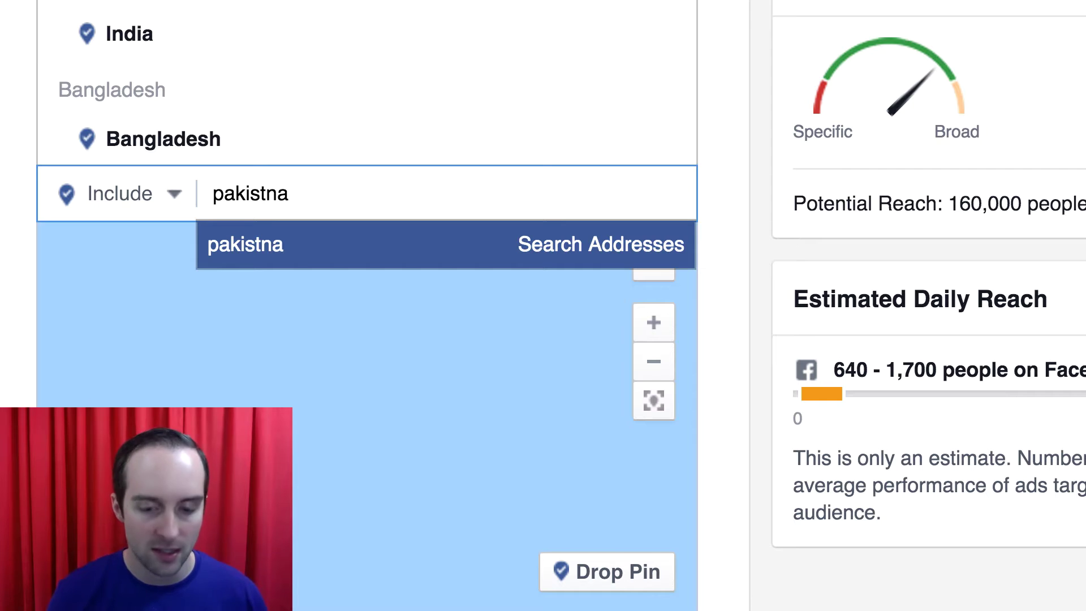
pyautogui.press('BackSpace')
pyautogui.press('BackSpace')
pyautogui.write('an')
pyautogui.press('Return')
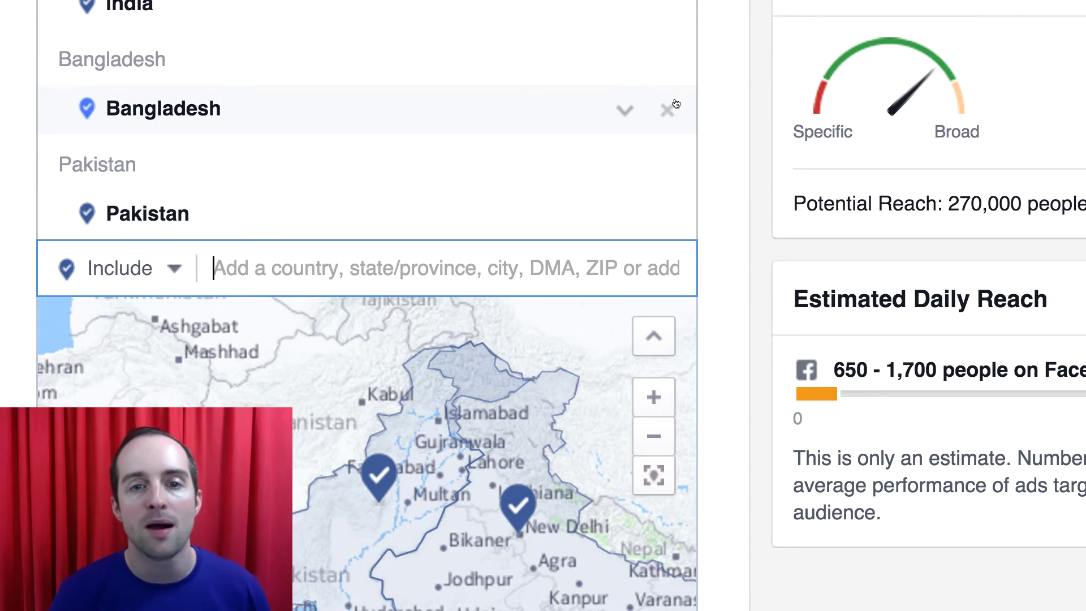
# - Remove Bangladesh from the target locations to compare the estimated reach, and include it again
pyautogui.click(673, 107)
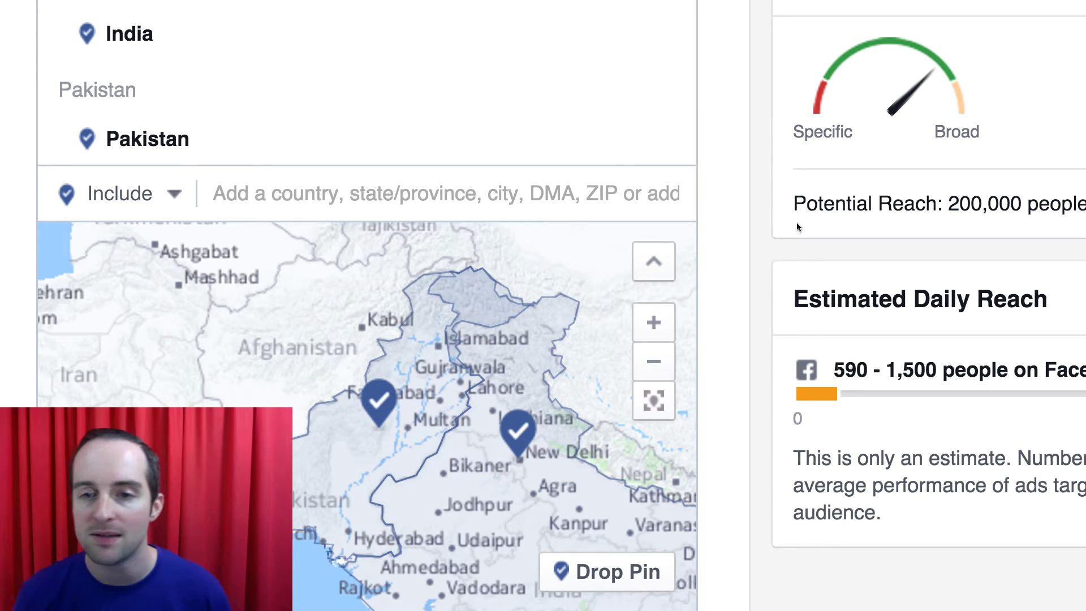
pyautogui.scroll(2, 809, 260)
pyautogui.click(486, 274)
pyautogui.write('ban')
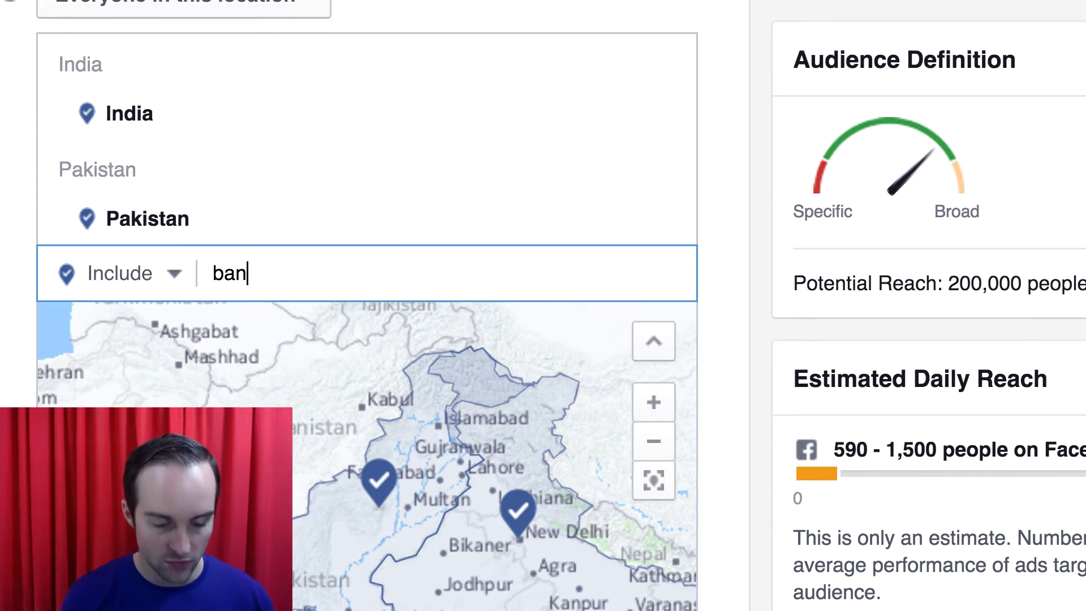
pyautogui.write('g')
pyautogui.click(356, 371)
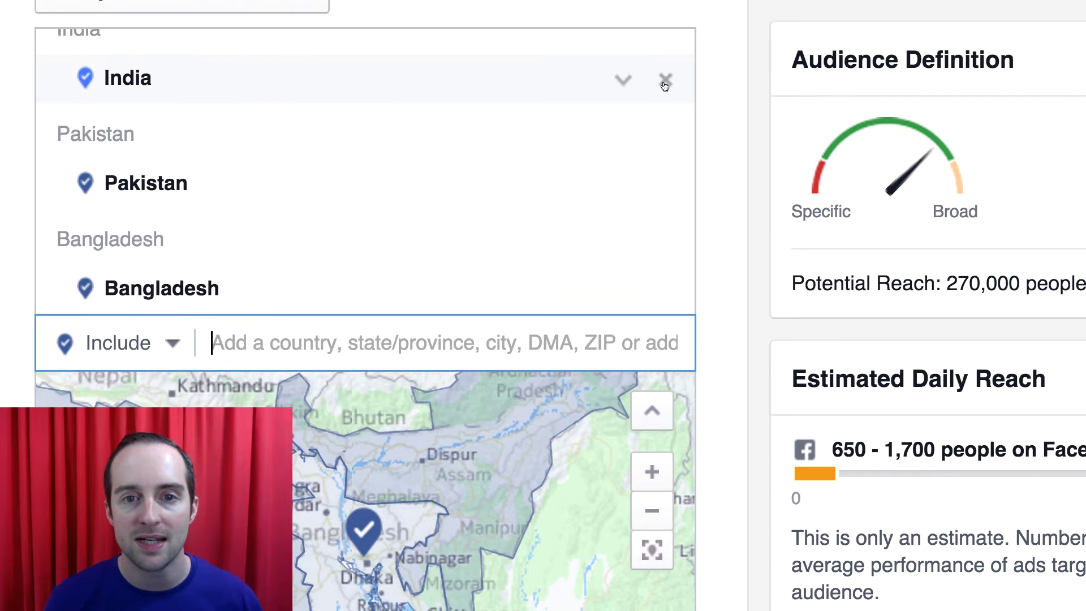
# - Remove India from the target locations to compare the estimated reach, and include the country again
pyautogui.click(665, 80)
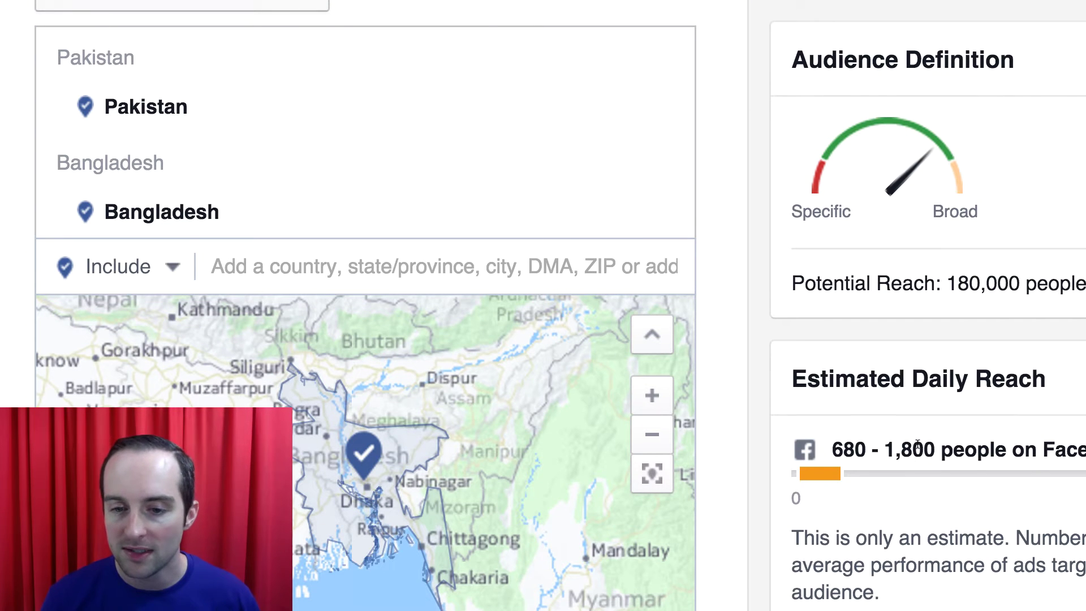
pyautogui.scroll(-1, 917, 446)
pyautogui.click(329, 231)
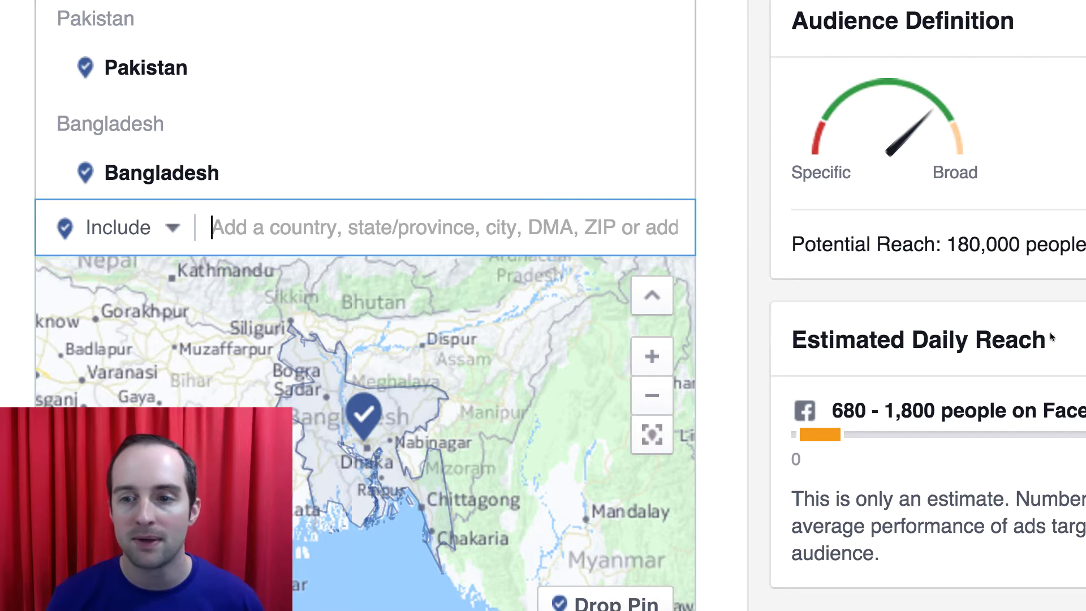
pyautogui.write('india')
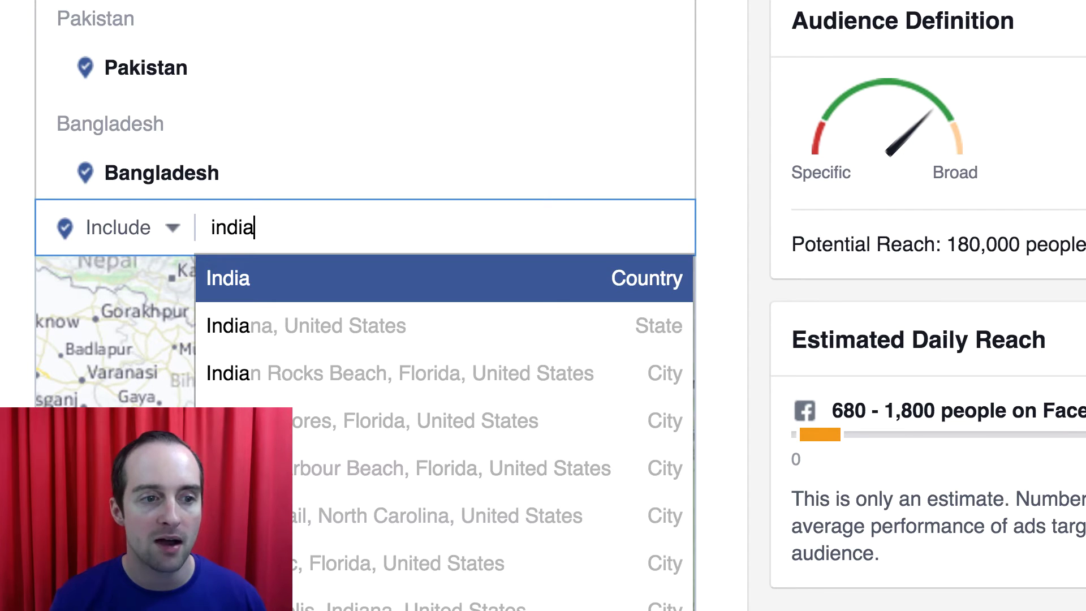
pyautogui.click(645, 277)
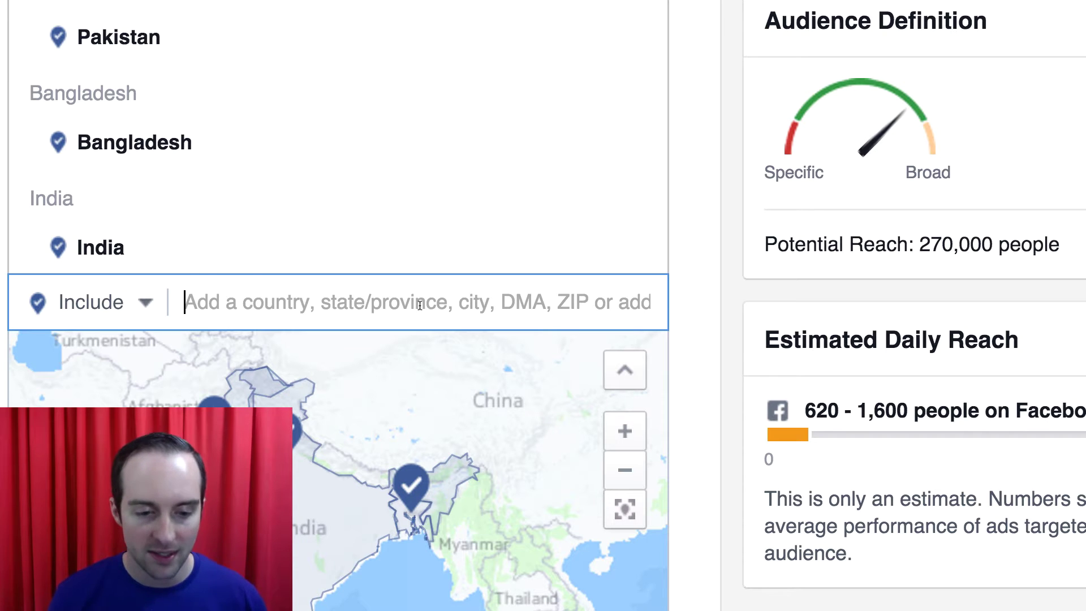
# - Try including Thailand in the ad set's target locations, and remove it again
pyautogui.write('thail')
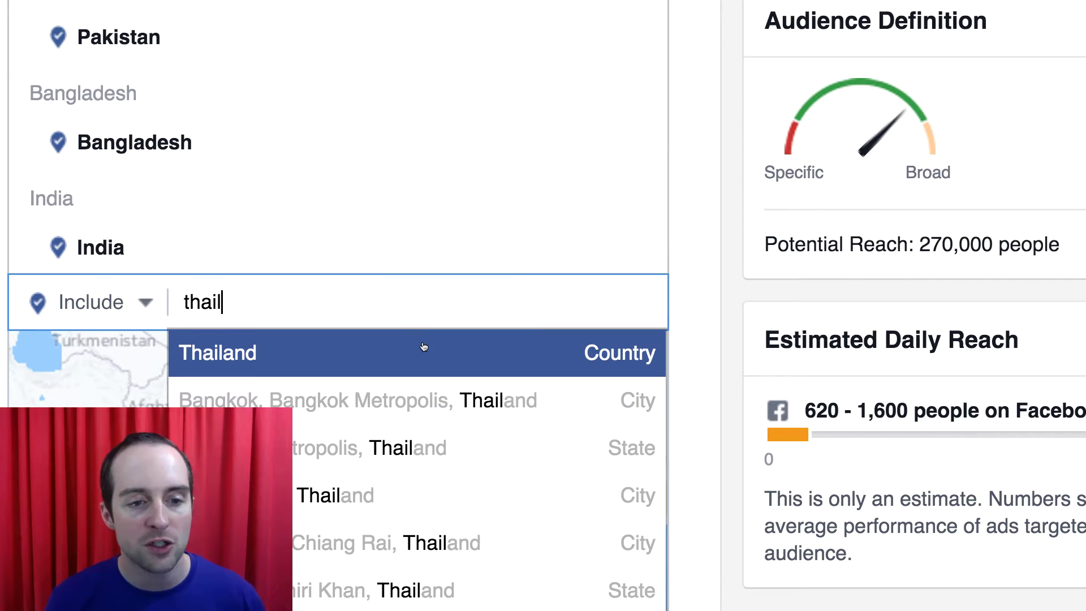
pyautogui.click(423, 347)
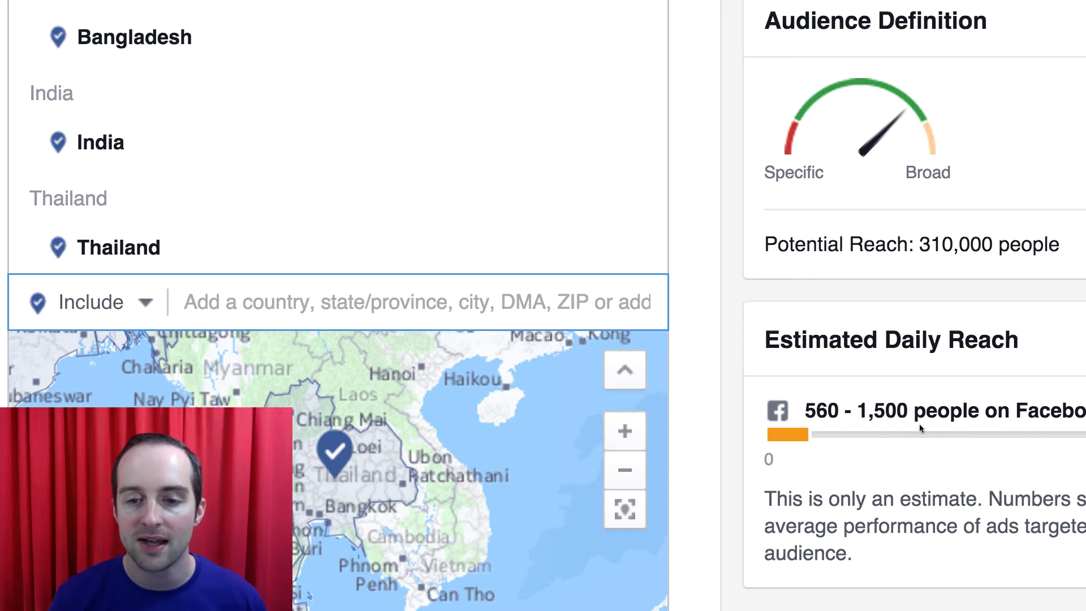
pyautogui.click(638, 249)
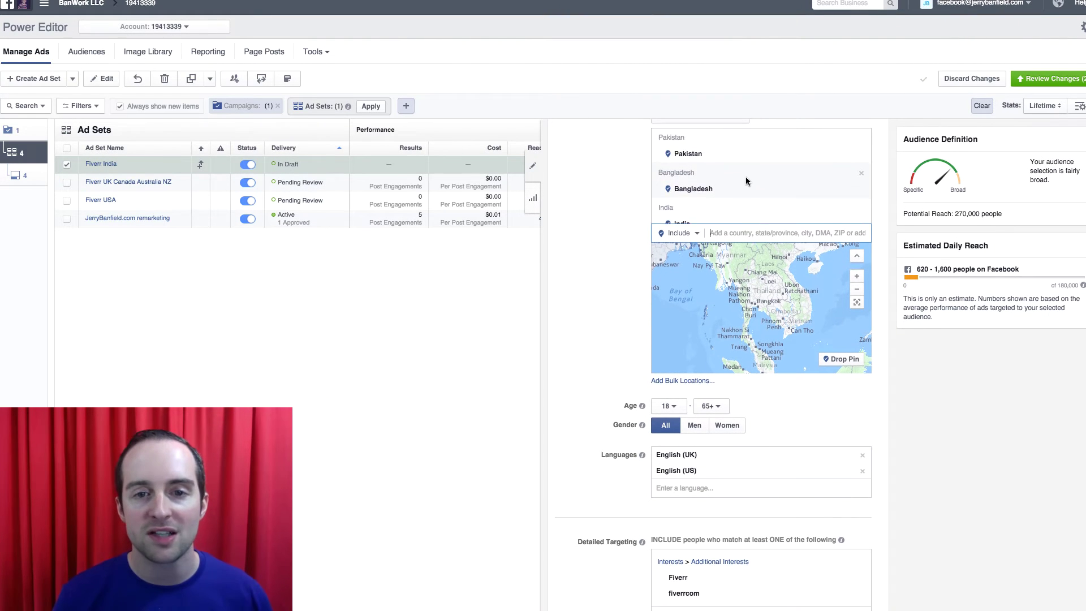
# - Rename the ad set as Fiverr India Pakistan Bangladesh
pyautogui.scroll(5, 746, 177)
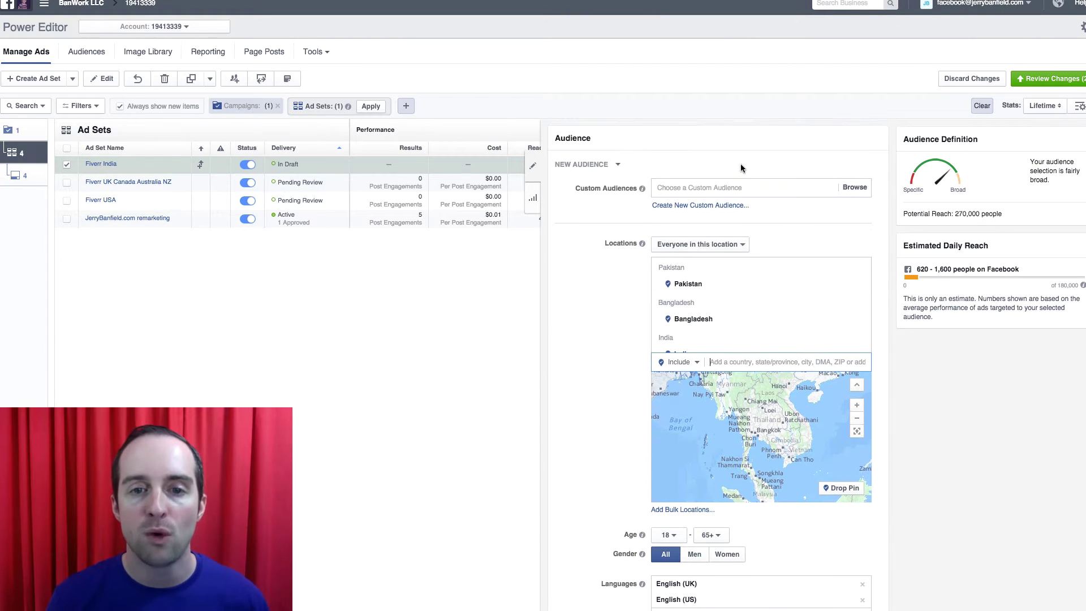
pyautogui.scroll(5, 705, 158)
pyautogui.click(651, 165)
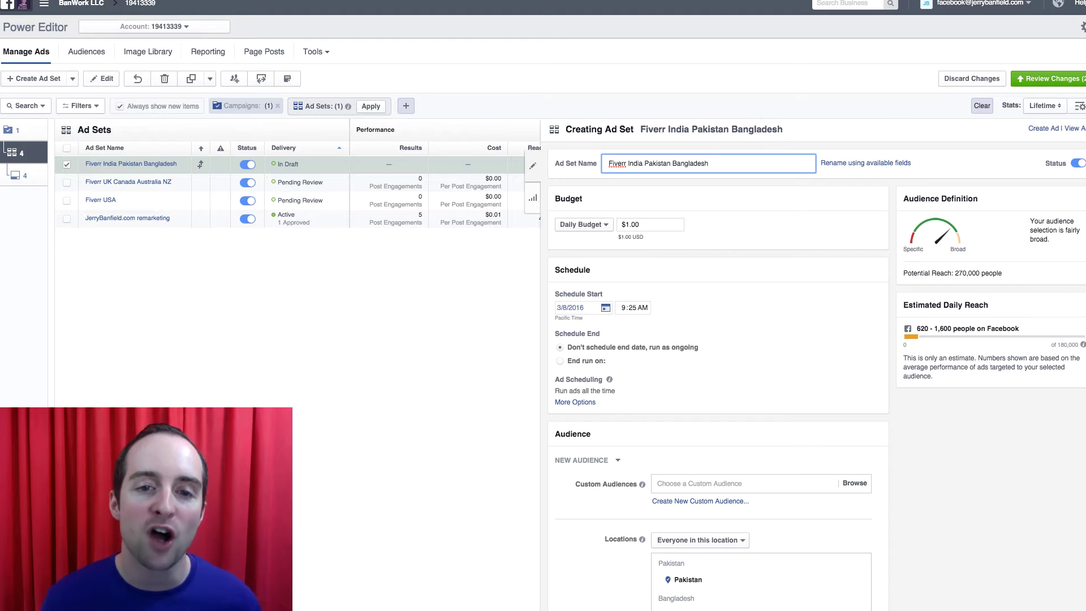
# - Review the ad set's audience, placement, and optimization and pricing settings
pyautogui.scroll(-6, 743, 270)
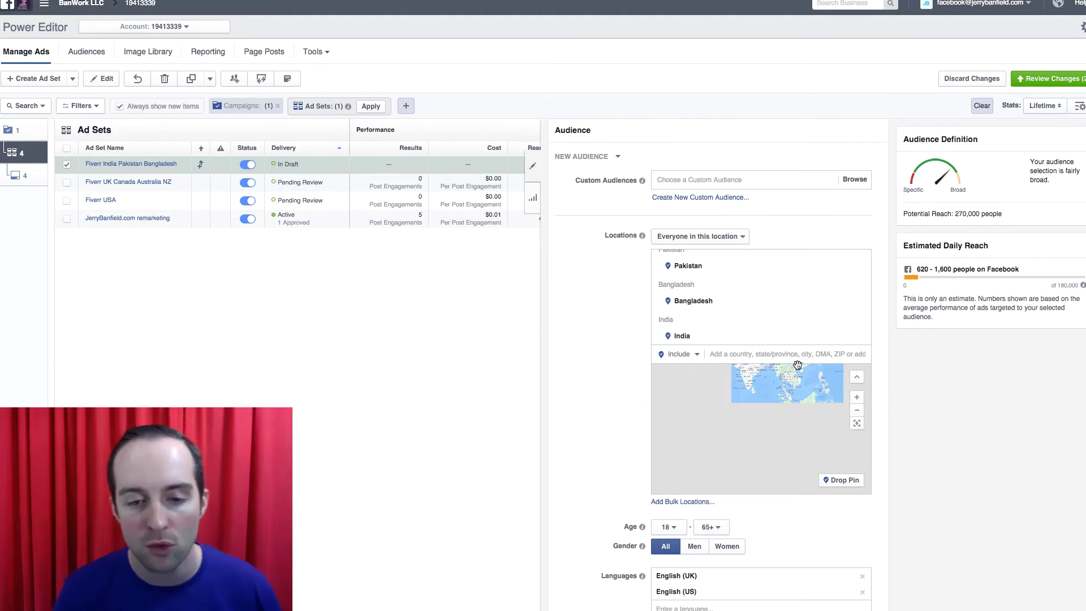
pyautogui.scroll(-10, 861, 548)
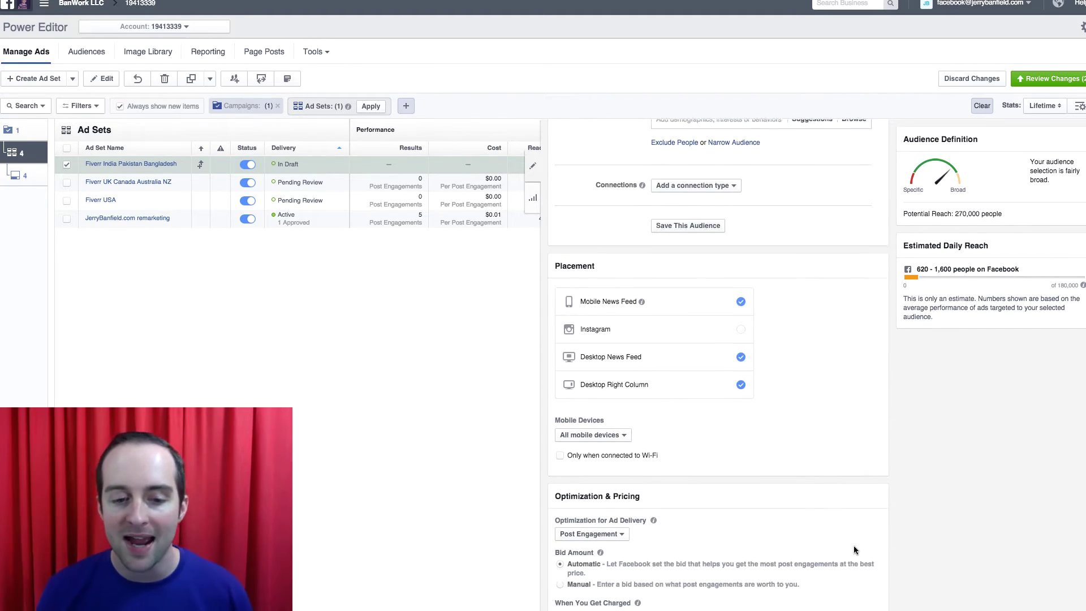
pyautogui.scroll(4, 976, 345)
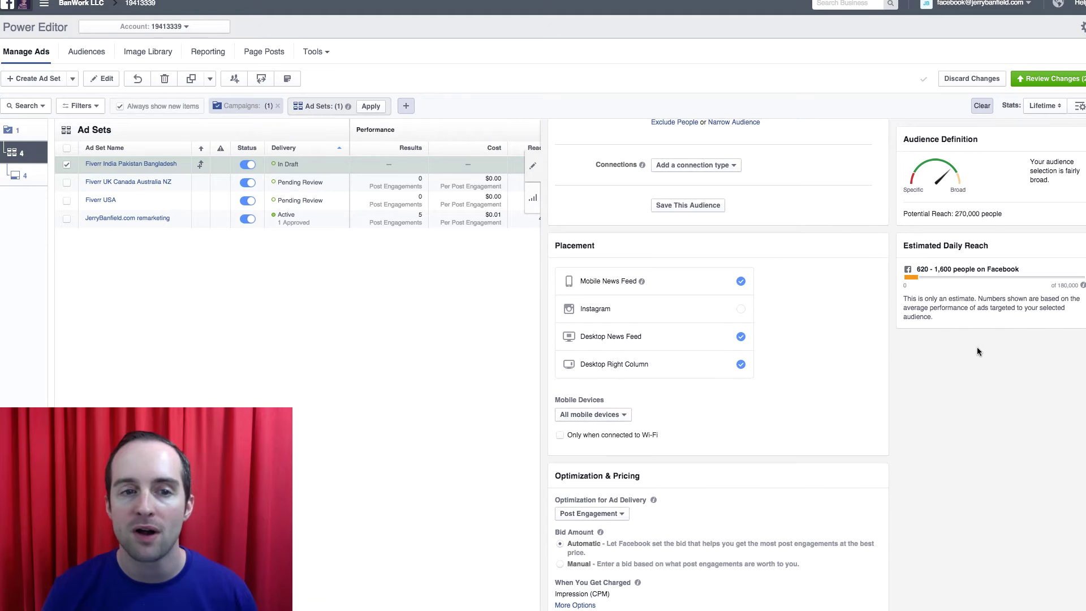
pyautogui.scroll(10, 976, 351)
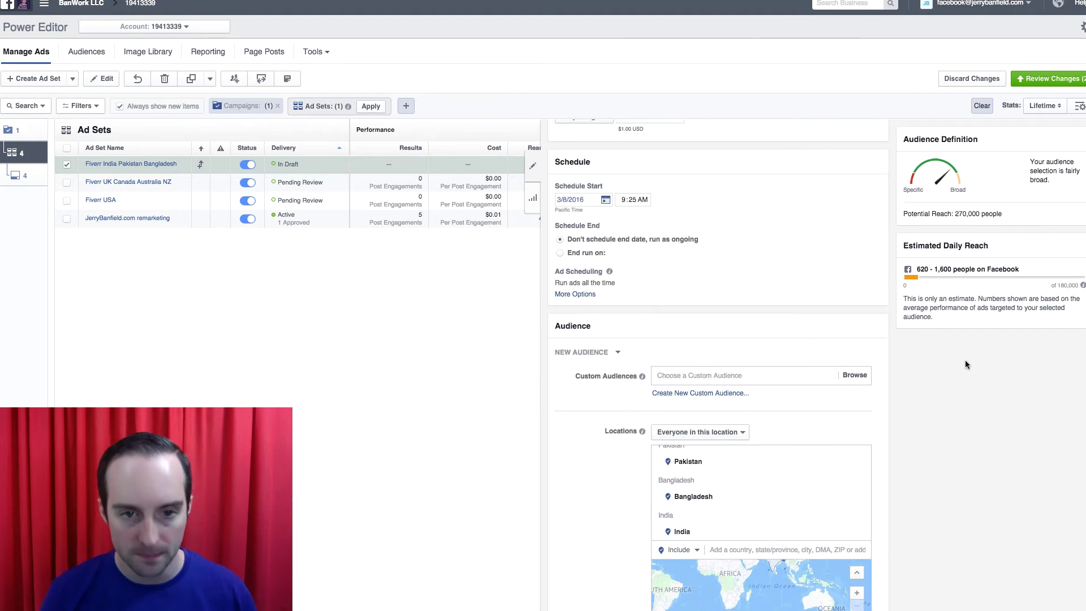
# - Close the ad set editor and apply the pending changes for the new Fiverr India Pakistan Bangladesh ad set and its ad
pyautogui.scroll(3, 550, 178)
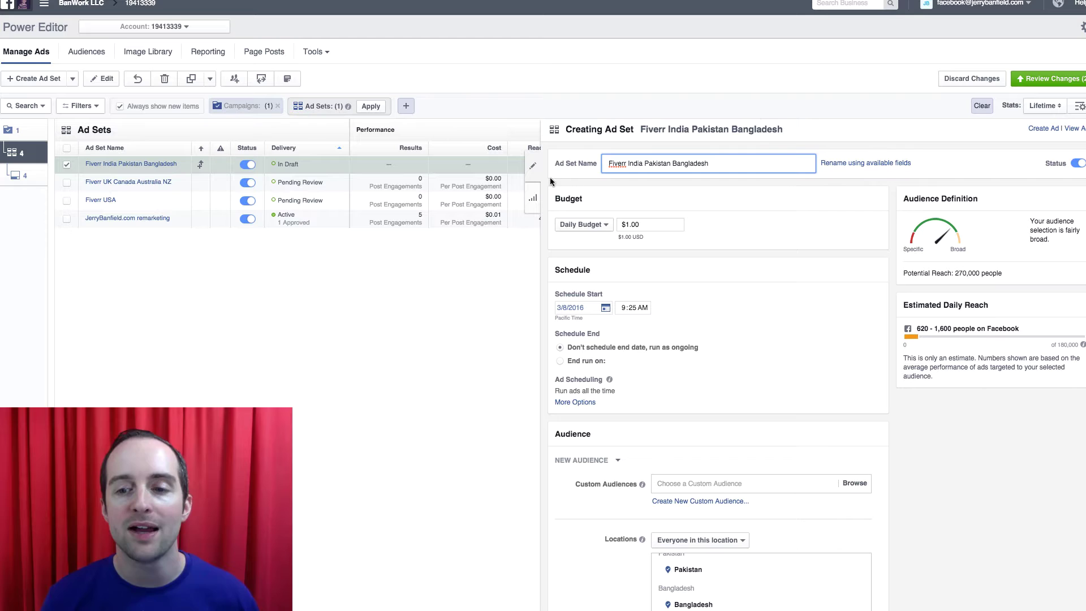
pyautogui.click(534, 169)
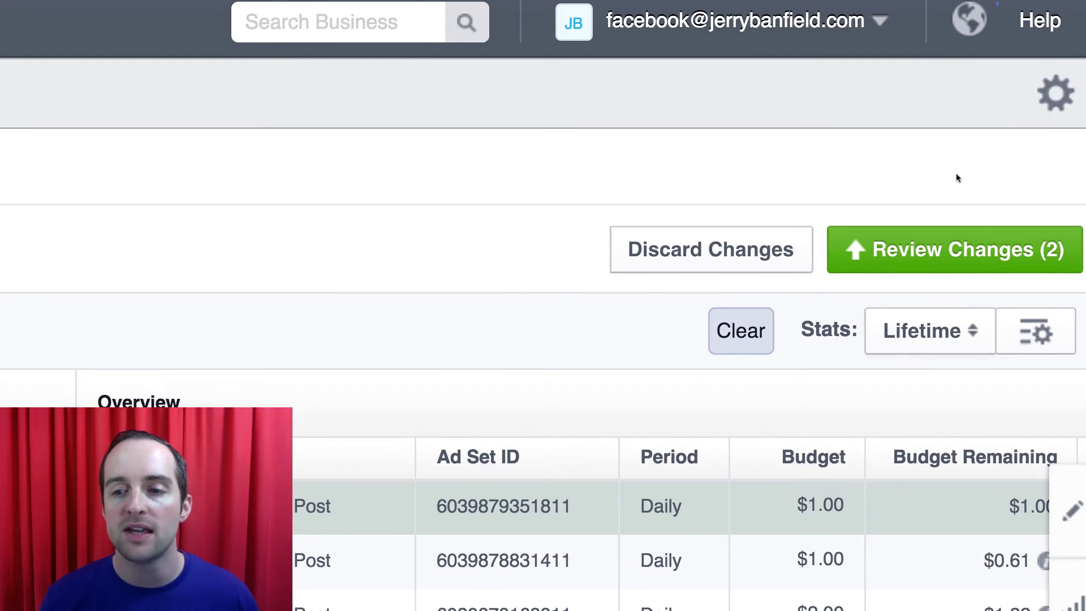
pyautogui.click(956, 250)
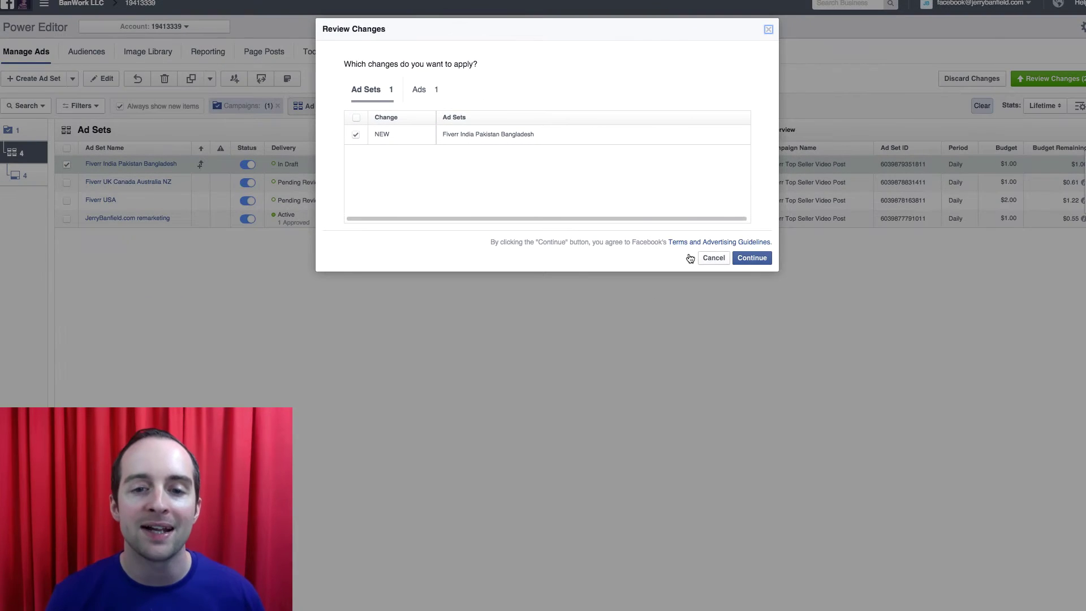
pyautogui.click(753, 258)
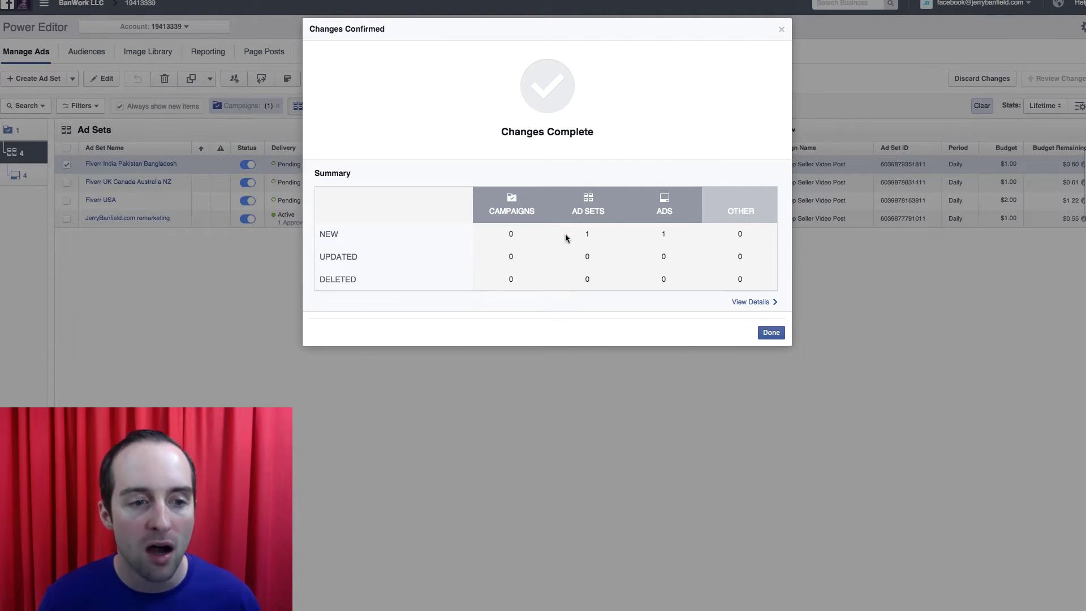
pyautogui.click(782, 333)
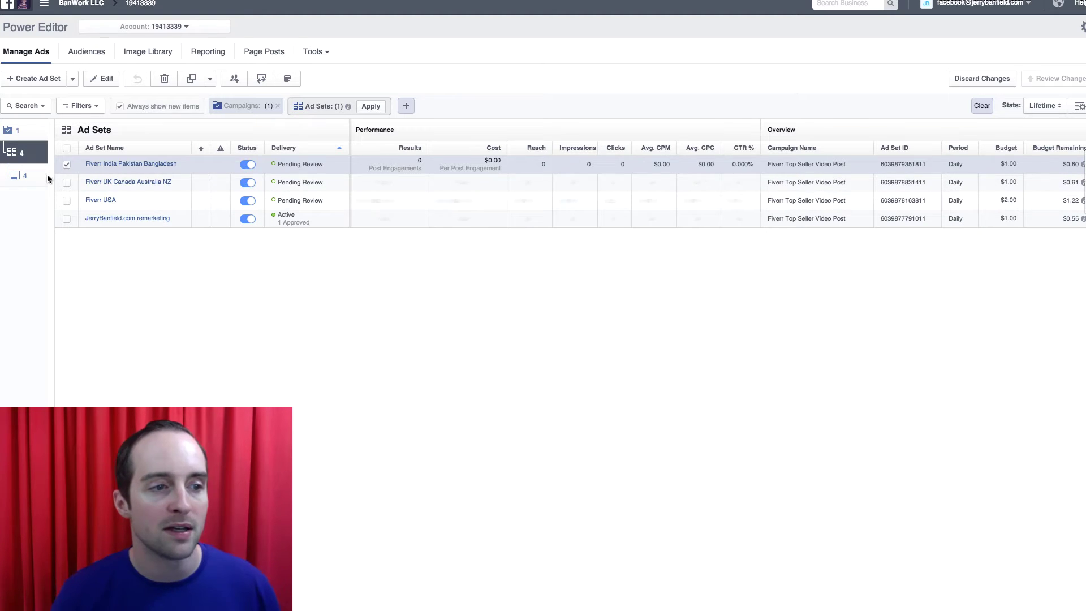
# - Duplicate the Fiverr USA ad set within the same campaign, with no other ad set selected
pyautogui.click(67, 166)
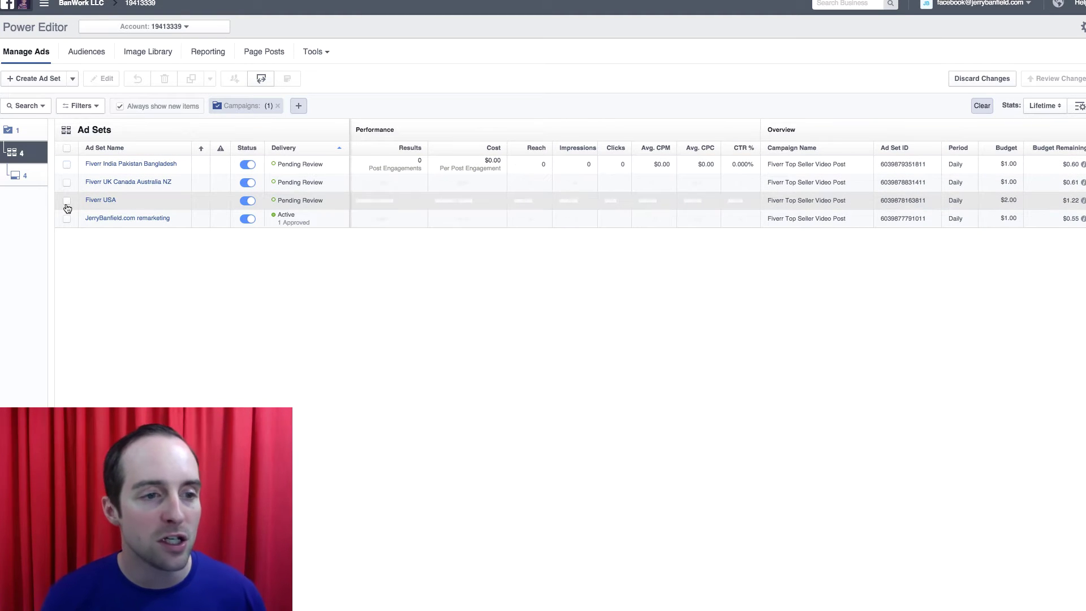
pyautogui.click(66, 203)
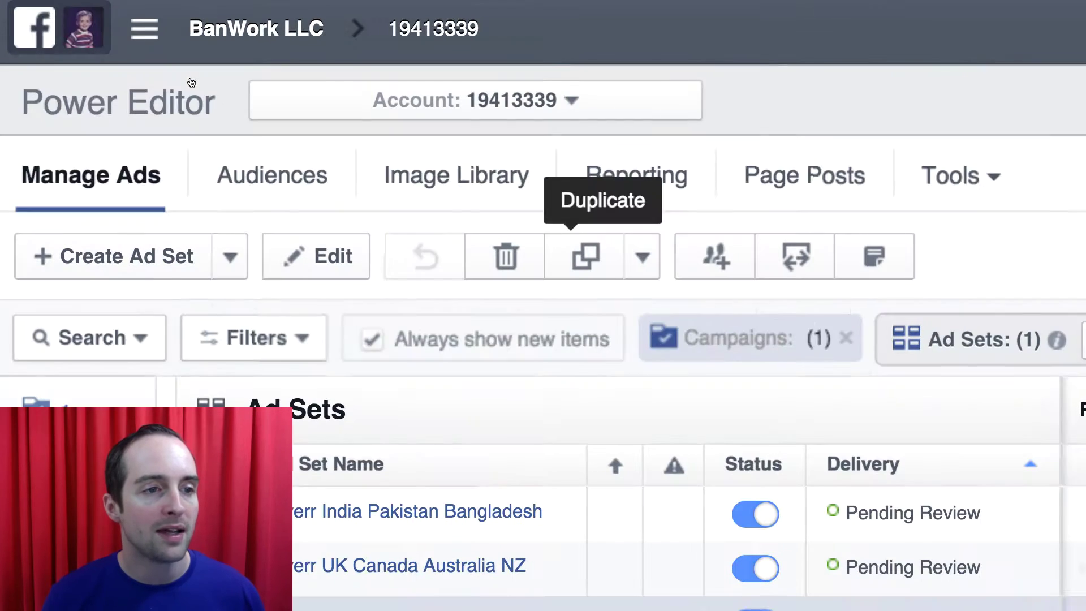
pyautogui.scroll(-2, 617, 419)
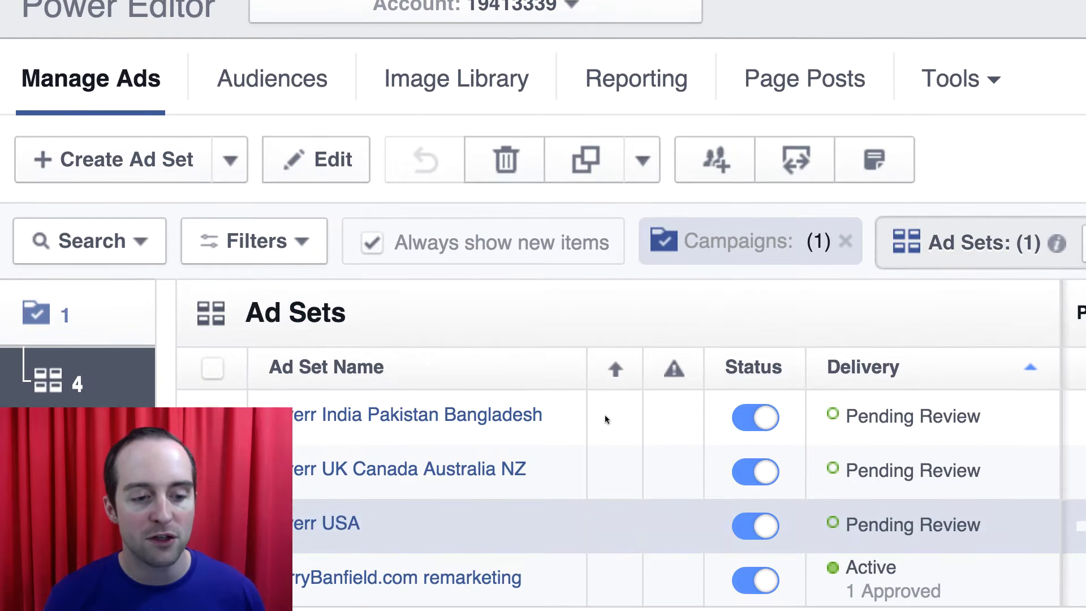
pyautogui.click(584, 156)
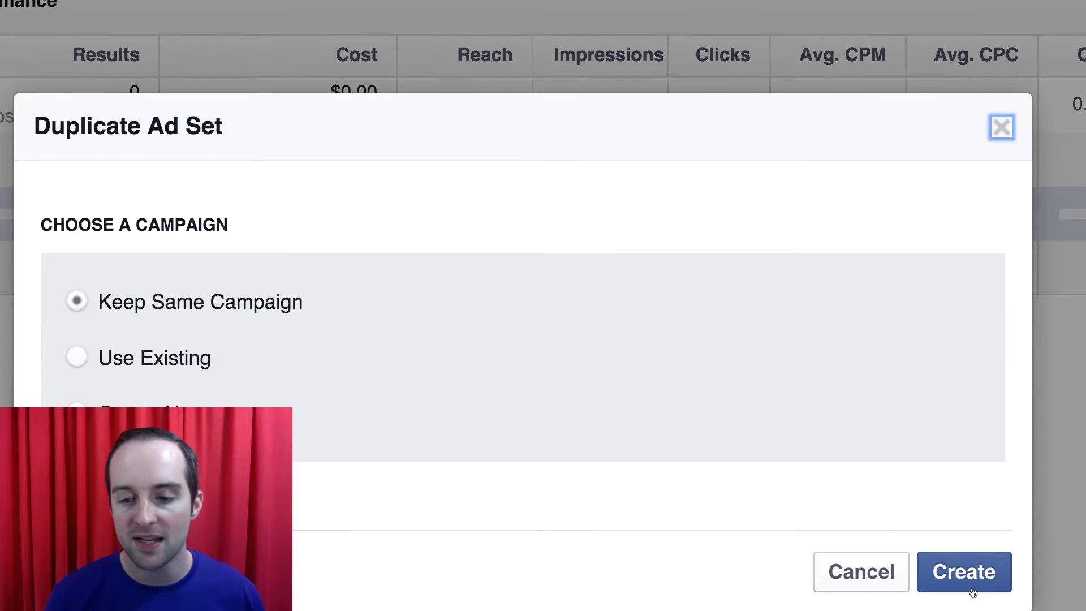
pyautogui.click(978, 570)
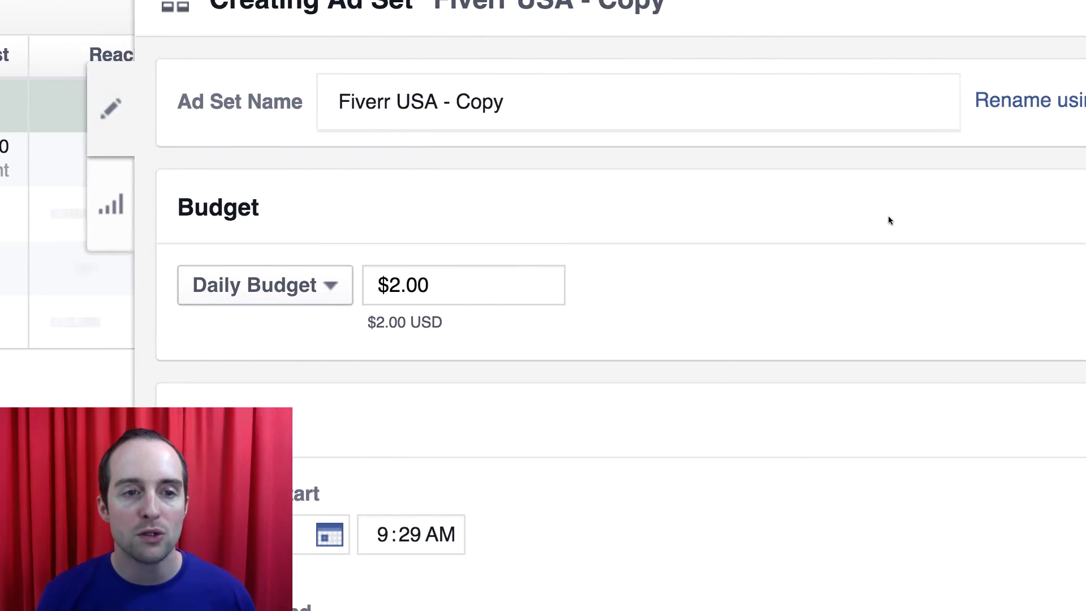
# - Shorten the duplicated ad set's name to Fiverr and remove United States from its target locations
pyautogui.moveTo(420, 96); pyautogui.dragTo(303, 97)
pyautogui.press('BackSpace')
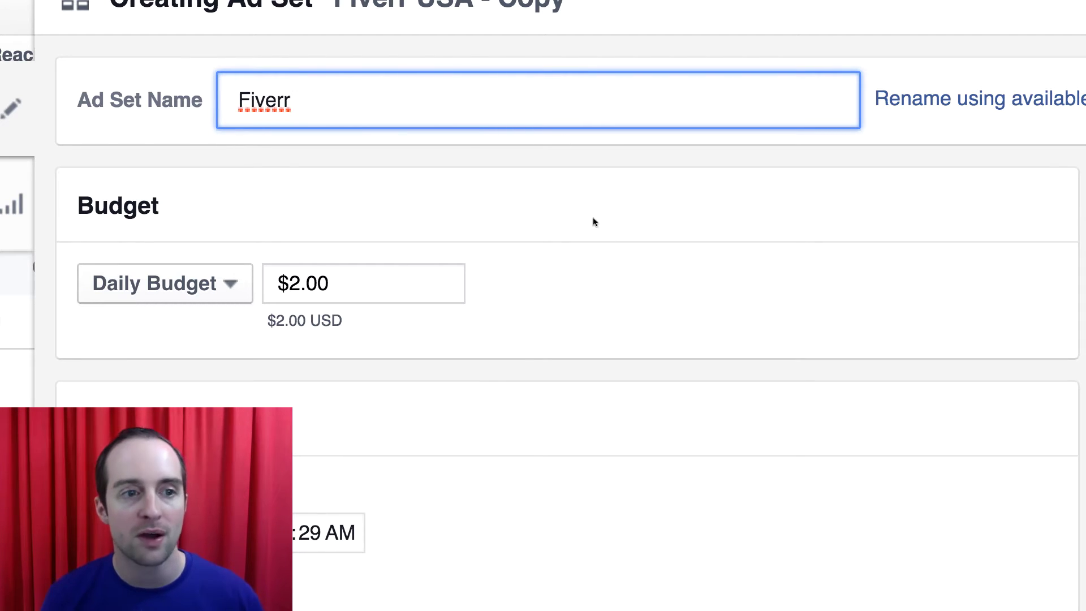
pyautogui.scroll(-8, 591, 215)
pyautogui.scroll(-8, 589, 217)
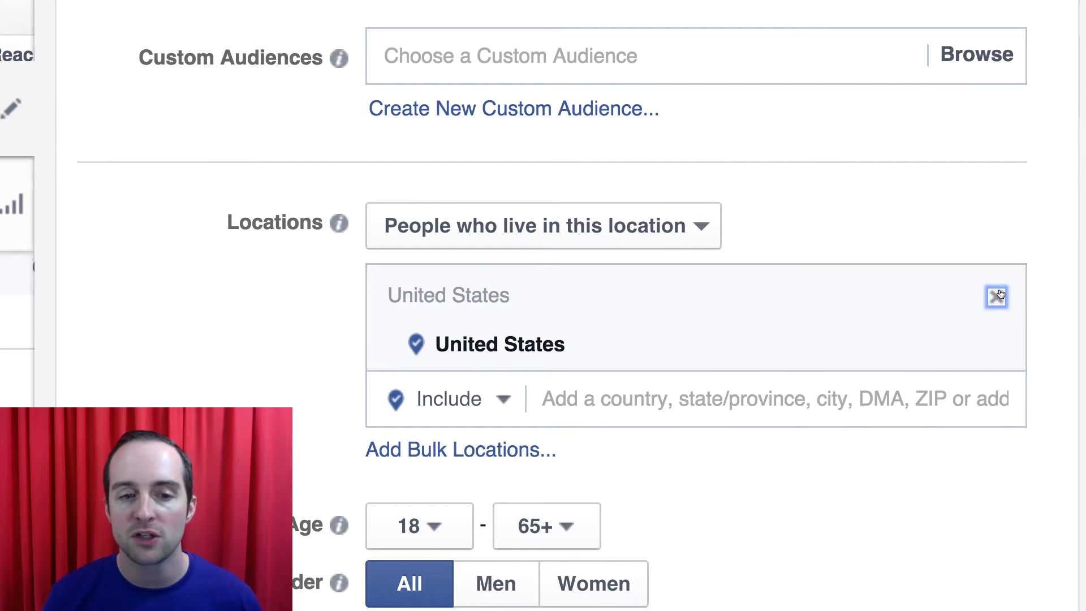
pyautogui.click(999, 295)
# - Include the countries Brazil and Argentina in the duplicated ad set's target locations
pyautogui.scroll(-7, 944, 343)
pyautogui.scroll(-1, 941, 347)
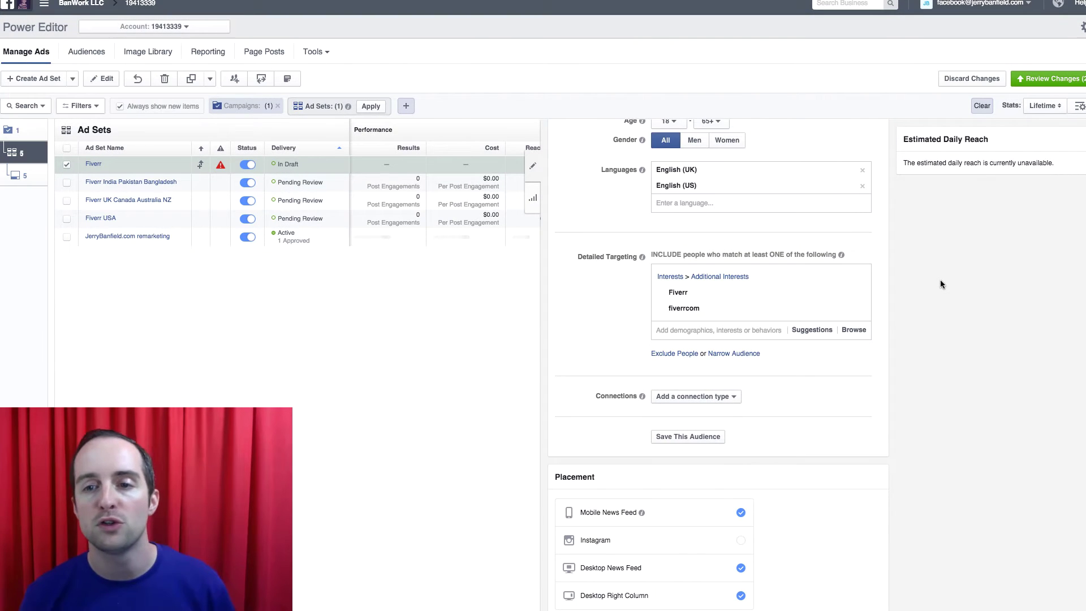
pyautogui.scroll(5, 938, 272)
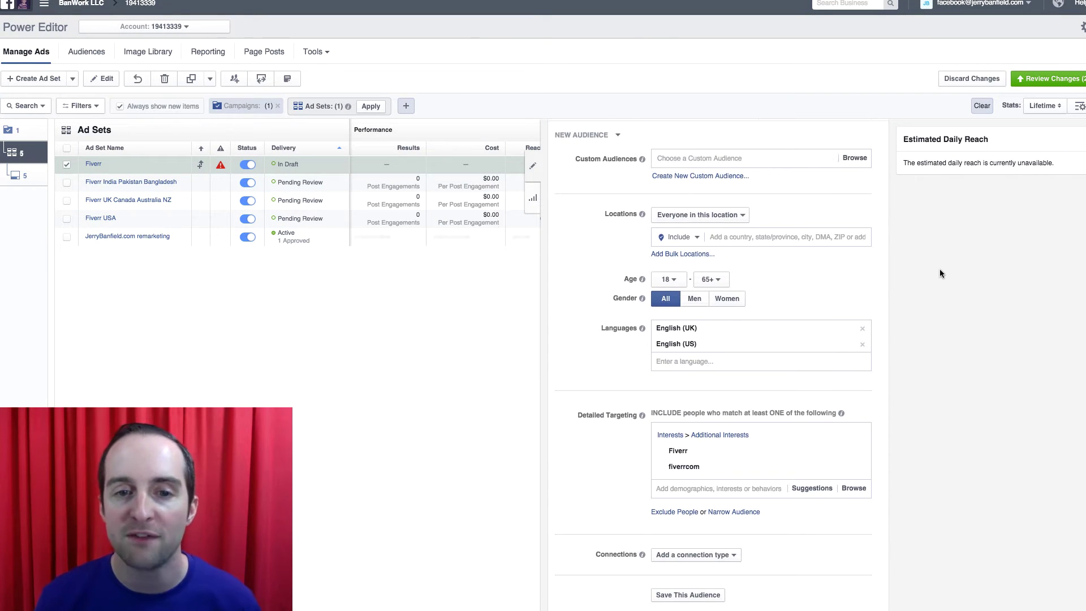
pyautogui.scroll(1, 939, 270)
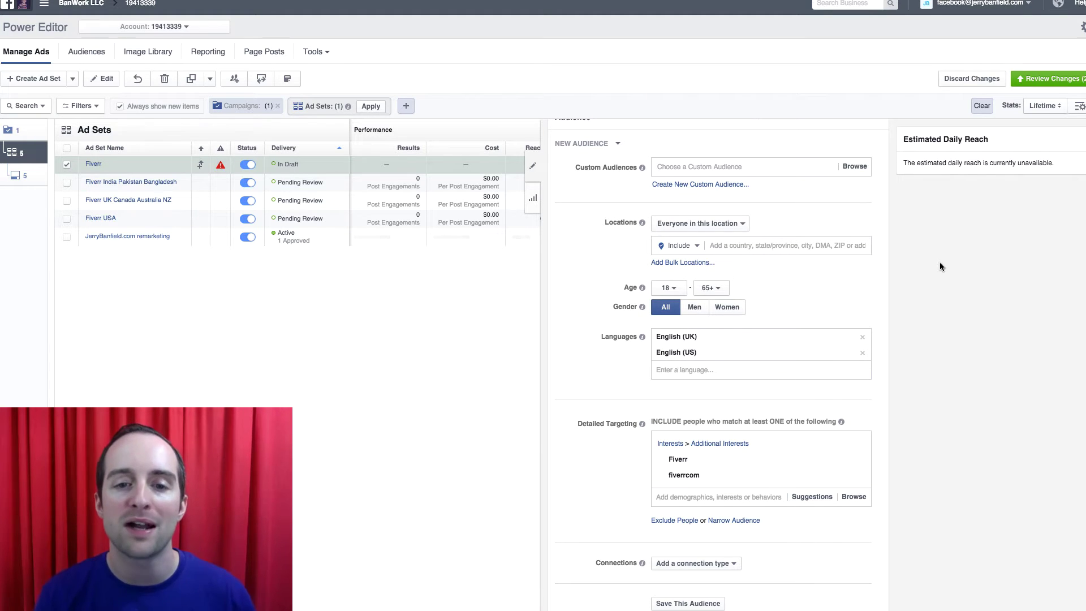
pyautogui.click(775, 245)
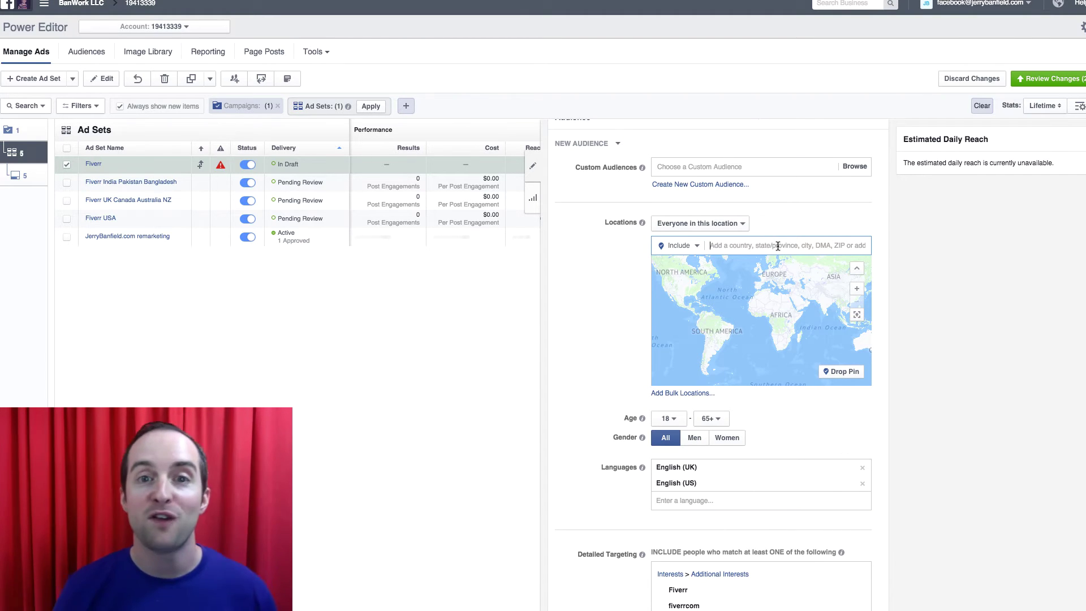
pyautogui.write('bra')
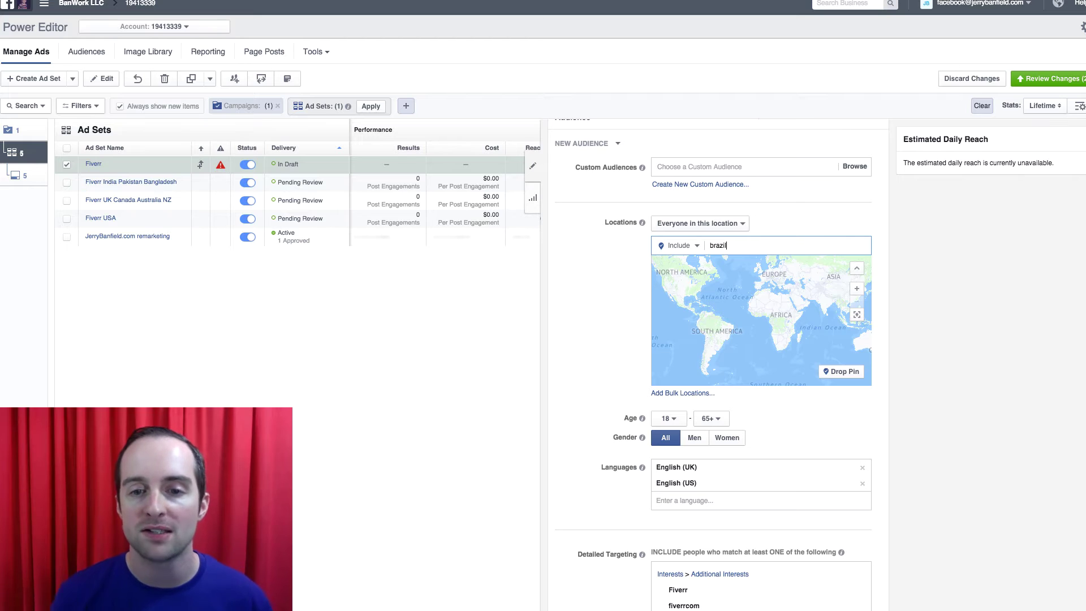
pyautogui.write('zil')
pyautogui.press('Return')
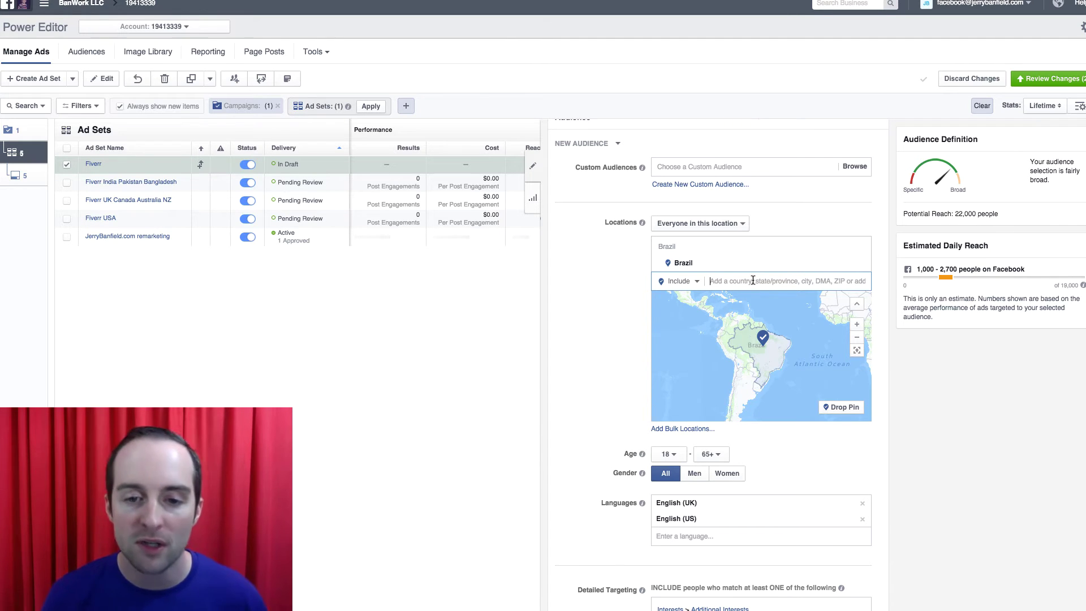
pyautogui.write('argent')
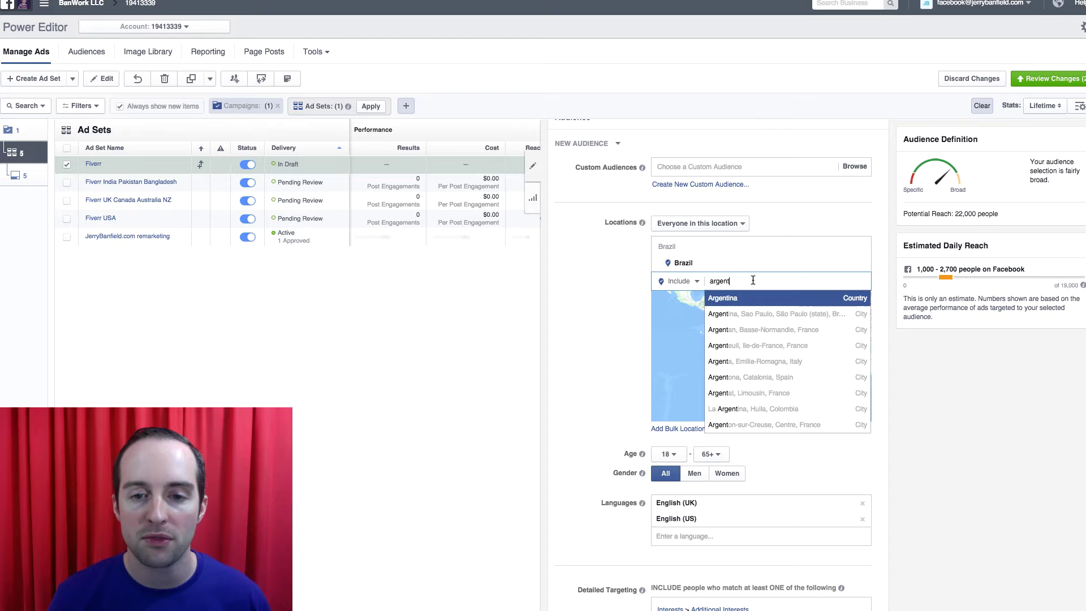
pyautogui.click(734, 299)
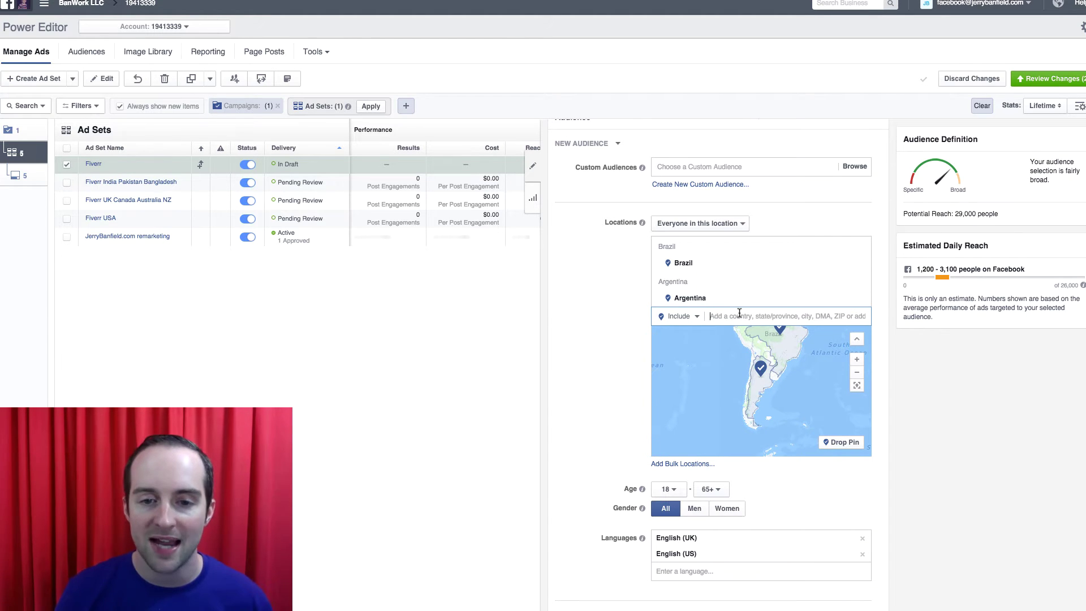
# - Include the countries Venezuela, Mexico and Nigeria in the ad set's target locations
pyautogui.write('veng')
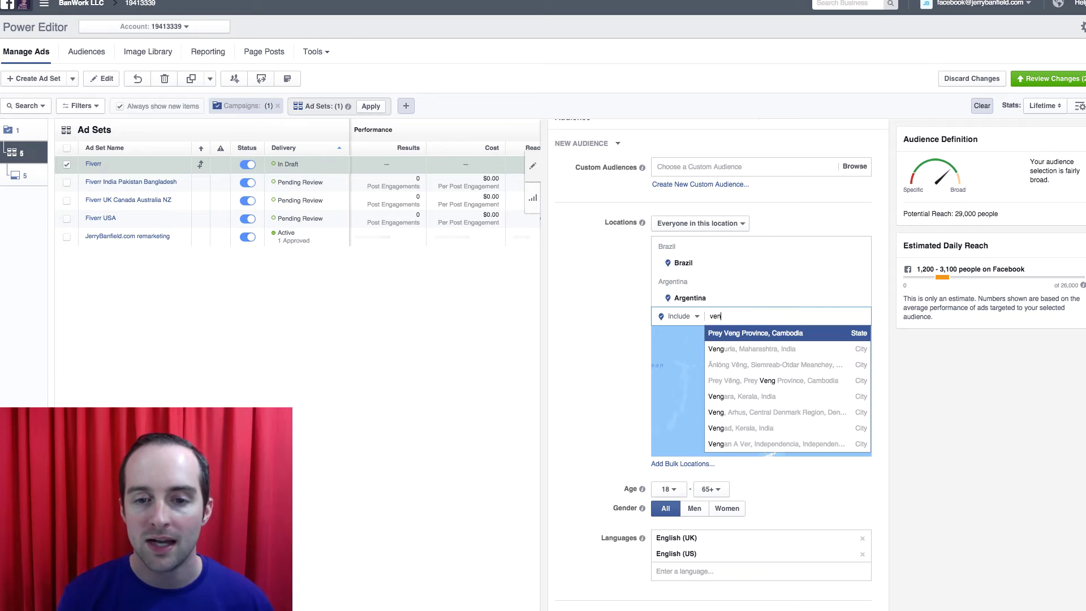
pyautogui.click(746, 335)
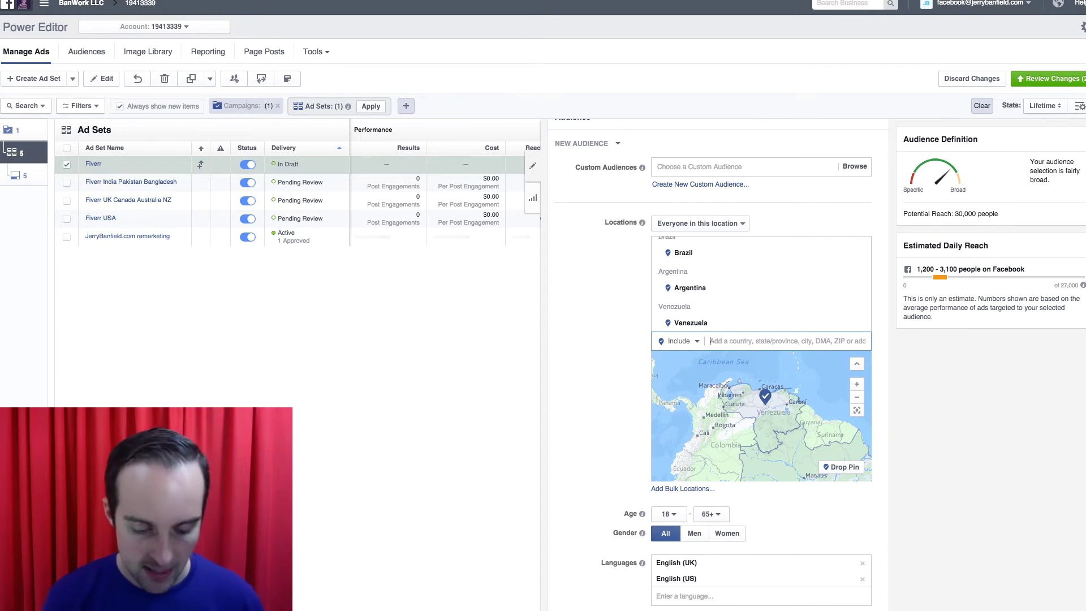
pyautogui.write('mexico')
pyautogui.press('Return')
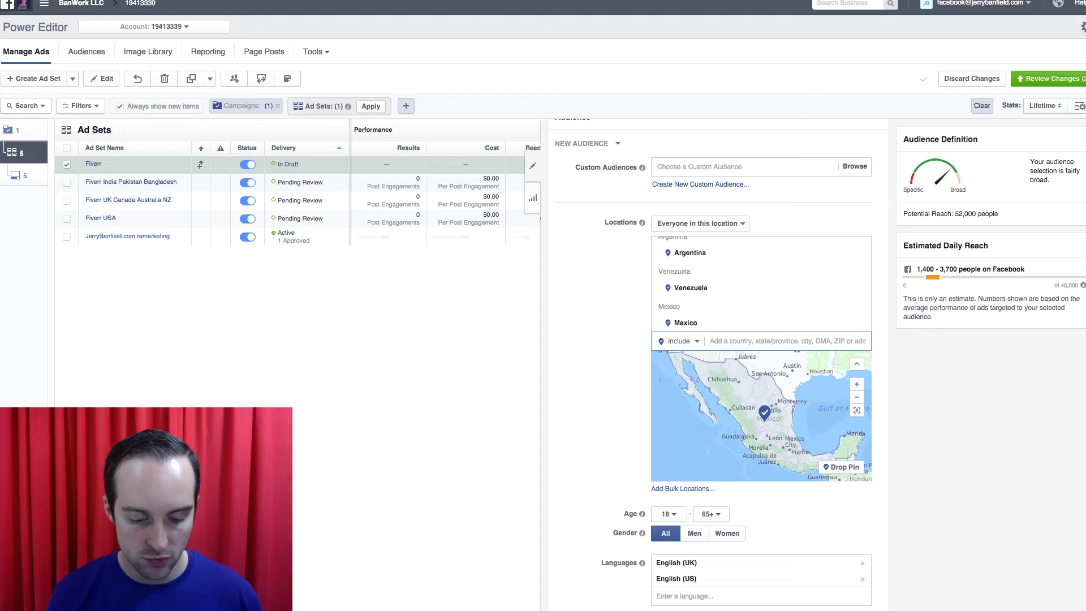
pyautogui.write('nigeria')
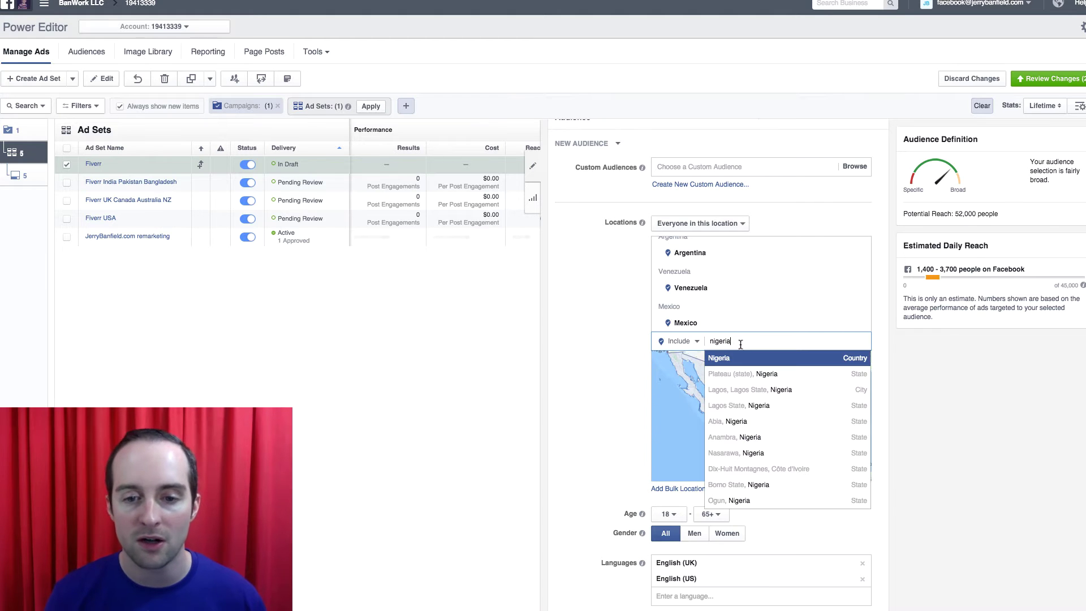
pyautogui.click(853, 355)
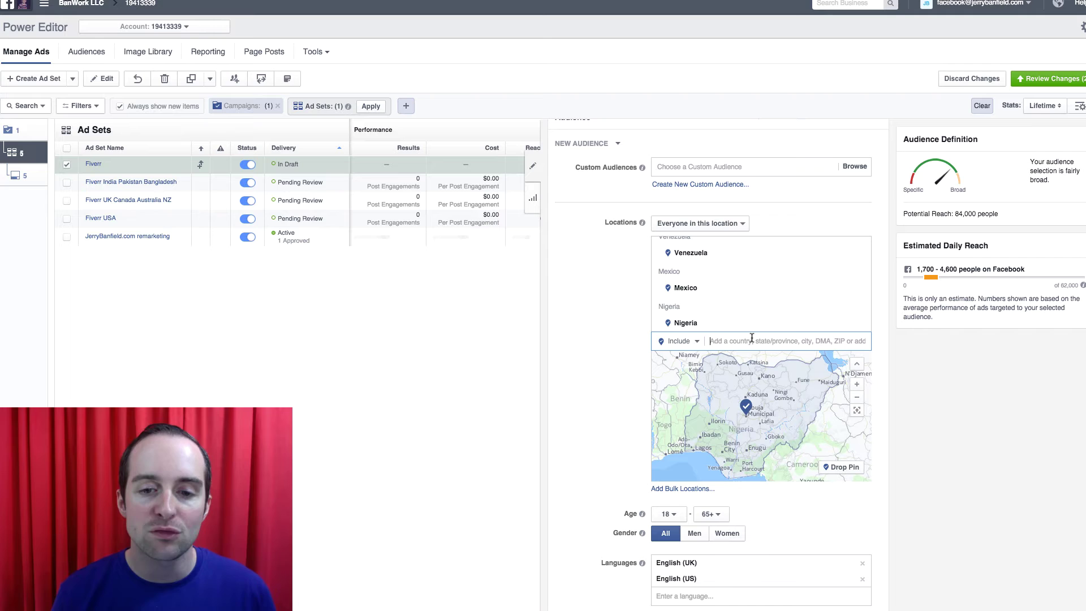
# - Try including Thailand in the target locations to compare the estimated daily reach, and remove it again
pyautogui.write('thail')
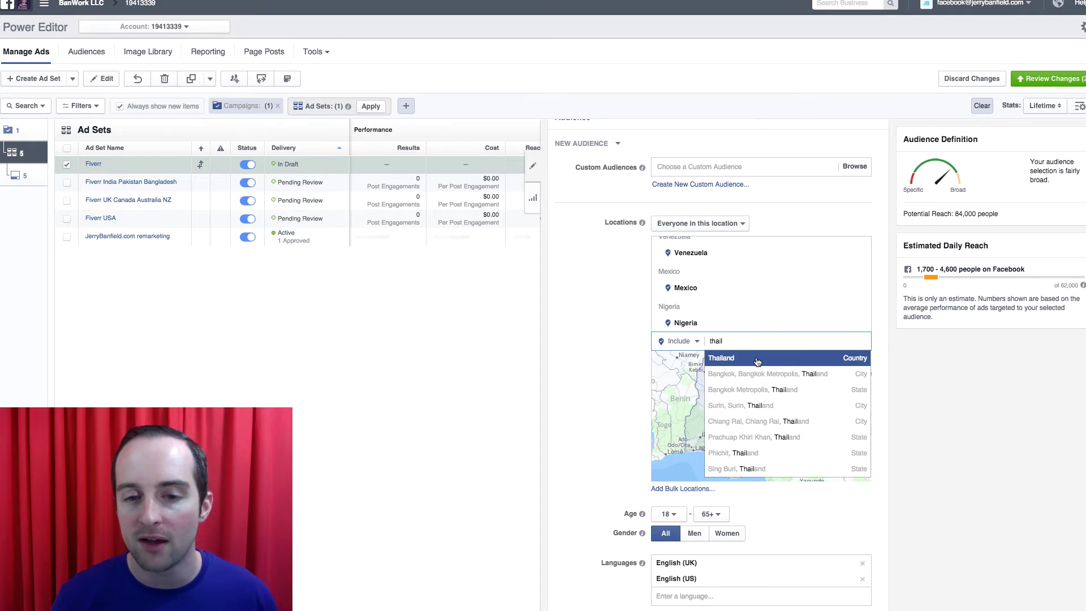
pyautogui.click(757, 362)
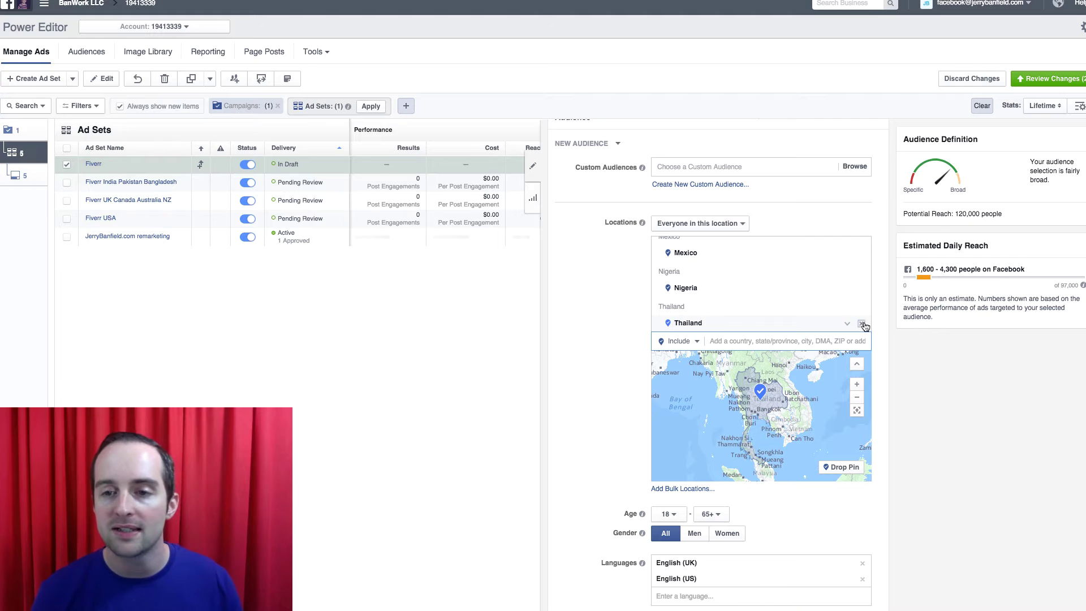
pyautogui.click(862, 324)
# - Include the country Thailand in the ad set's target locations once more
pyautogui.click(734, 336)
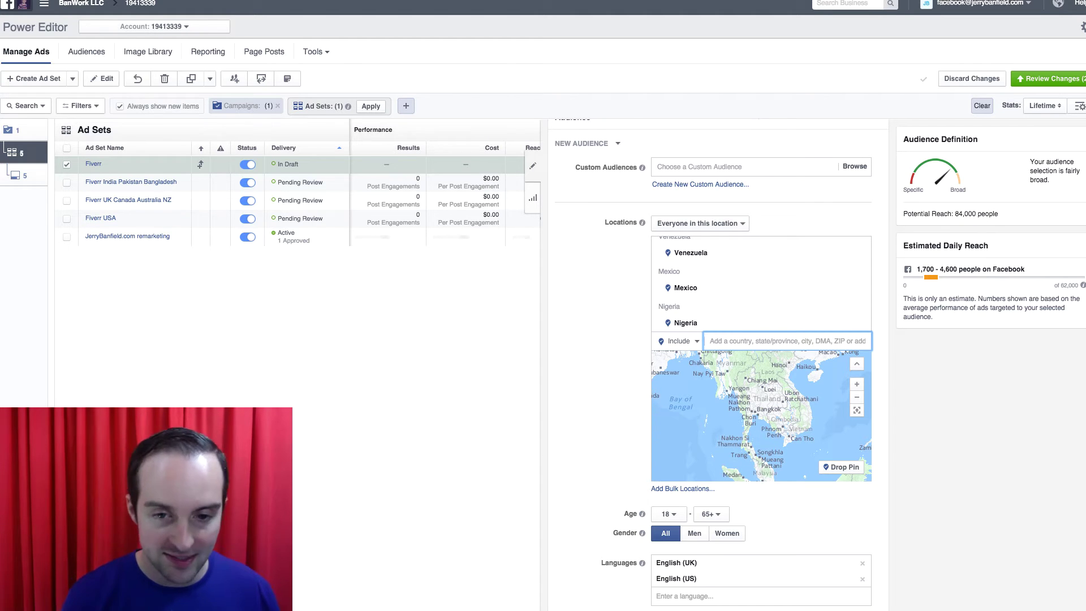
pyautogui.write('thai')
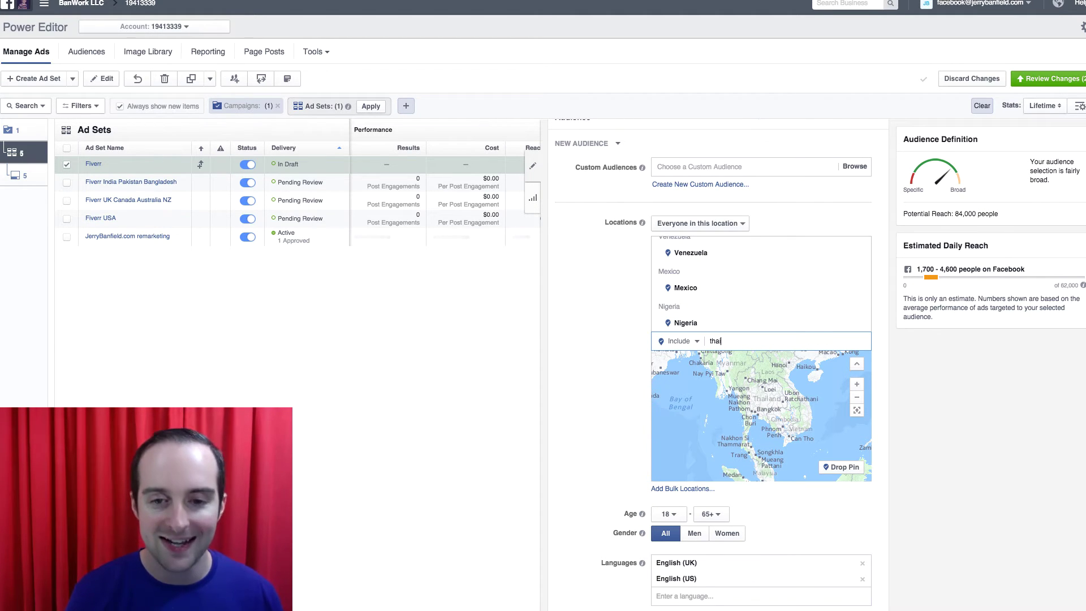
pyautogui.write('land')
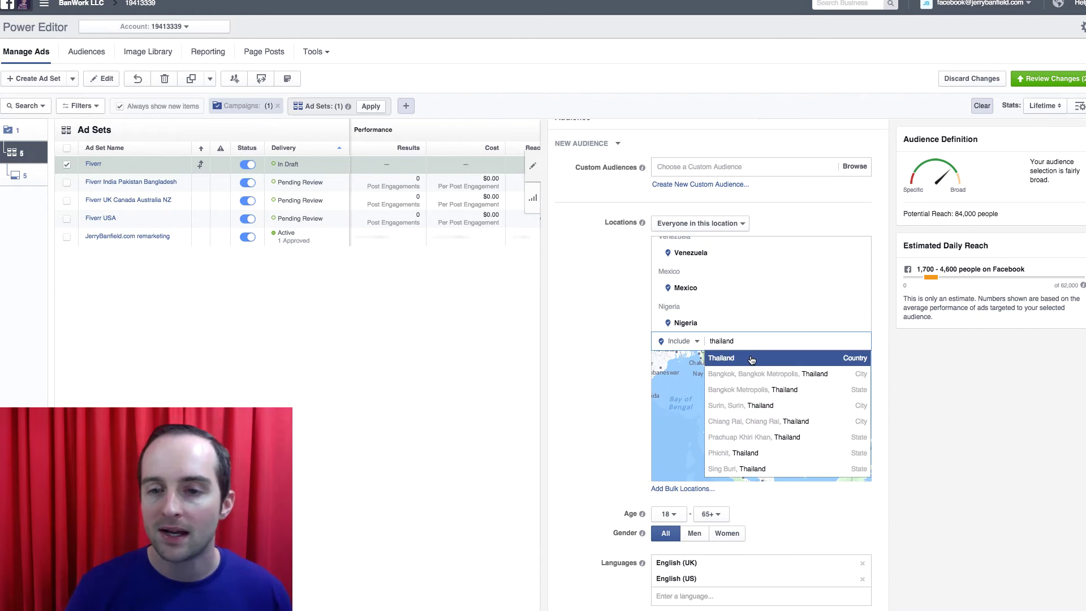
pyautogui.press('Return')
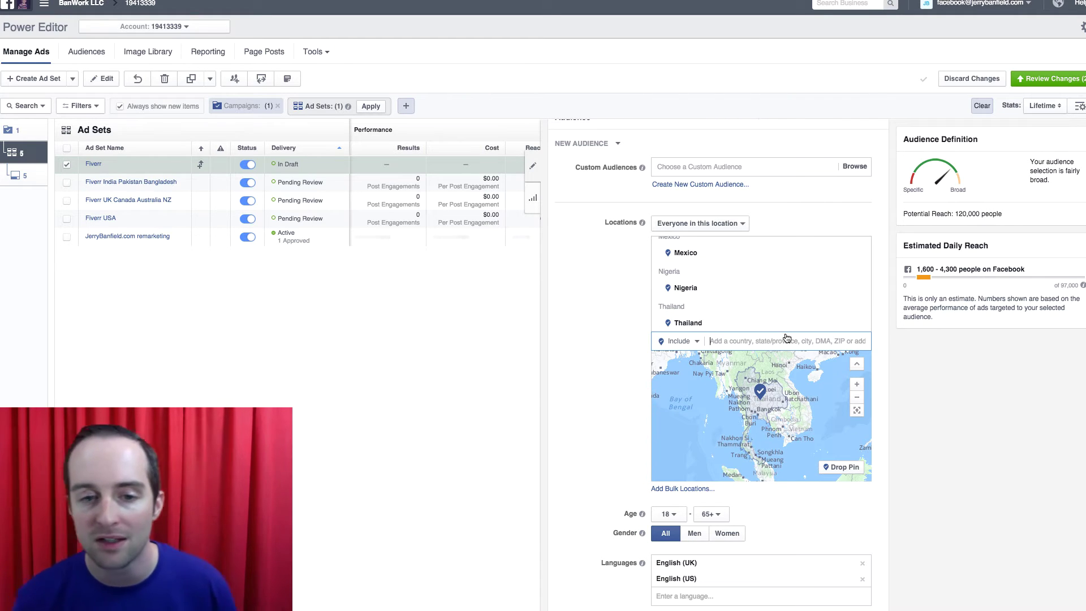
# - Include the country Vietnam in the ad set's target locations
pyautogui.scroll(2, 809, 321)
pyautogui.scroll(-2, 814, 323)
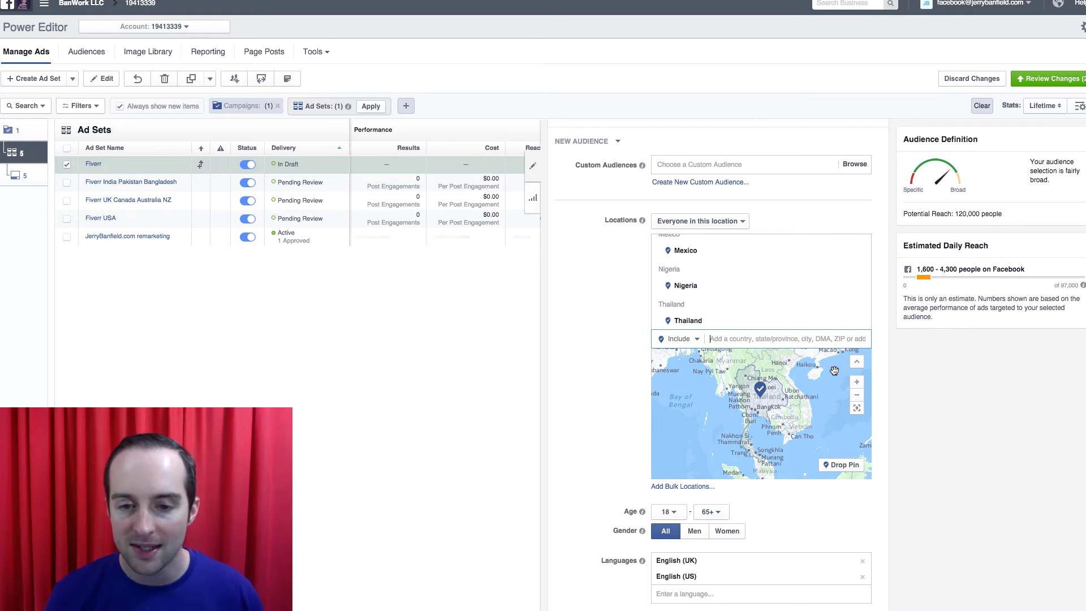
pyautogui.write('vi')
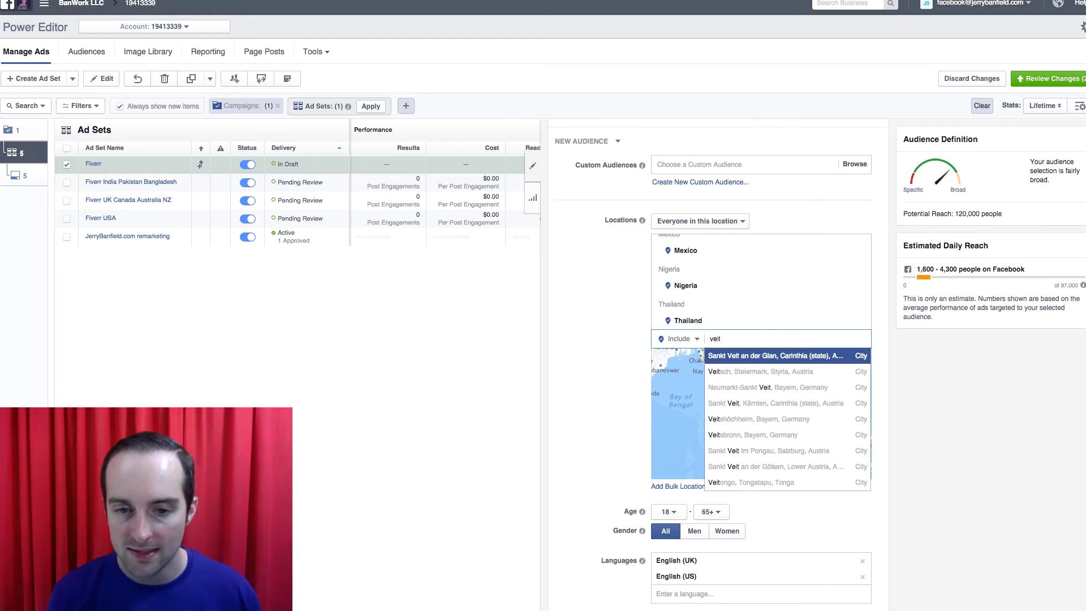
pyautogui.press('BackSpace')
pyautogui.write('e')
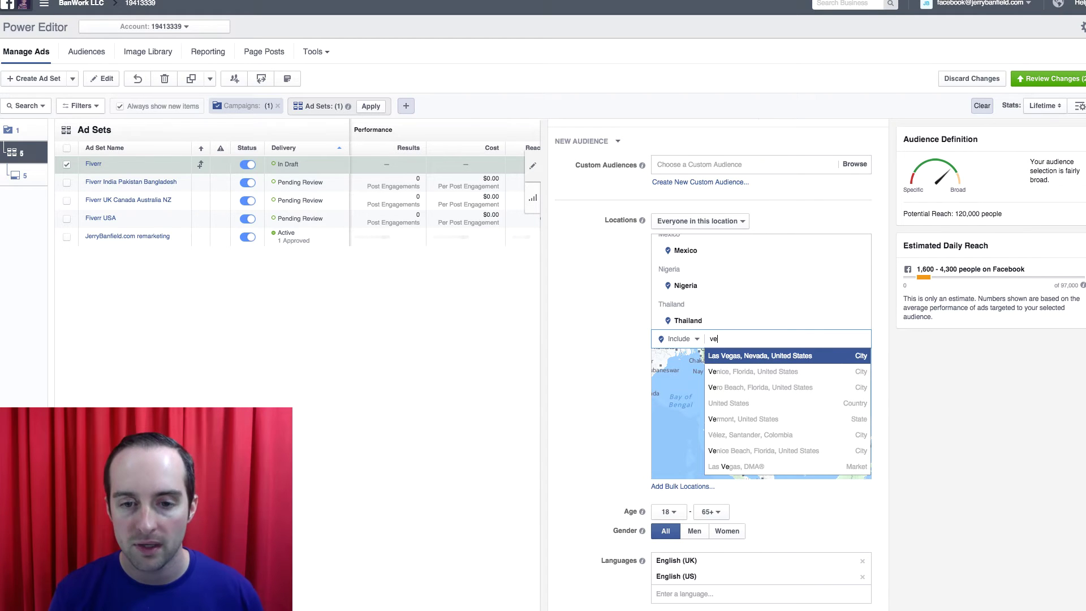
pyautogui.press('BackSpace')
pyautogui.press('Down')
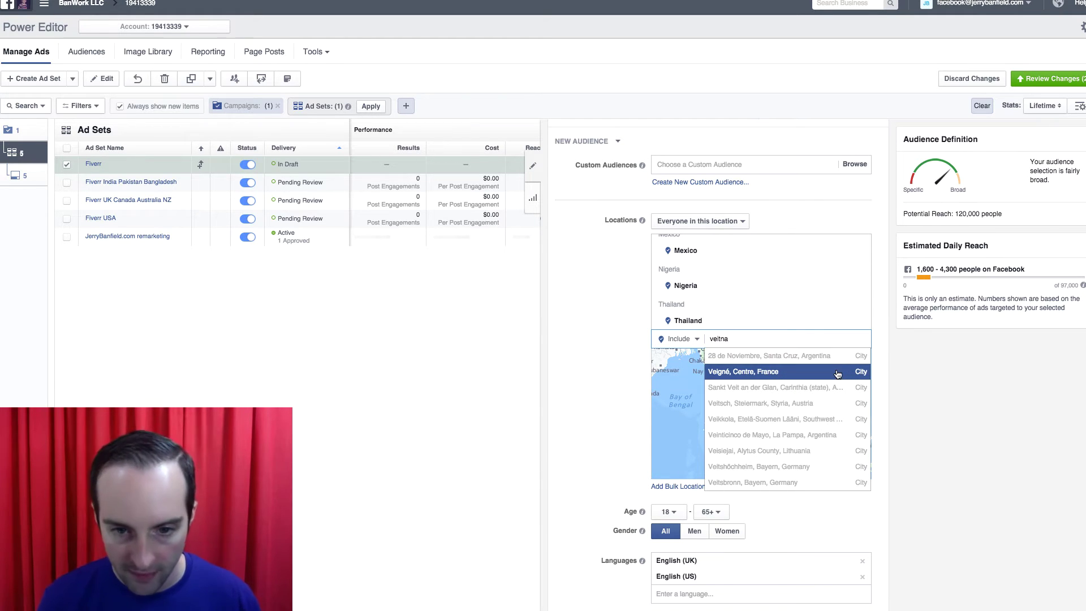
pyautogui.press('BackSpace')
pyautogui.write('i')
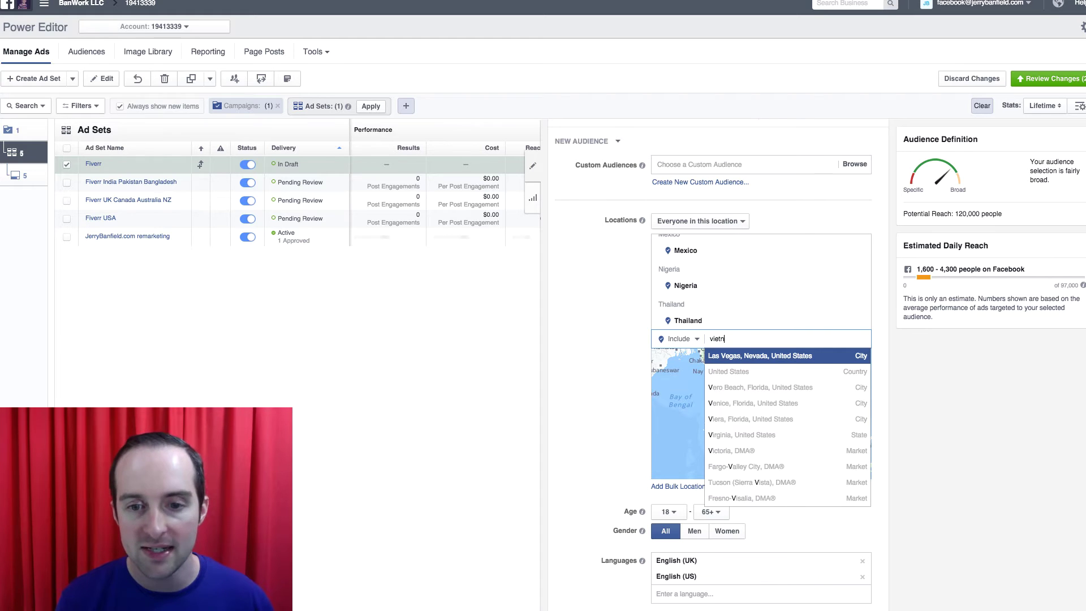
pyautogui.write('etnam')
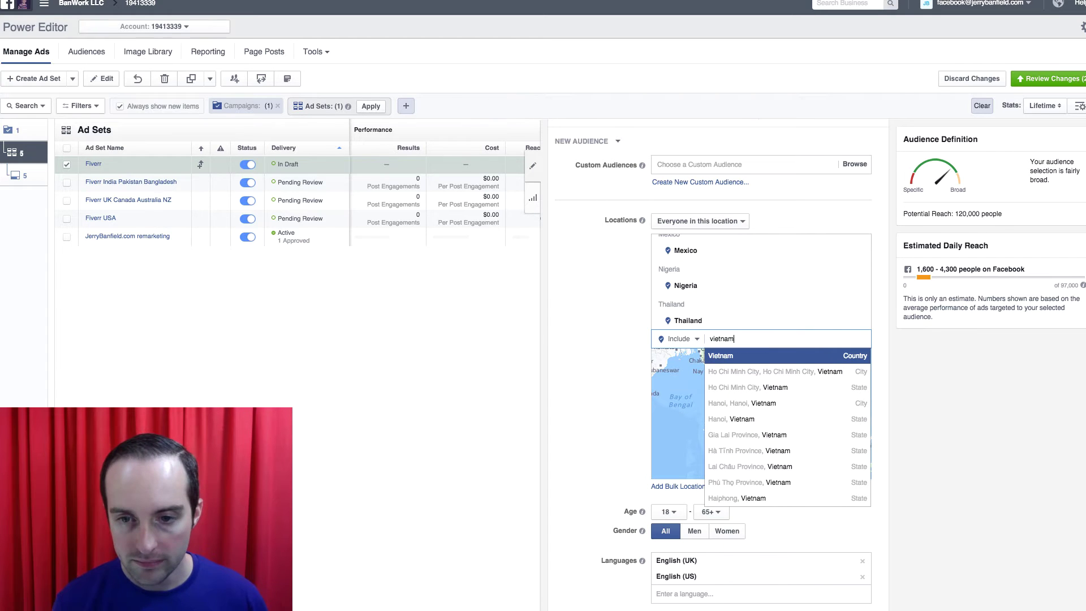
pyautogui.click(830, 356)
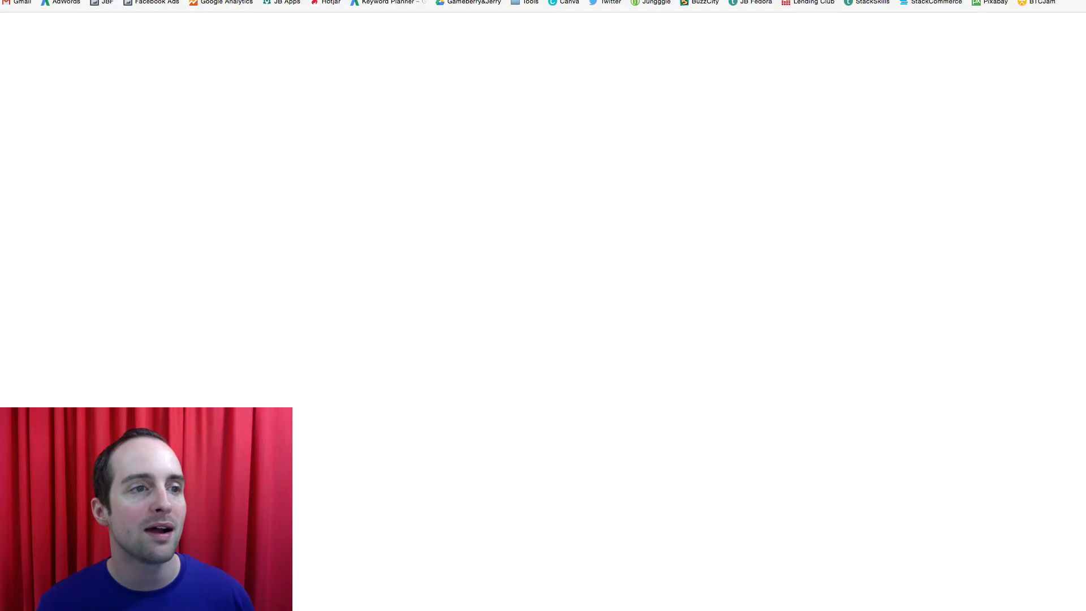
# - Switch to Google AdWords and open the Udemy Instructor Unconverted campaign from the campaign list
pyautogui.click(152, 5)
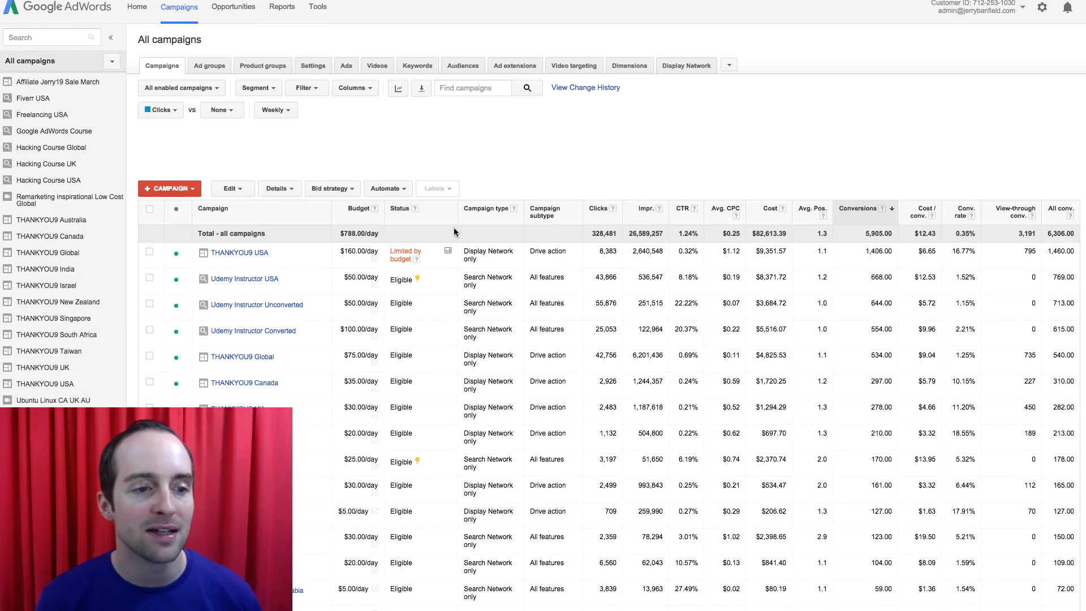
pyautogui.scroll(-3, 390, 272)
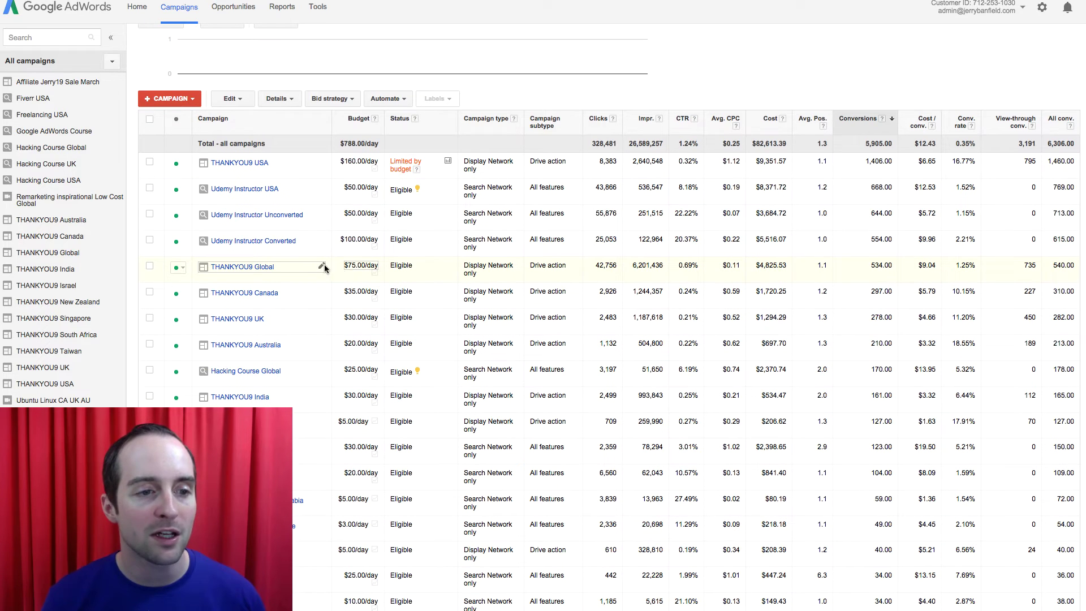
pyautogui.click(285, 215)
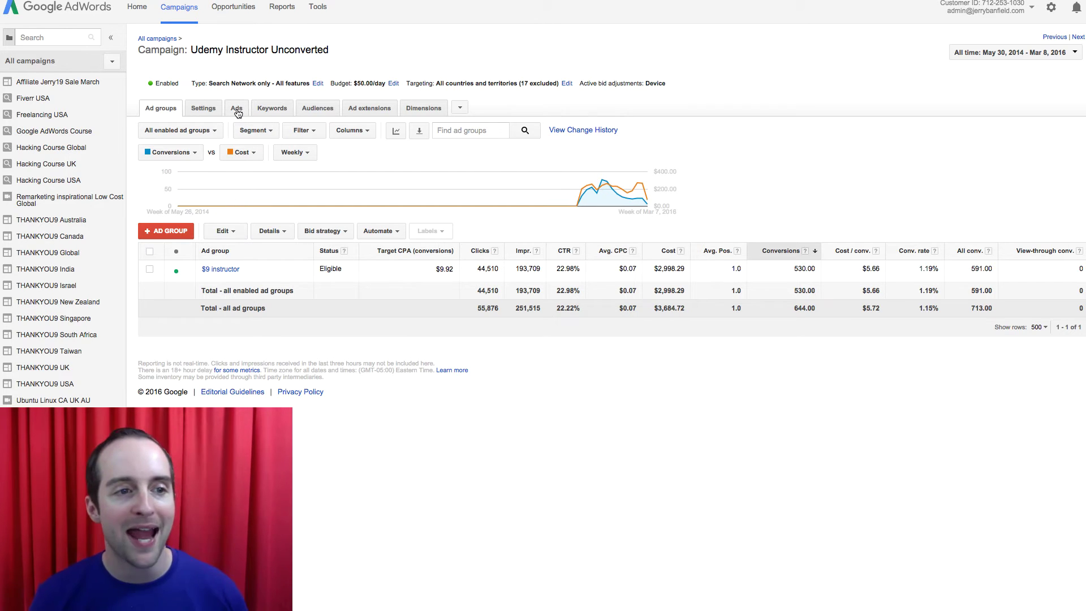
# - Open the campaign's location report on where users were and examine the conversions and cost per conversion by country
pyautogui.click(203, 108)
pyautogui.click(200, 131)
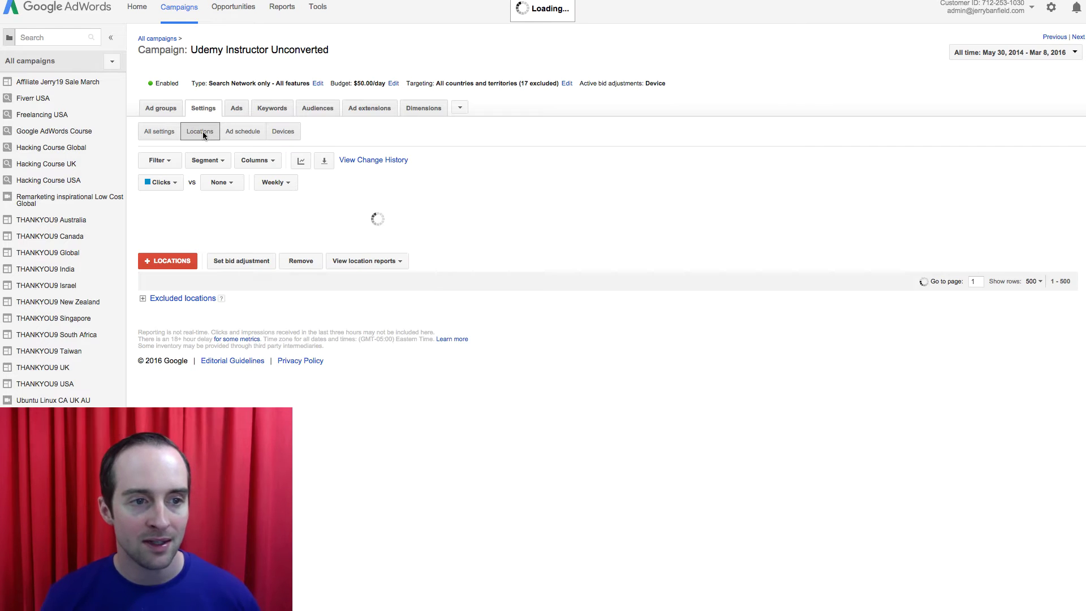
pyautogui.click(382, 267)
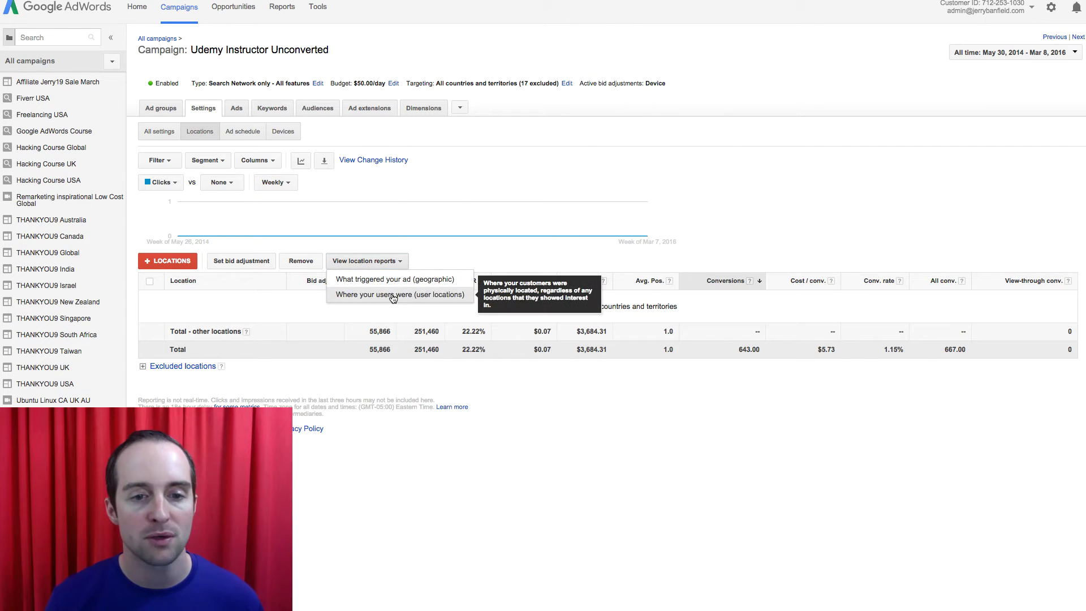
pyautogui.click(388, 291)
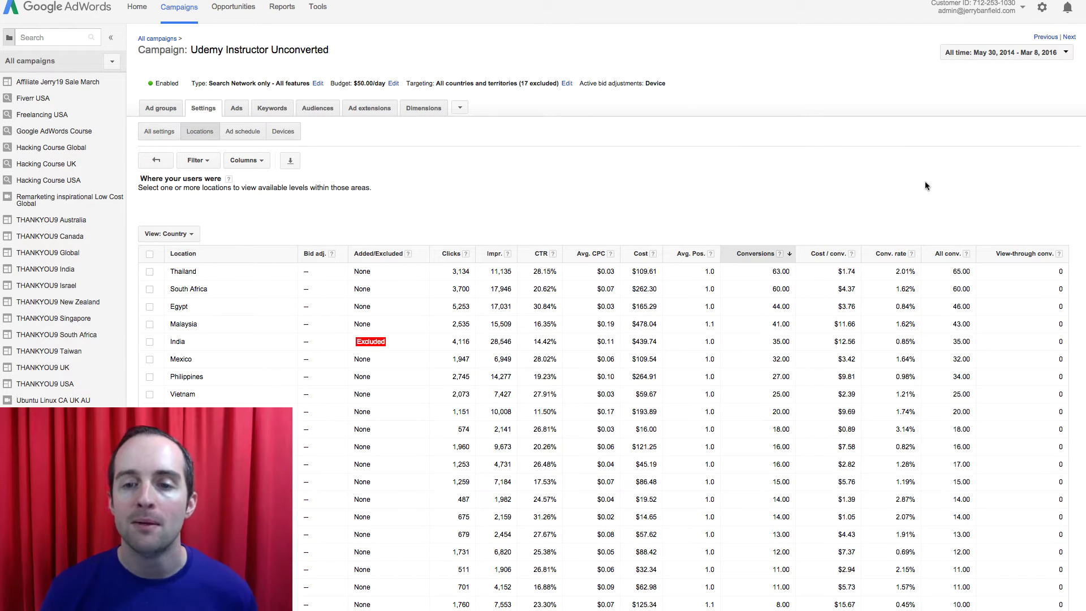
pyautogui.scroll(-1, 709, 290)
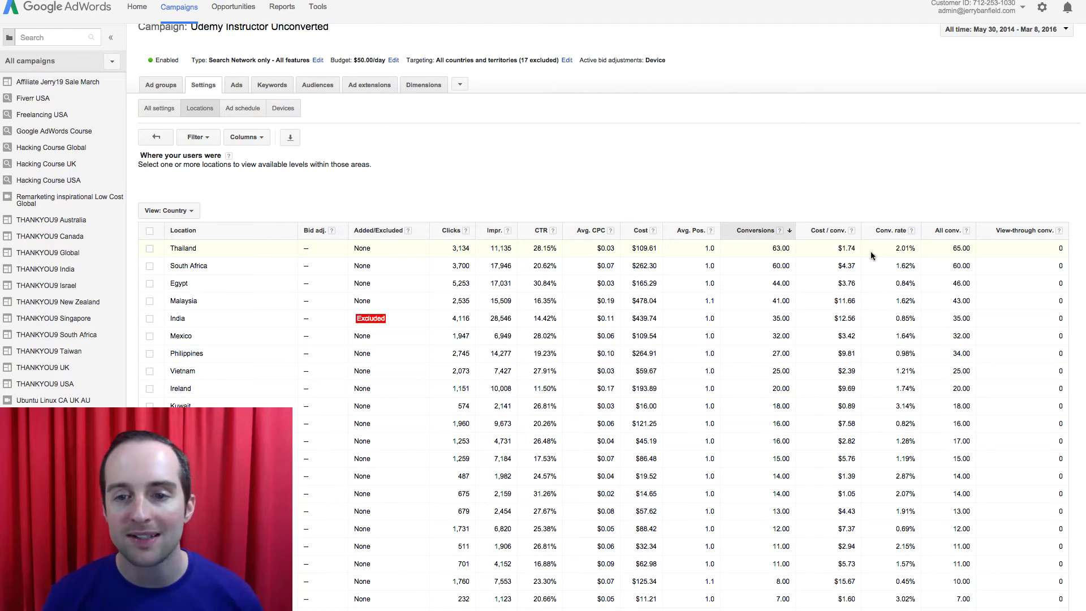
pyautogui.scroll(-1, 795, 244)
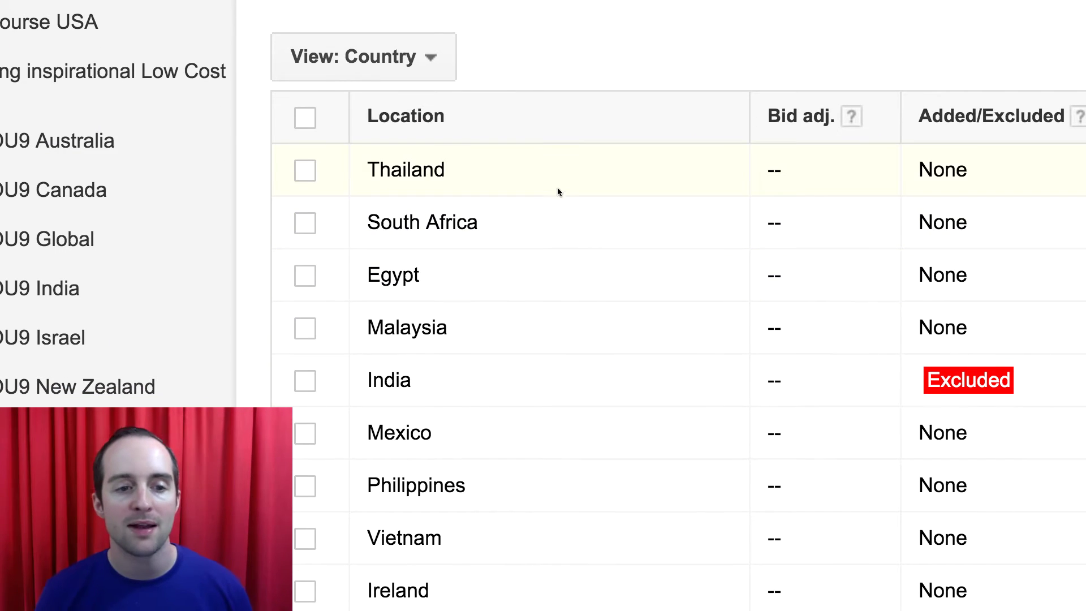
pyautogui.scroll(-1, 556, 195)
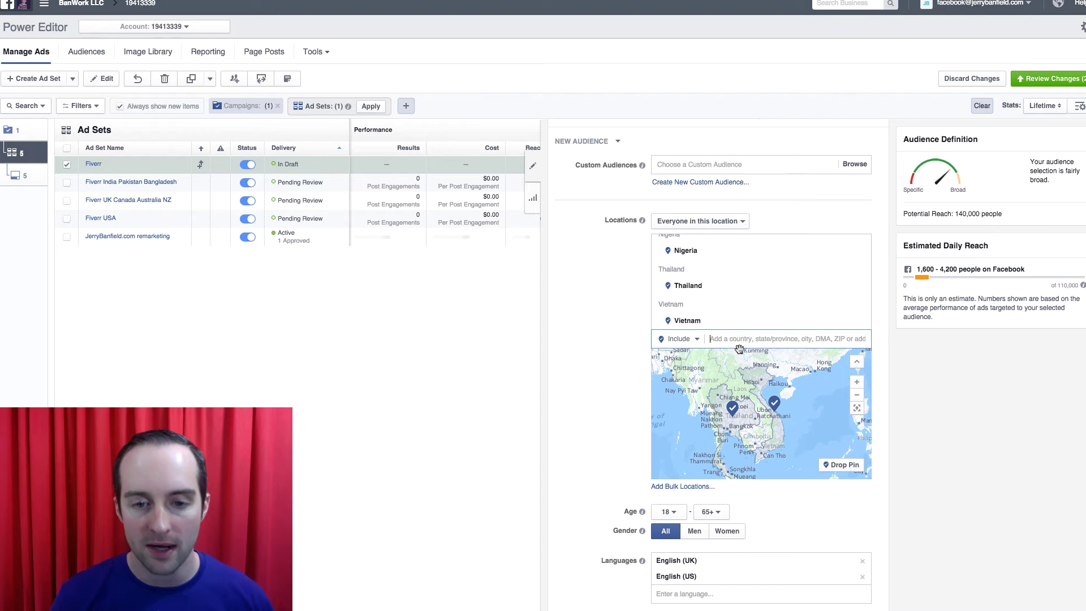
# - Back in Power Editor, include the countries South Africa and Egypt in the ad set's target locations
pyautogui.write('so')
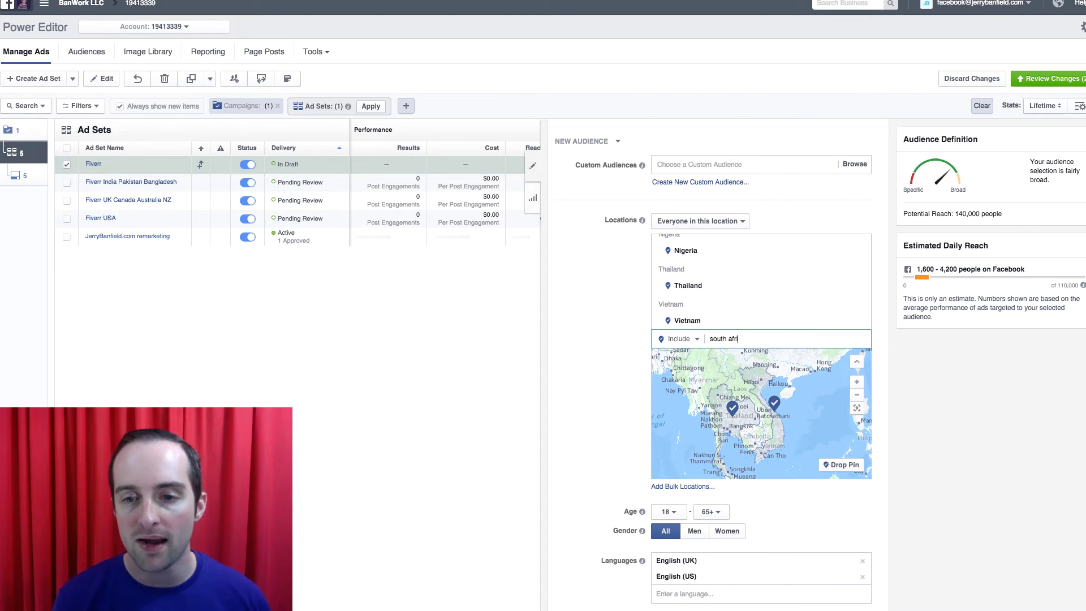
pyautogui.write('uth afr')
pyautogui.click(756, 358)
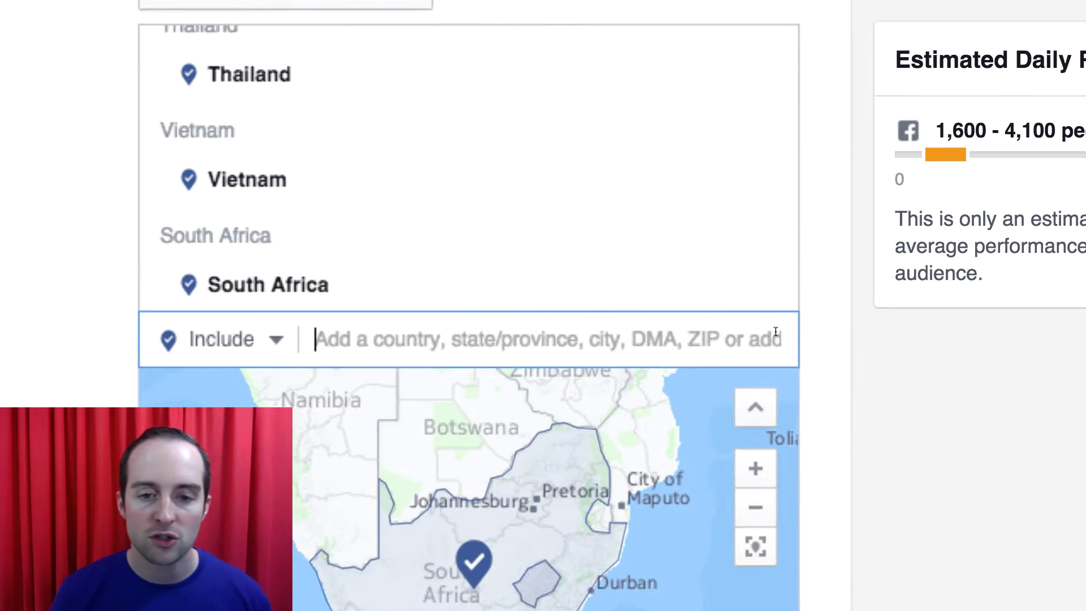
pyautogui.scroll(-1, 775, 331)
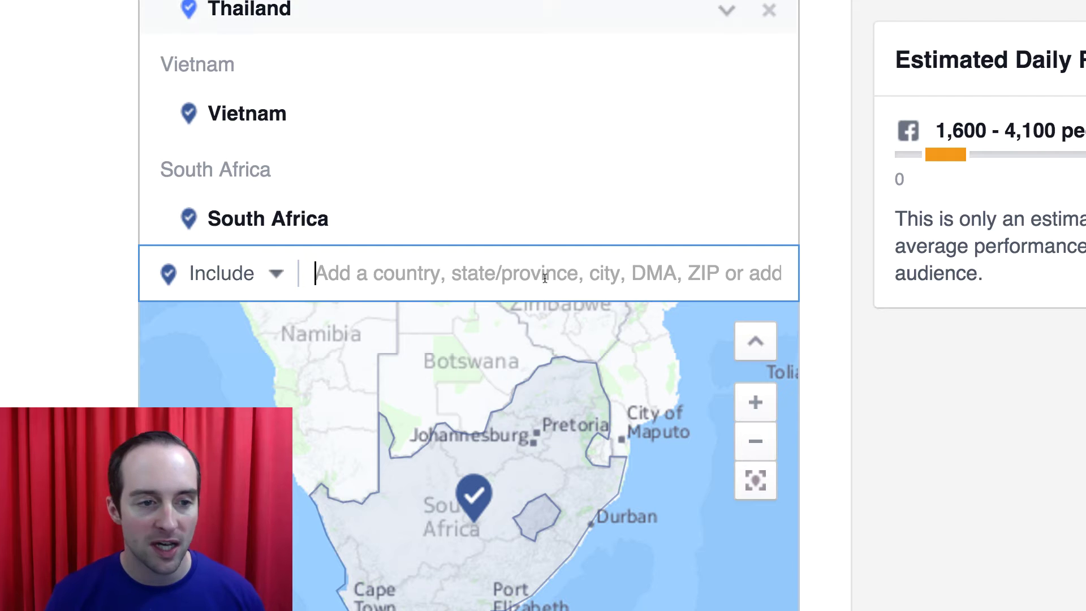
pyautogui.write('egypt')
pyautogui.click(543, 320)
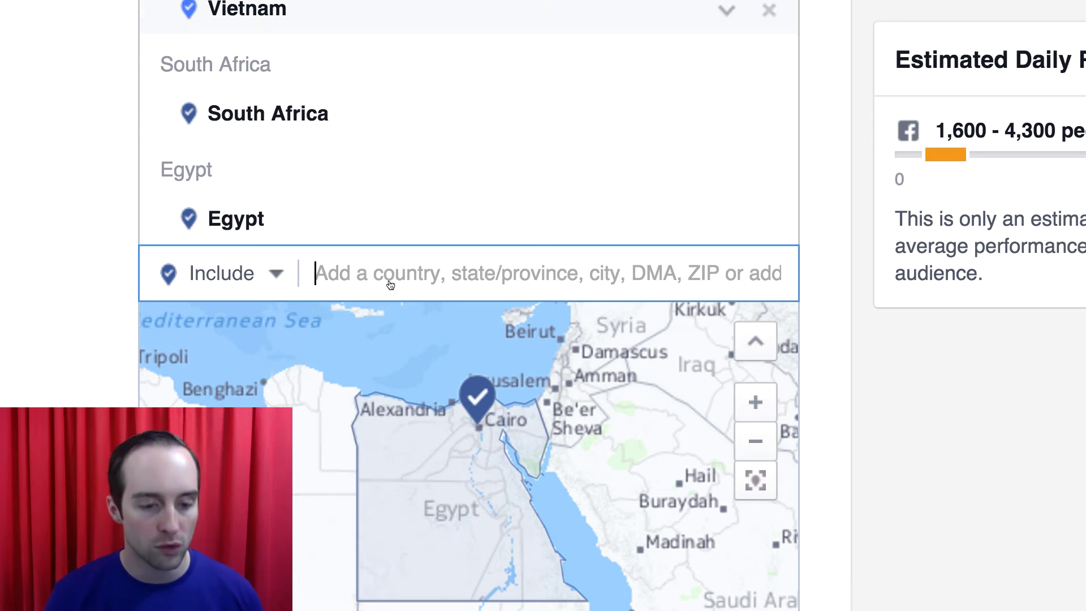
# - Include the countries Malaysia and Philippines in the ad set's target locations
pyautogui.write('malay')
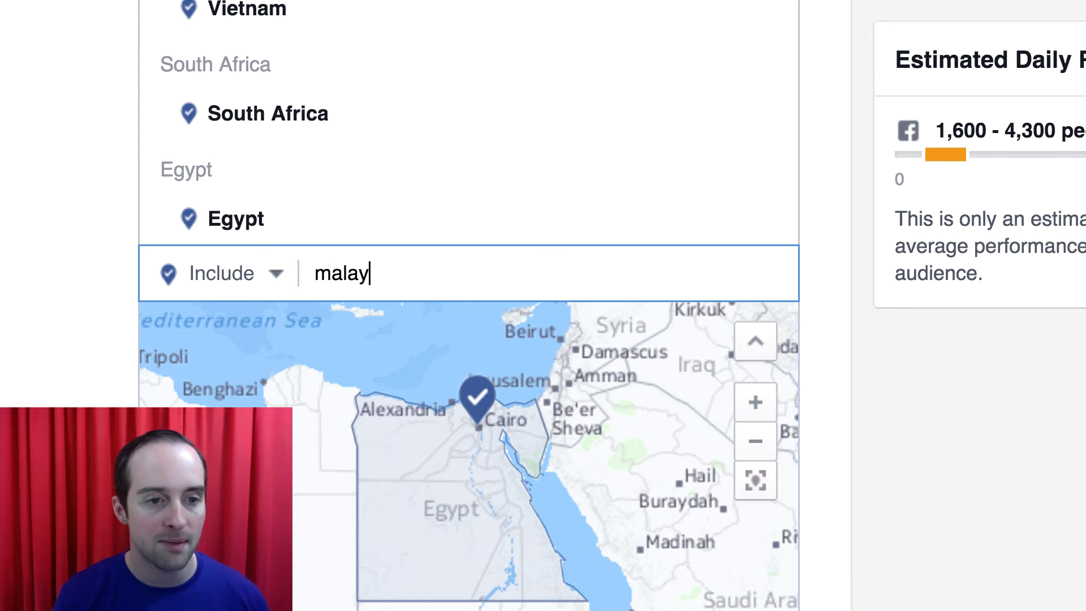
pyautogui.click(391, 318)
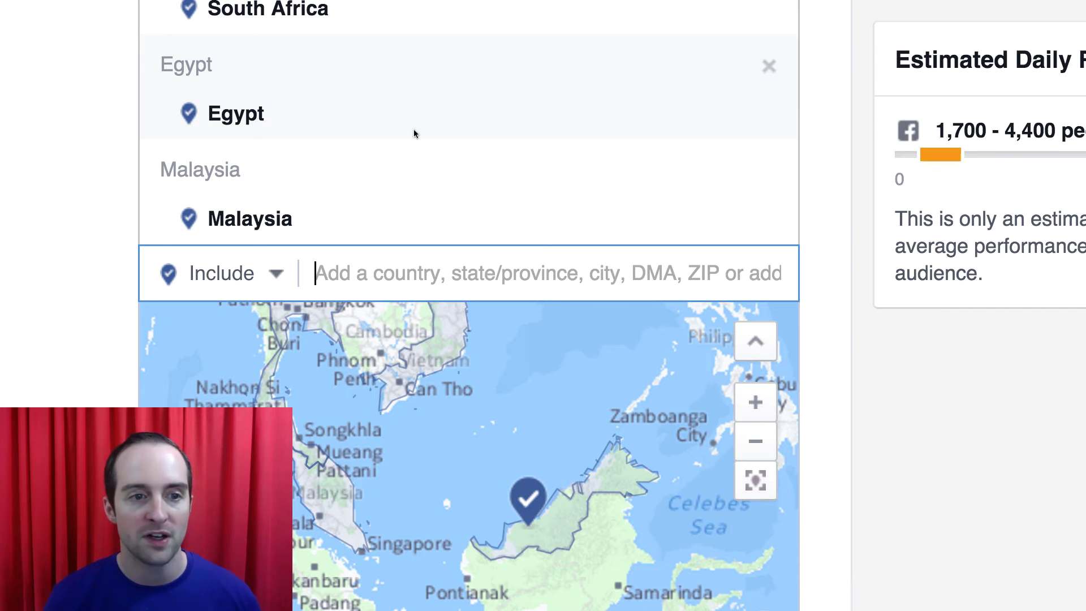
pyautogui.write('phil')
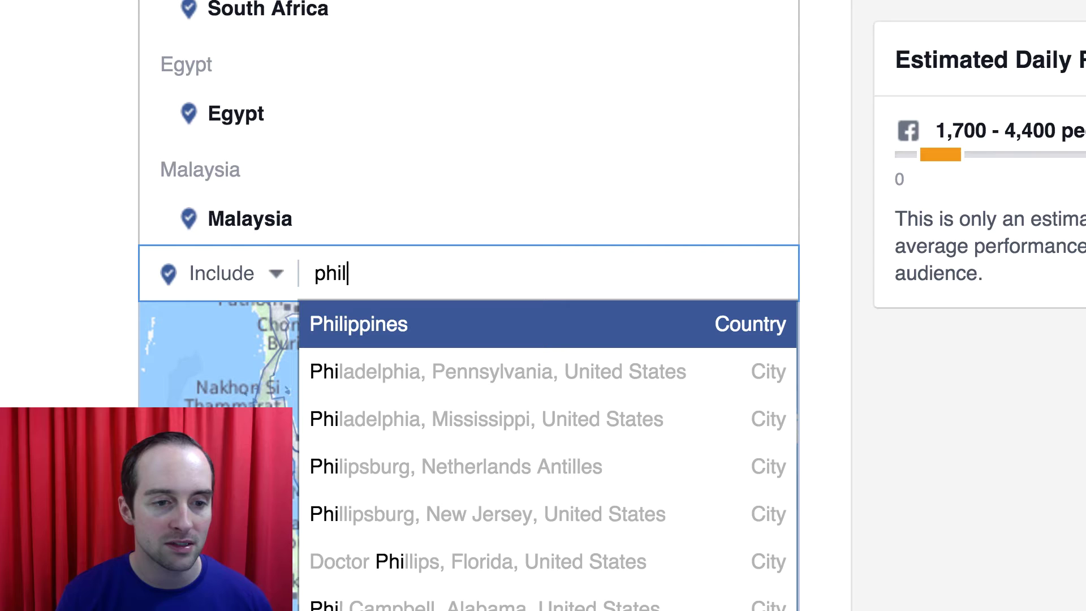
pyautogui.click(433, 315)
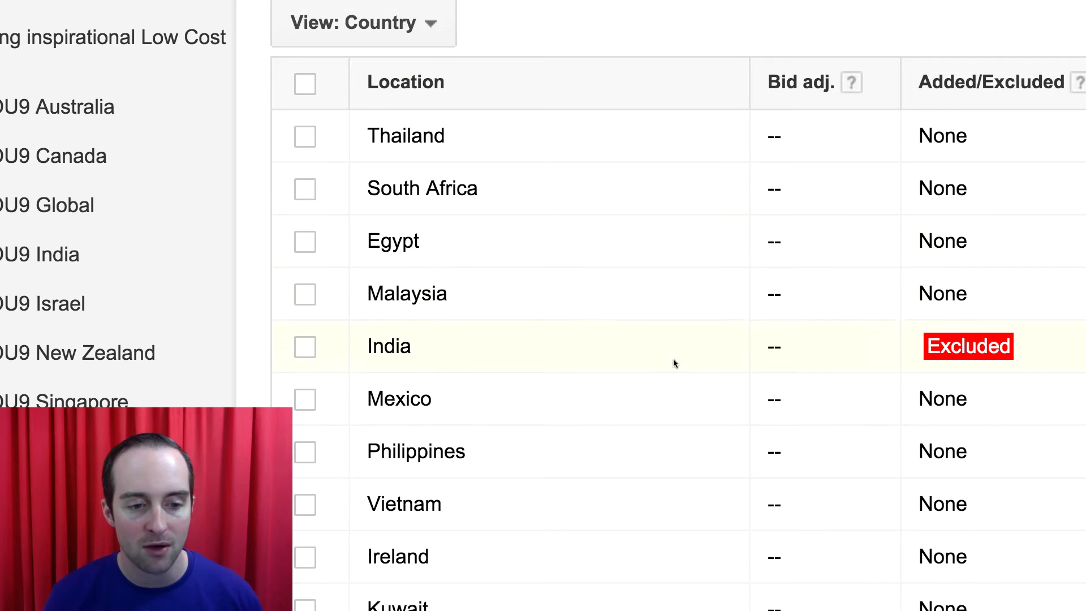
# - Check the AdWords country report for further candidates and include Ireland and Kuwait in the ad set's target locations
pyautogui.scroll(-5, 673, 360)
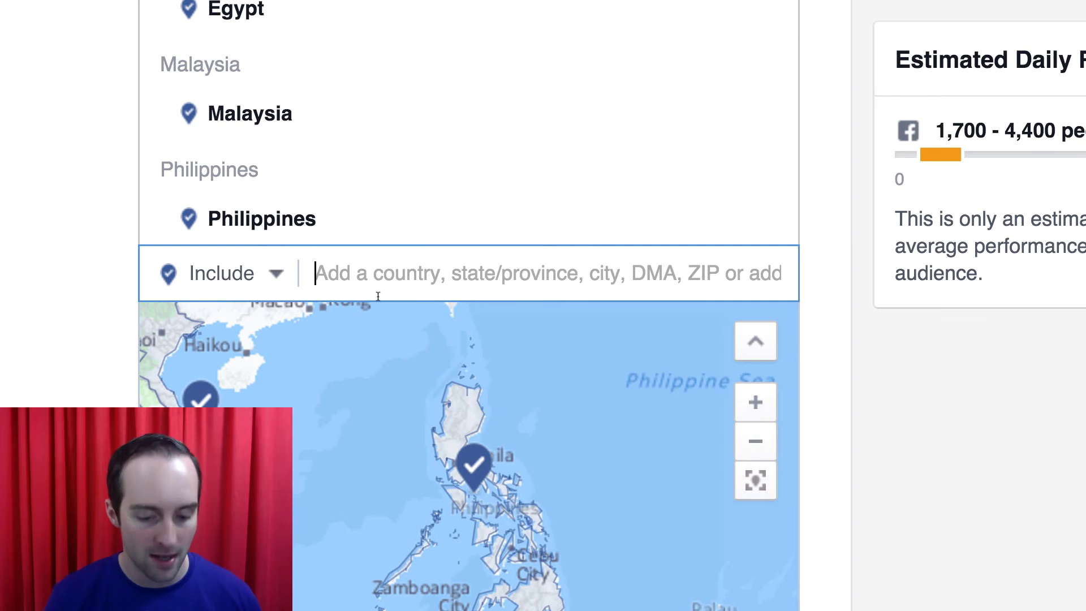
pyautogui.write('ireland')
pyautogui.click(402, 324)
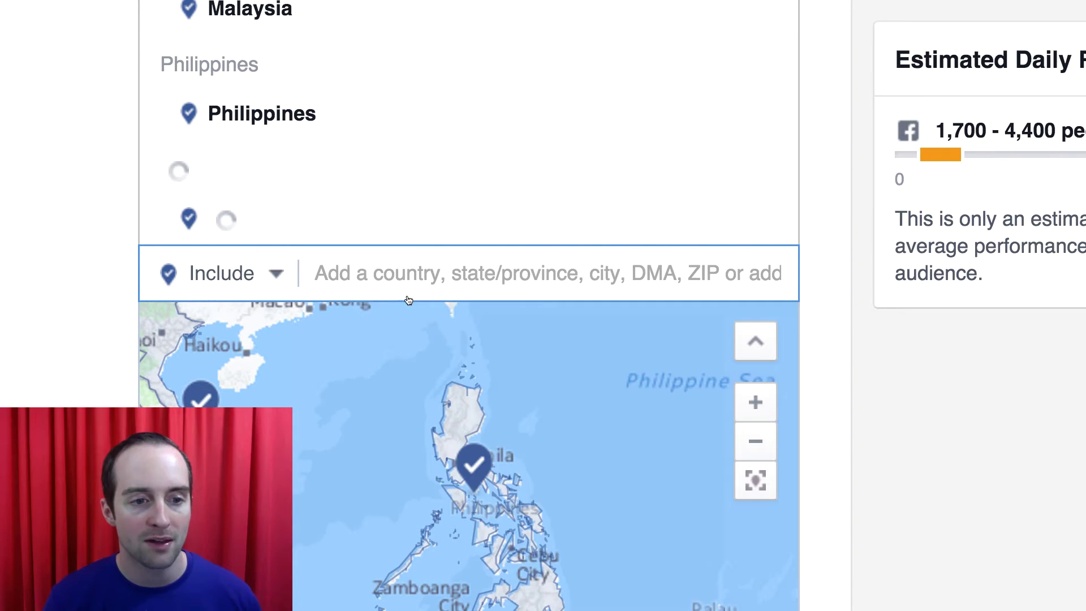
pyautogui.write('kuwai')
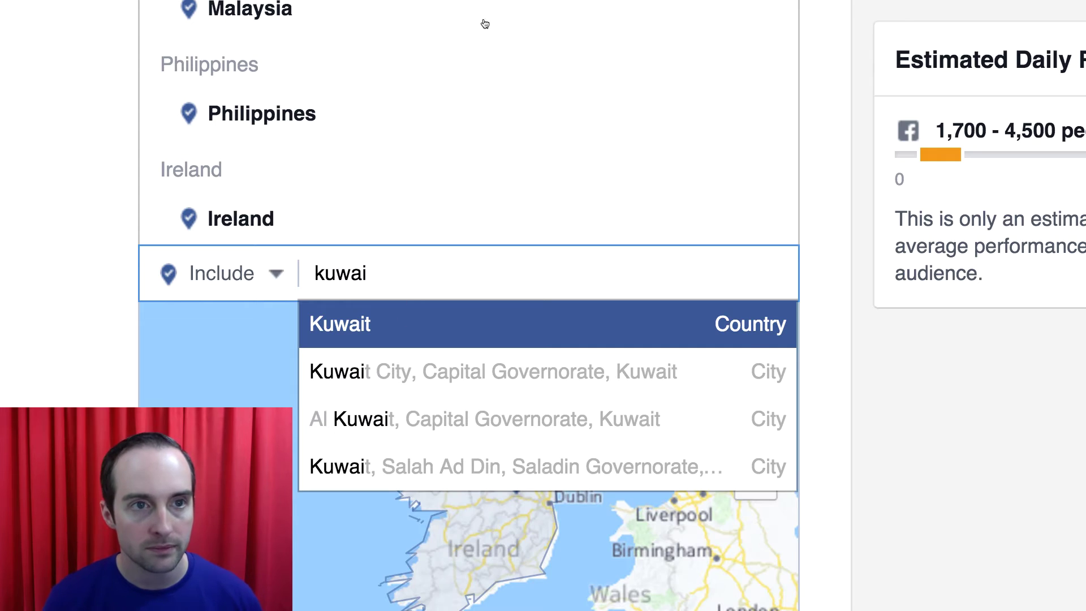
pyautogui.press('Return')
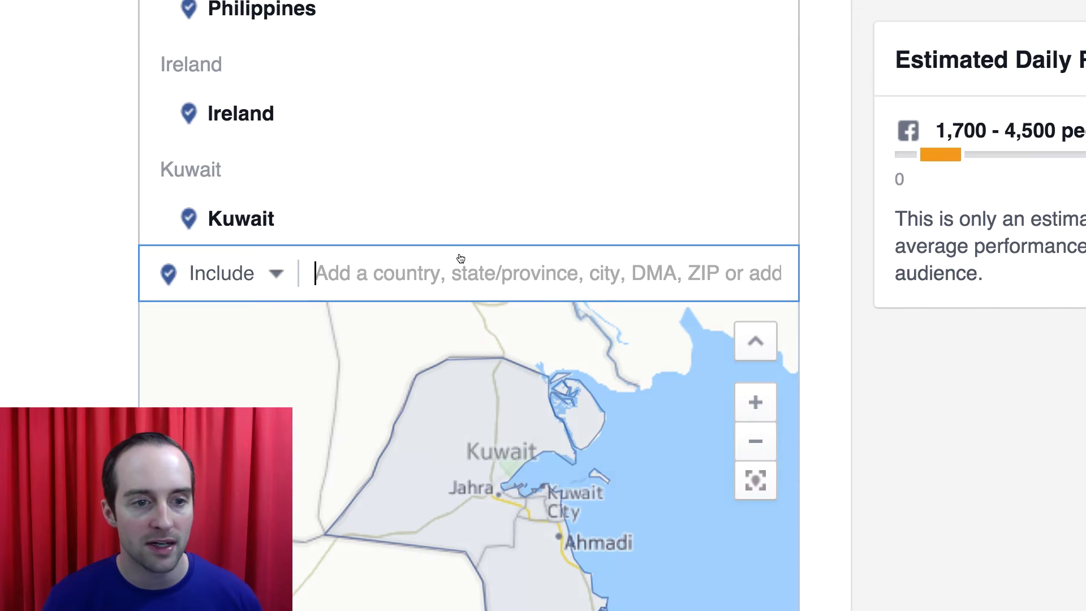
# - Include the countries Indonesia and Serbia in the ad set's target locations
pyautogui.write('indoe')
pyautogui.press('BackSpace')
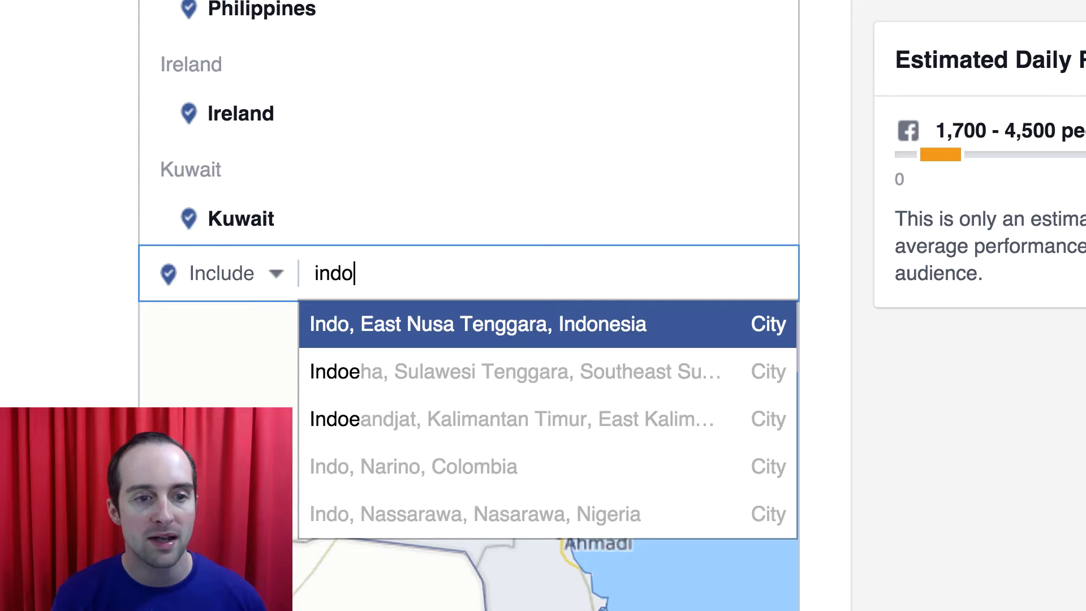
pyautogui.press('Return')
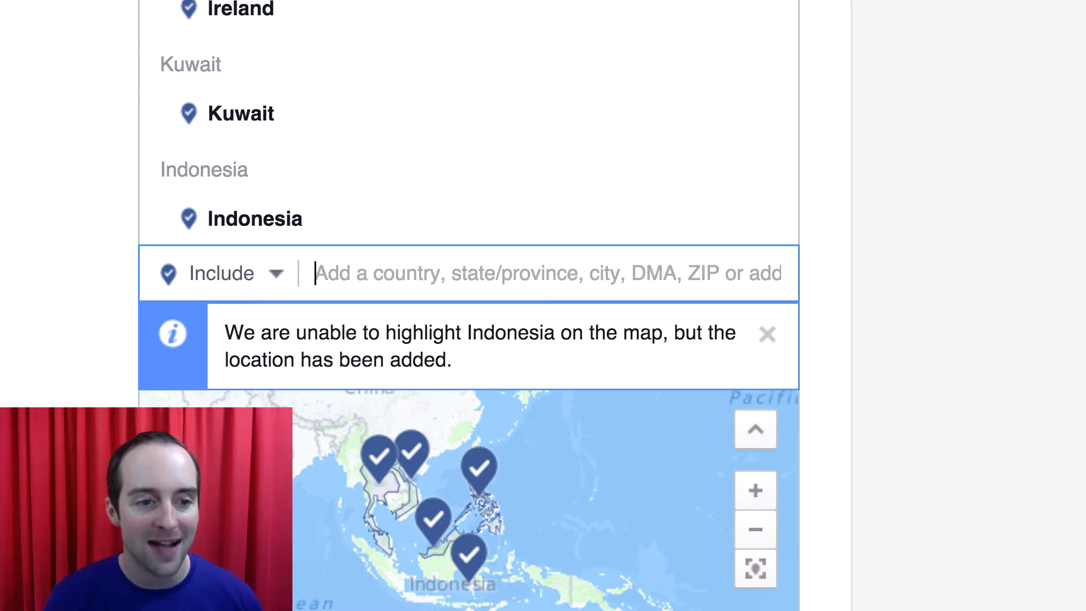
pyautogui.write('serbia')
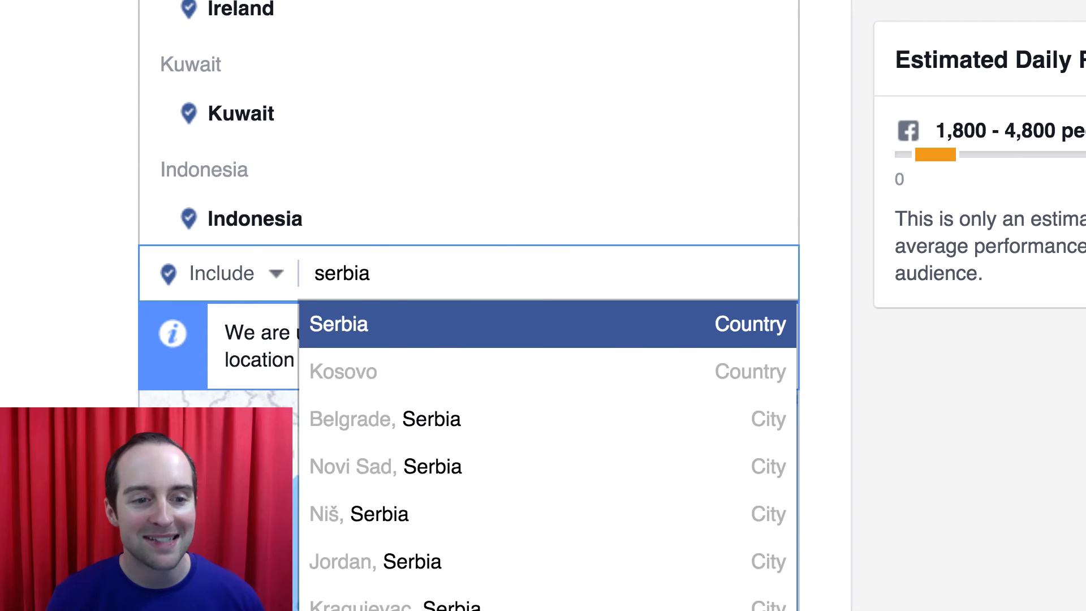
pyautogui.press('Return')
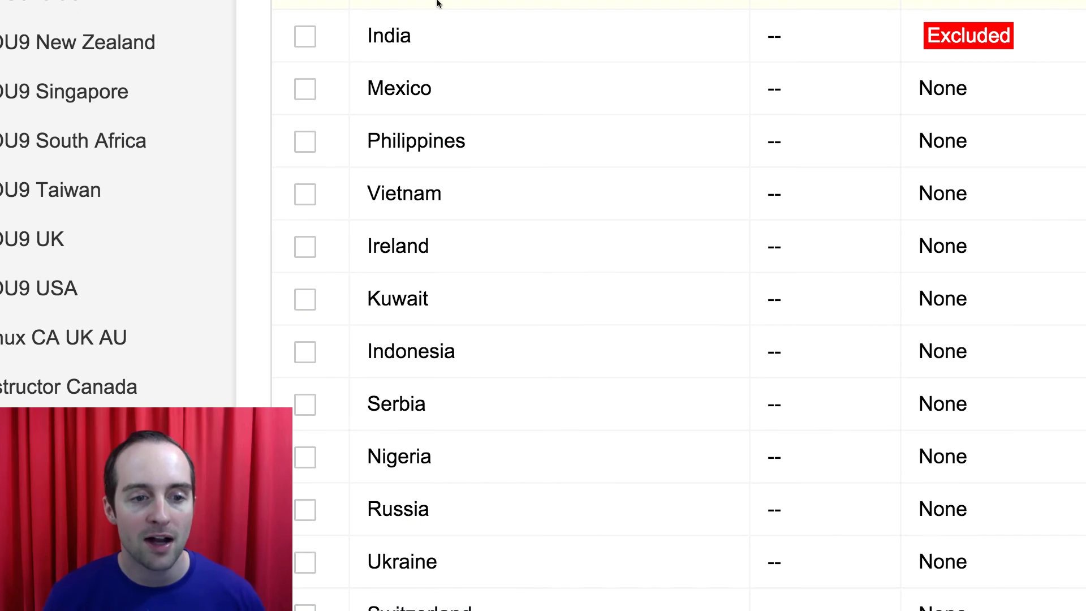
# - Check the AdWords country report for further candidates and include the country Russia in the ad set's target locations
pyautogui.scroll(-5, 511, 168)
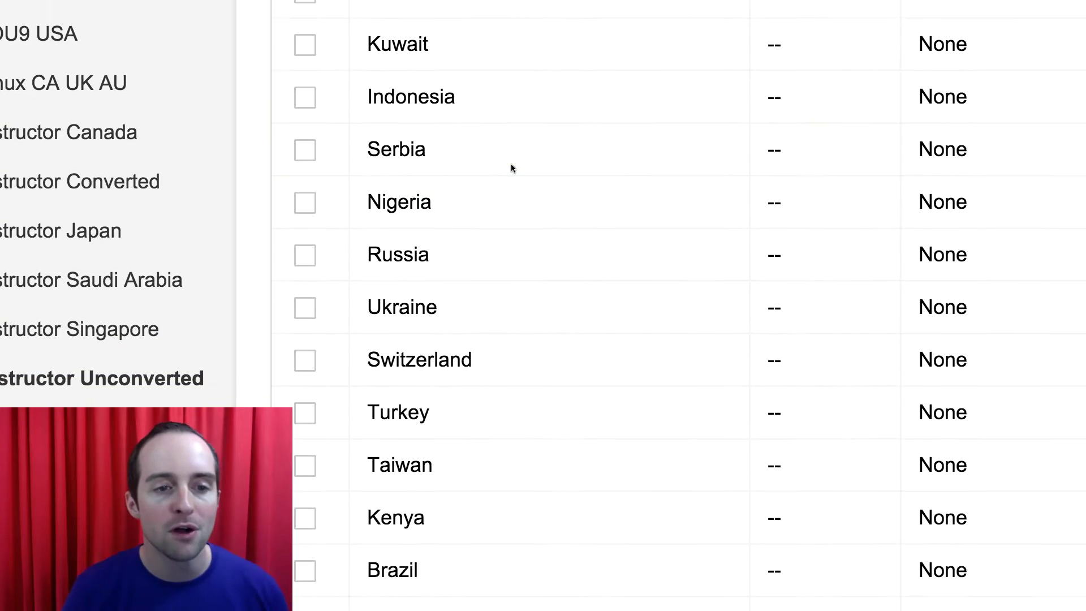
pyautogui.scroll(-1, 511, 168)
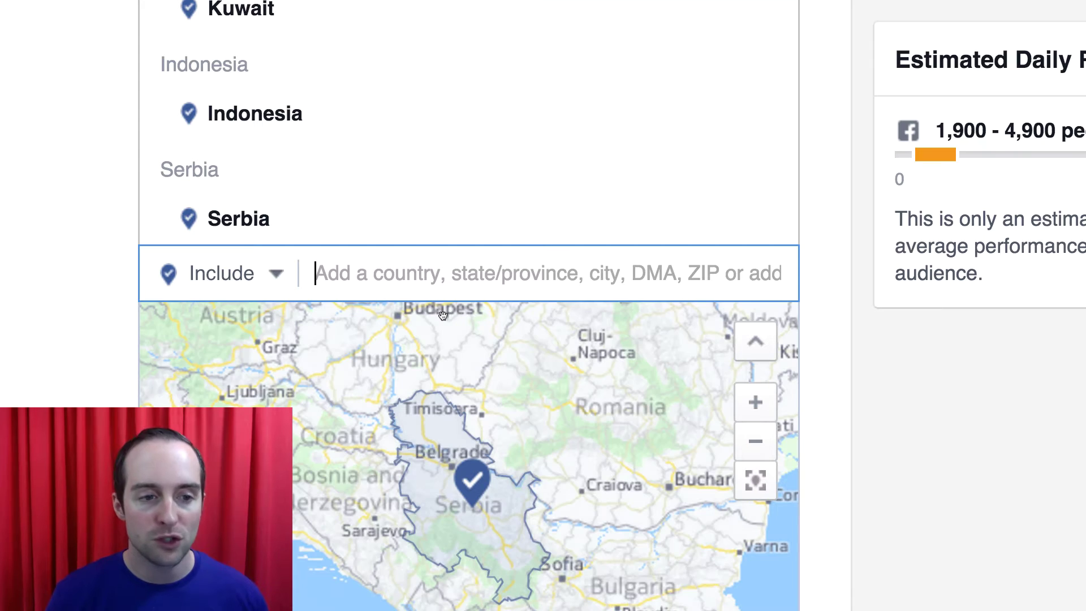
pyautogui.write('russia')
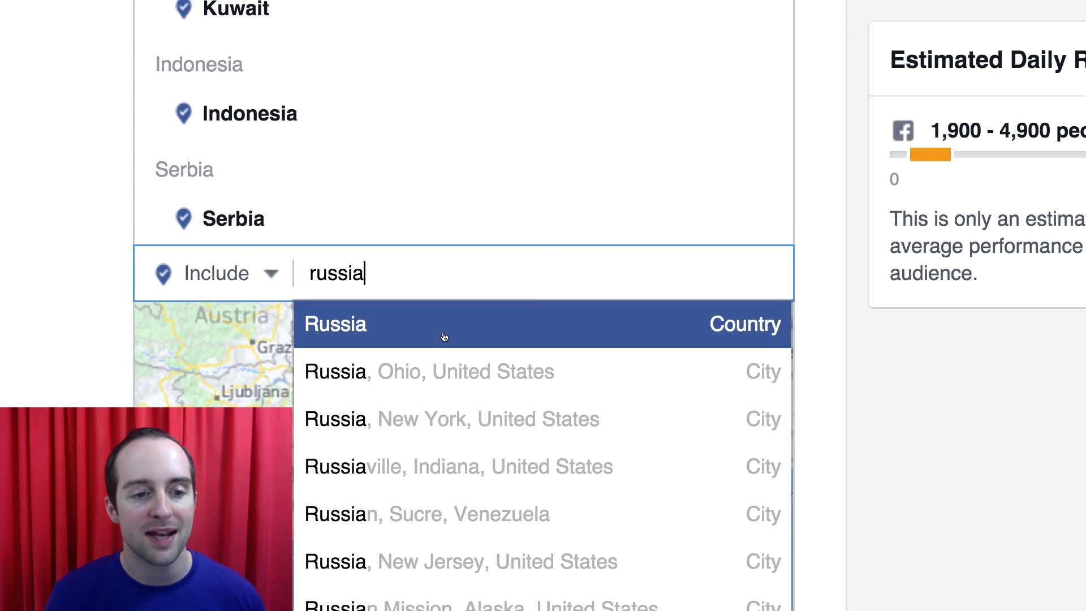
pyautogui.press('Return')
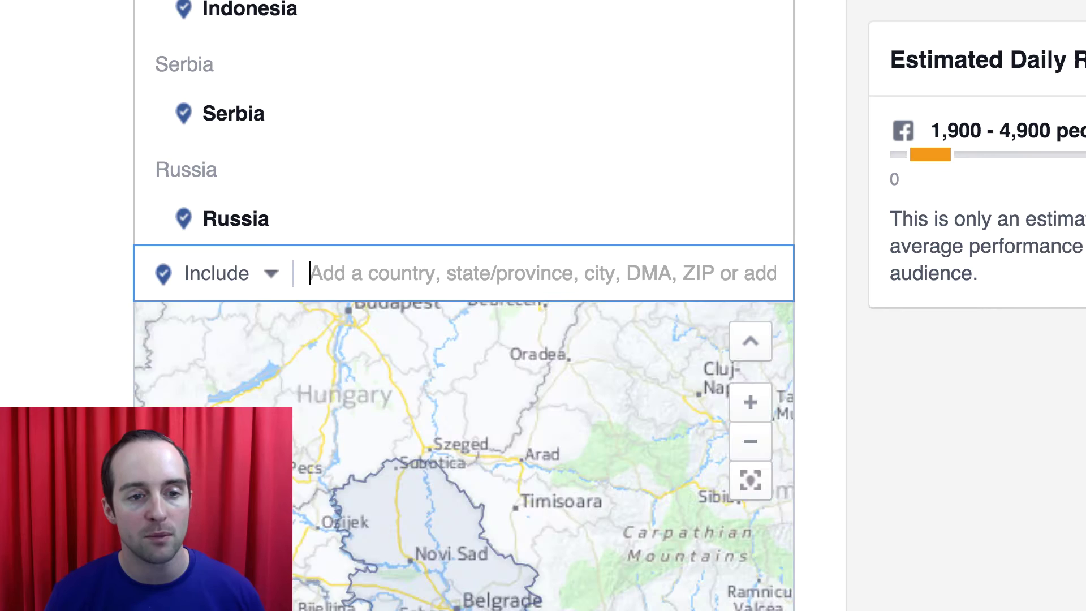
# - Include the countries Ukraine and Switzerland in the ad set's target locations
pyautogui.write('ukr')
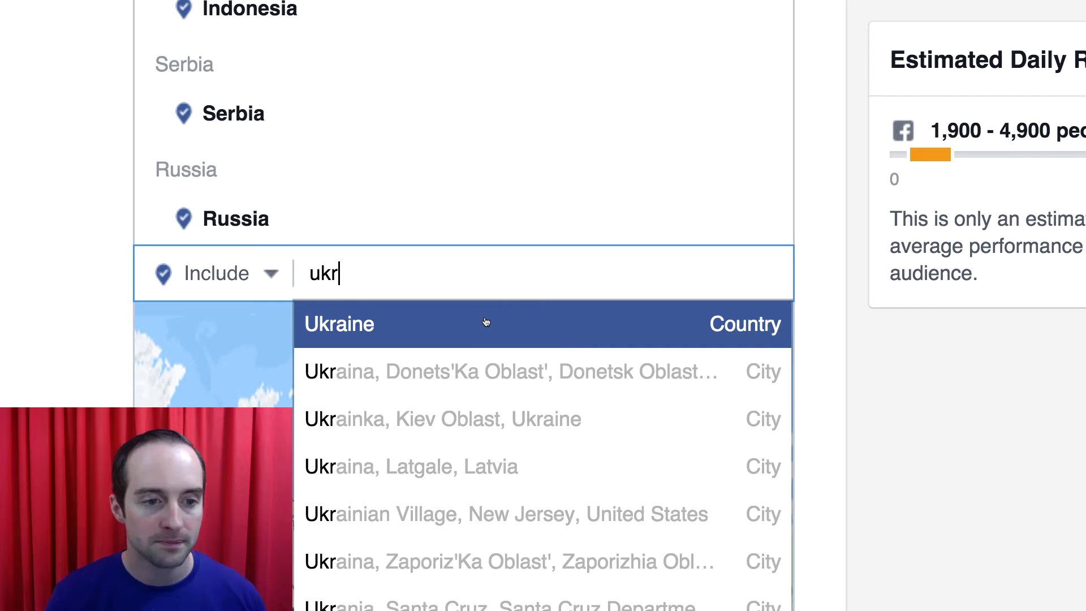
pyautogui.click(477, 331)
pyautogui.write('switz')
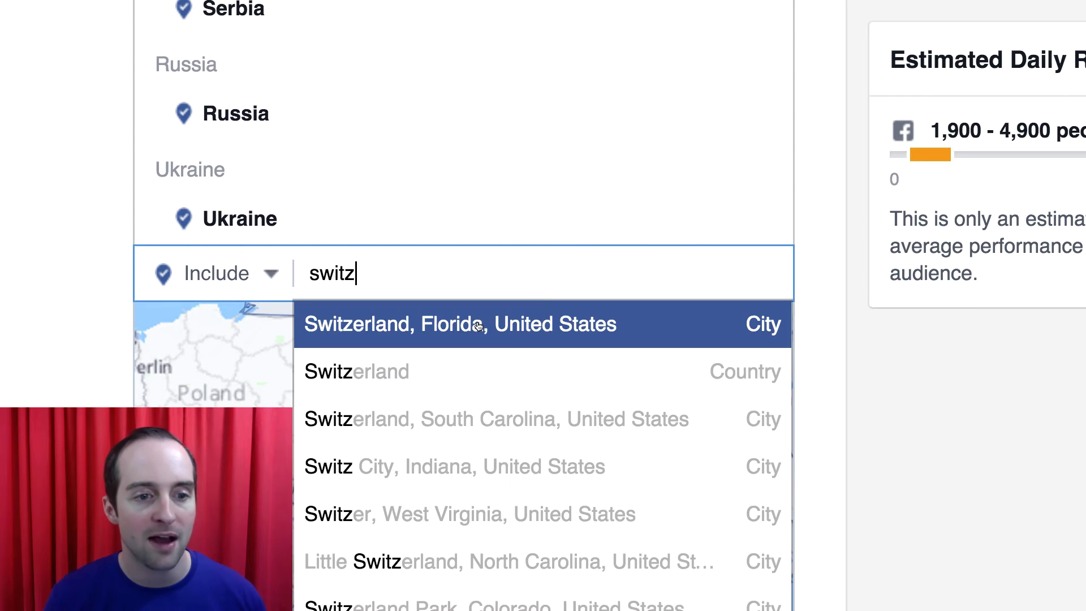
pyautogui.click(421, 367)
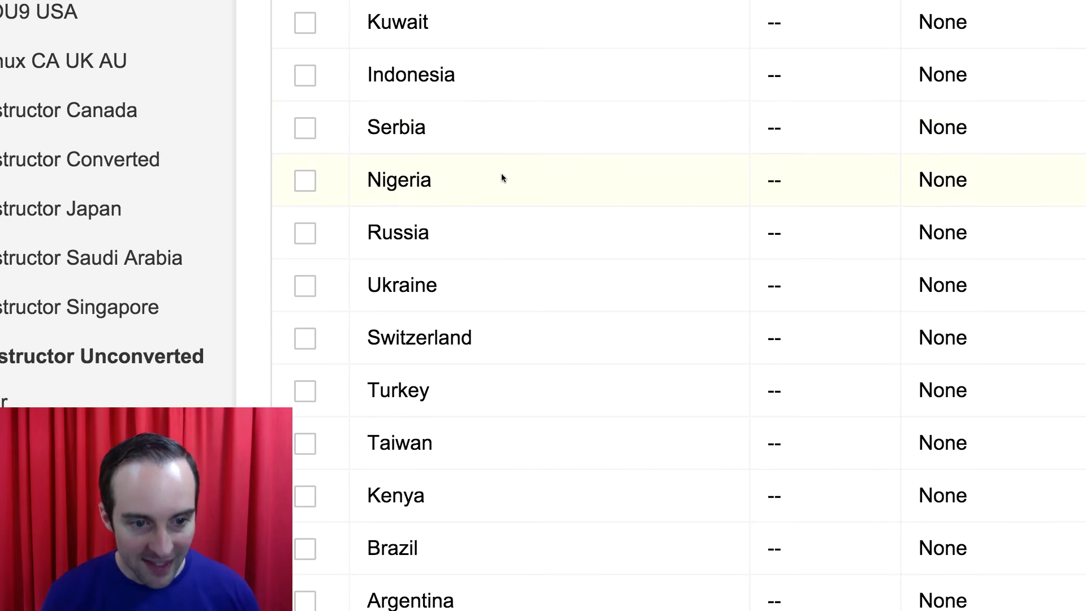
# - Check the list of included countries and rename the ad set as "Fiverr Top Unconverted"
pyautogui.scroll(-3, 501, 173)
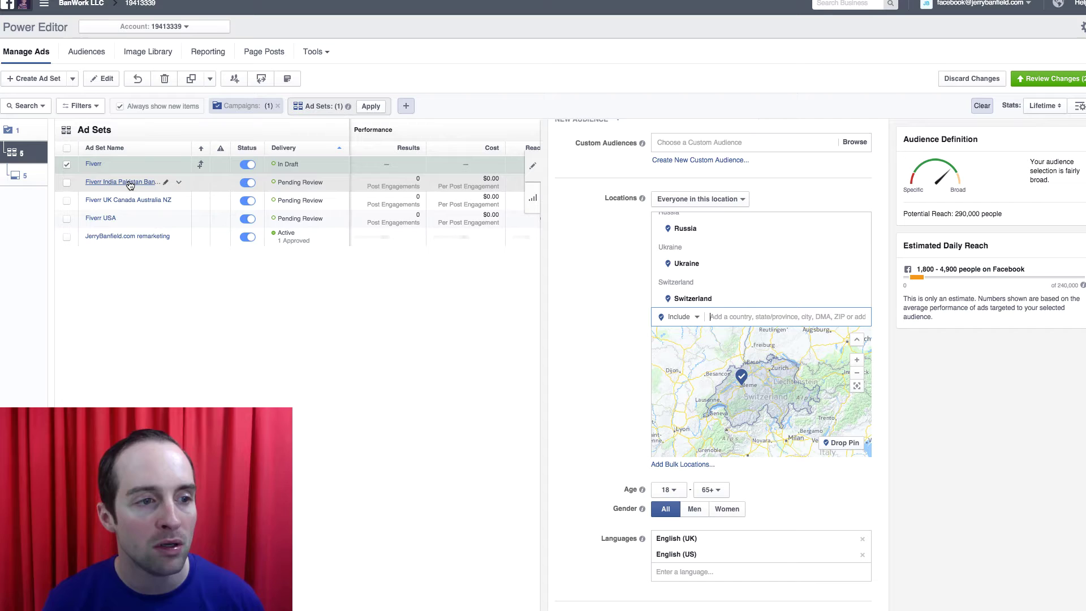
pyautogui.scroll(4, 747, 275)
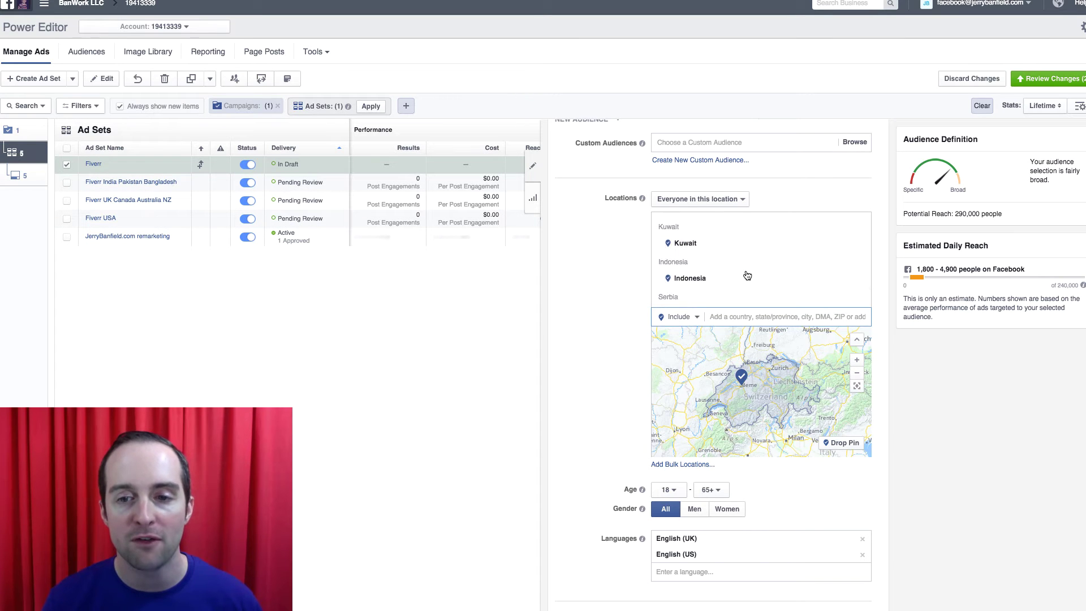
pyautogui.scroll(2, 747, 274)
pyautogui.scroll(-6, 746, 270)
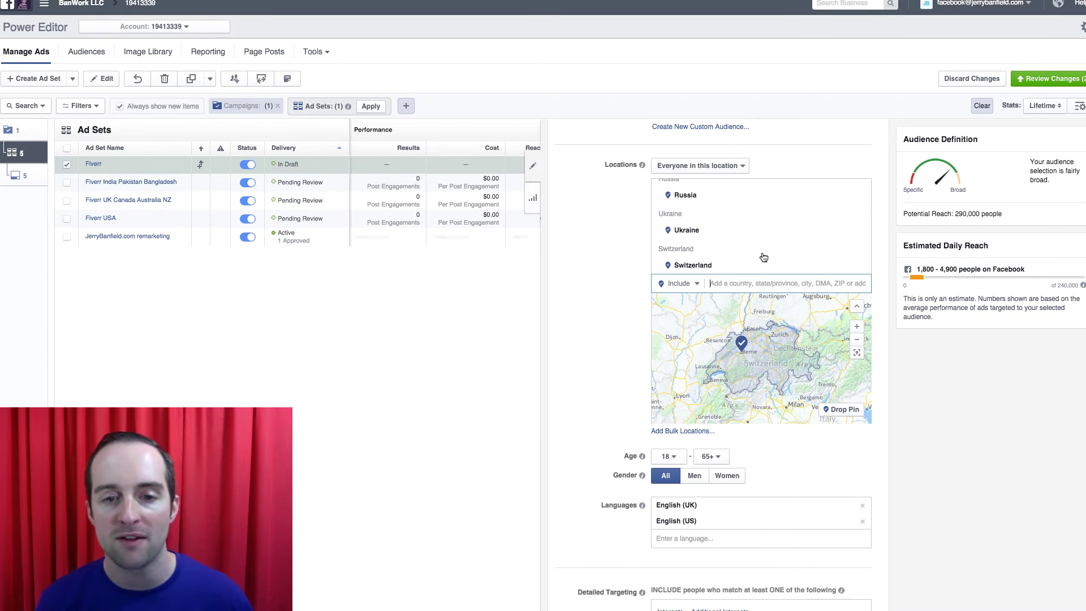
pyautogui.scroll(3, 780, 249)
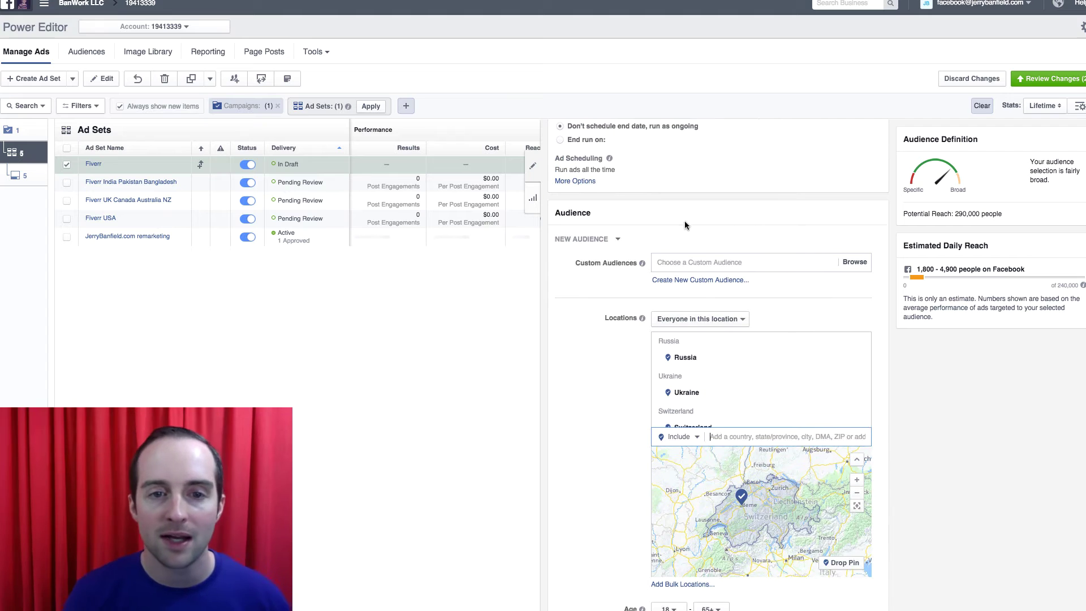
pyautogui.scroll(5, 651, 181)
pyautogui.click(650, 164)
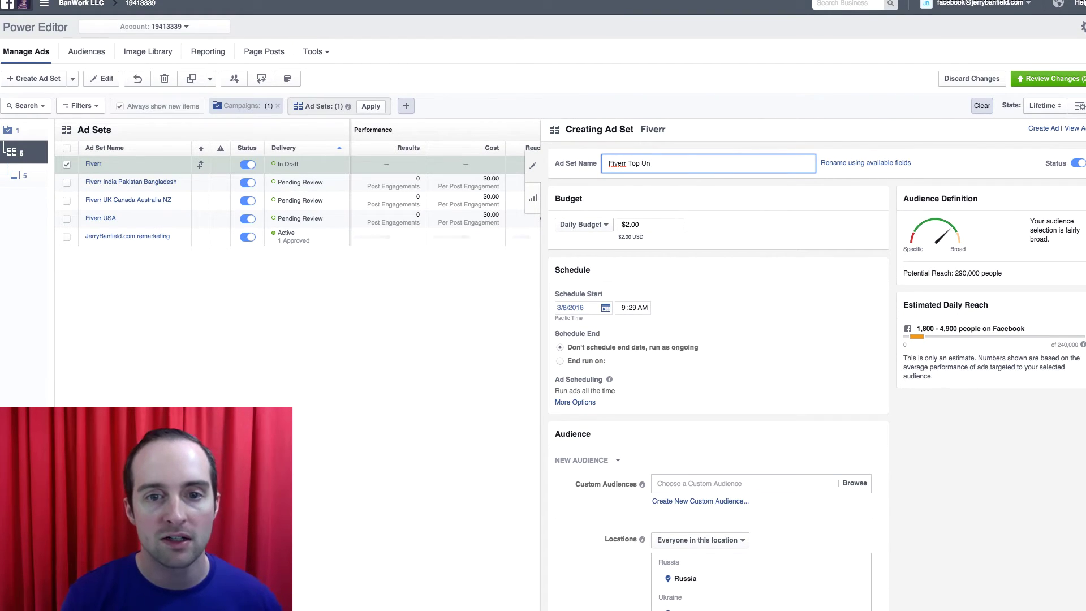
pyautogui.write('Top Unconverted')
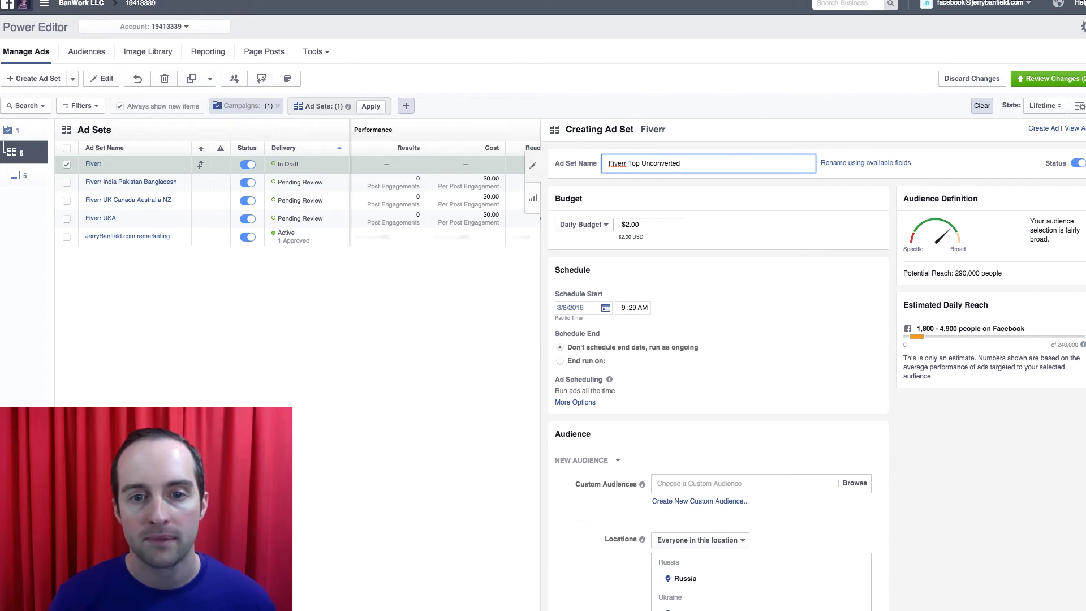
# - Close the ad set editor and publish the new Fiverr Top Unconverted ad set together with its ad
pyautogui.scroll(-10, 770, 424)
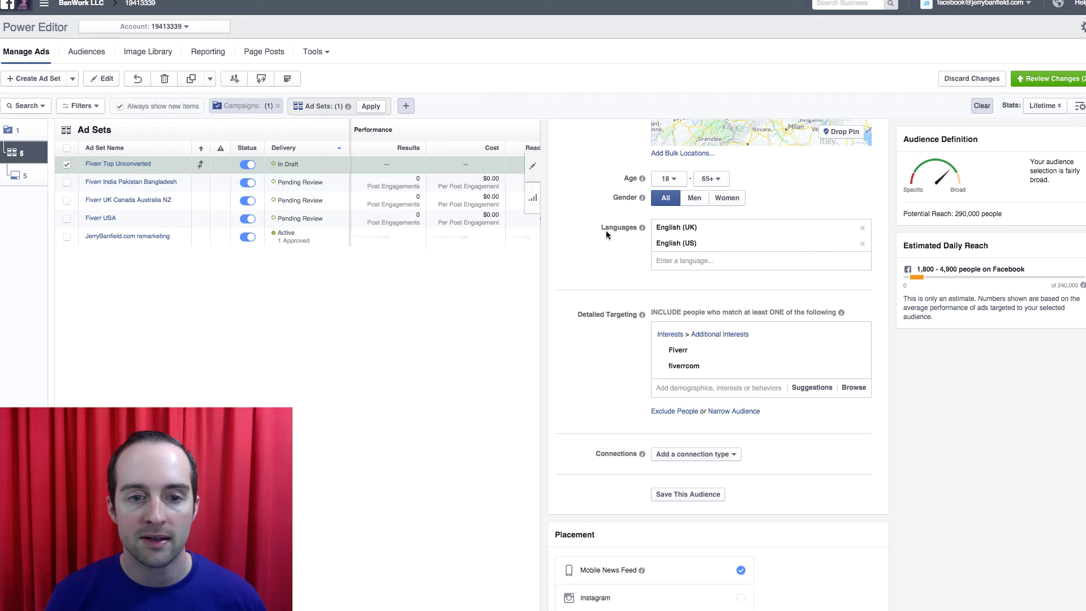
pyautogui.click(532, 171)
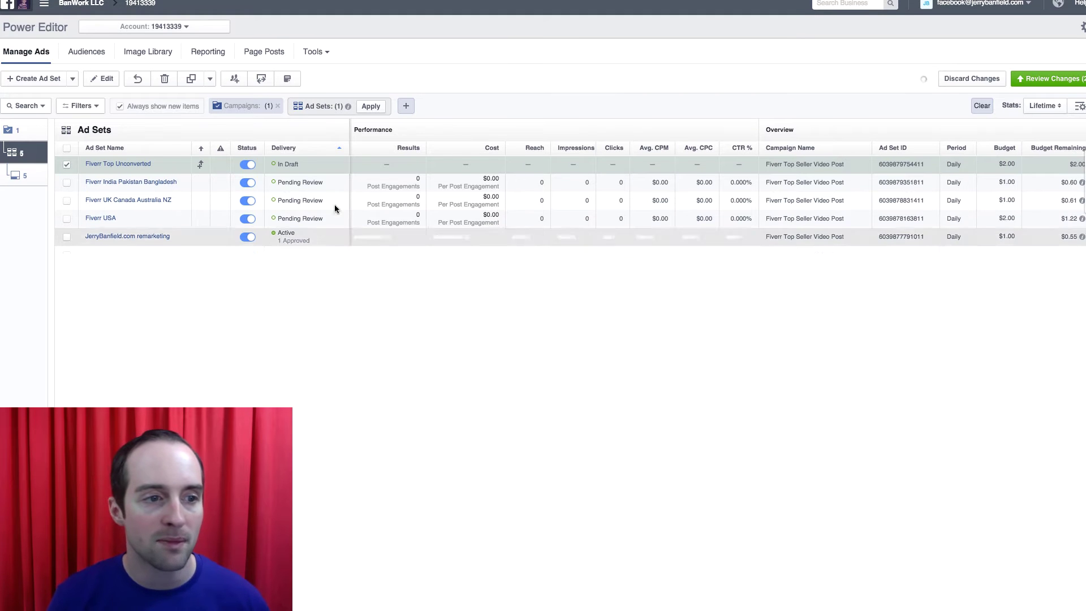
pyautogui.click(1052, 79)
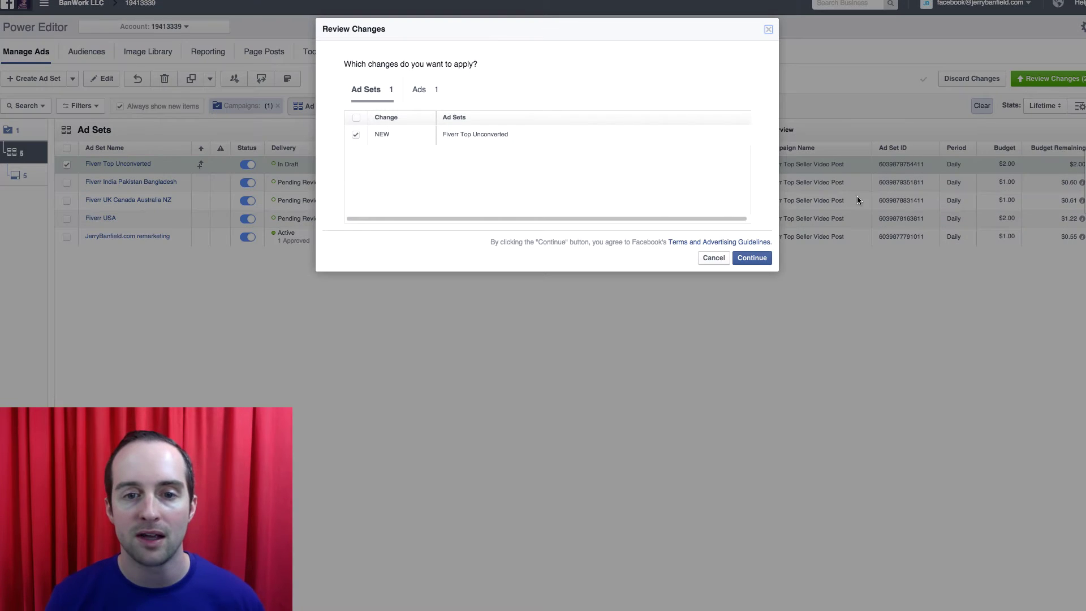
pyautogui.click(752, 258)
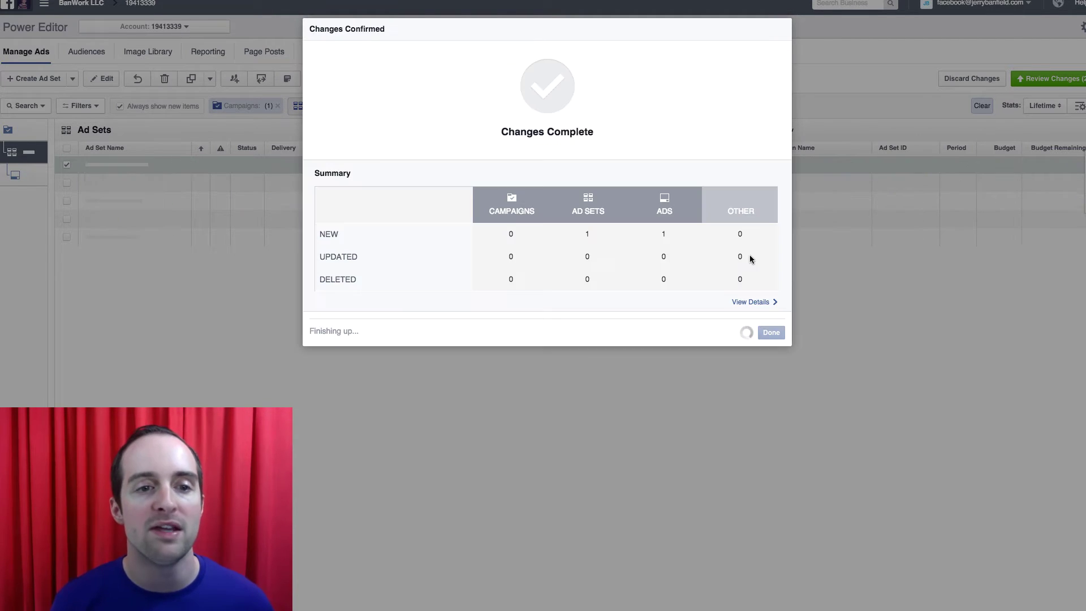
pyautogui.click(772, 332)
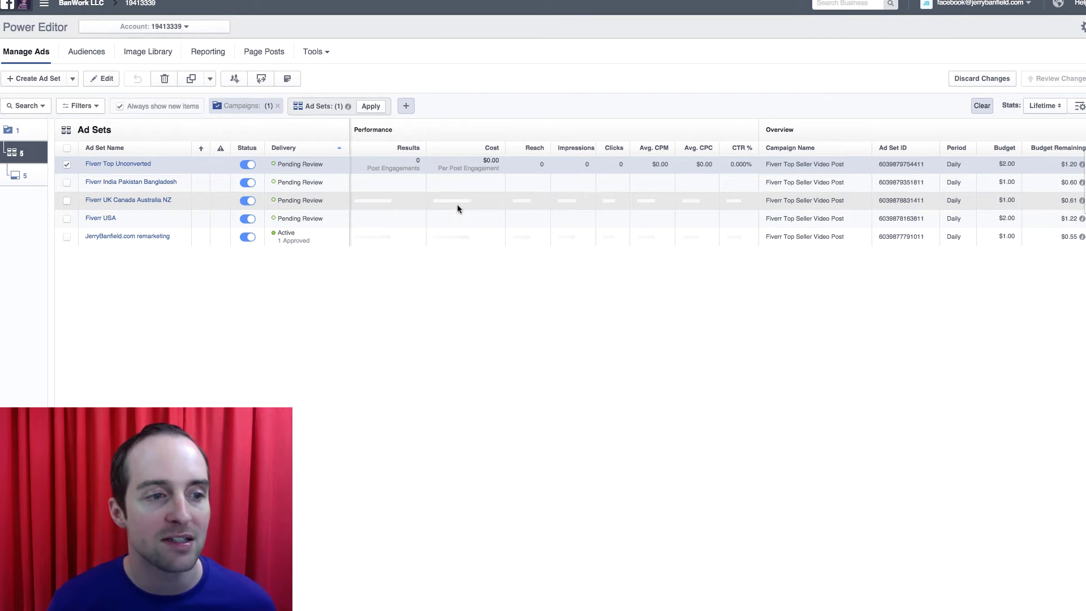
# - Clear the selection of the Fiverr Top Unconverted ad set in the ad set list
pyautogui.click(179, 218)
pyautogui.click(396, 369)
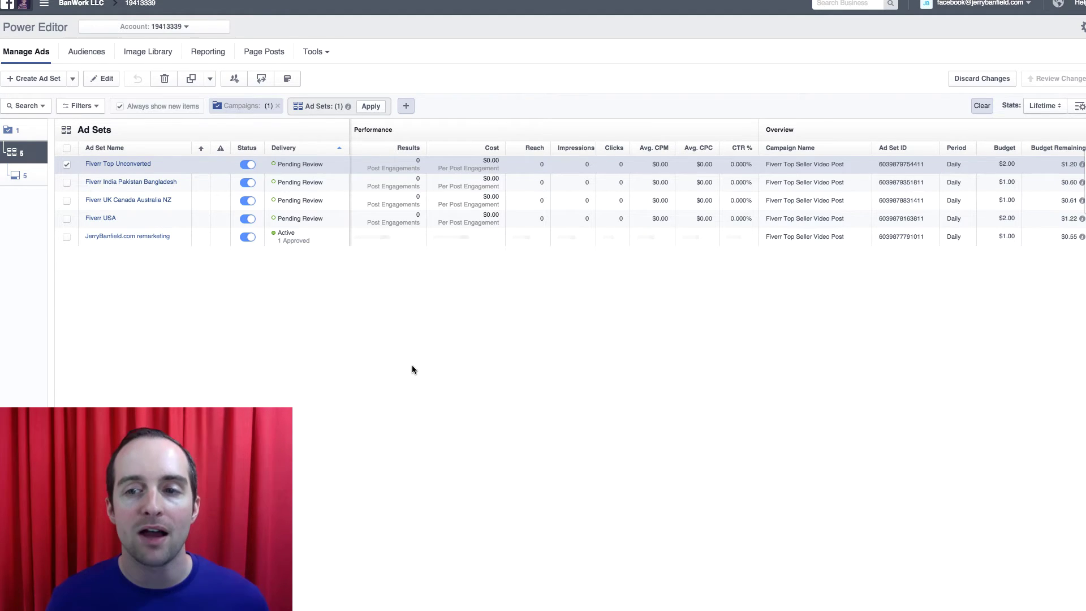
pyautogui.click(66, 164)
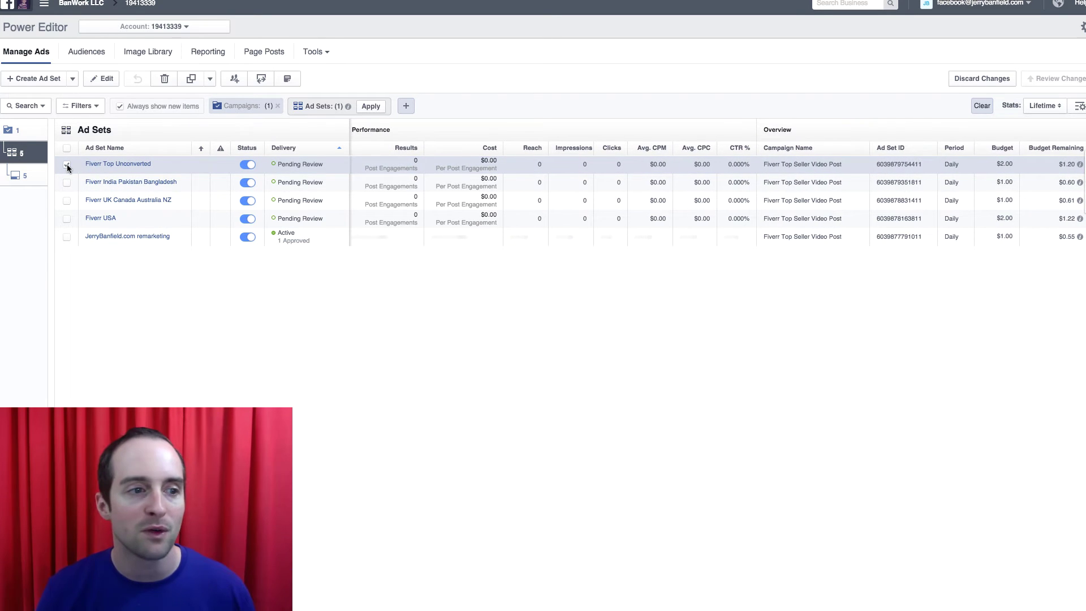
pyautogui.click(66, 165)
pyautogui.click(66, 165)
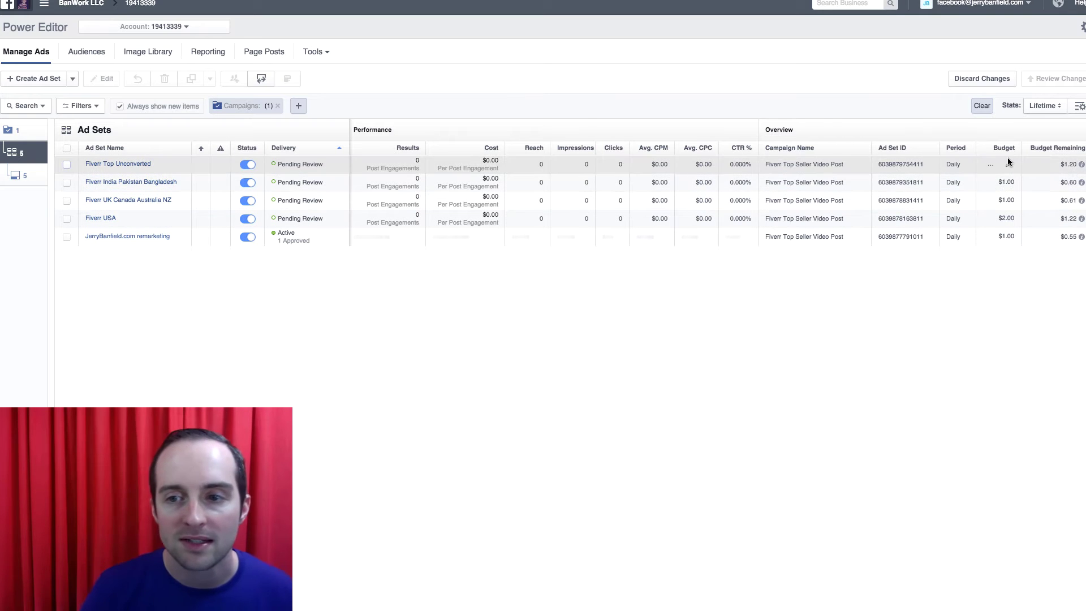
# - Set the daily budgets of the Fiverr UK Canada Australia NZ and Fiverr India Pakistan Bangladesh ad sets to $2
pyautogui.click(1007, 201)
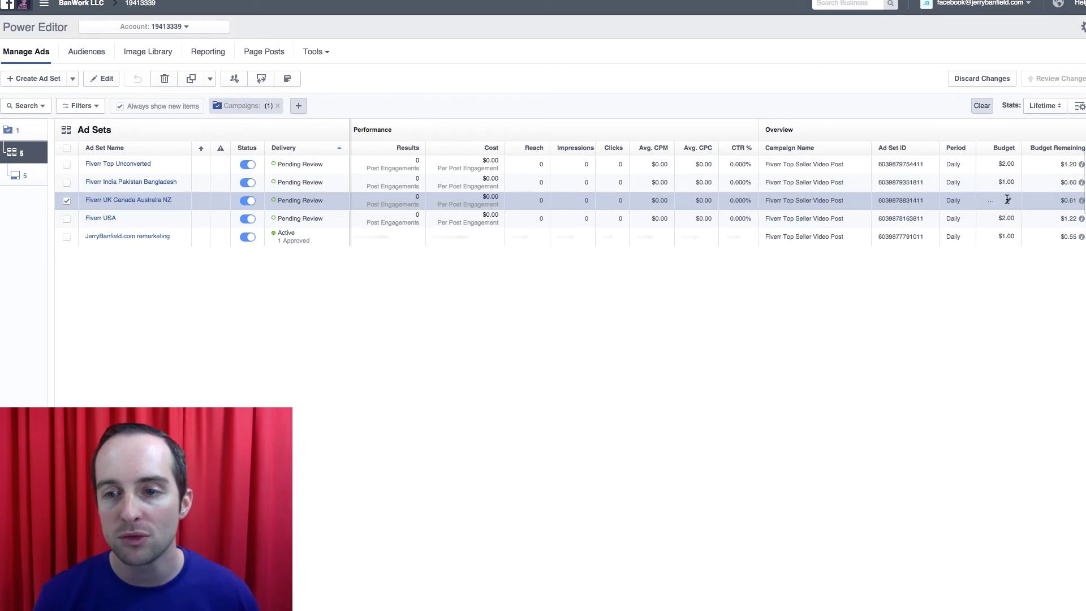
pyautogui.write('2')
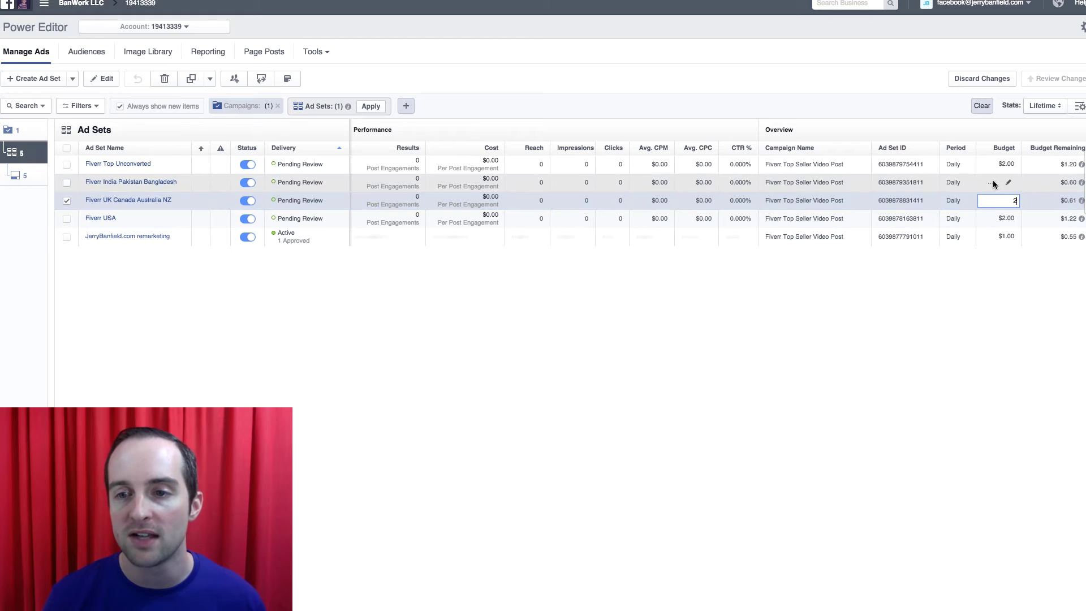
pyautogui.click(1008, 181)
pyautogui.write('2')
pyautogui.press('Return')
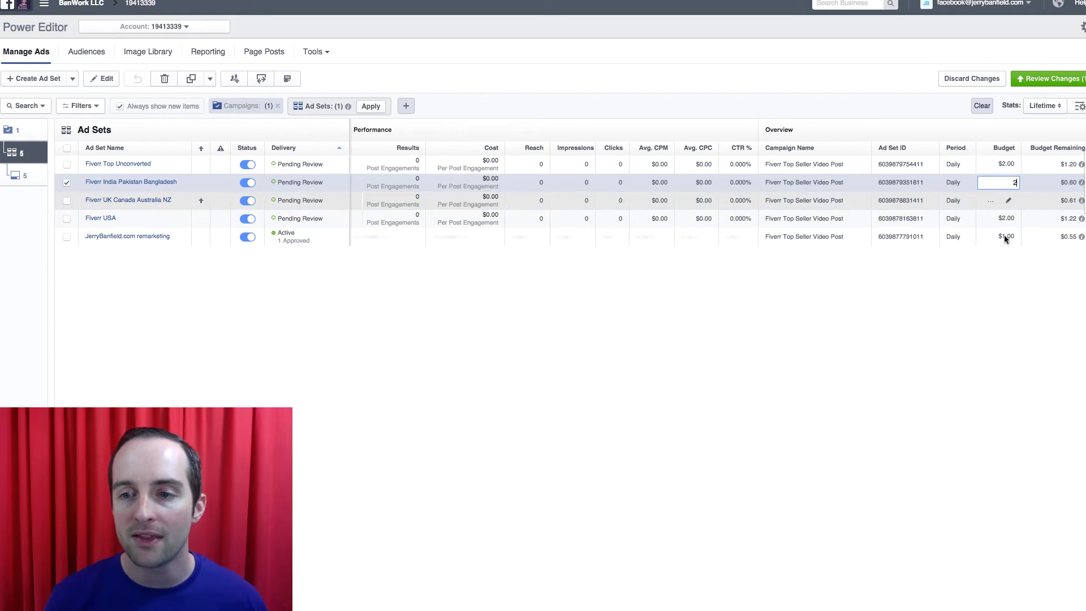
# - Publish the budget changes of the two ad sets and close the confirmation
pyautogui.click(1053, 80)
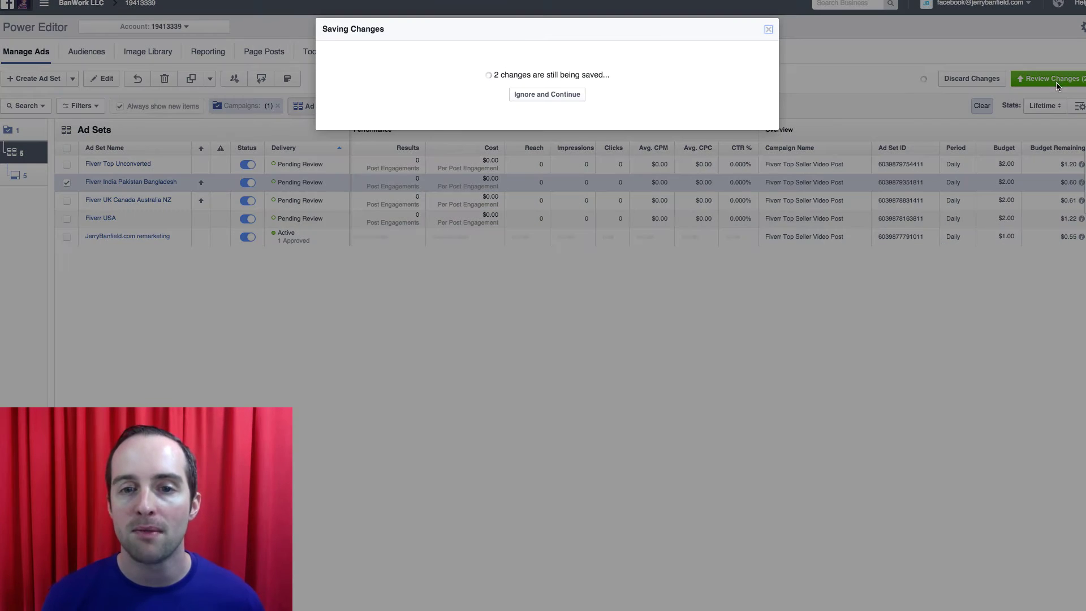
pyautogui.click(751, 258)
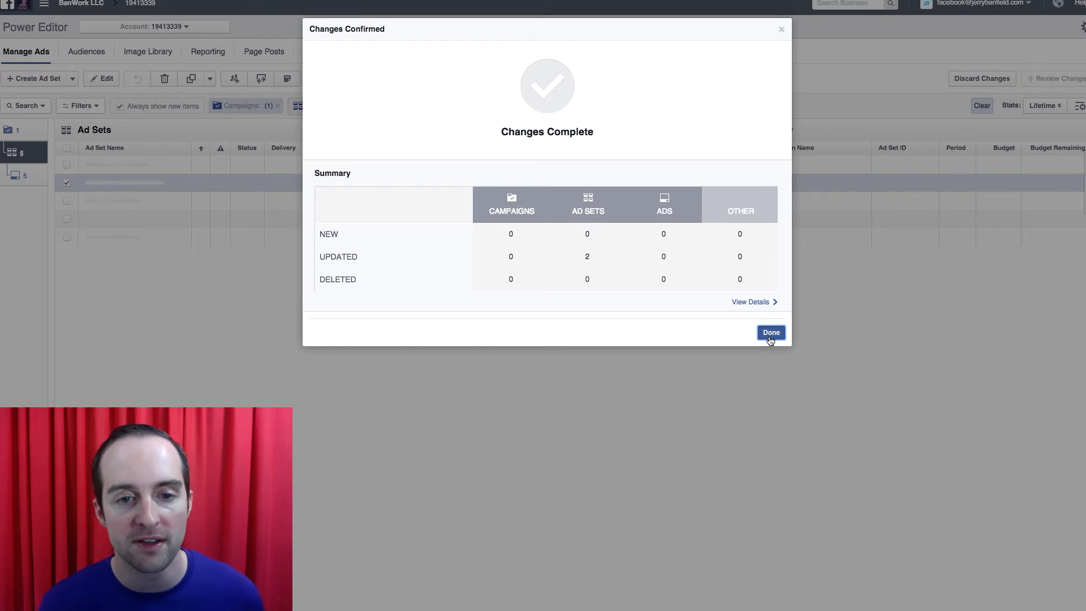
pyautogui.click(771, 333)
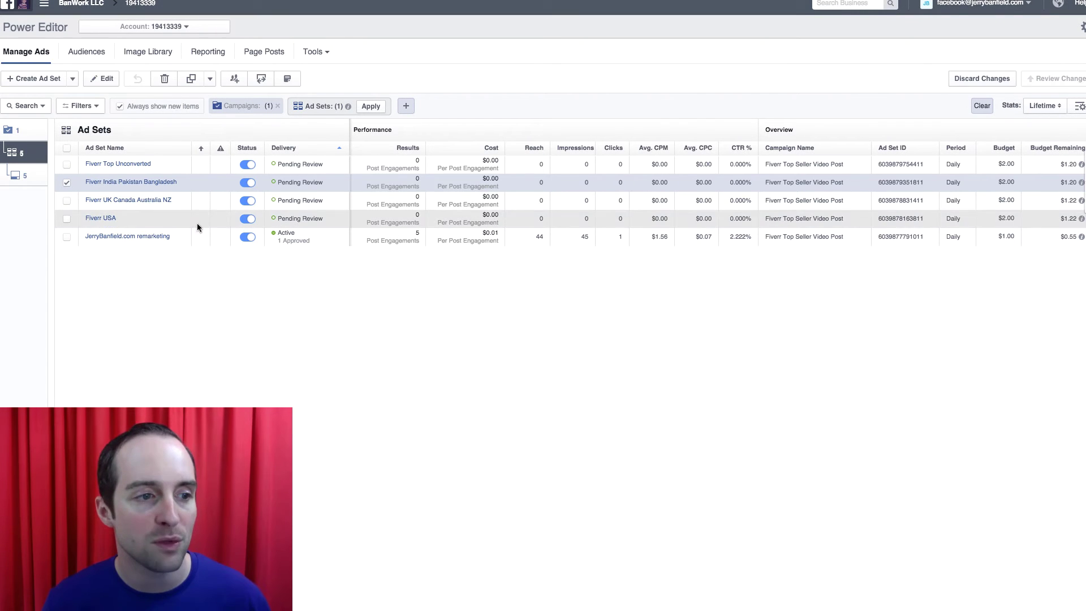
# - Duplicate only the Fiverr USA ad set, keeping the copy in the same campaign
pyautogui.click(66, 182)
pyautogui.click(67, 218)
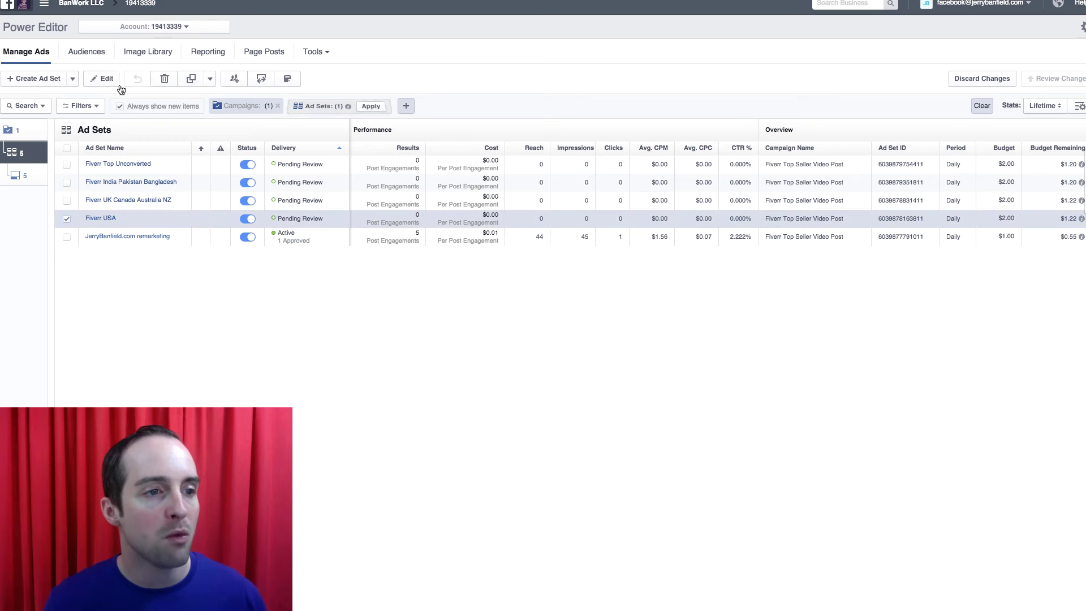
pyautogui.click(191, 79)
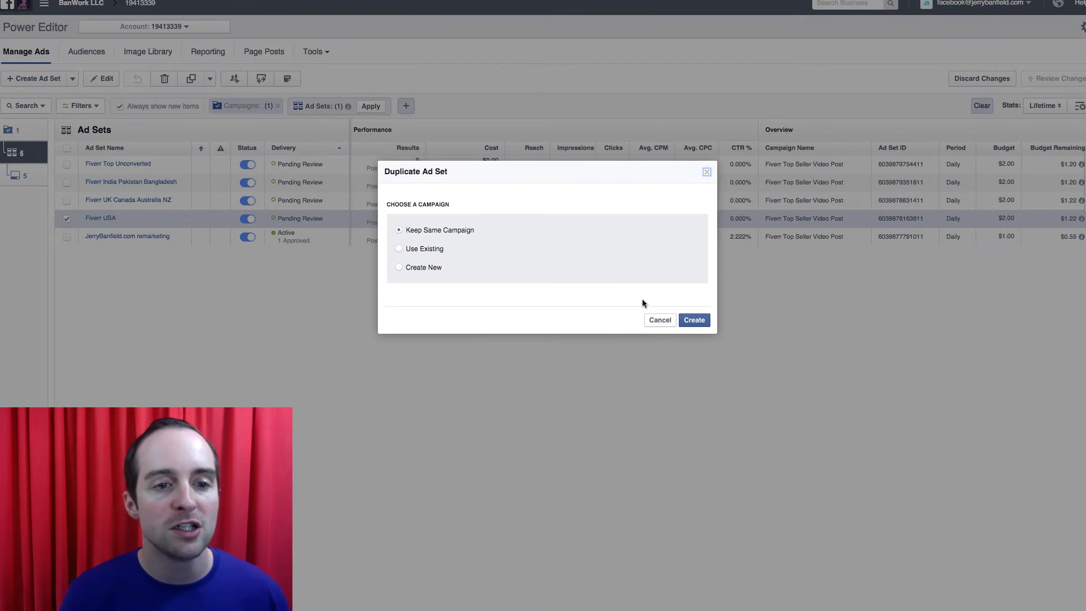
pyautogui.click(695, 320)
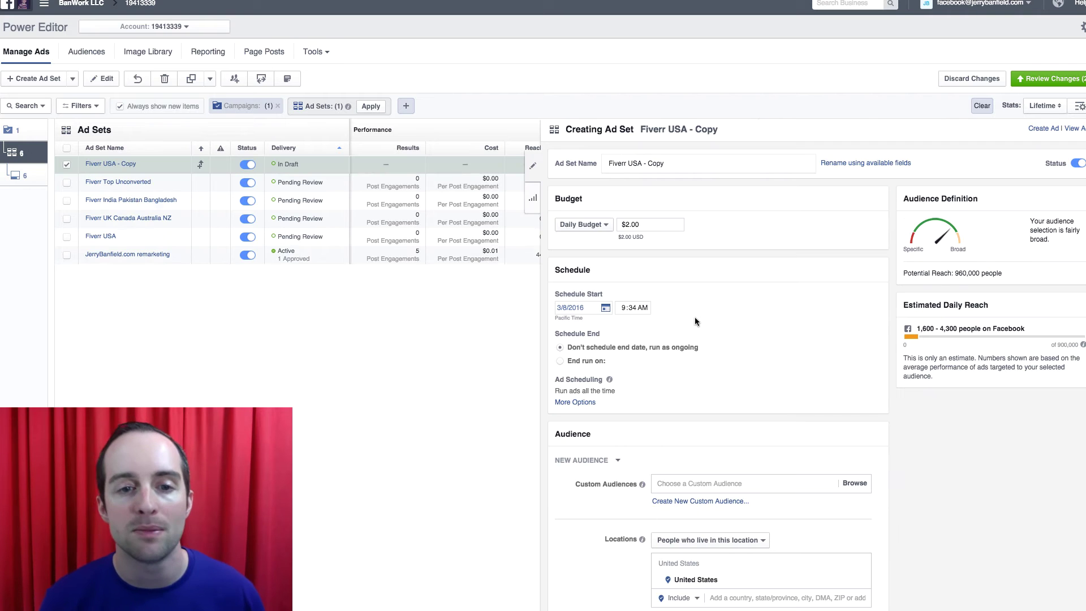
# - In the Fiverr USA copy, remove the United States from the locations and target everyone in this location
pyautogui.scroll(-5, 736, 357)
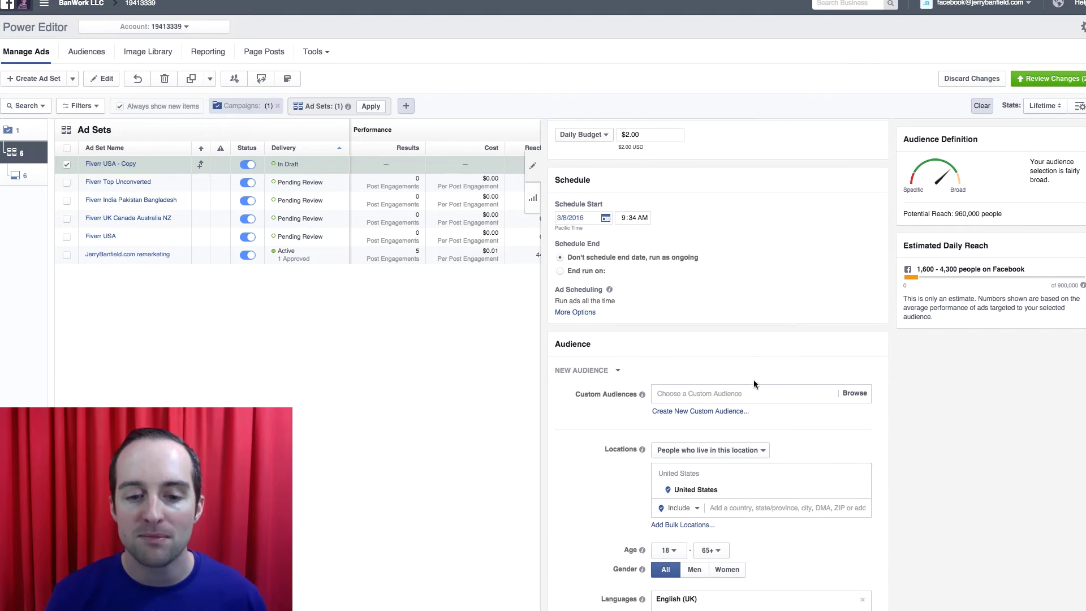
pyautogui.click(861, 335)
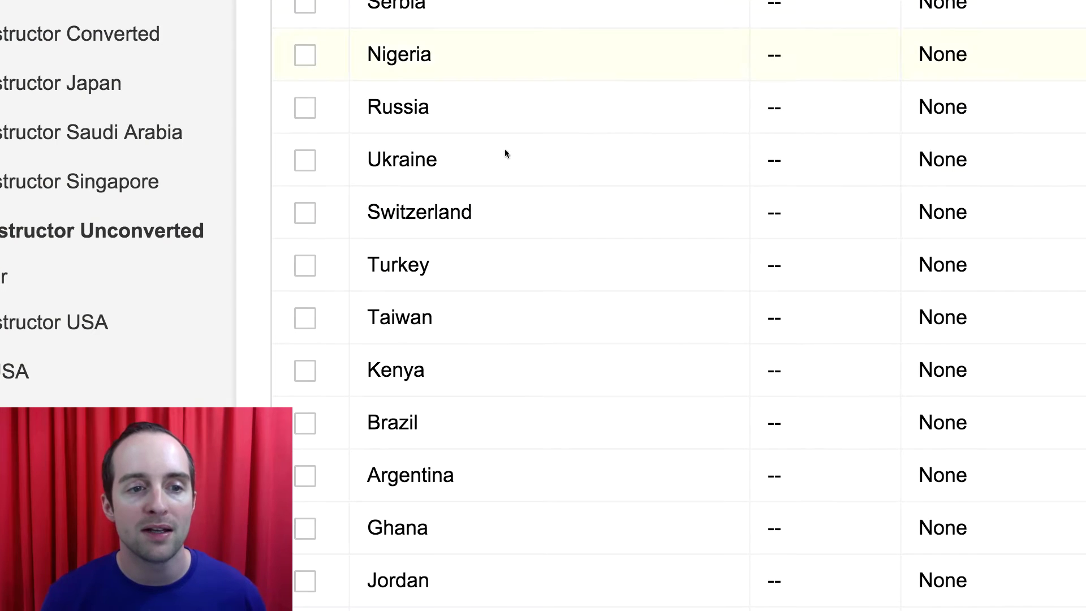
# - Check the remaining countries in the AdWords report and view the ads of the Fiverr USA copy and Fiverr Top Unconverted ad sets
pyautogui.scroll(-2, 555, 255)
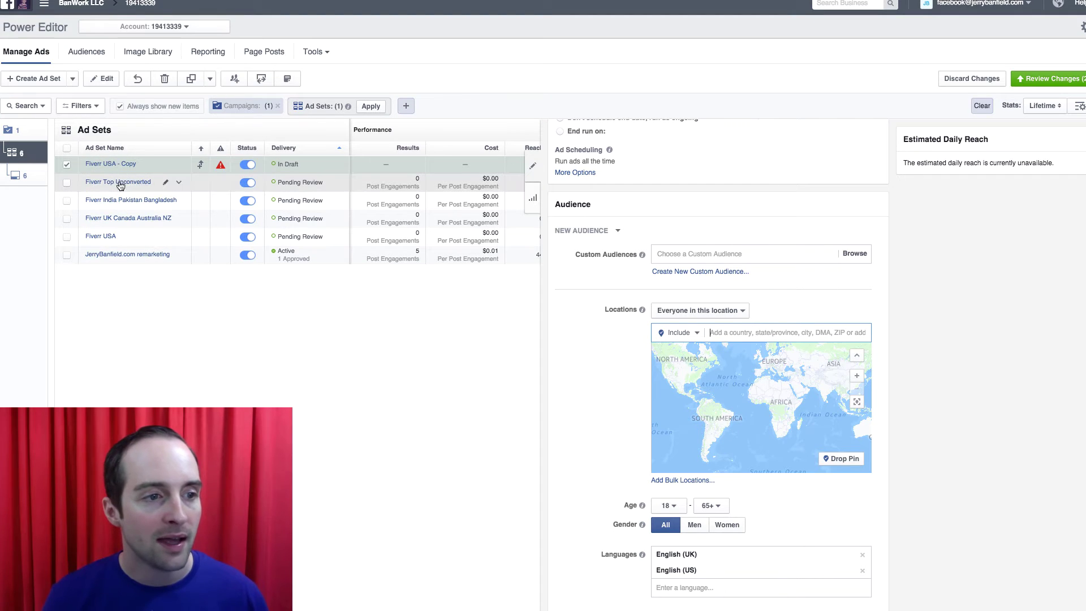
pyautogui.click(135, 182)
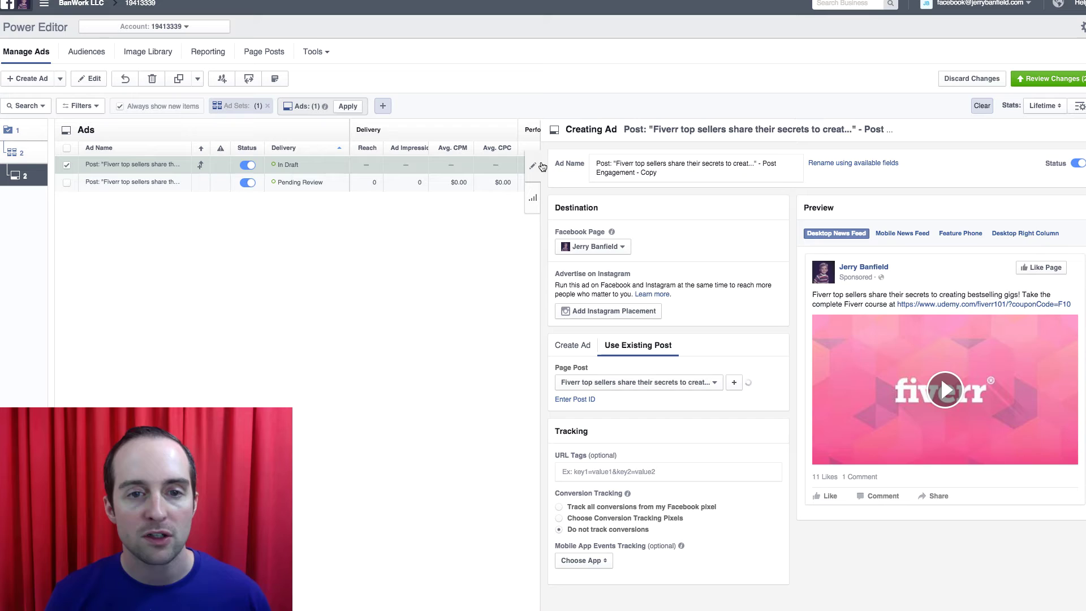
pyautogui.click(534, 165)
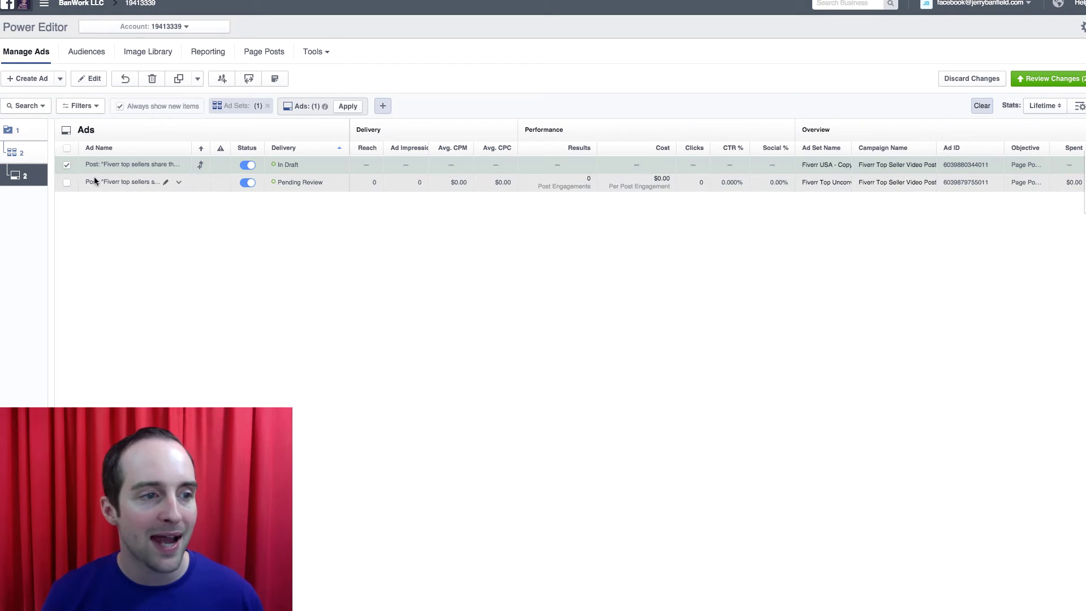
# - Review the full list of targeted countries in the Fiverr Top Unconverted ad set
pyautogui.click(14, 152)
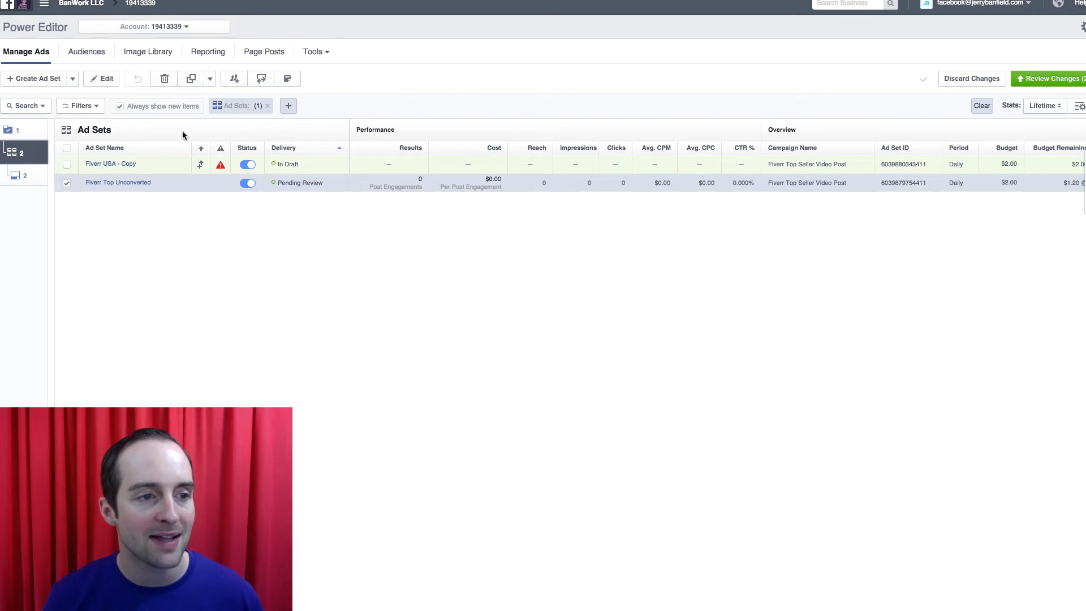
pyautogui.click(106, 78)
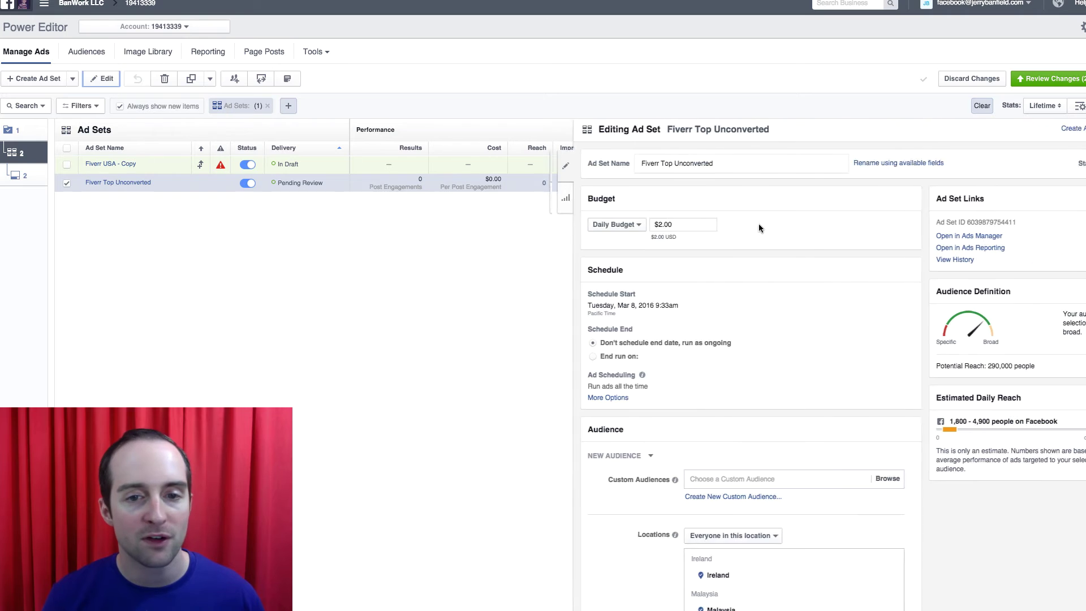
pyautogui.scroll(-3, 752, 348)
pyautogui.scroll(-2, 789, 484)
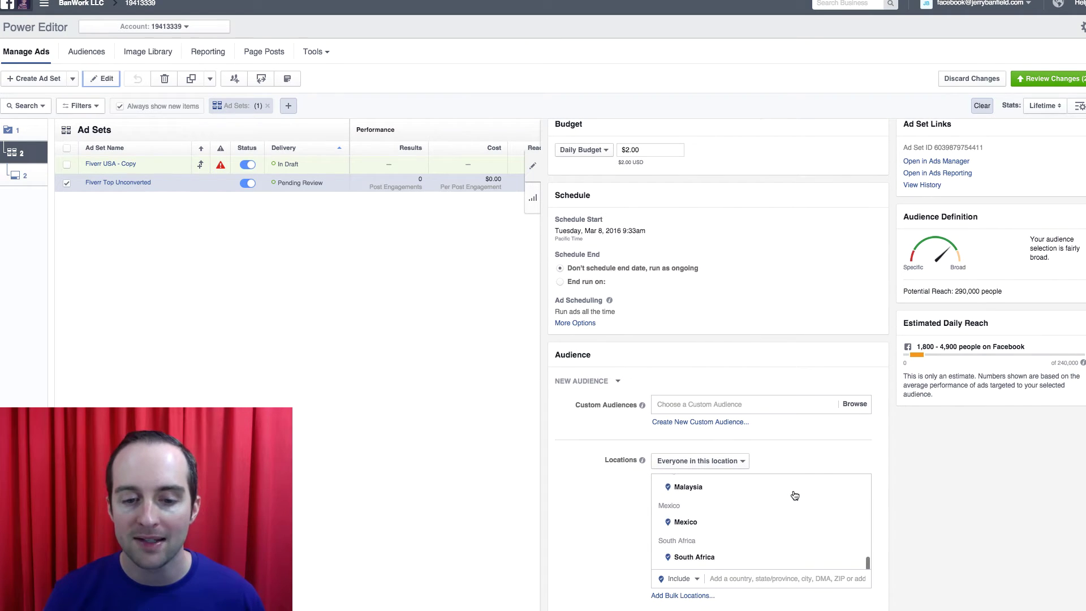
pyautogui.scroll(5, 795, 495)
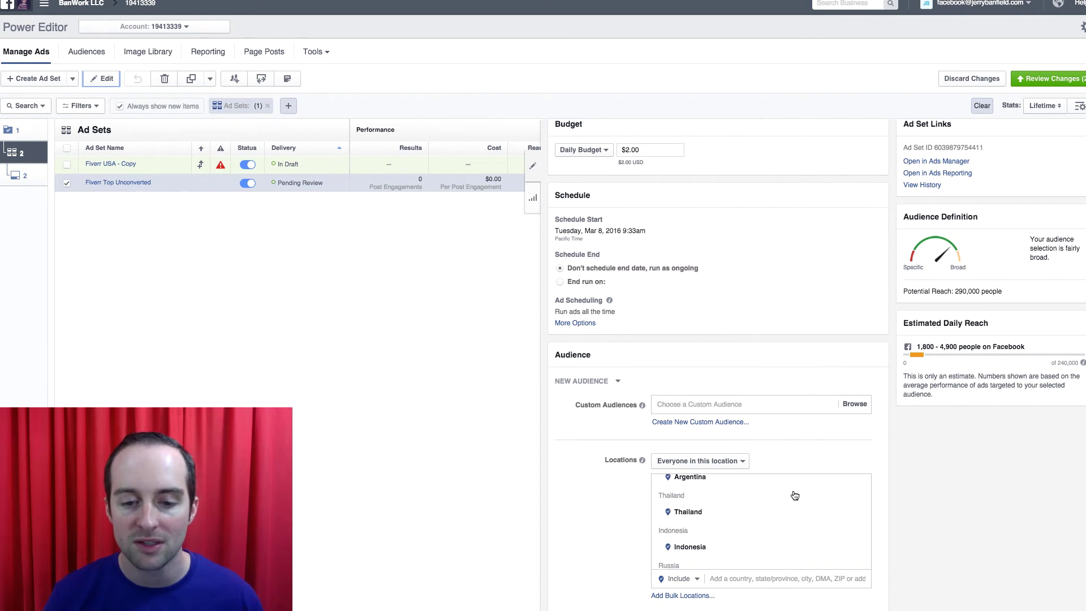
pyautogui.scroll(-5, 795, 496)
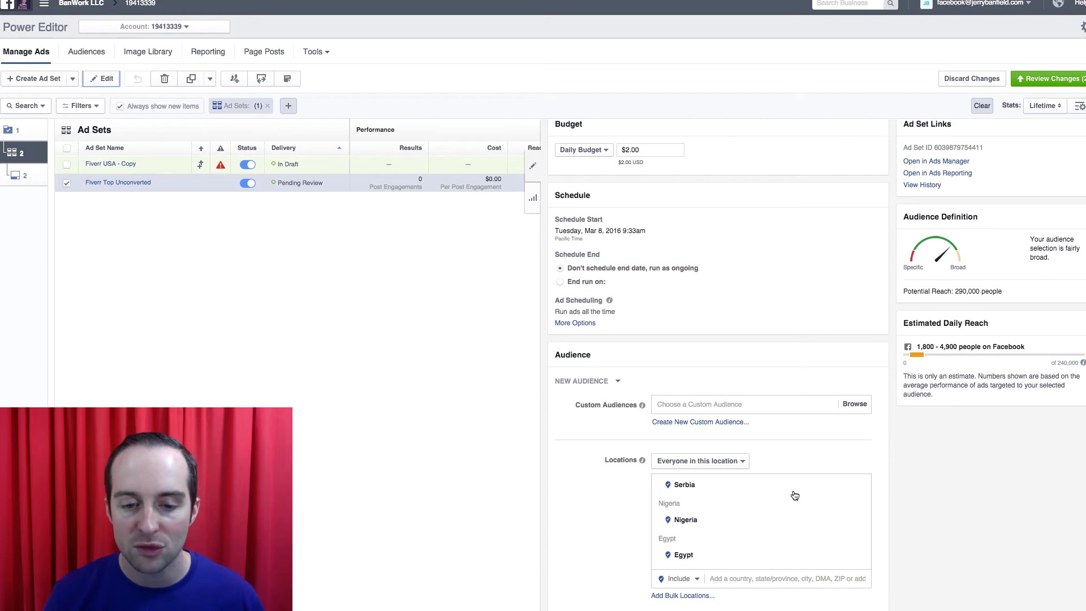
pyautogui.scroll(-5, 795, 496)
pyautogui.scroll(4, 792, 412)
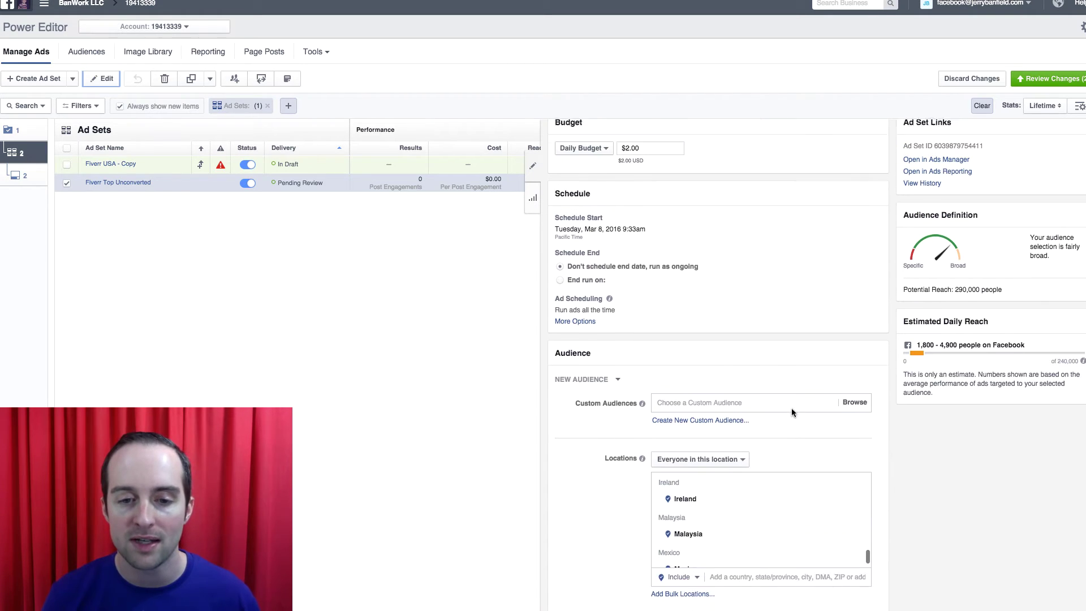
pyautogui.scroll(2, 792, 409)
# - In the Fiverr USA copy, add Turkey and Taiwan from the AdWords report to the included locations
pyautogui.click(111, 164)
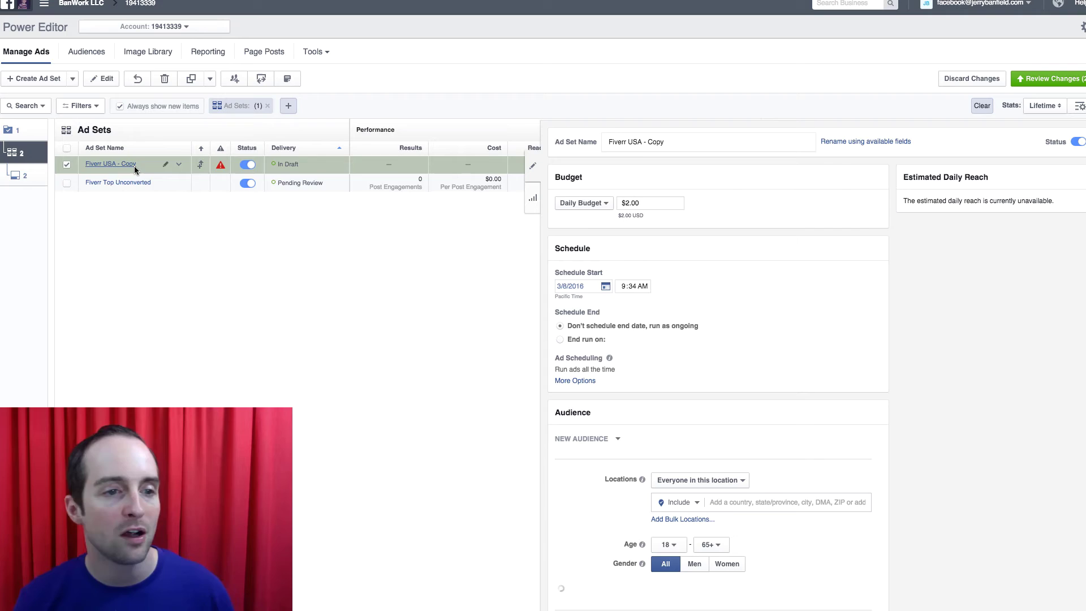
pyautogui.click(13, 151)
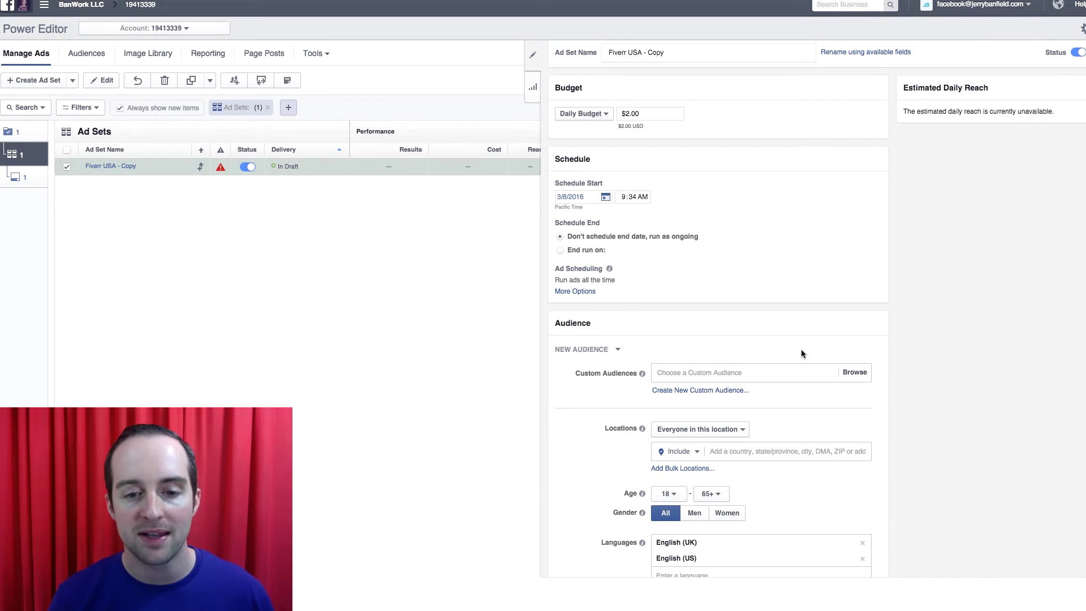
pyautogui.scroll(-4, 798, 339)
pyautogui.click(745, 238)
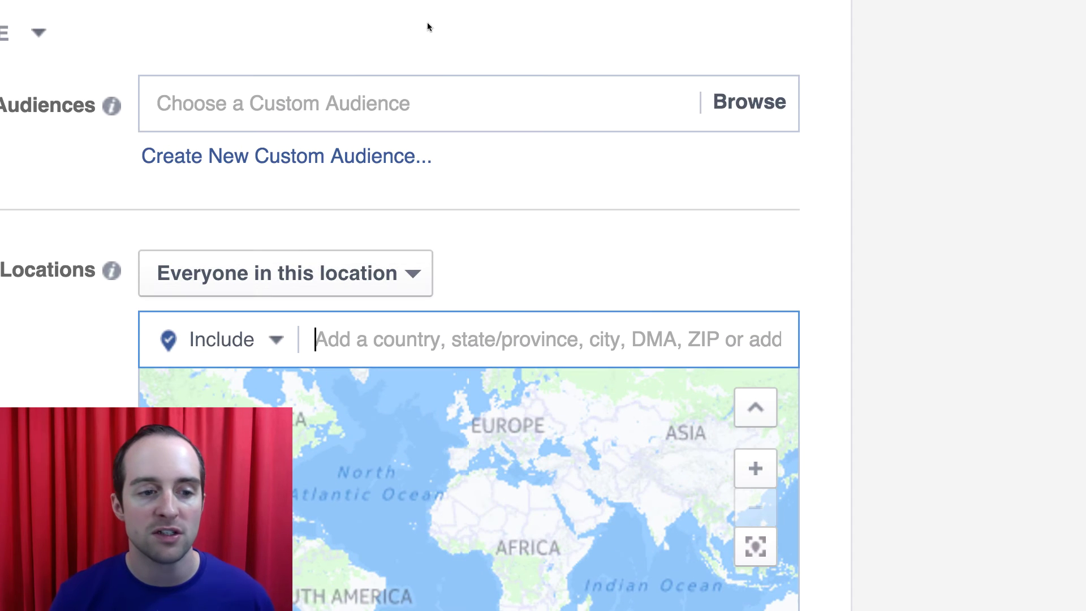
pyautogui.scroll(-3, 440, 69)
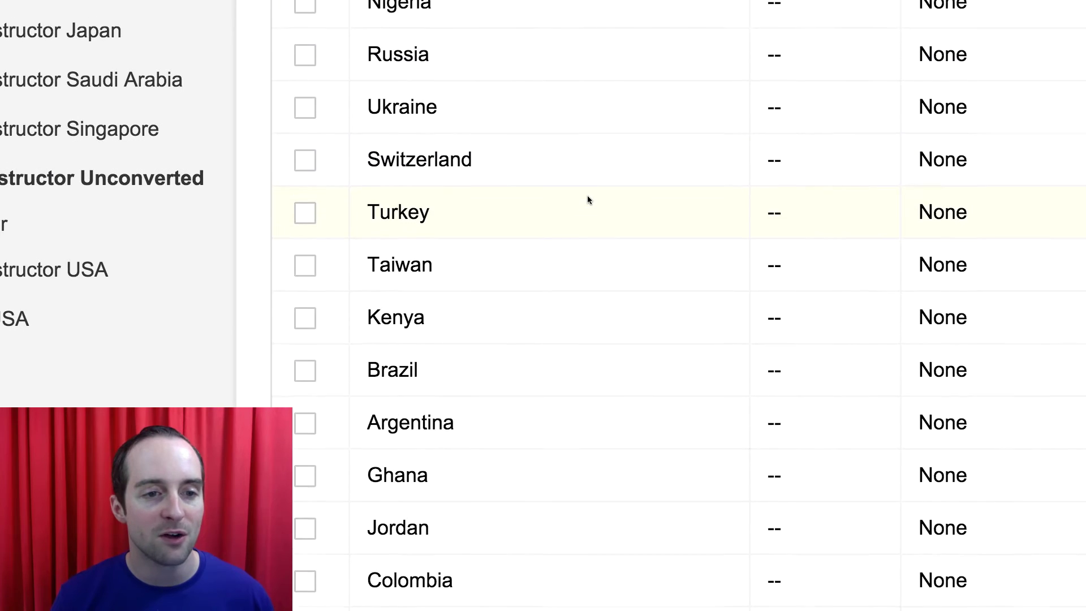
pyautogui.scroll(1, 617, 173)
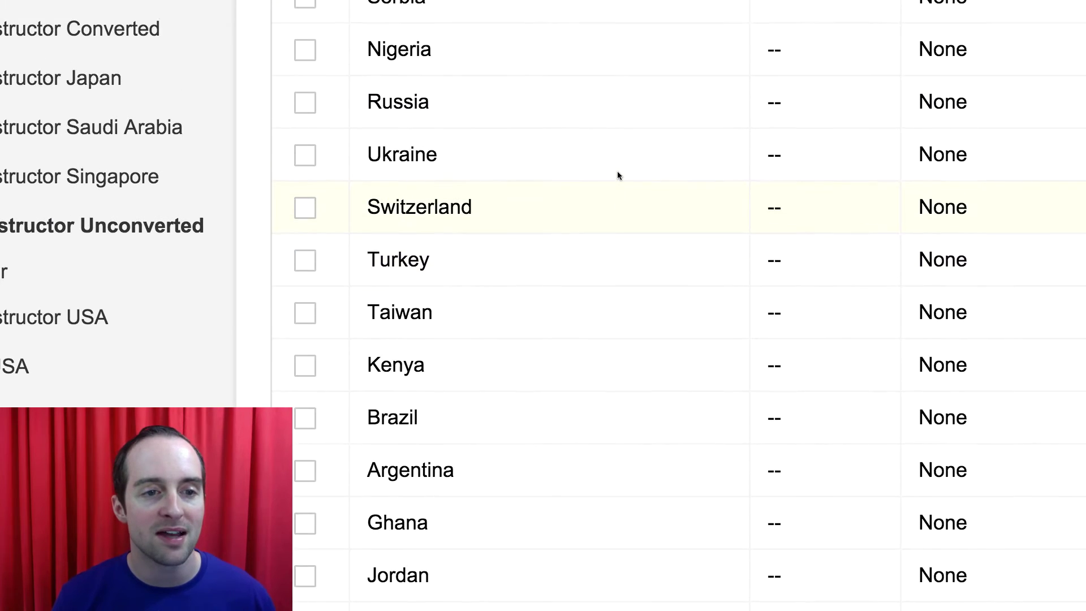
pyautogui.scroll(-6, 617, 172)
pyautogui.scroll(2, 617, 172)
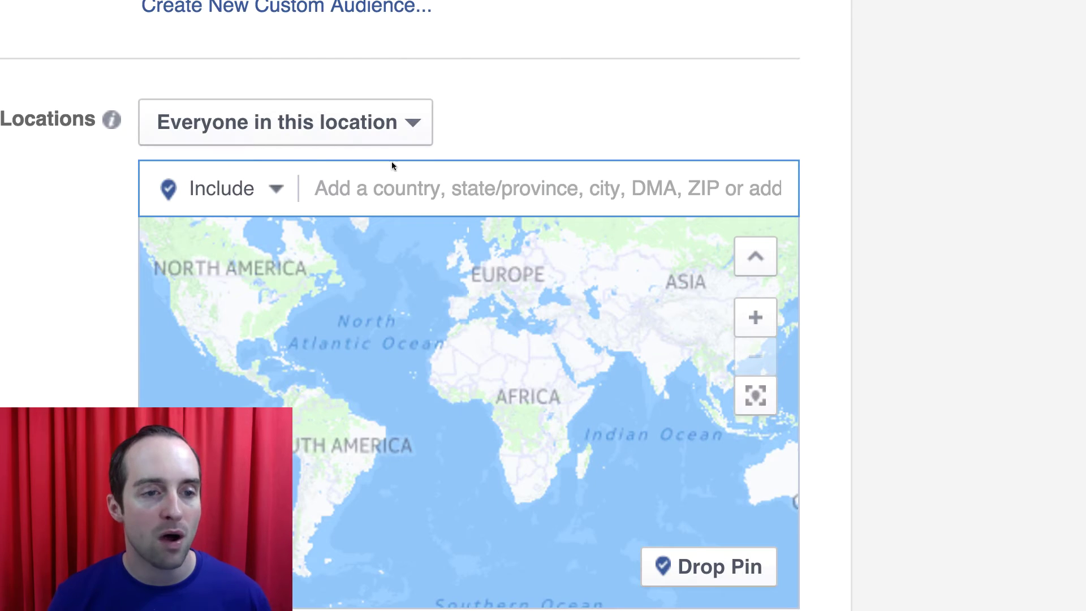
pyautogui.write('turkey')
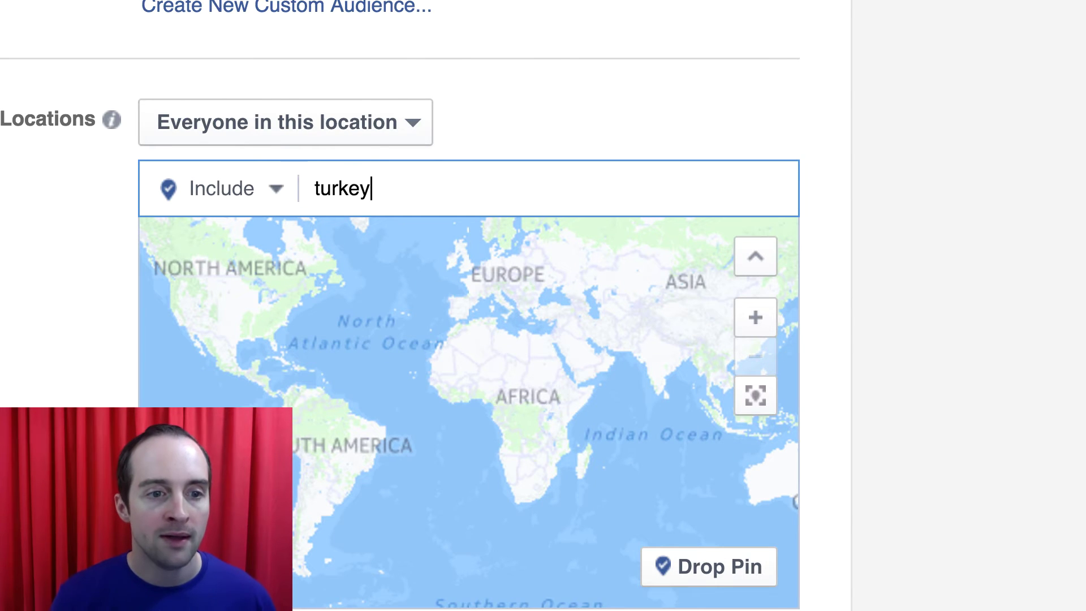
pyautogui.click(439, 233)
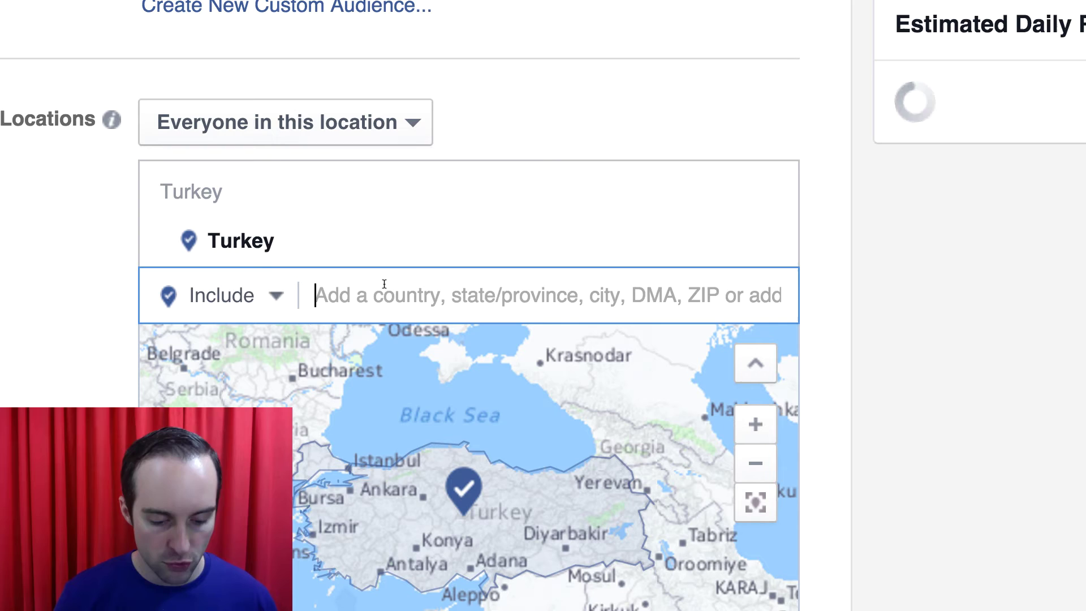
pyautogui.write('taiw')
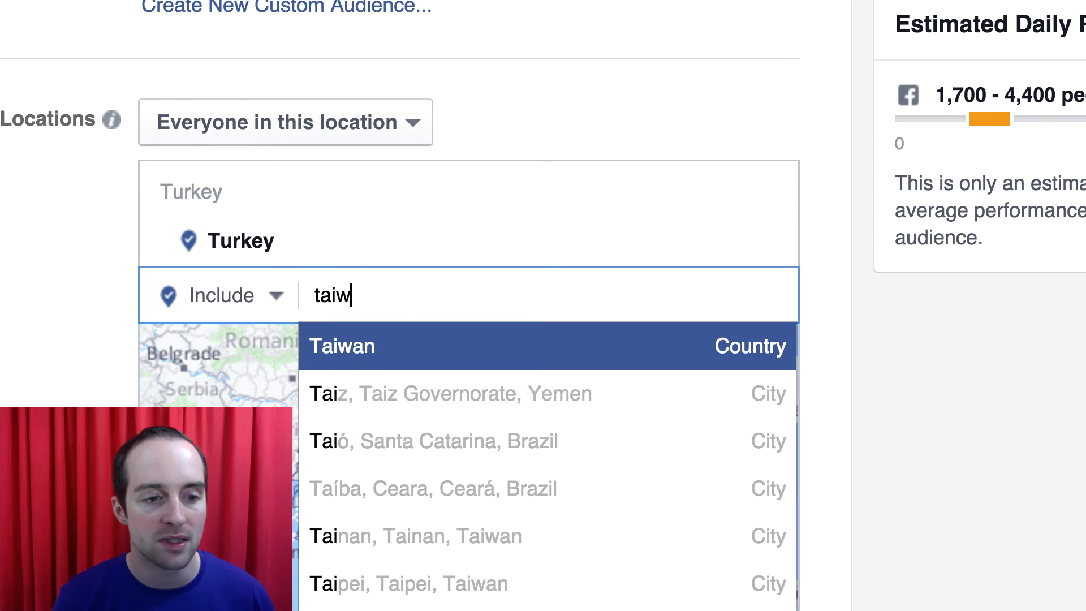
pyautogui.press('Return')
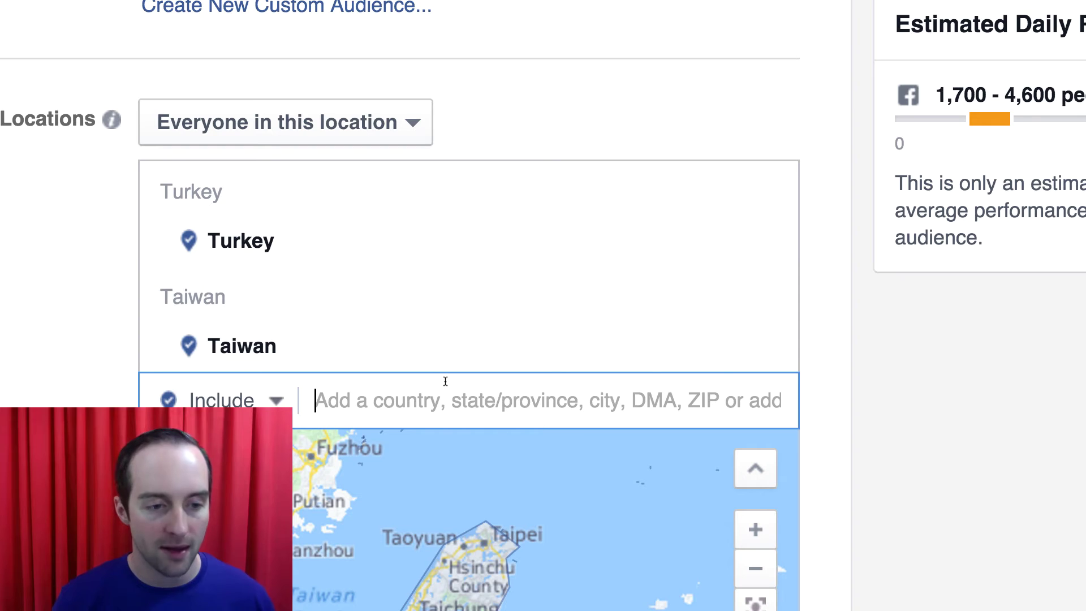
# - Add Kenya and Ghana to the included locations of the Fiverr USA copy
pyautogui.write('kenya')
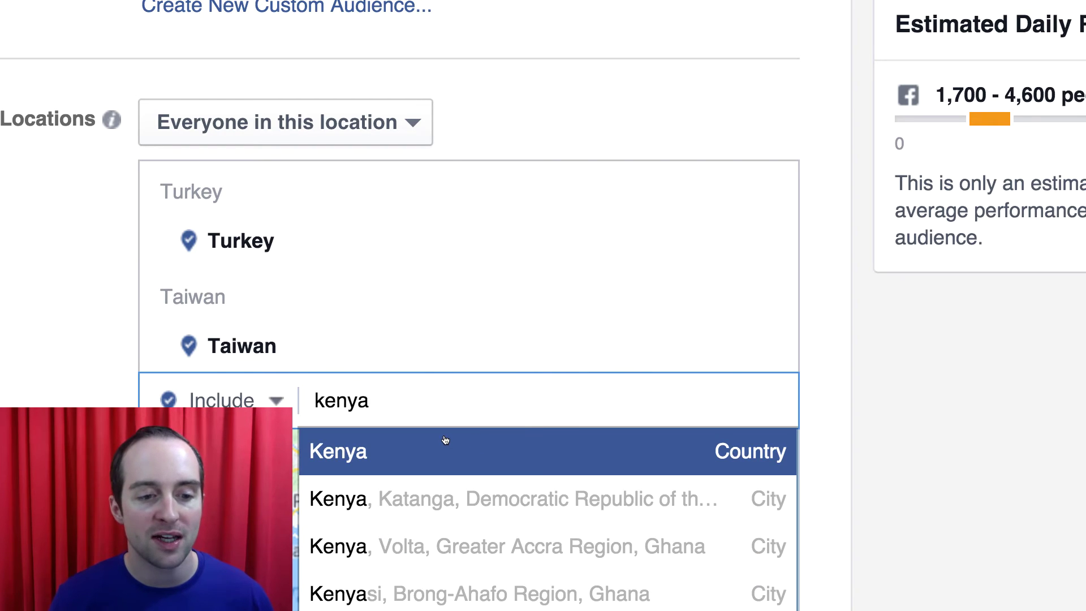
pyautogui.click(446, 440)
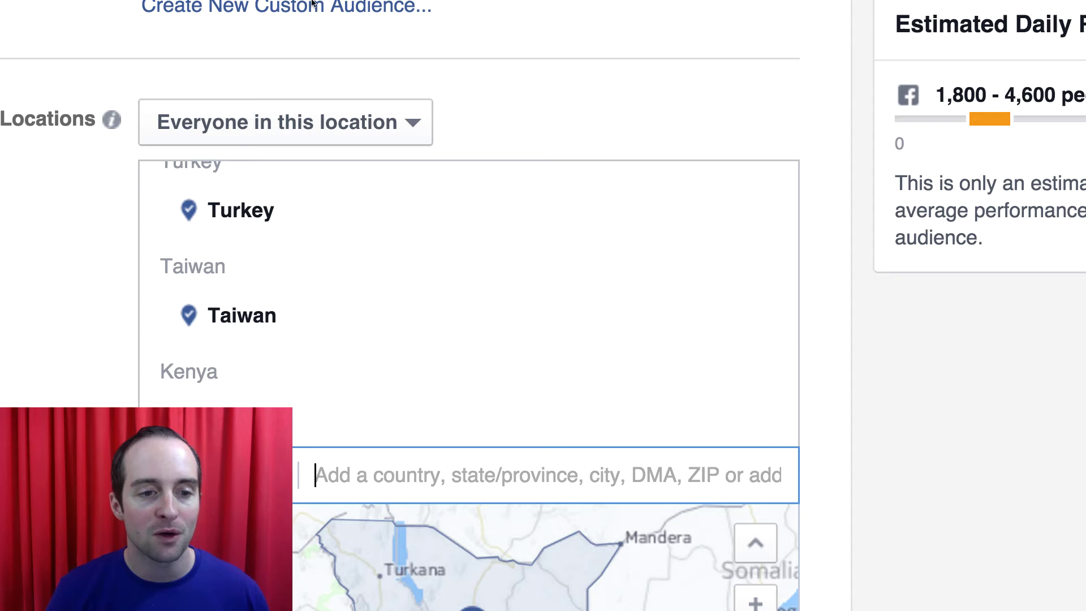
pyautogui.write('ghana')
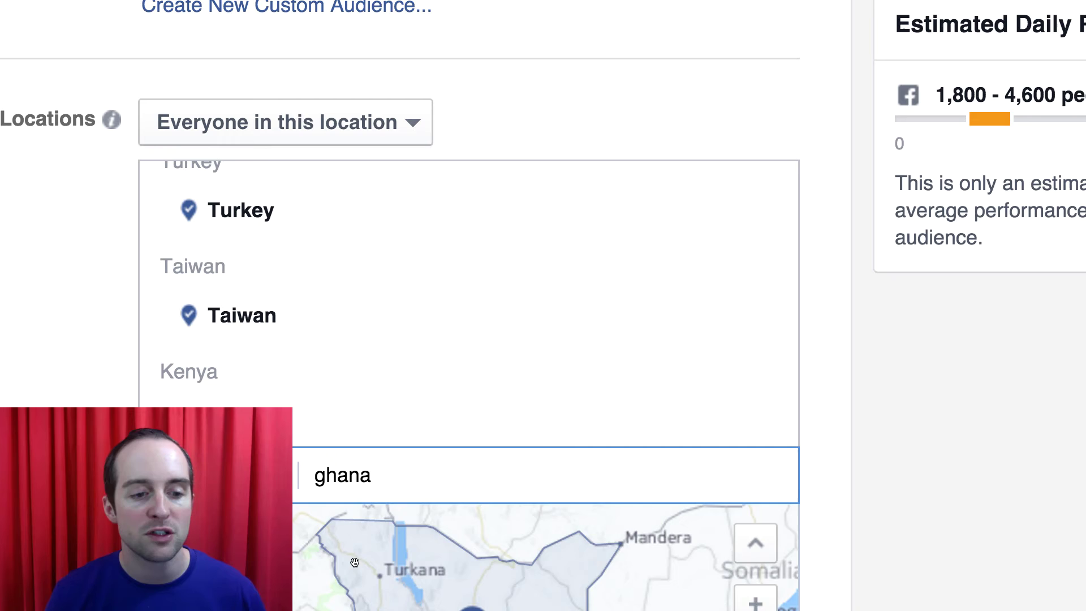
pyautogui.click(407, 517)
# - Add Jordan and the country Colombia to the included locations of the Fiverr USA copy
pyautogui.scroll(-2, 490, 323)
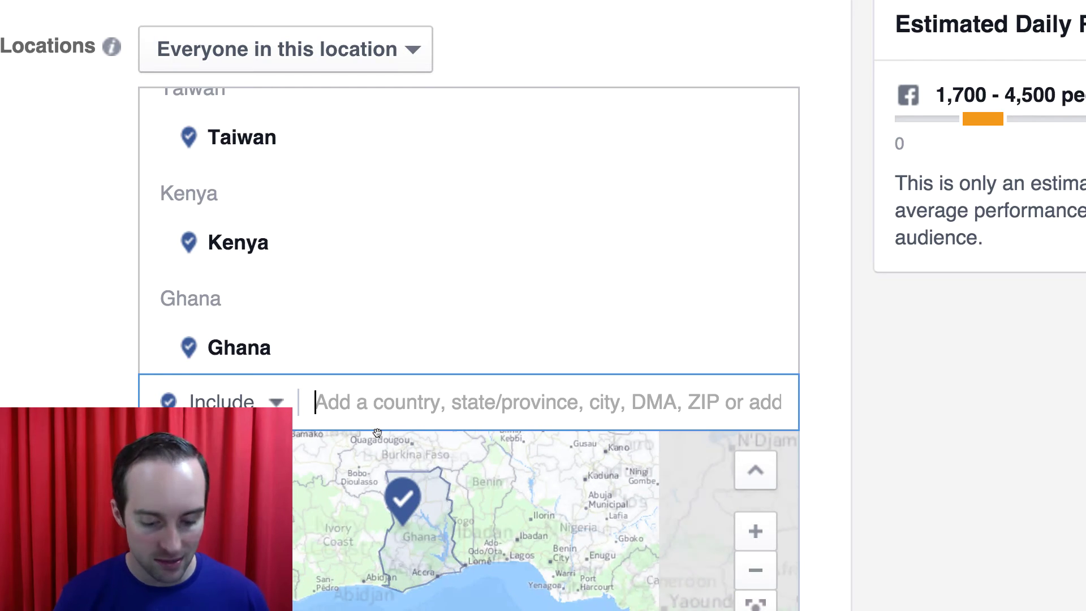
pyautogui.write('jor')
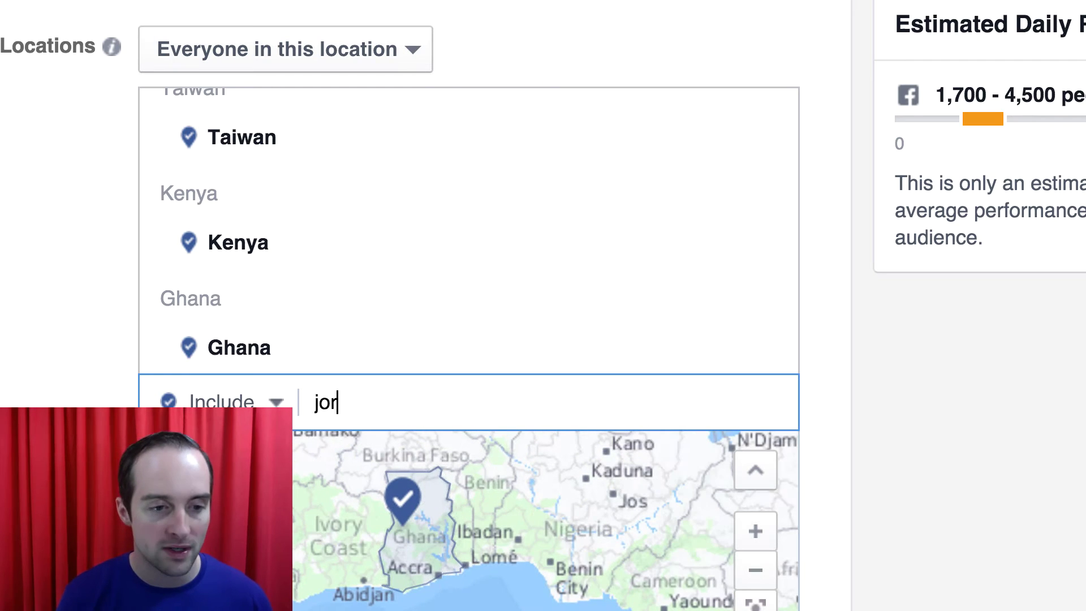
pyautogui.write('dan')
pyautogui.press('Return')
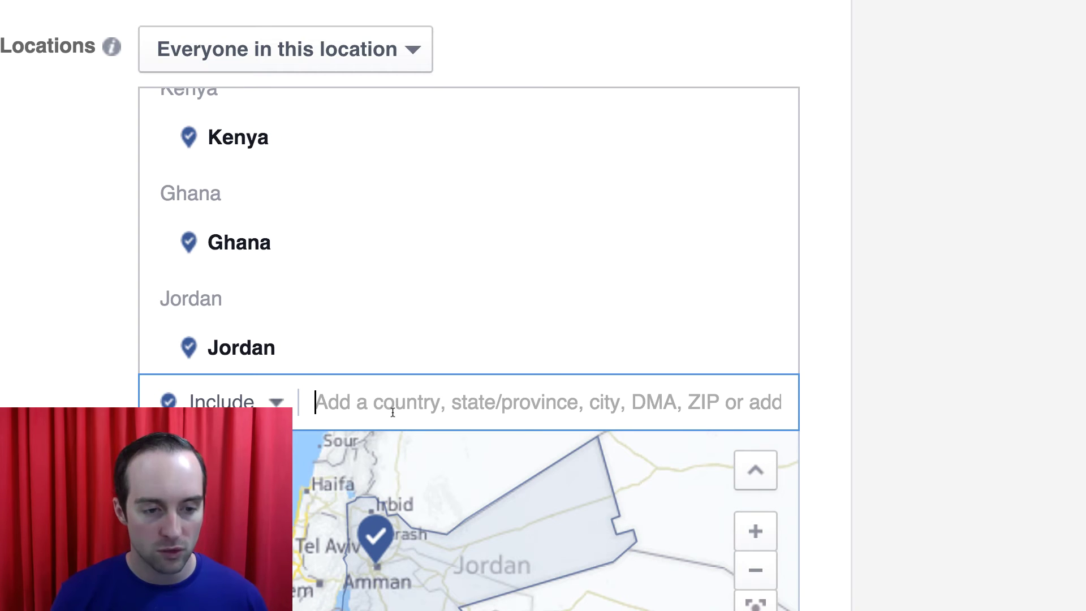
pyautogui.write('colo')
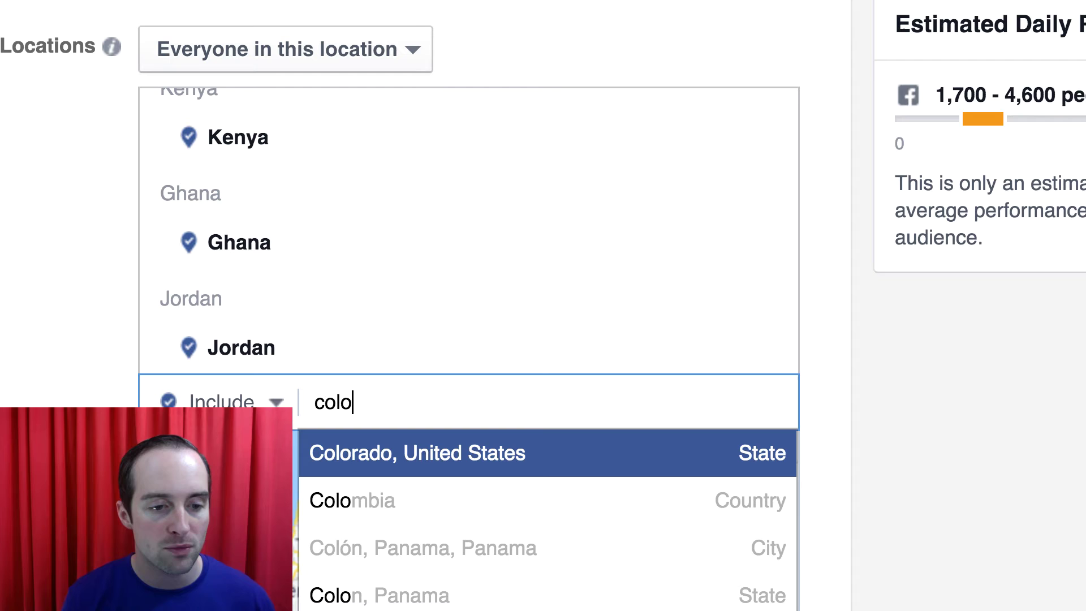
pyautogui.click(404, 511)
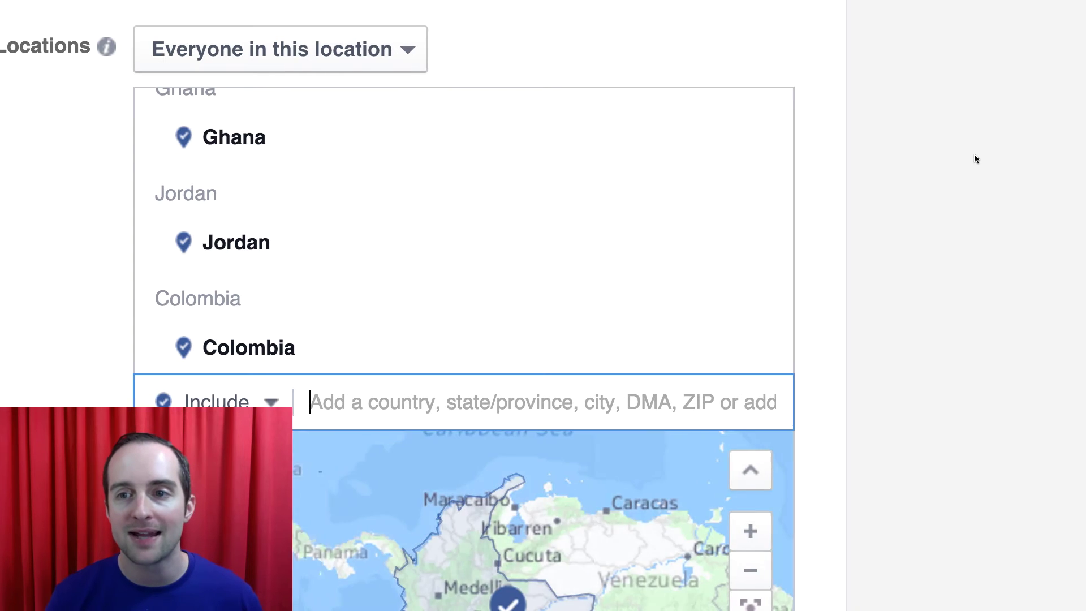
# - Check the AdWords location report for the countries that follow Colombia
pyautogui.scroll(5, 974, 154)
pyautogui.scroll(2, 983, 164)
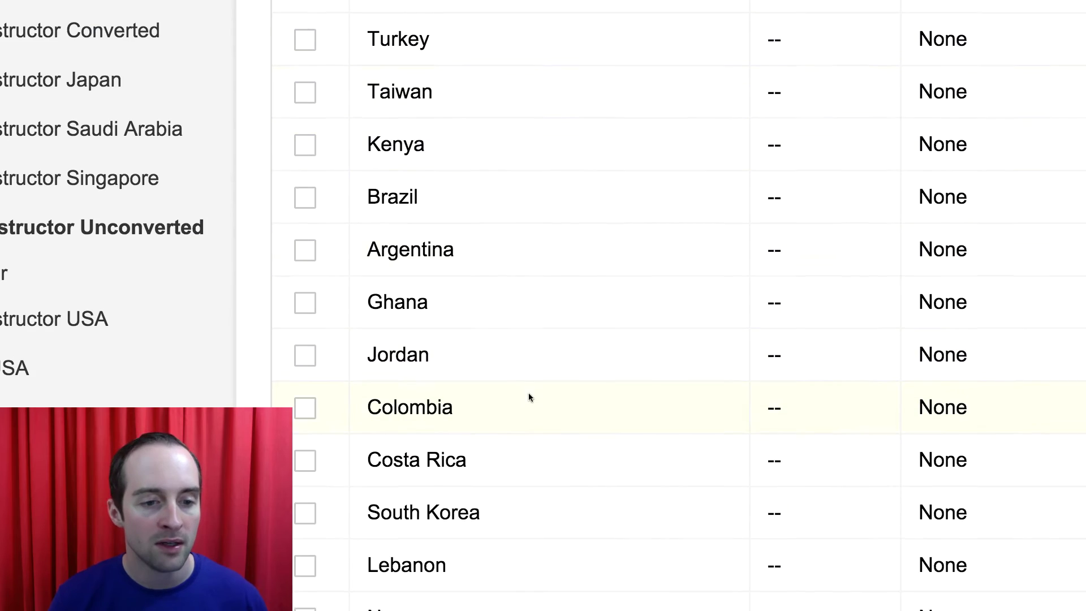
pyautogui.scroll(-6, 528, 392)
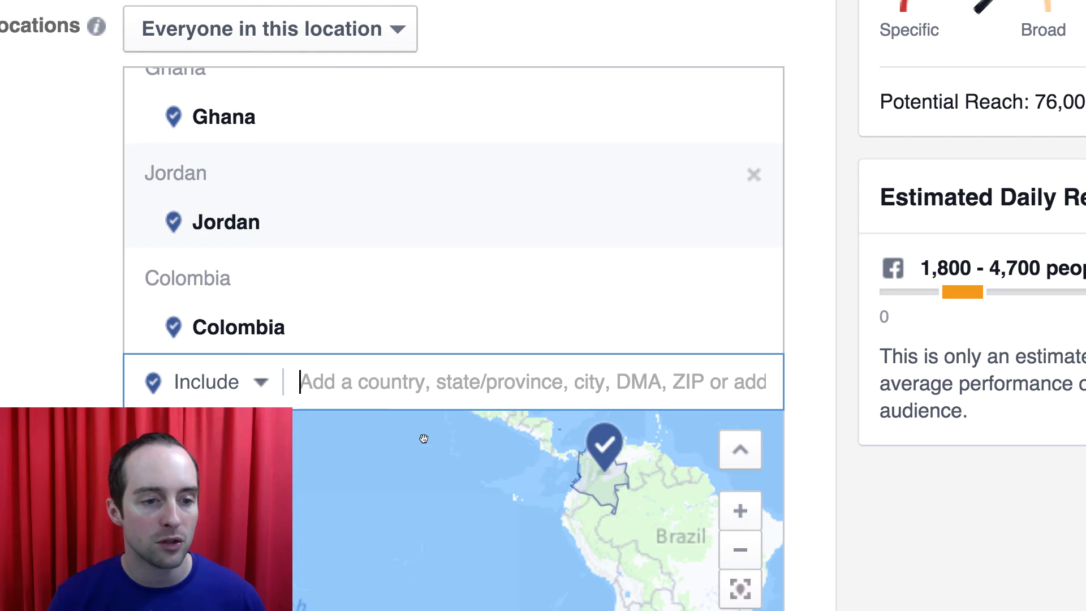
pyautogui.write('coas')
pyautogui.press('BackSpace')
pyautogui.press('BackSpace')
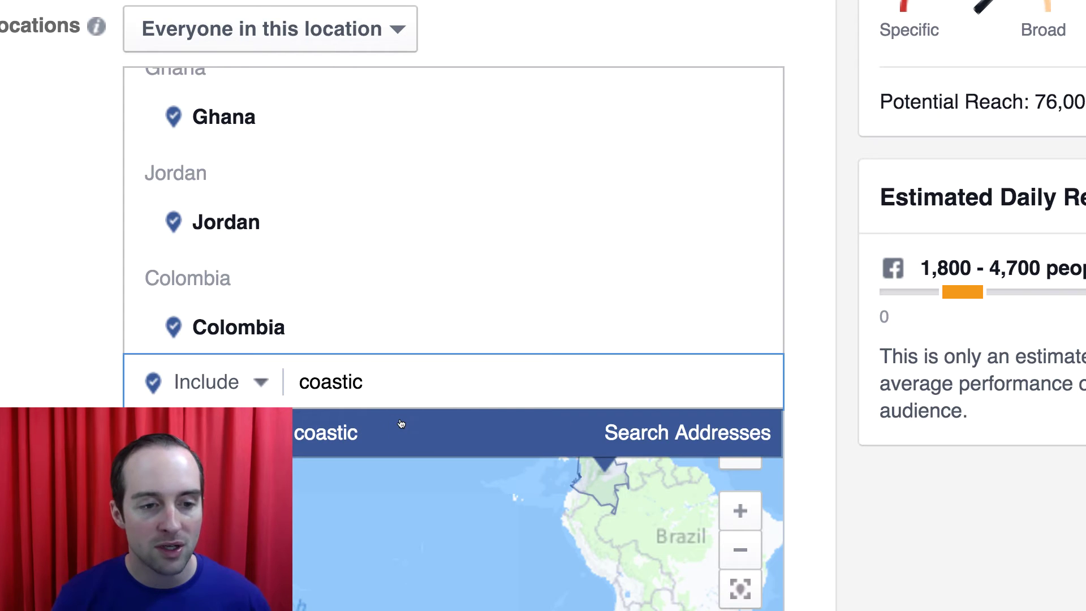
pyautogui.press('BackSpace')
pyautogui.write('t')
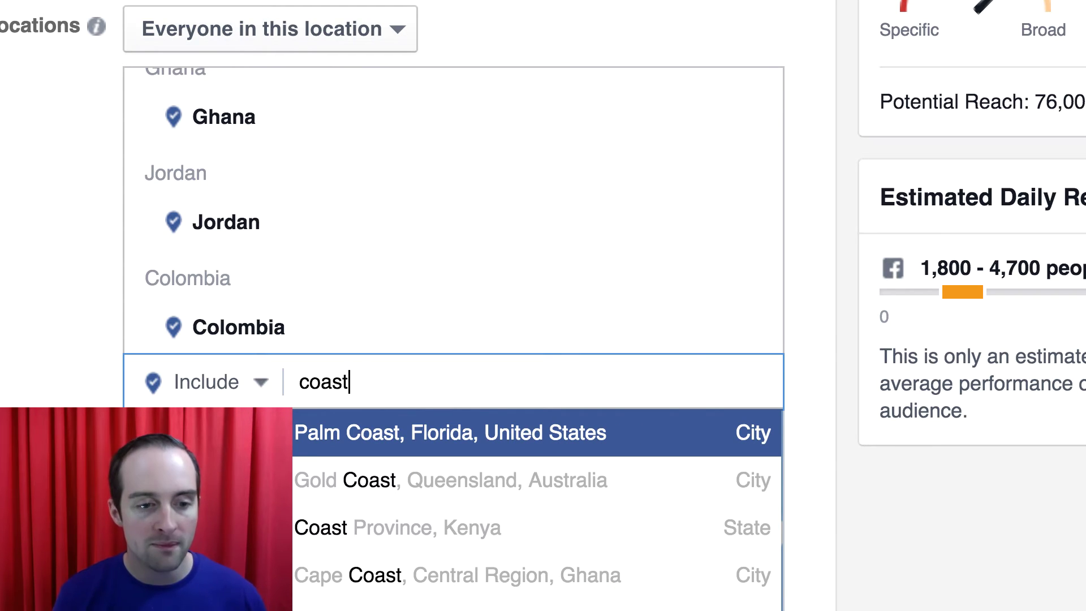
pyautogui.write('a')
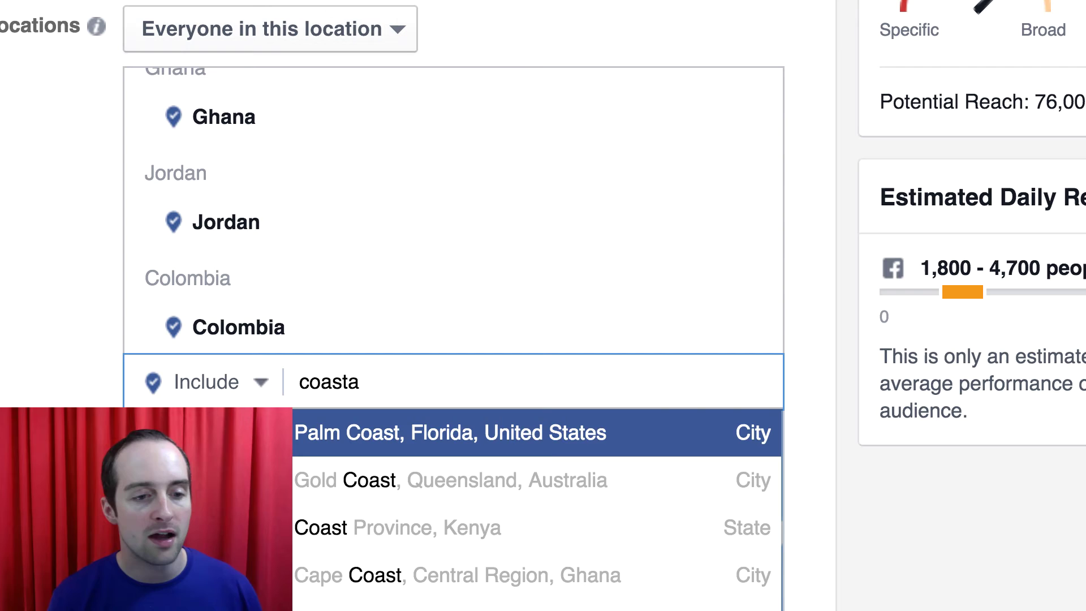
pyautogui.press('BackSpace')
pyautogui.press('BackSpace')
pyautogui.press('BackSpace')
pyautogui.press('BackSpace')
pyautogui.press('BackSpace')
pyautogui.press('BackSpace')
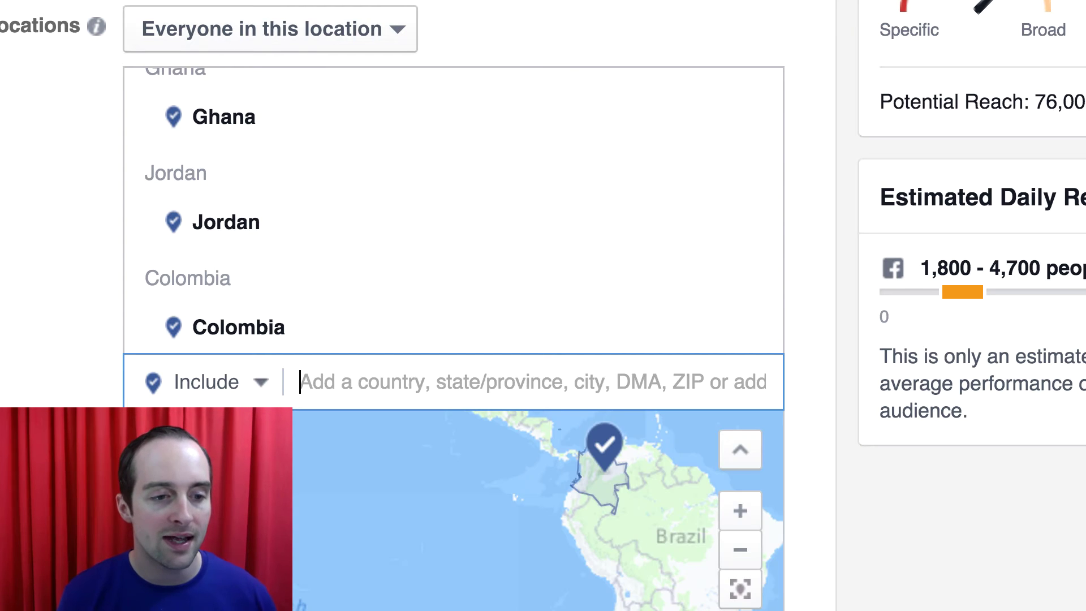
# - Add Costa Rica to the included locations of the Fiverr USA copy
pyautogui.write('rica')
pyautogui.press('Return')
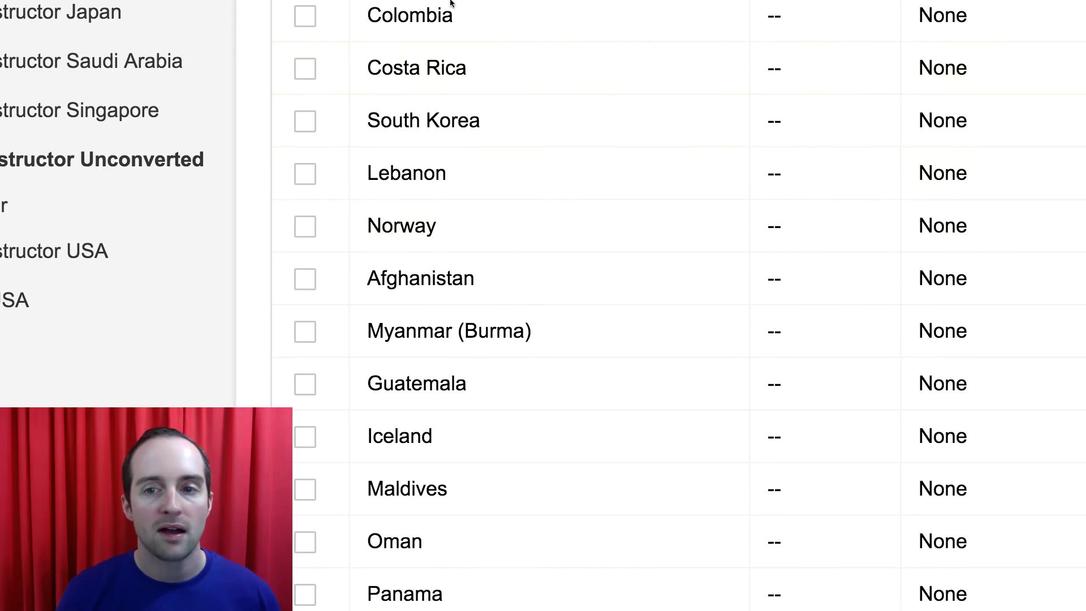
# - Examine the clicks, costs and conversion rates of the remaining countries in the AdWords location report
pyautogui.hscroll(20, 878, 247)
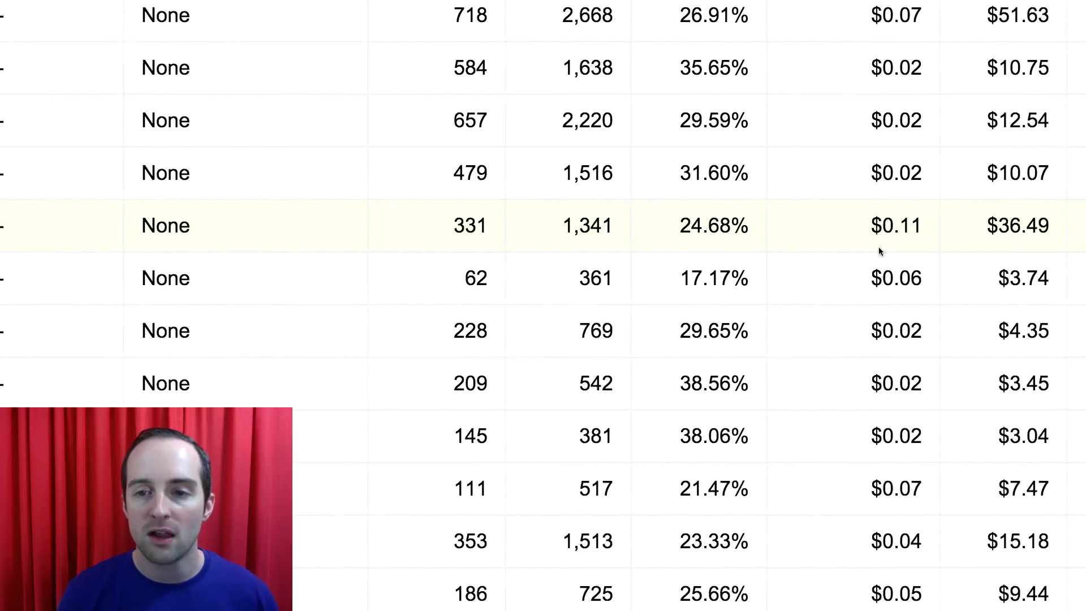
pyautogui.hscroll(5, 878, 250)
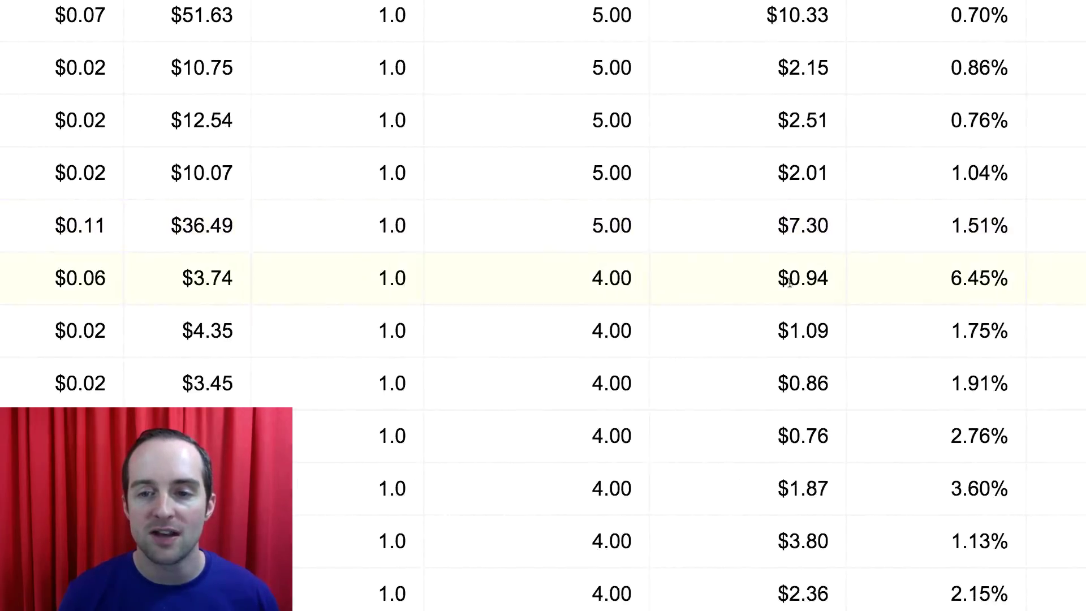
pyautogui.hscroll(-20, 848, 272)
pyautogui.hscroll(-3, 790, 283)
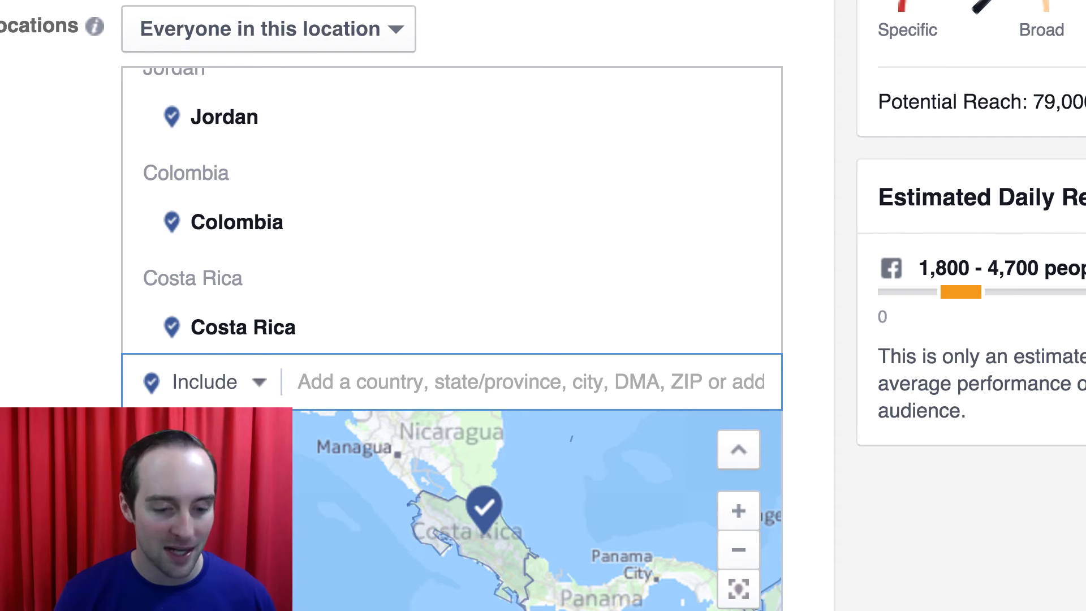
# - Add South Korea and the country Lebanon to the included locations of the Fiverr USA copy
pyautogui.write('sou')
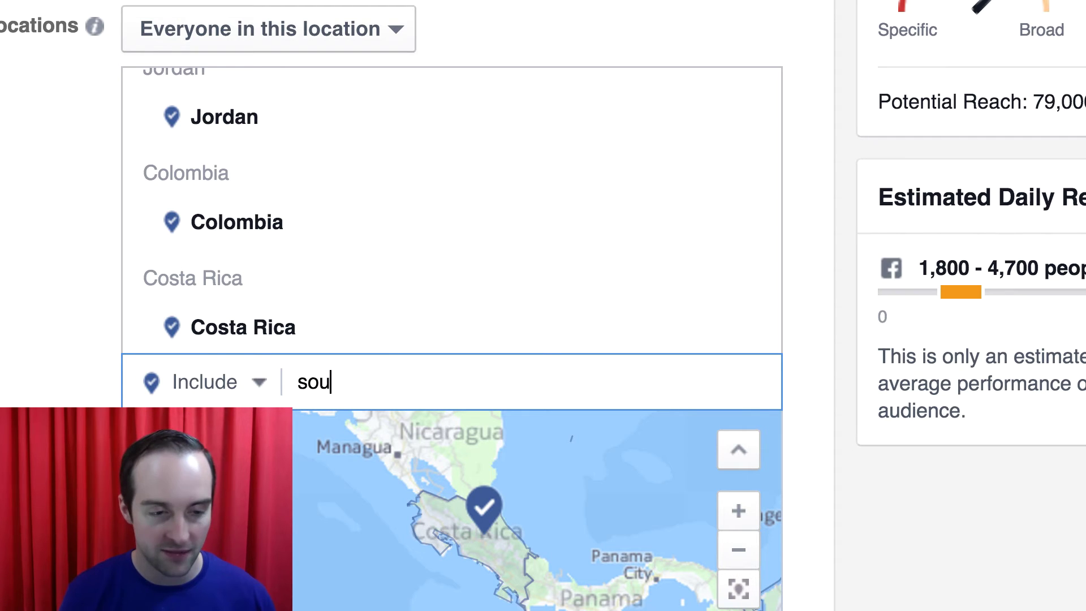
pyautogui.write('th korea')
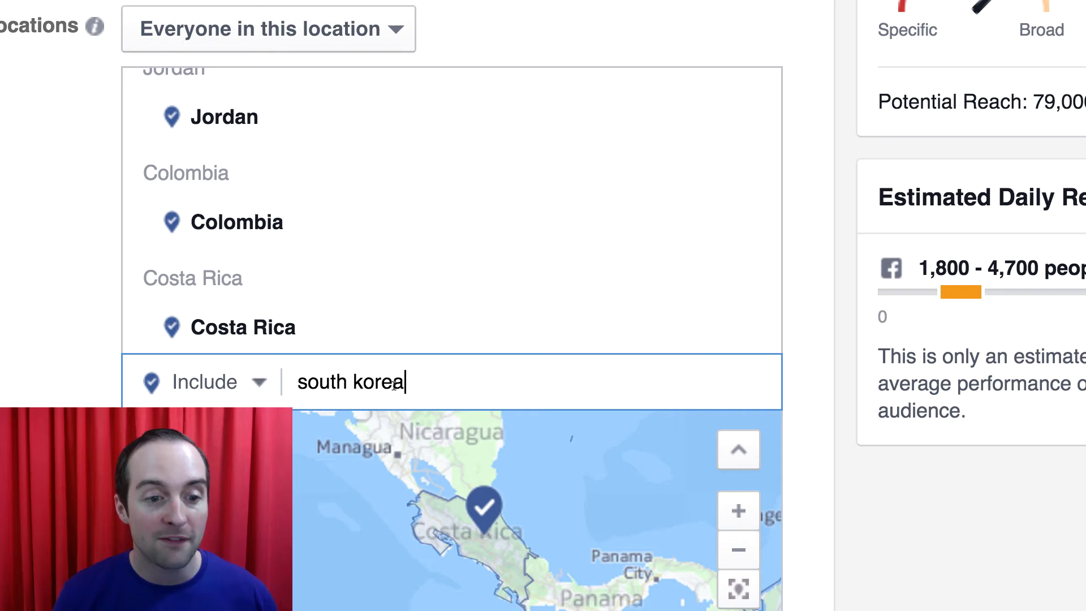
pyautogui.press('Return')
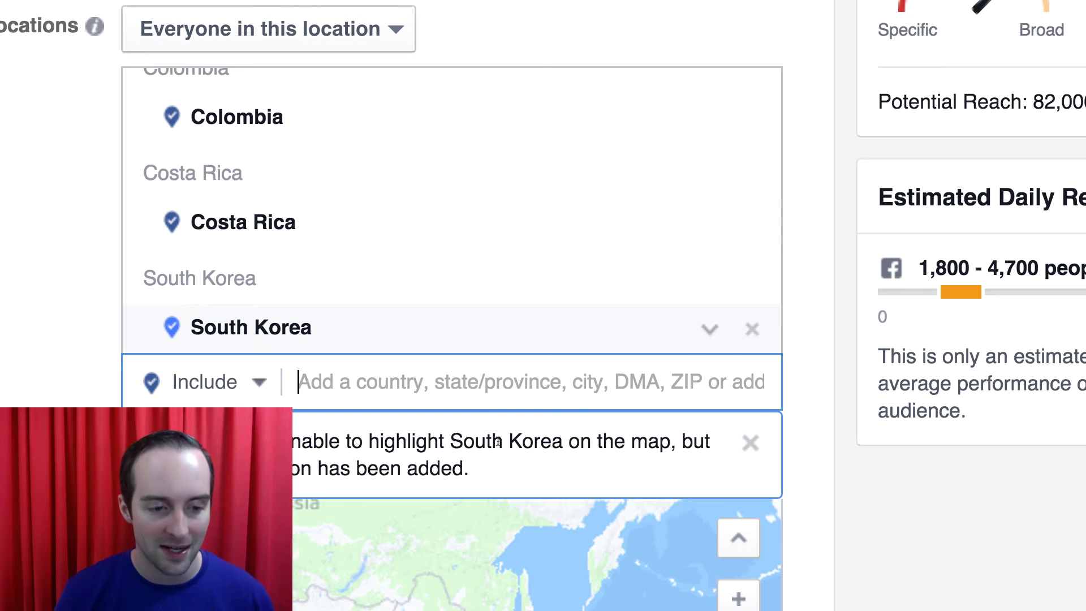
pyautogui.write('leba')
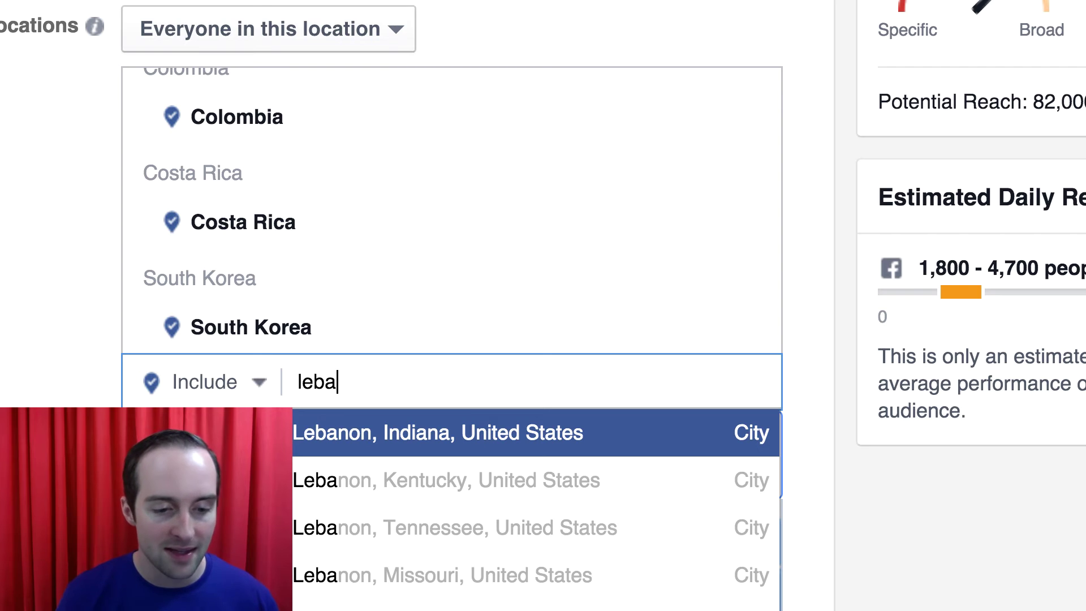
pyautogui.scroll(-5, 544, 581)
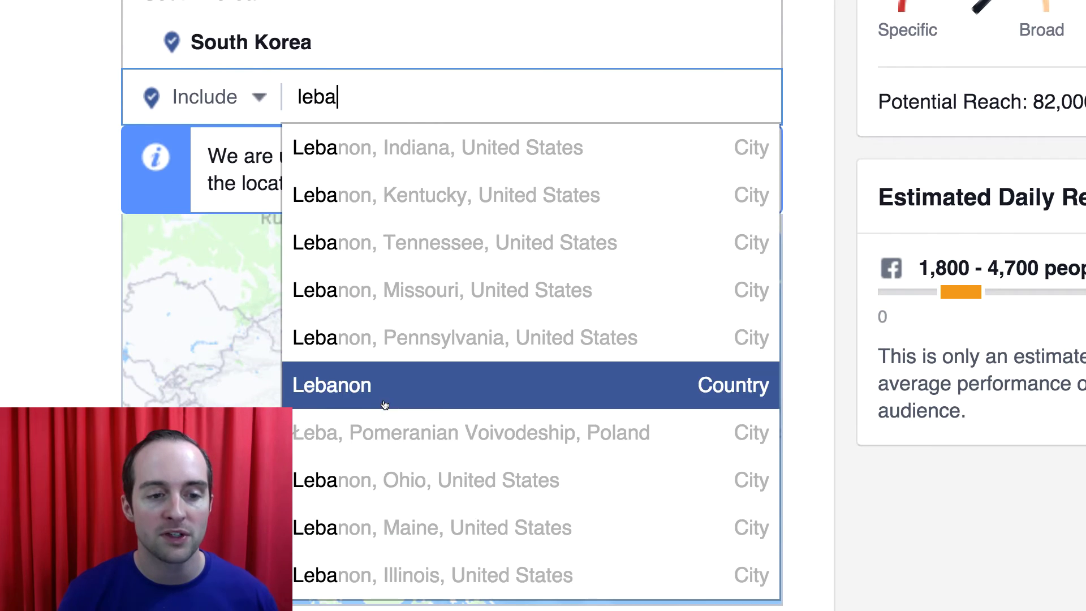
pyautogui.click(509, 383)
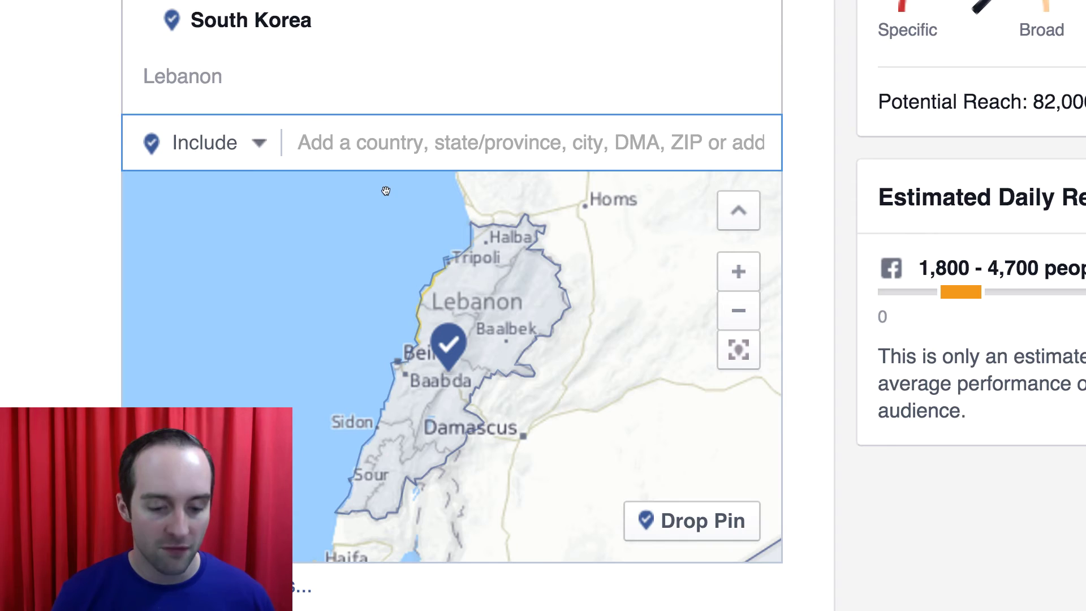
# - Add Norway and Afghanistan to the ad set's included locations
pyautogui.write('no')
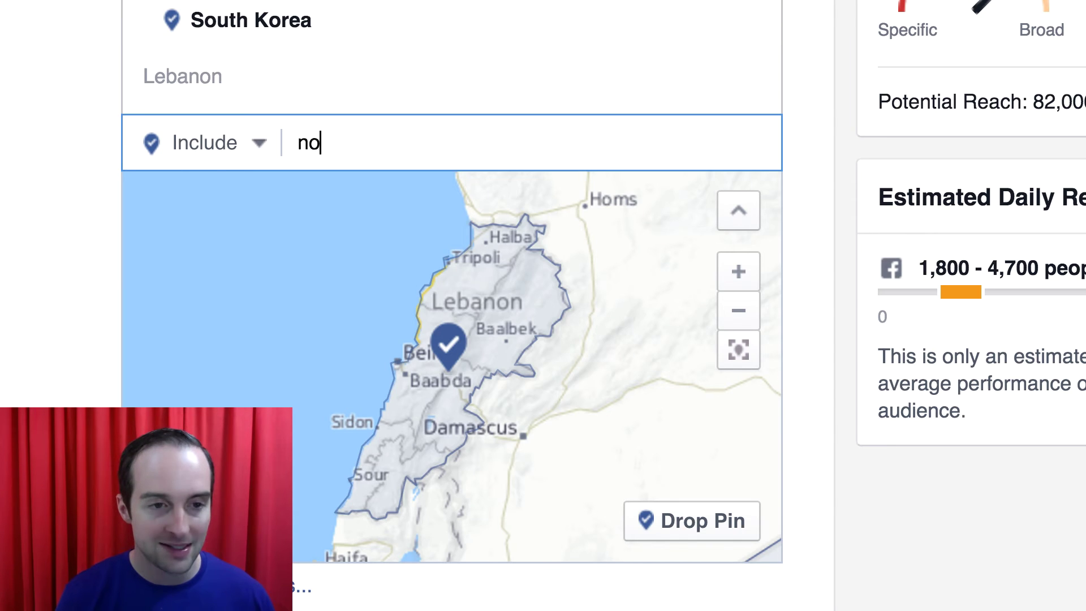
pyautogui.write('rway')
pyautogui.click(424, 194)
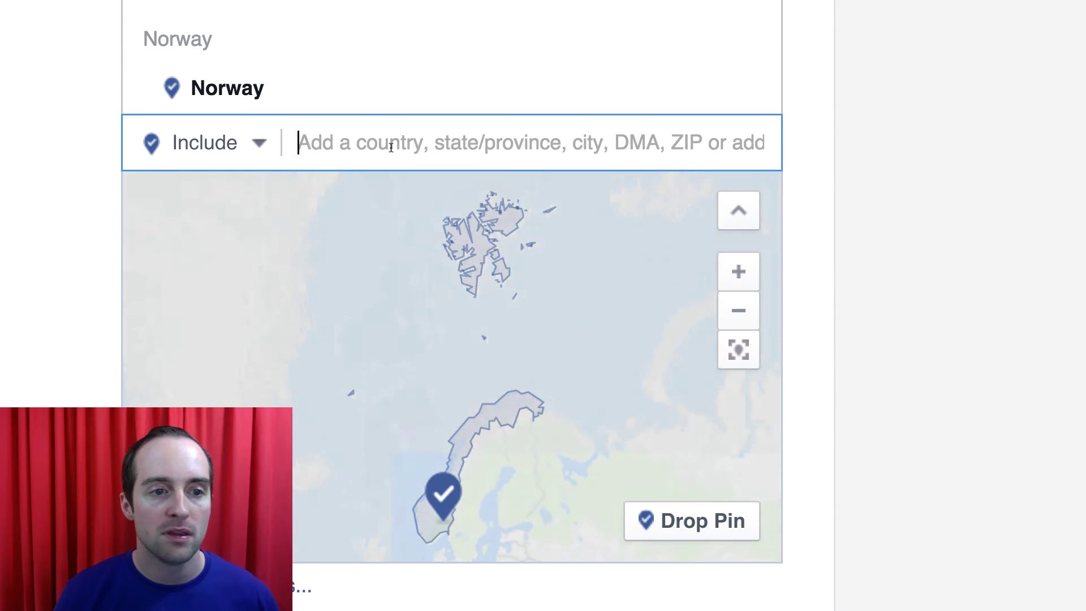
pyautogui.write('afg')
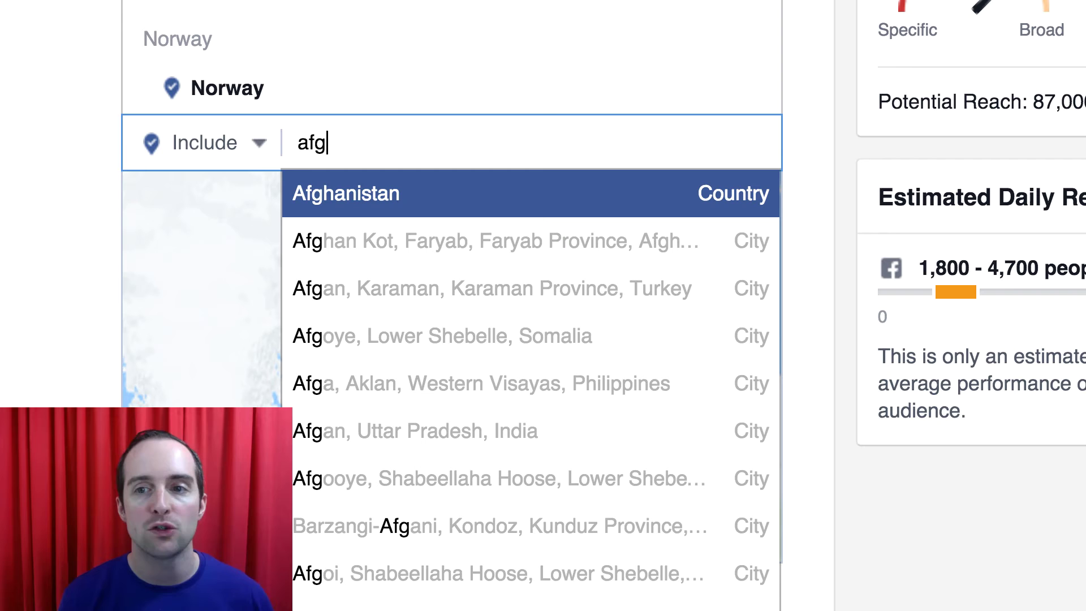
pyautogui.click(456, 189)
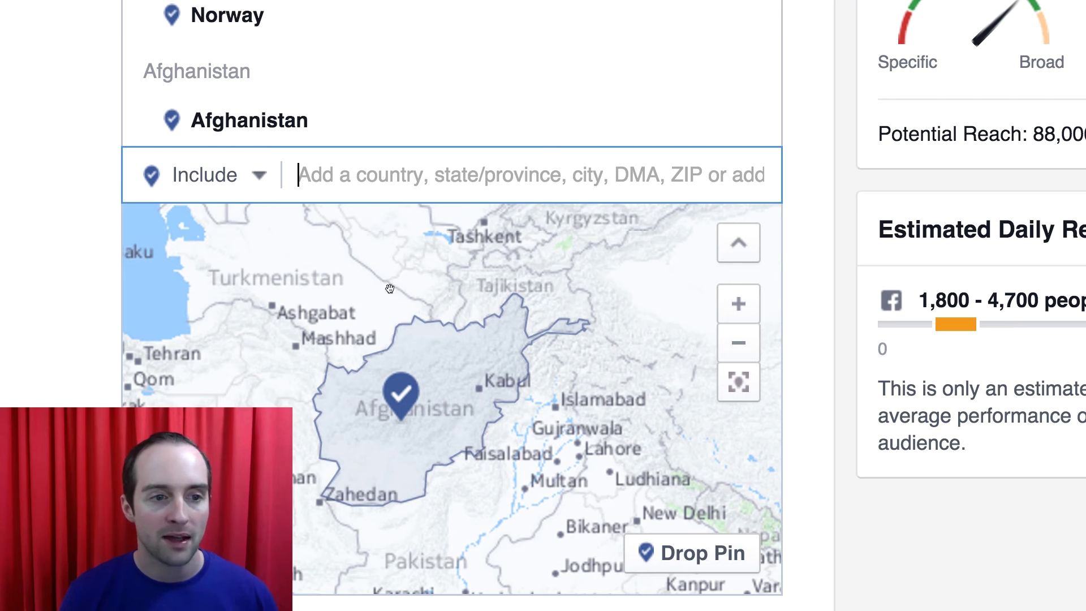
# - Add the countries Guatemala and Iceland to the ad set's included locations
pyautogui.write('g')
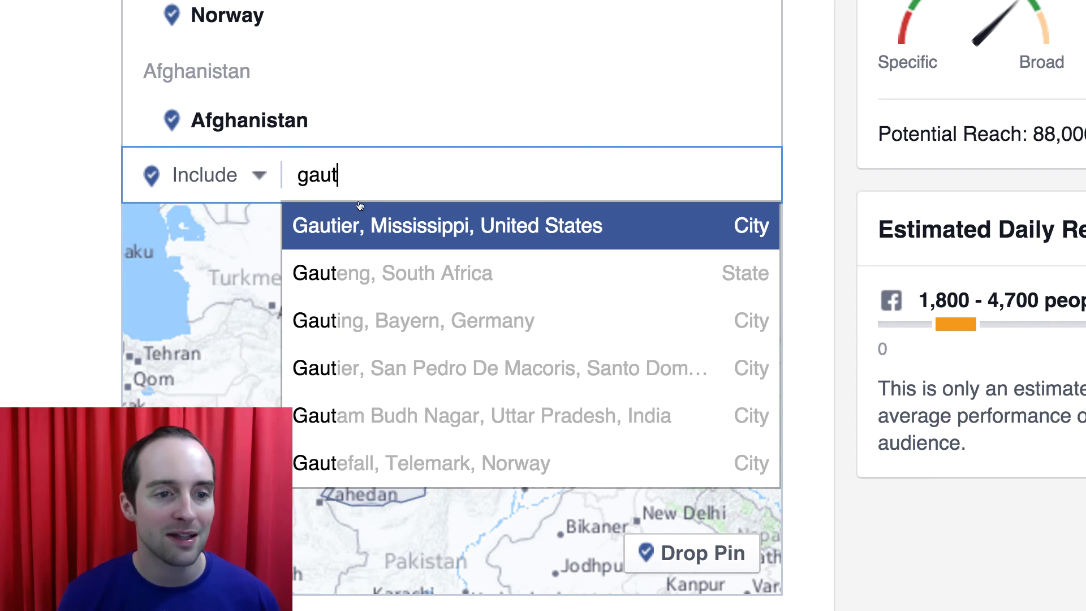
pyautogui.write('uat')
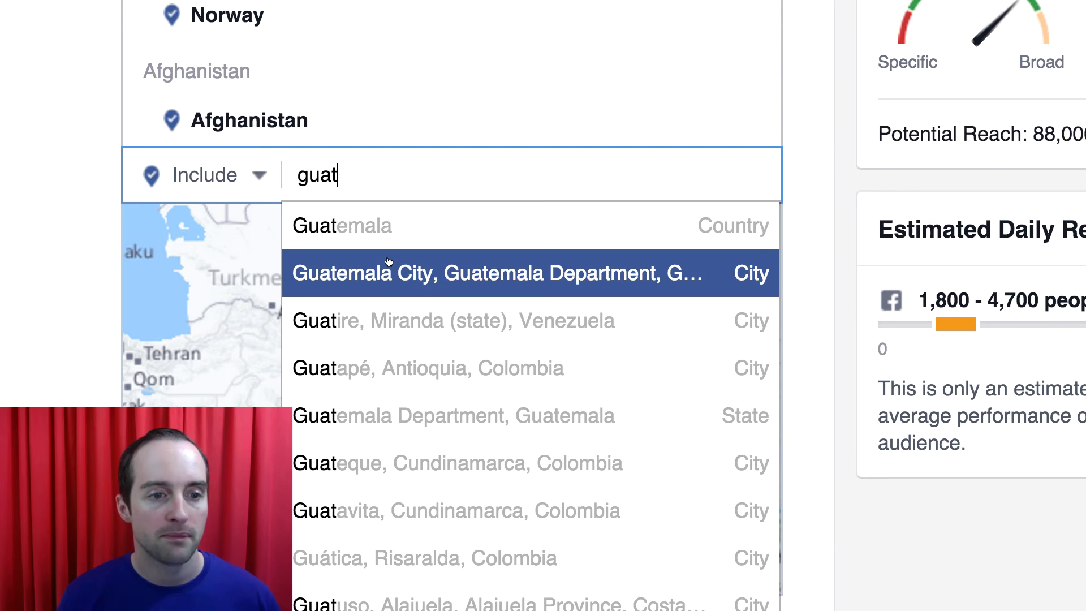
pyautogui.click(383, 226)
pyautogui.write('iceland')
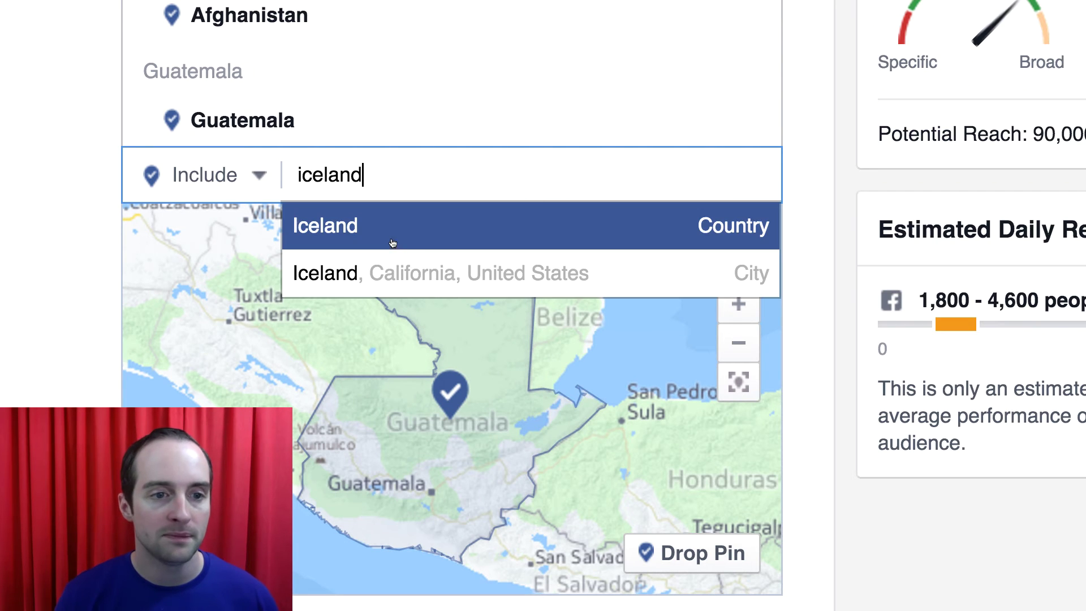
pyautogui.click(423, 239)
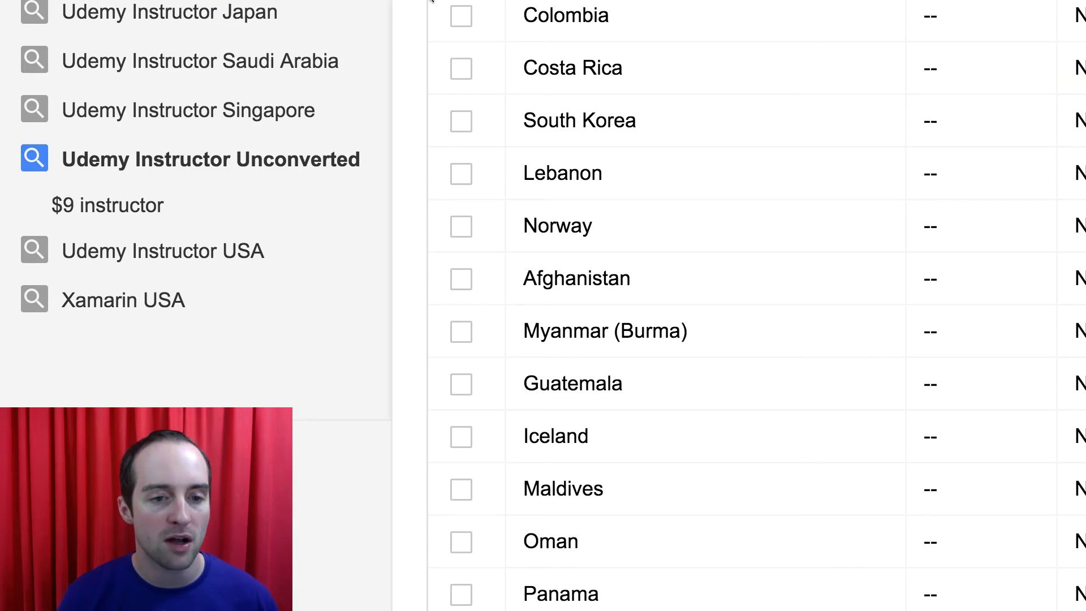
# - Check the AdWords location report for the country after Iceland and add Maldives to the included locations
pyautogui.scroll(-5, 715, 359)
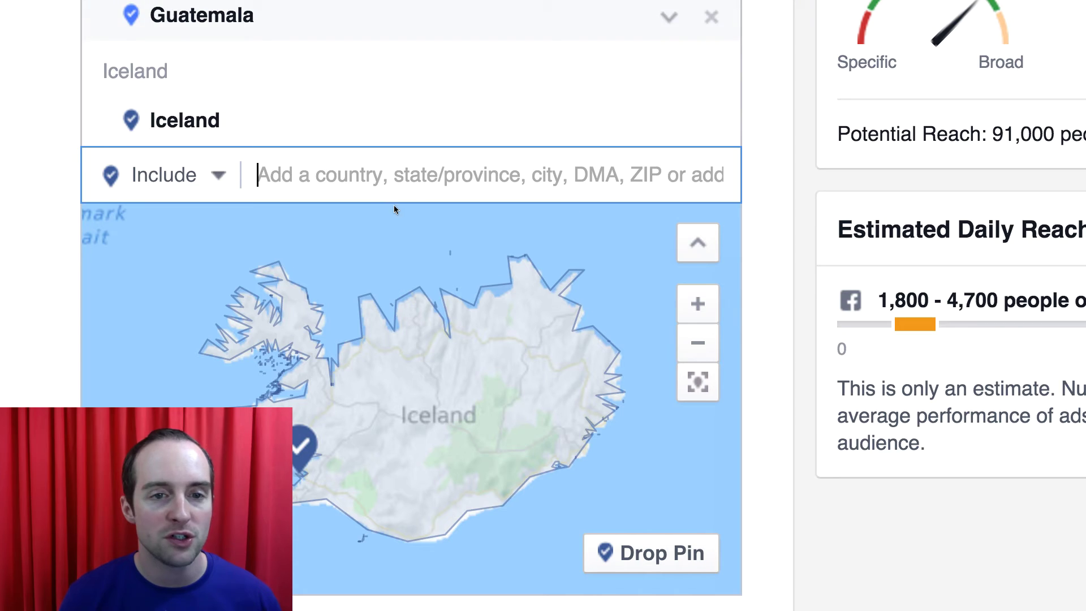
pyautogui.write('maldiv')
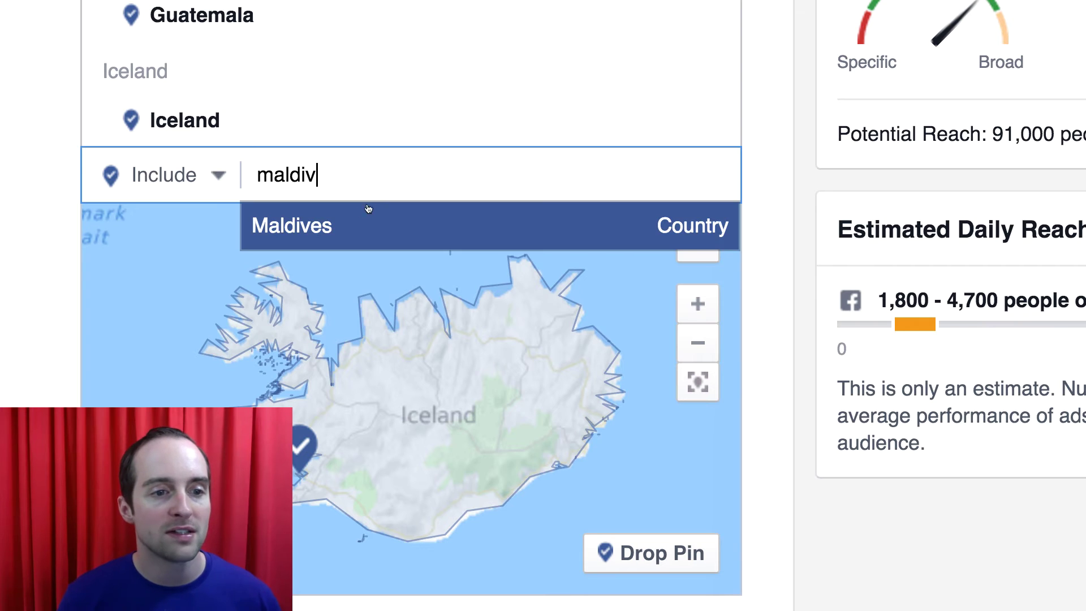
pyautogui.press('Return')
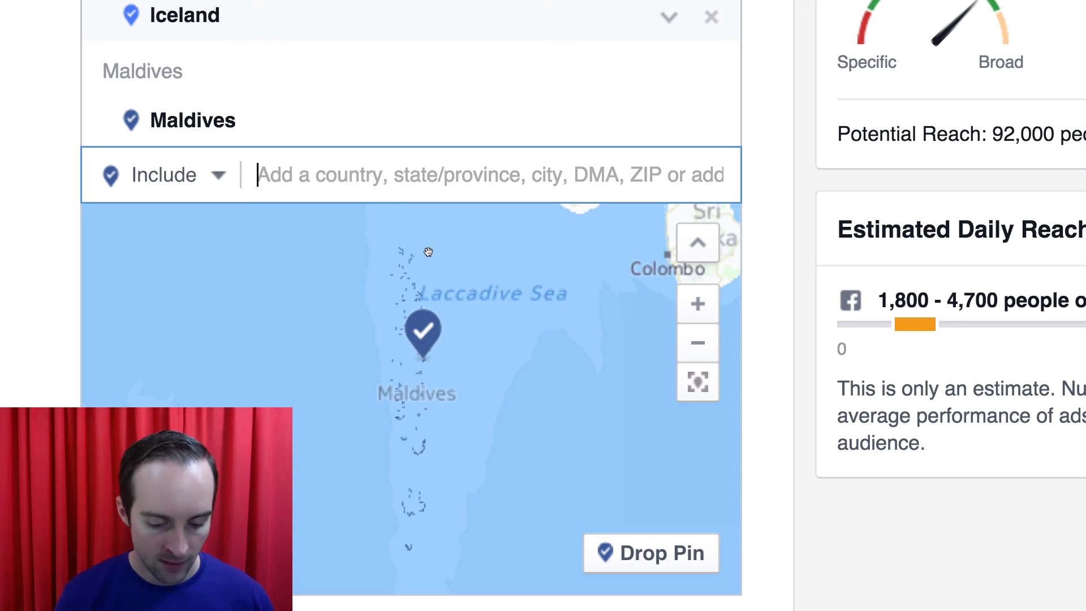
# - Try Oman as another included location of the ad set
pyautogui.write('oman')
pyautogui.press('Return')
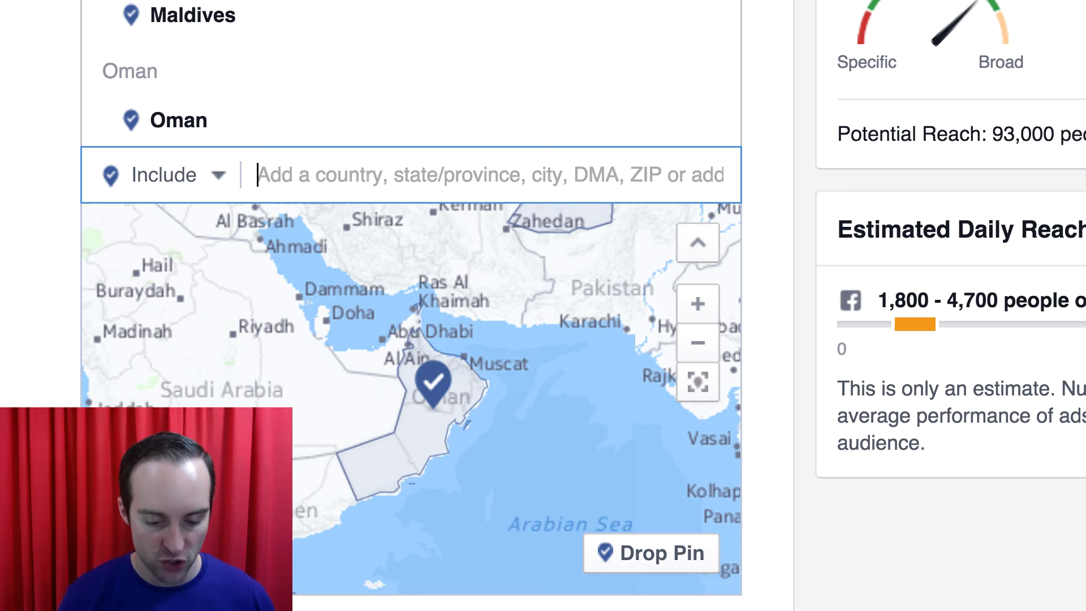
# - Add the countries Panama and Barbados to the ad set's included locations
pyautogui.write('pana')
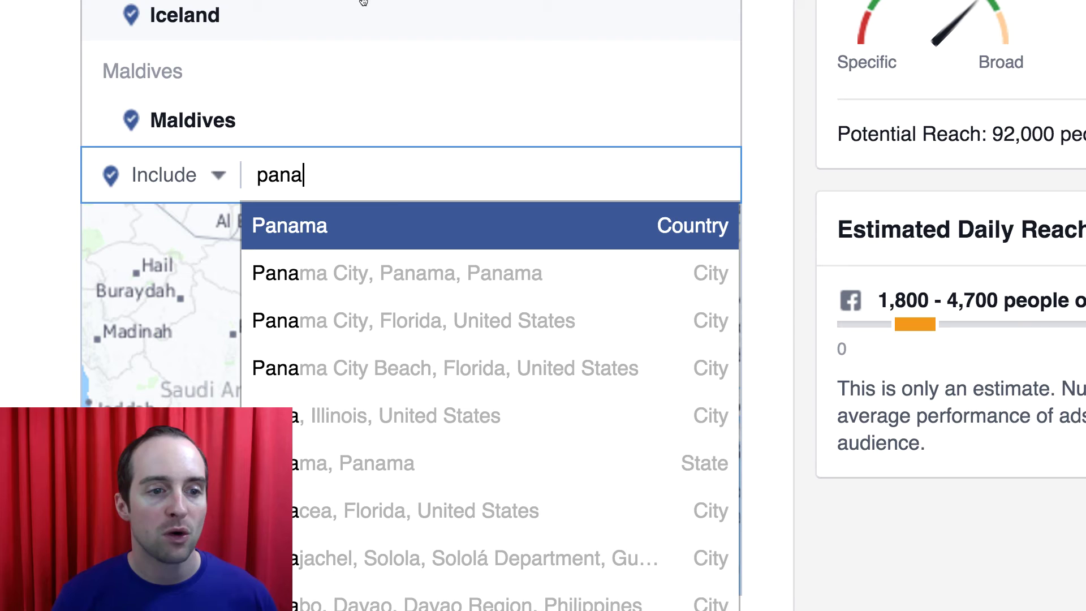
pyautogui.click(384, 222)
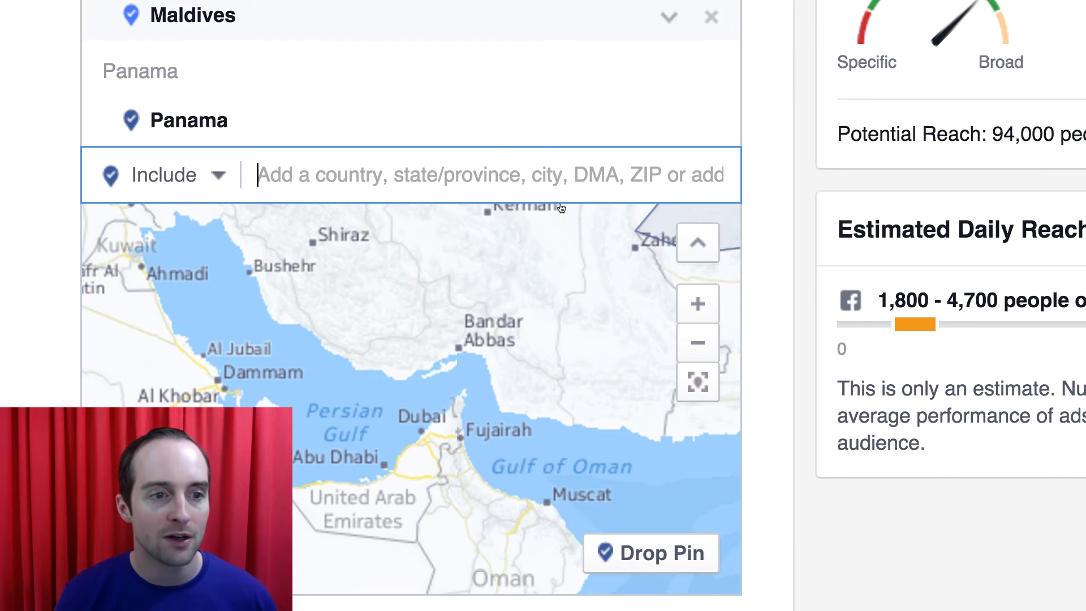
pyautogui.write('barb')
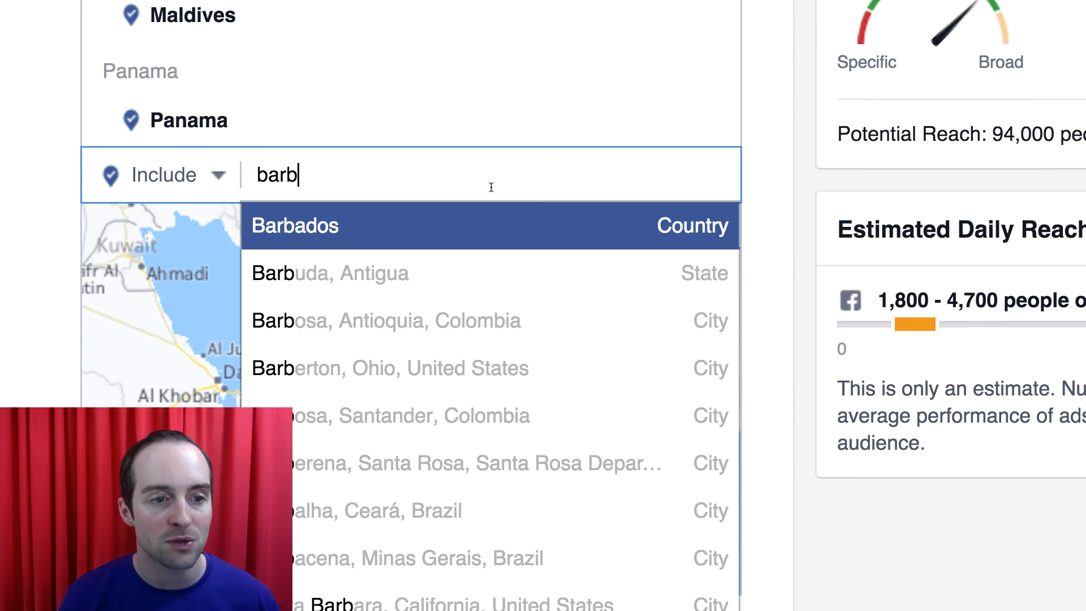
pyautogui.click(414, 233)
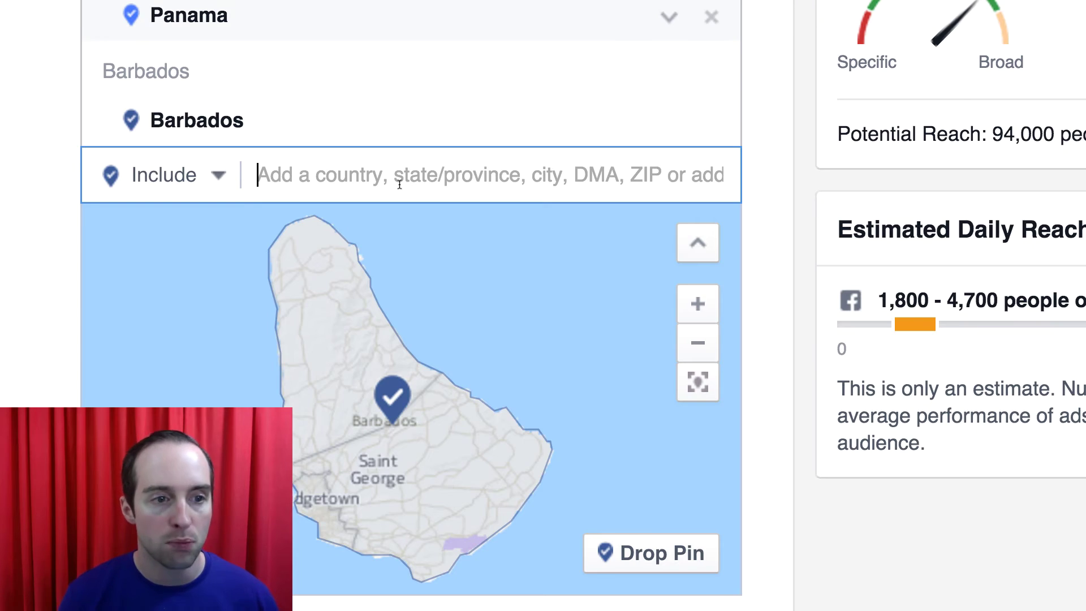
# - Add Sri Lanka and Chile to the ad set's included locations
pyautogui.write('sri')
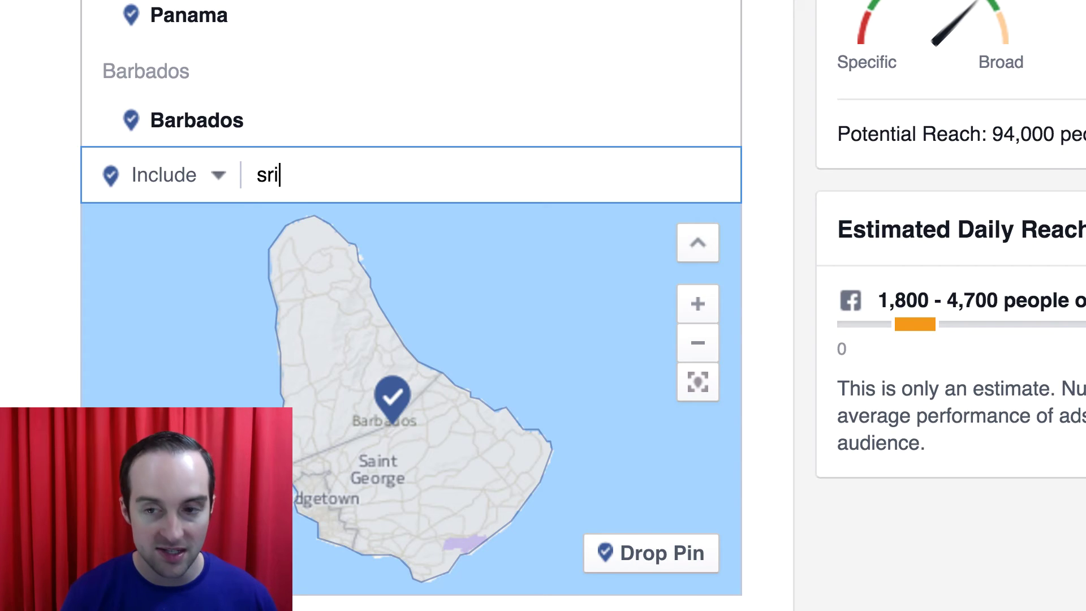
pyautogui.click(403, 211)
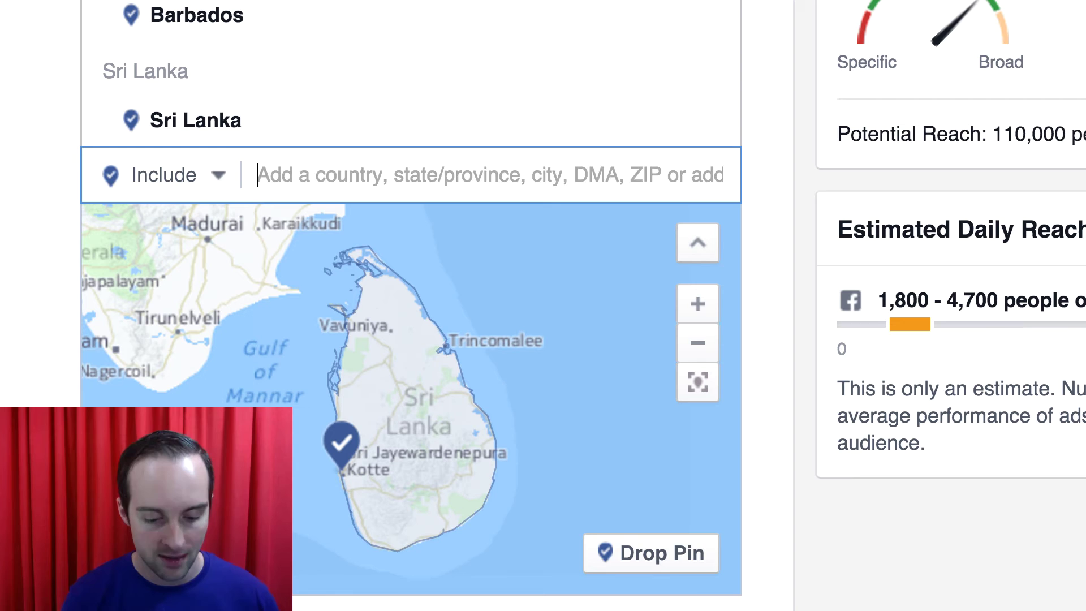
pyautogui.write('chile')
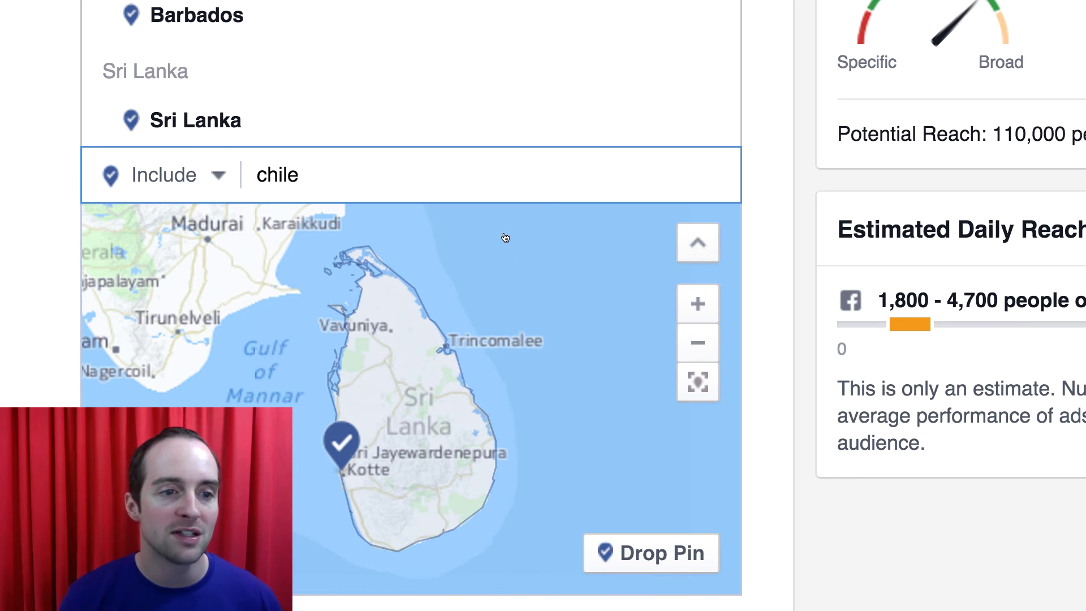
pyautogui.click(429, 243)
# - Add the countries Jamaica and Morocco to the ad set's included locations
pyautogui.write('p')
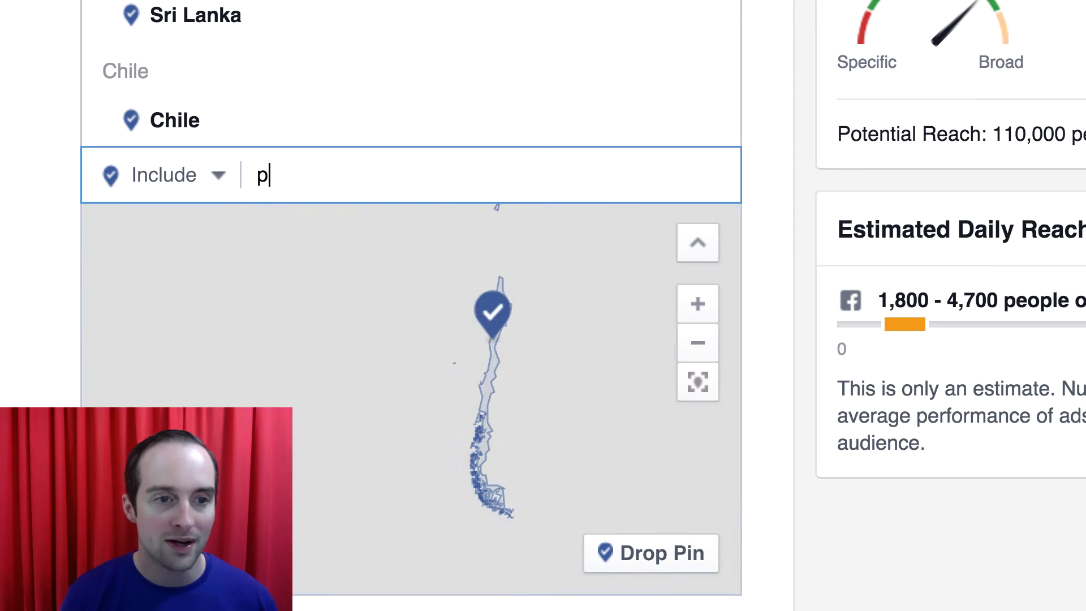
pyautogui.press('BackSpace')
pyautogui.write('jama')
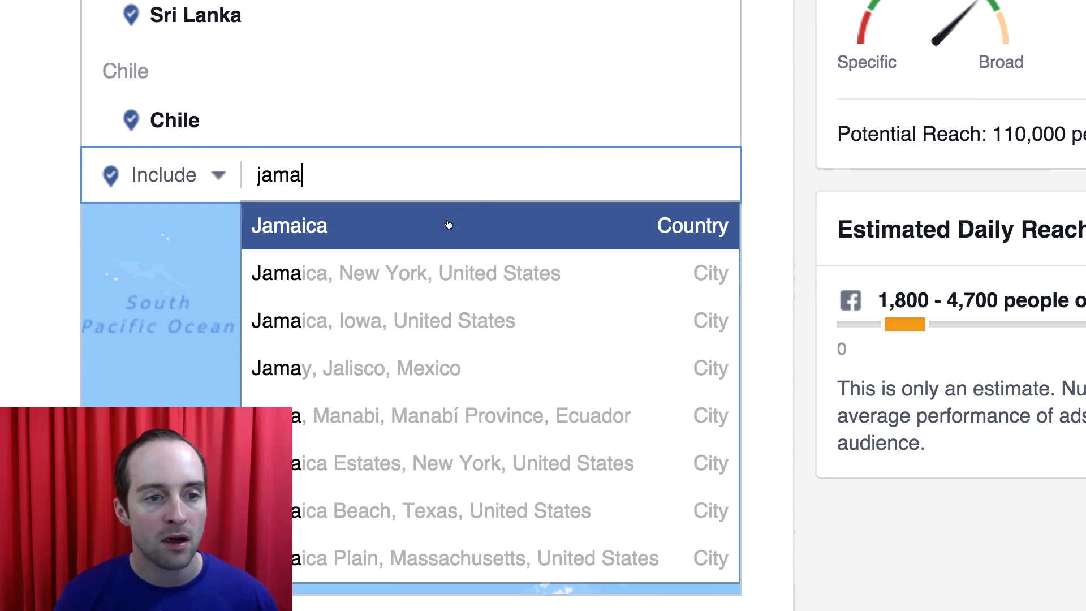
pyautogui.press('Return')
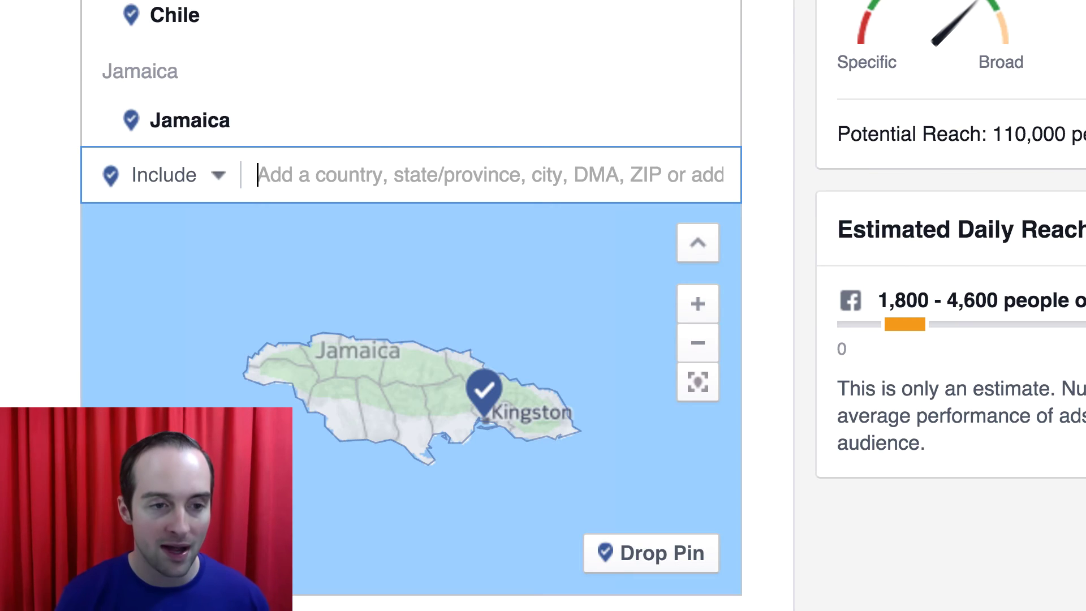
pyautogui.write('mor')
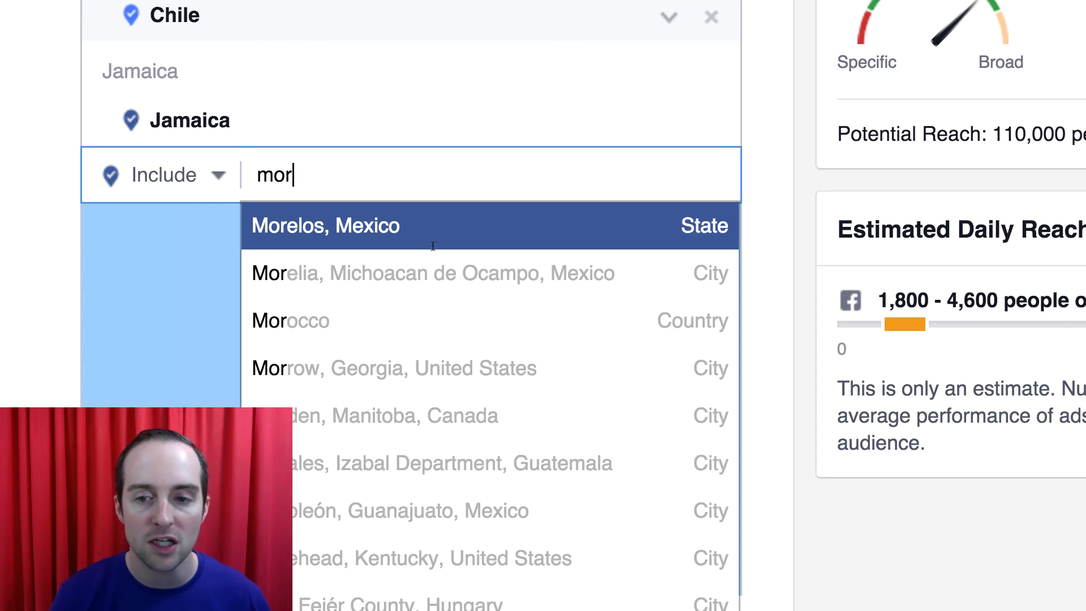
pyautogui.click(380, 320)
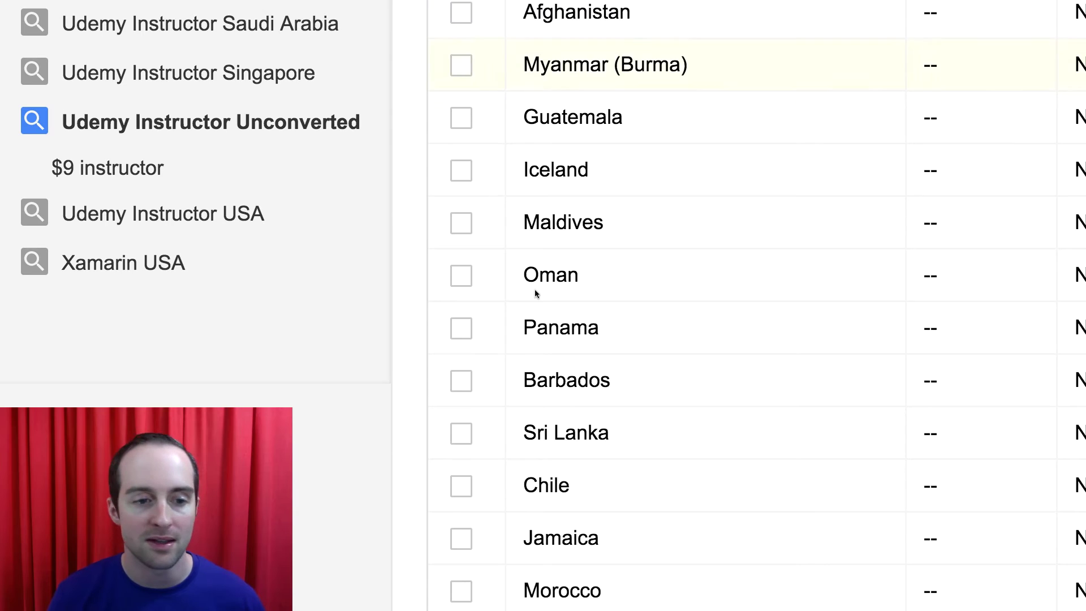
# - Check the AdWords location report for the countries after Morocco and add Zimbabwe to the included locations
pyautogui.scroll(-5, 678, 295)
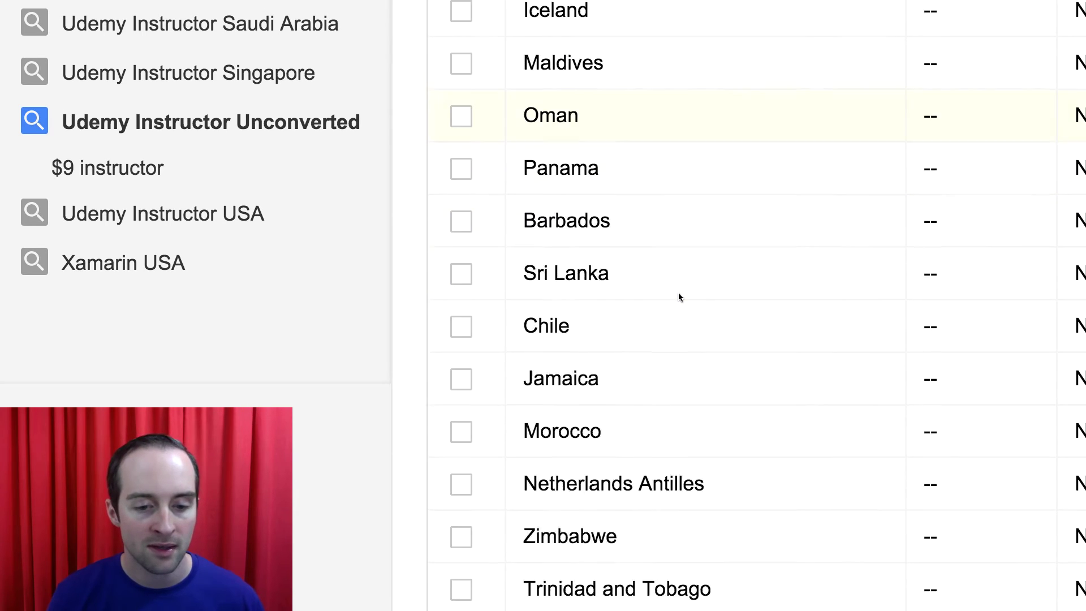
pyautogui.scroll(-1, 681, 296)
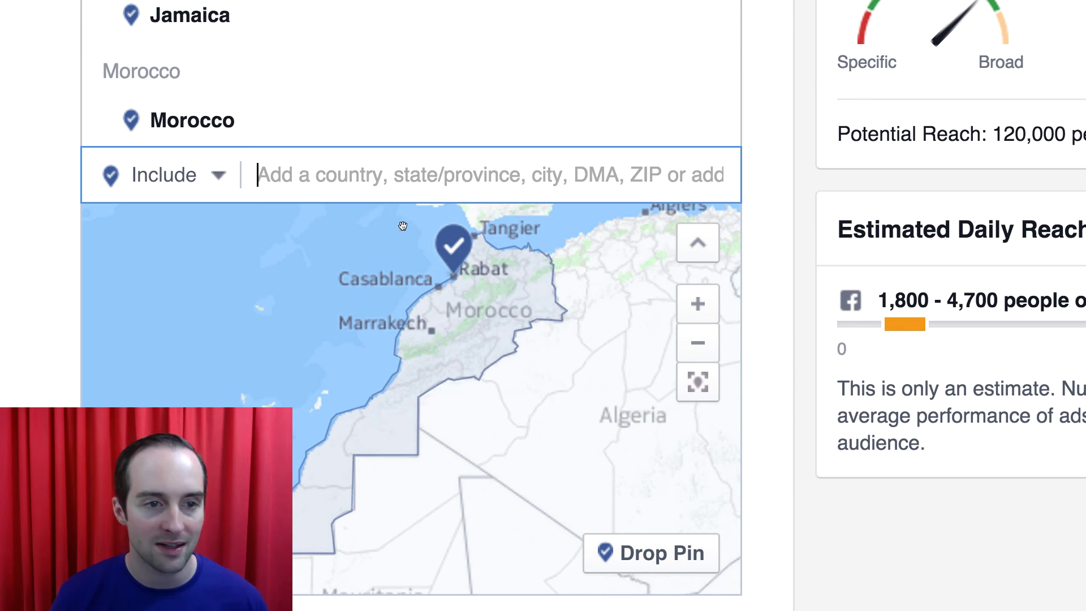
pyautogui.write('zimb')
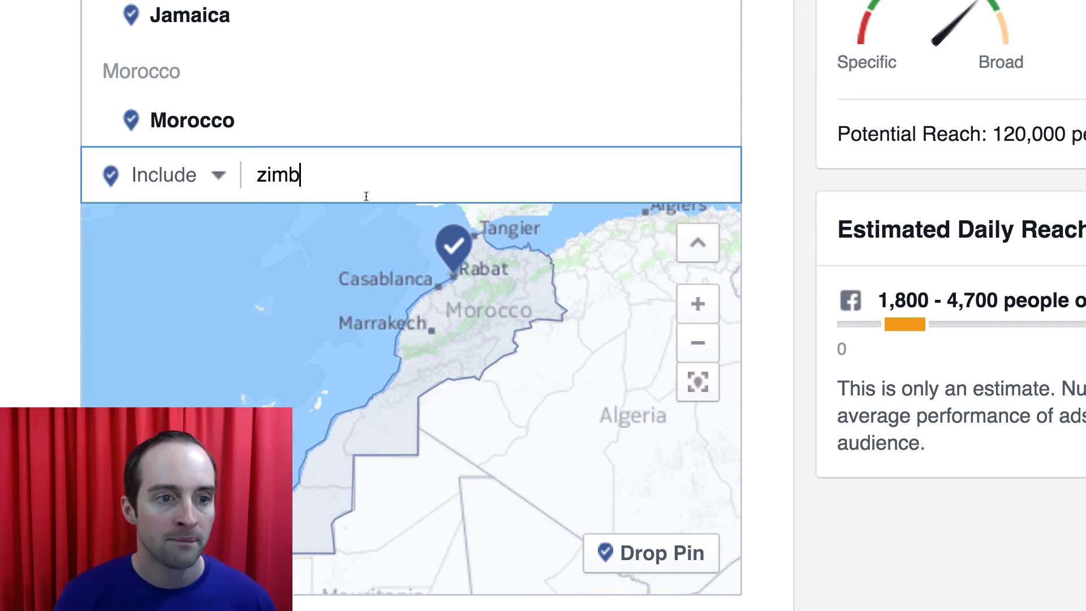
pyautogui.press('Return')
# - Add Trinidad and Tobago, Uganda, and Bosnia and Herzegovina to the ad set's included locations
pyautogui.write('trin')
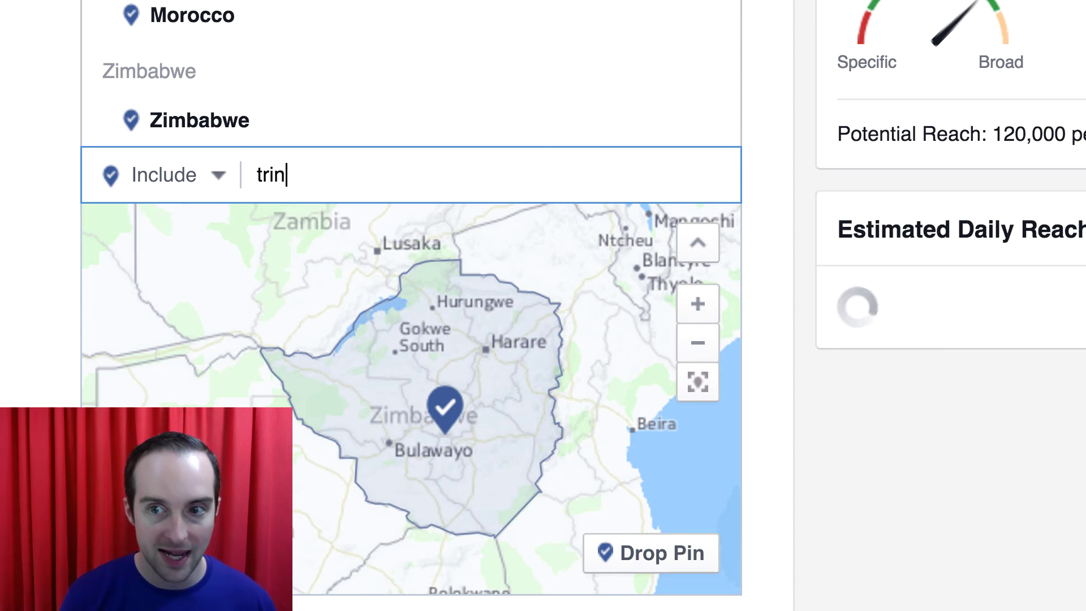
pyautogui.write('g')
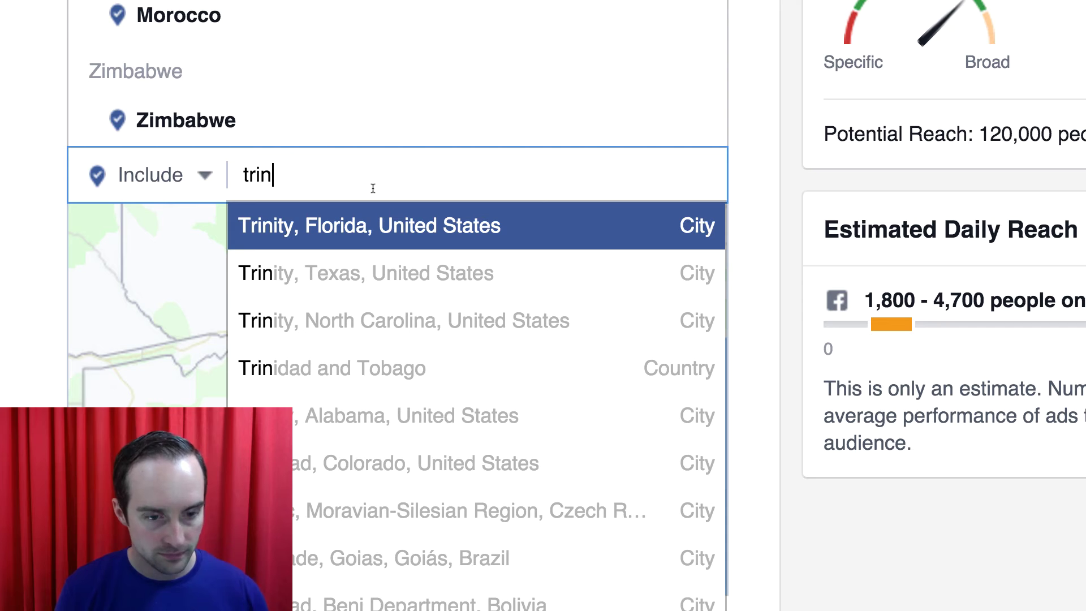
pyautogui.click(437, 225)
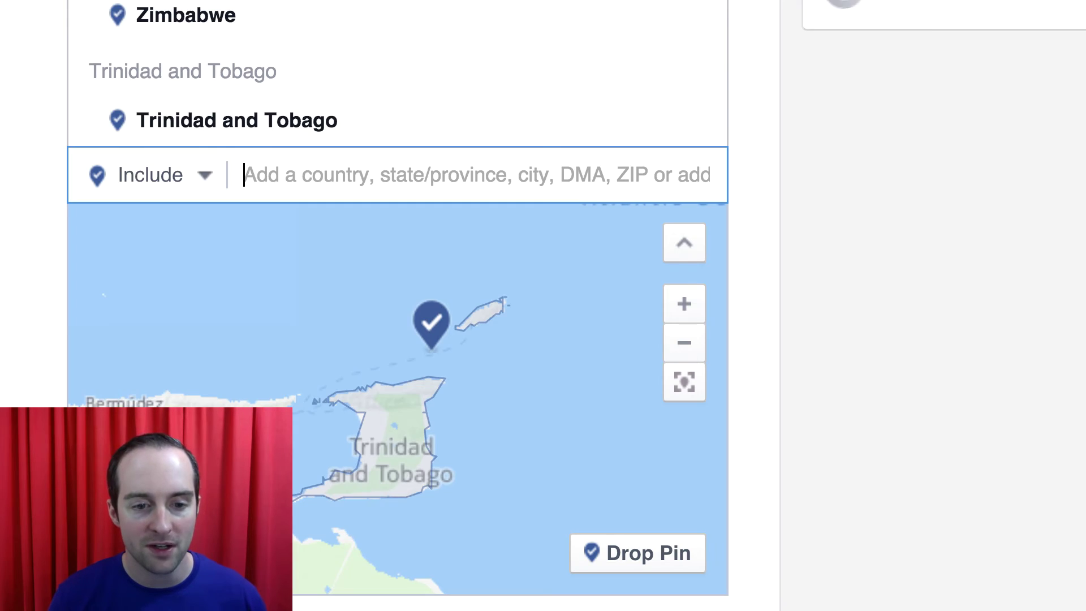
pyautogui.write('ugand')
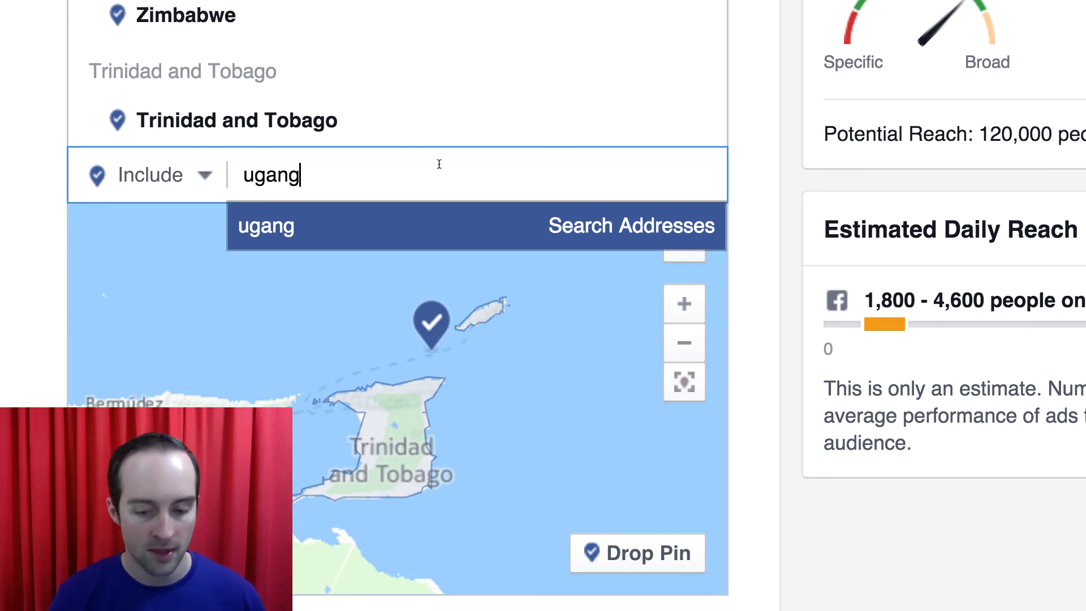
pyautogui.click(413, 225)
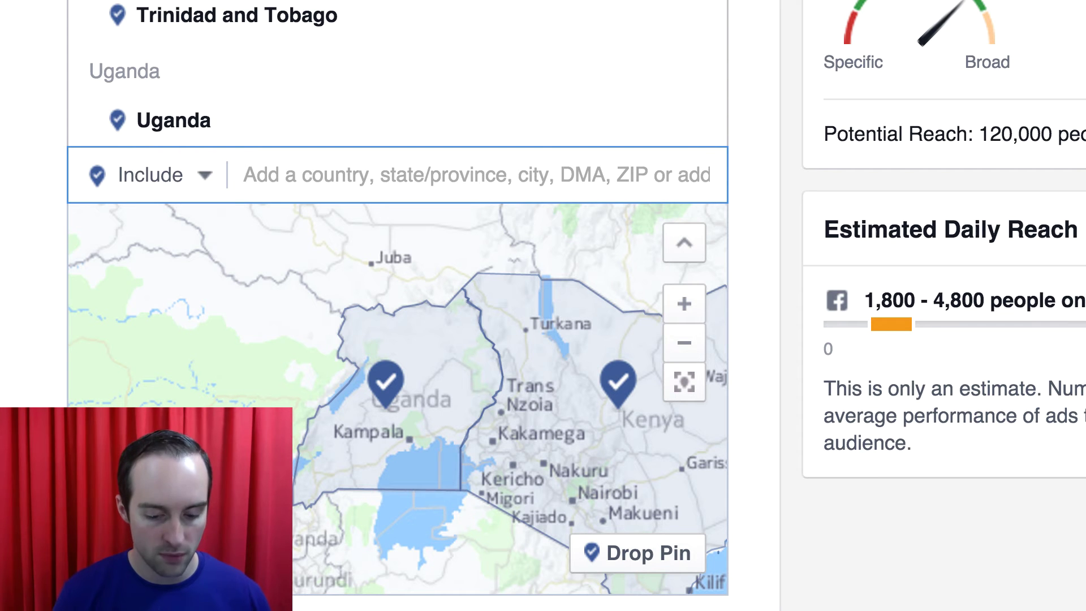
pyautogui.write('bosni')
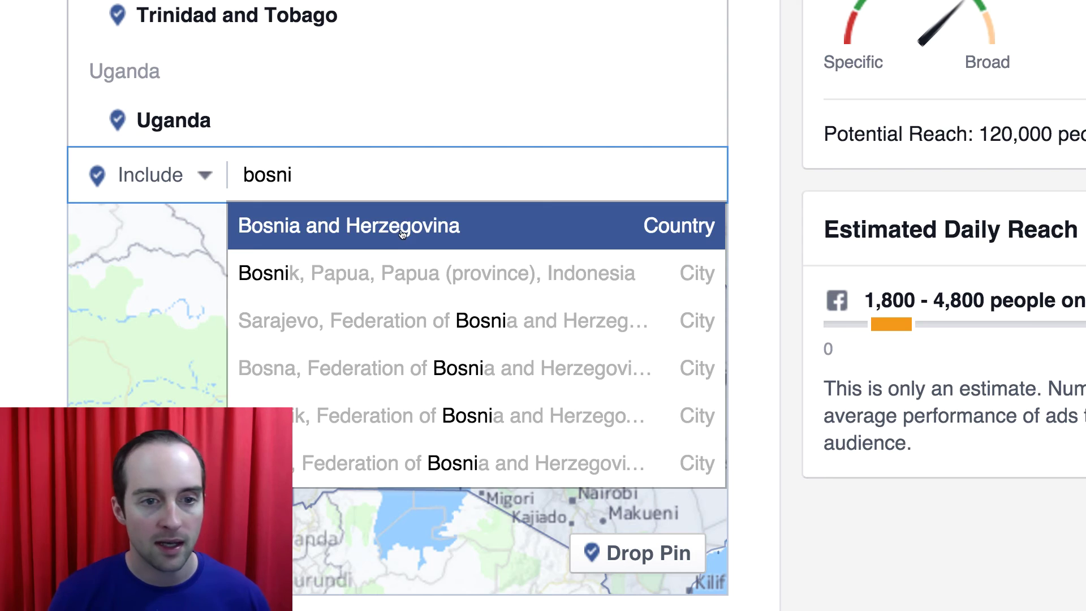
pyautogui.click(402, 233)
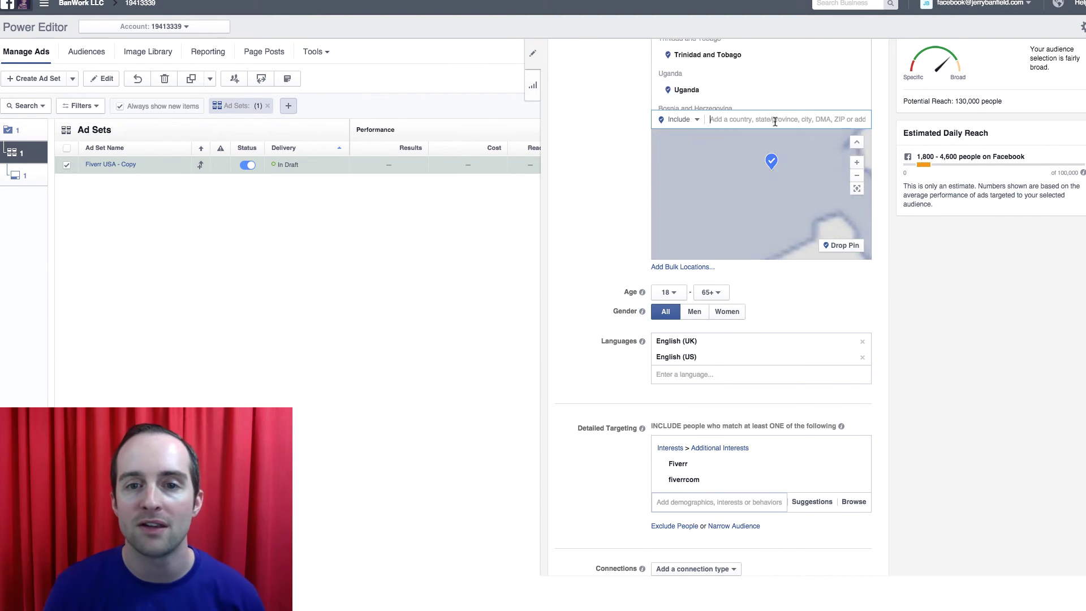
# - Rename the ad set copy as Fiverr Unconverted 2 and publish the pending changes
pyautogui.scroll(10, 775, 121)
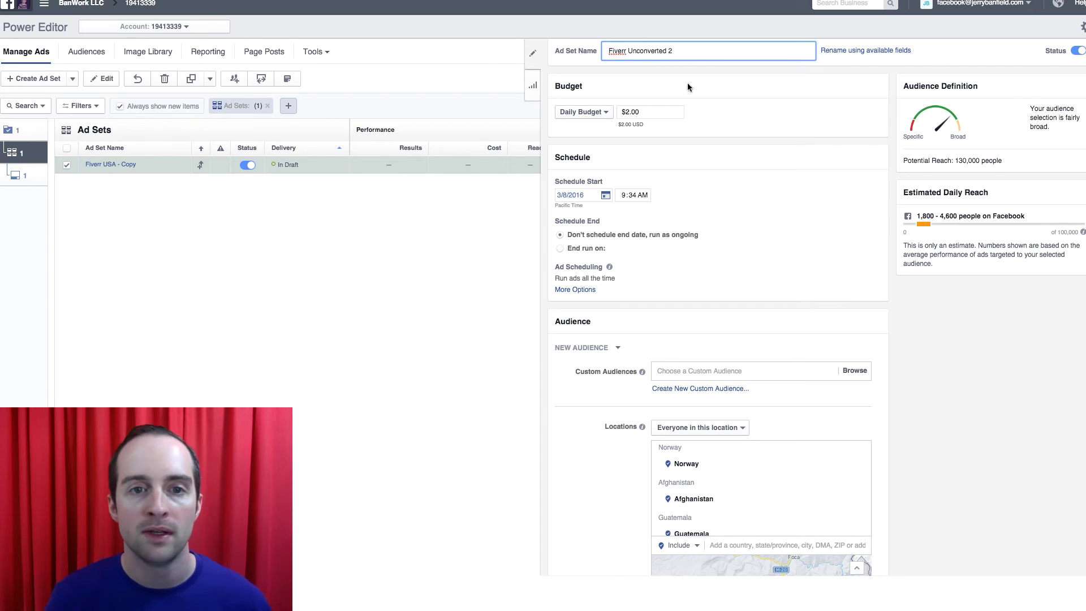
pyautogui.click(531, 57)
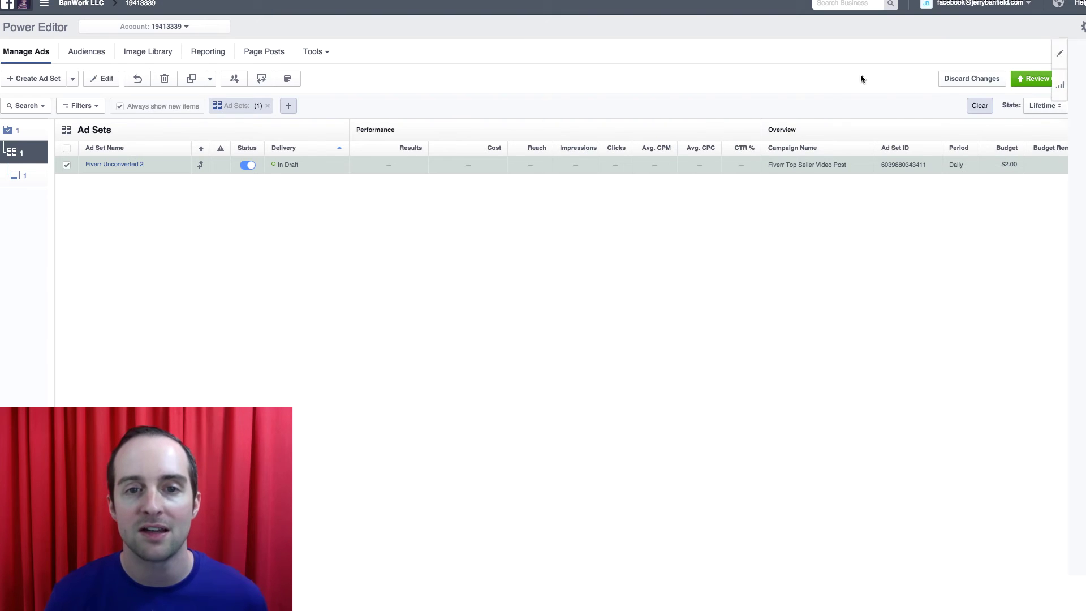
pyautogui.click(1043, 80)
pyautogui.click(753, 259)
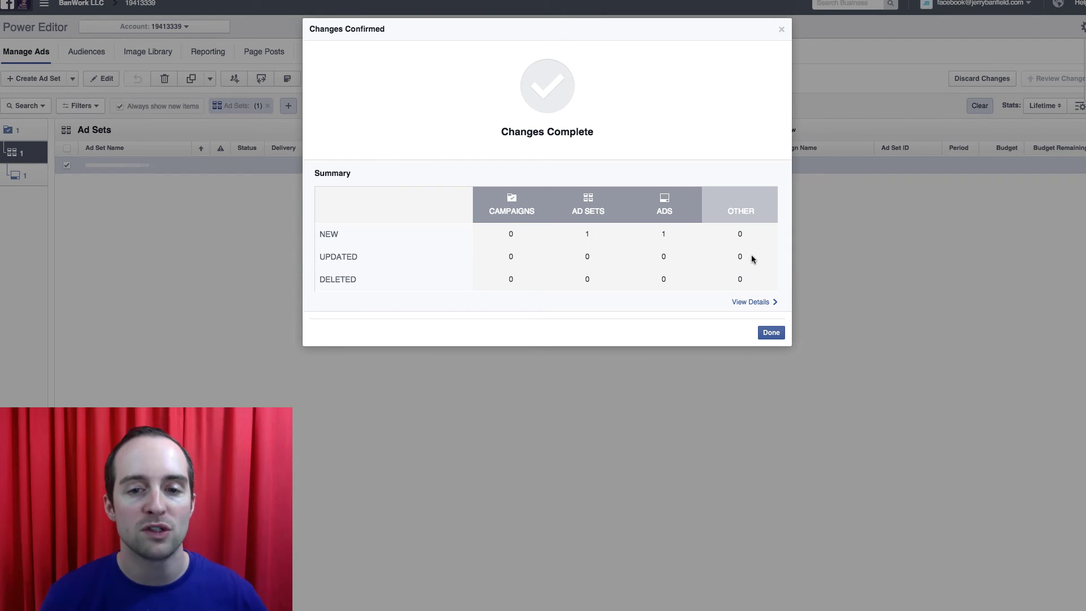
pyautogui.click(770, 332)
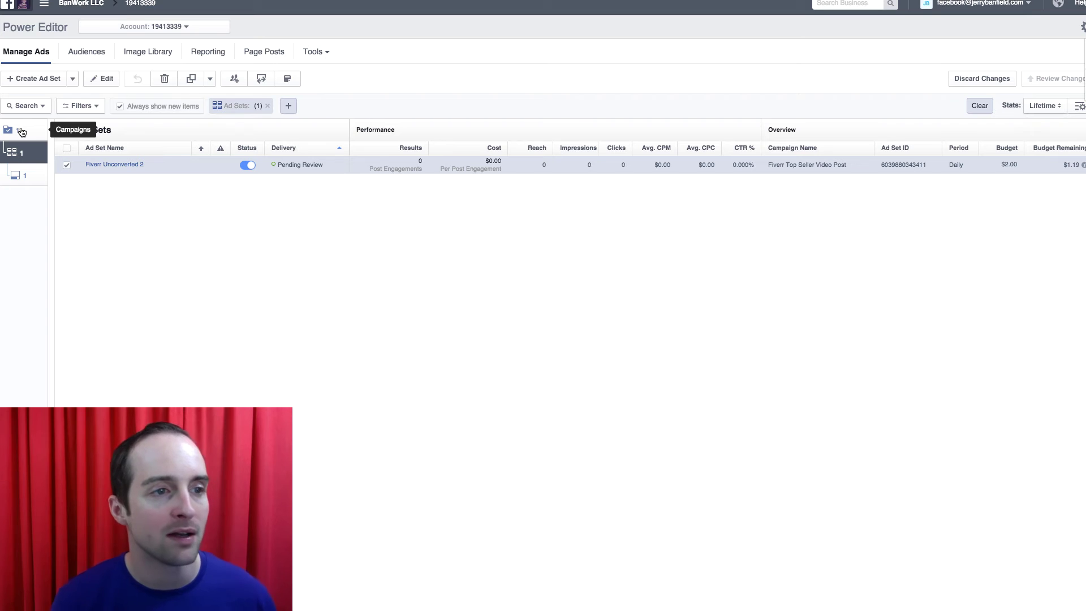
# - Duplicate the campaign's five Fiverr ad sets together, leaving out the remarketing one and keeping the same campaign
pyautogui.click(266, 107)
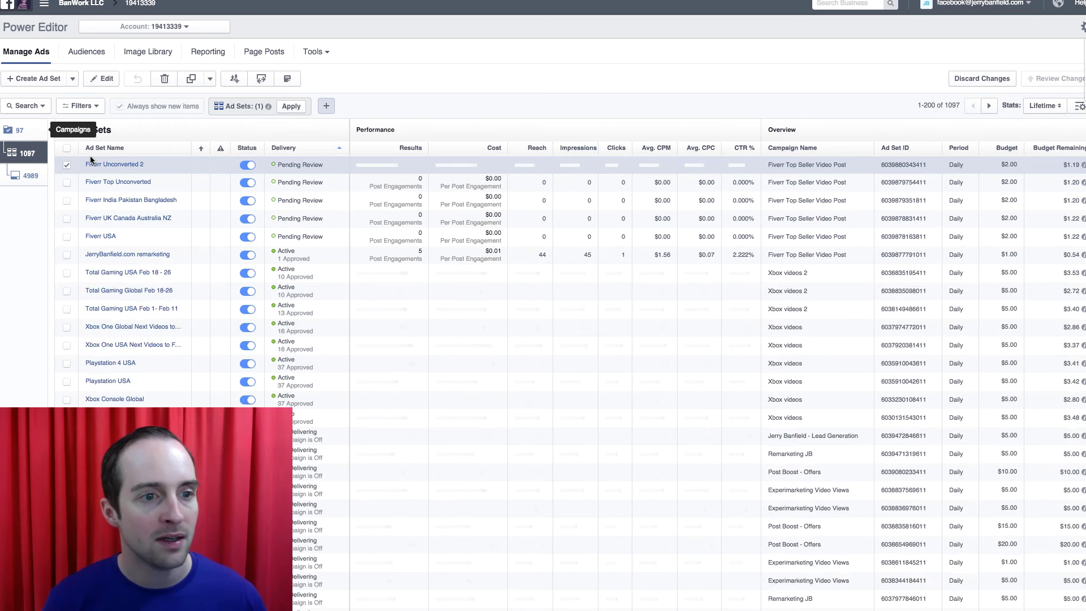
pyautogui.click(17, 130)
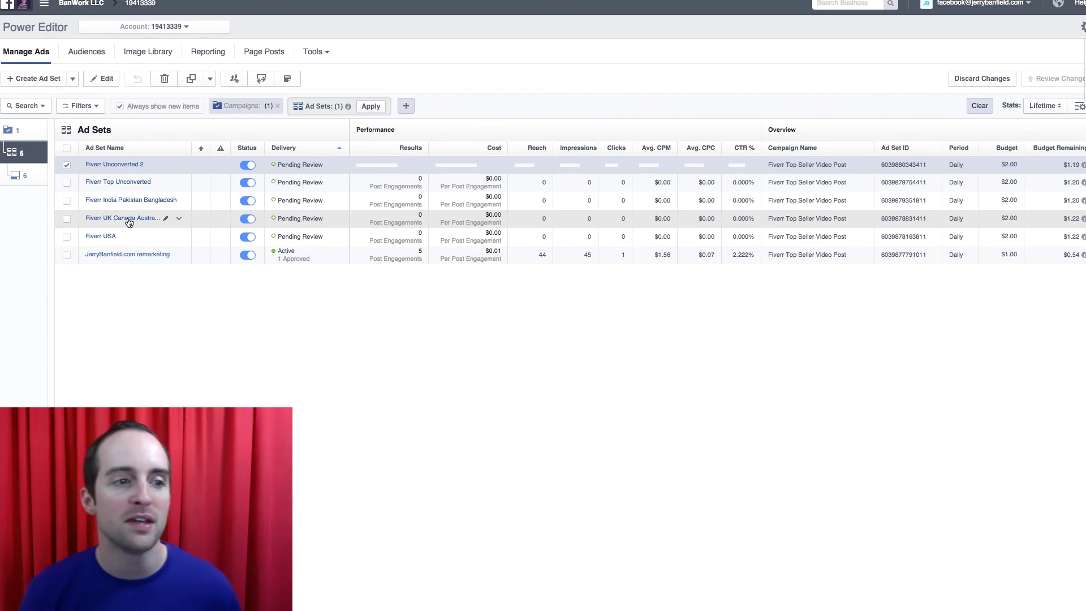
pyautogui.click(67, 167)
pyautogui.click(66, 237)
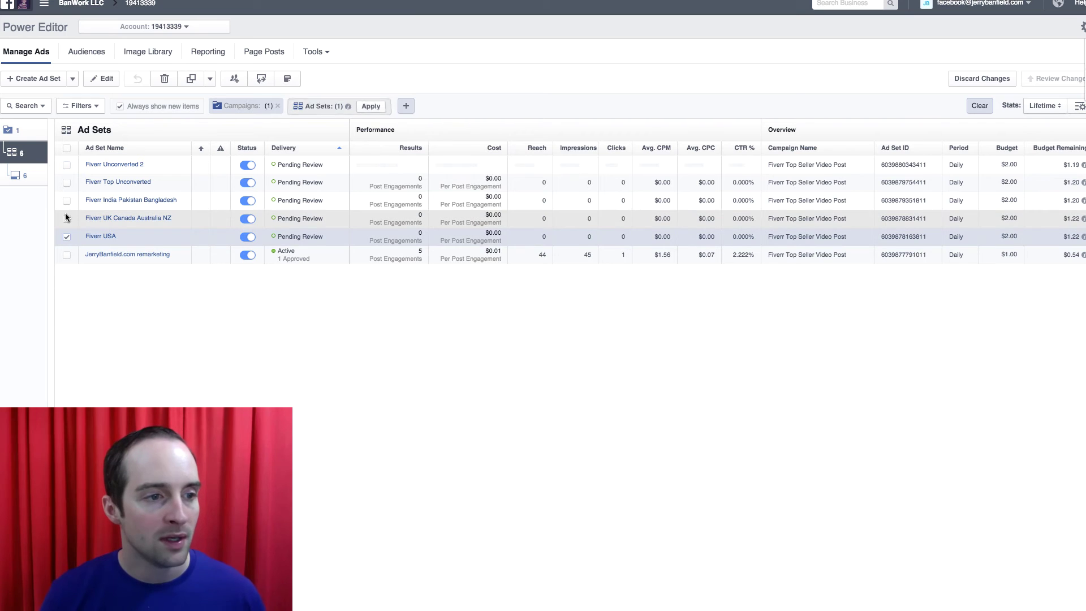
pyautogui.keyDown('shift'); pyautogui.click(67, 199); pyautogui.keyUp('shift')
pyautogui.click(67, 182)
pyautogui.click(67, 164)
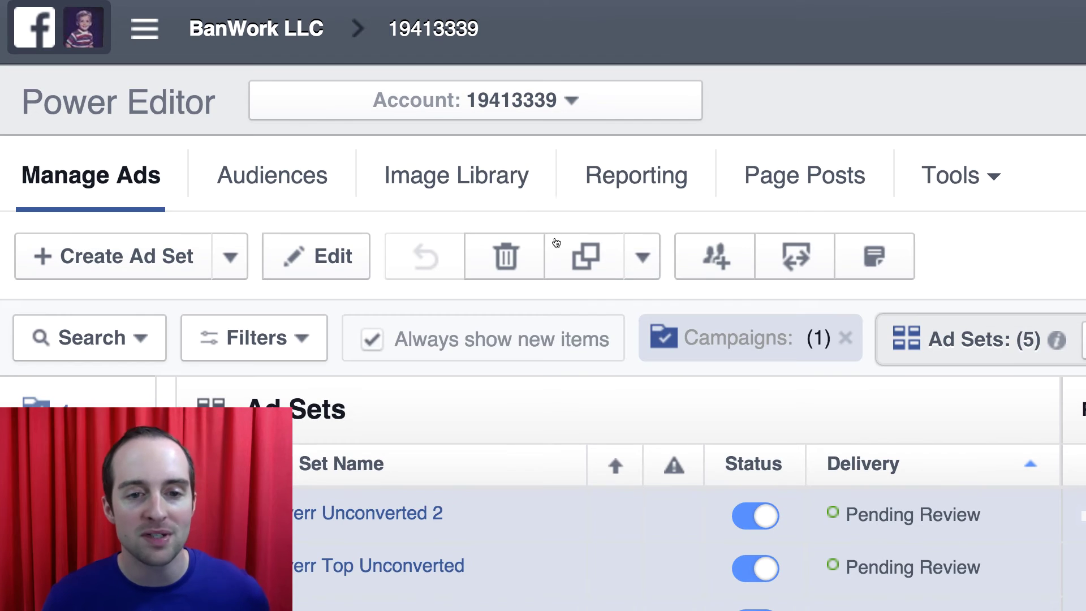
pyautogui.click(191, 79)
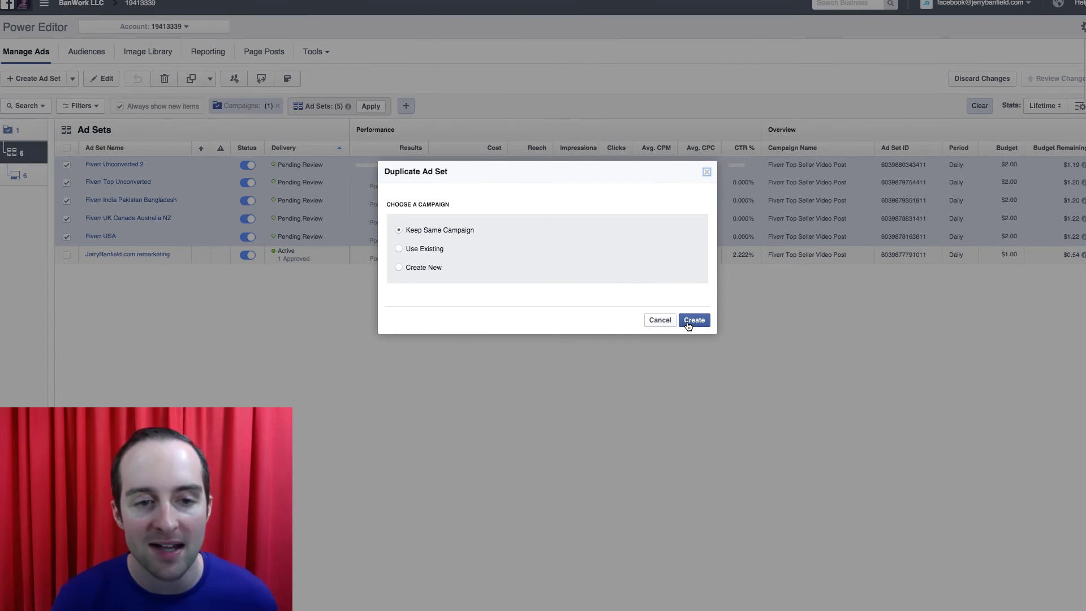
pyautogui.click(688, 320)
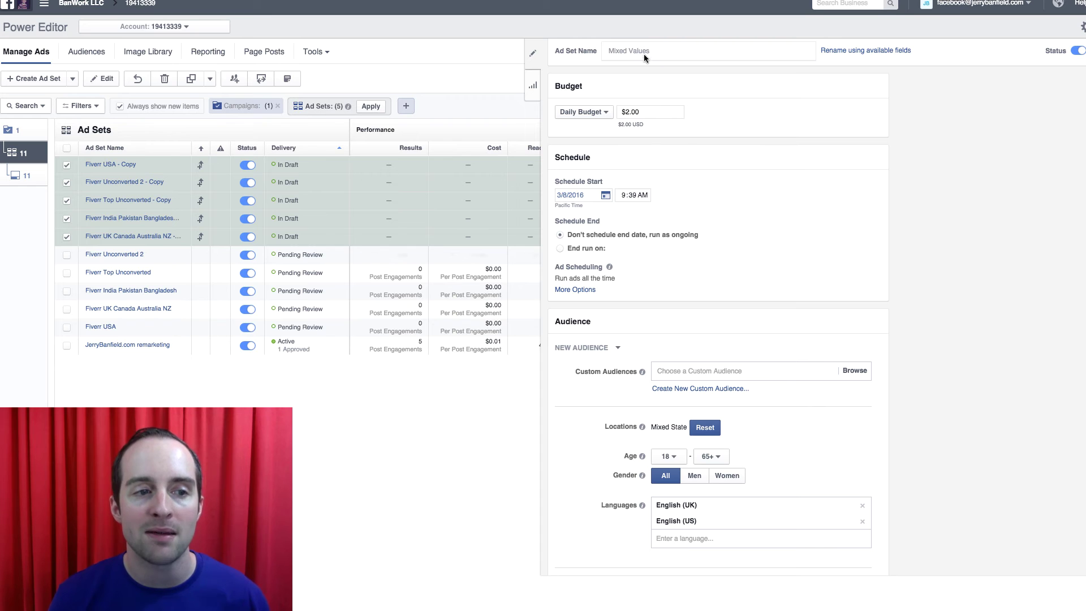
# - Examine the suggested interests in the duplicated ad sets' detailed targeting for ones related to Fiverr and freelancing
pyautogui.scroll(-5, 738, 372)
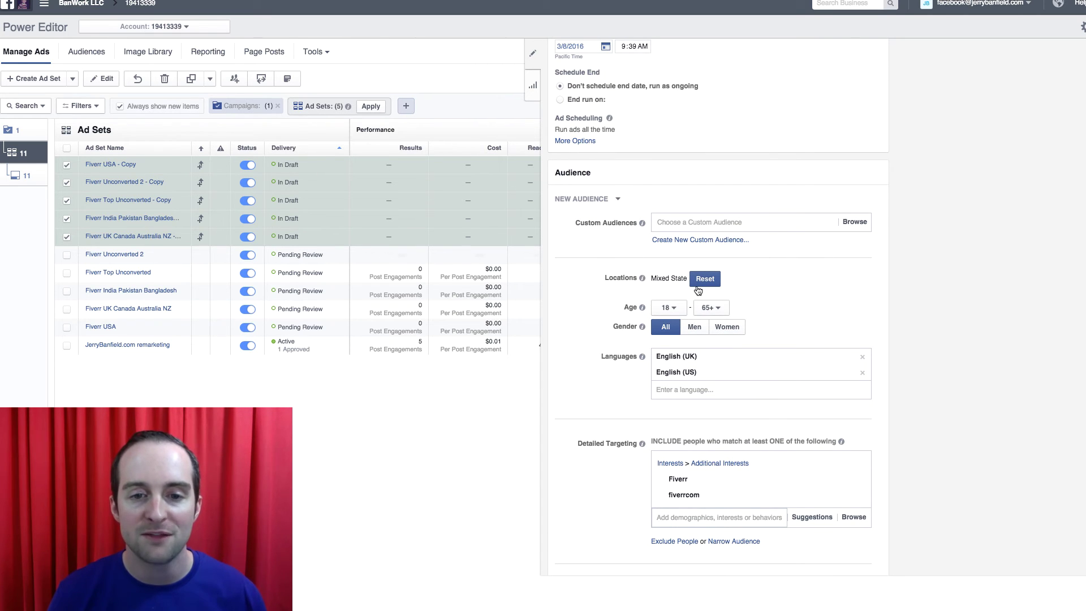
pyautogui.scroll(-4, 787, 286)
pyautogui.moveTo(763, 322)
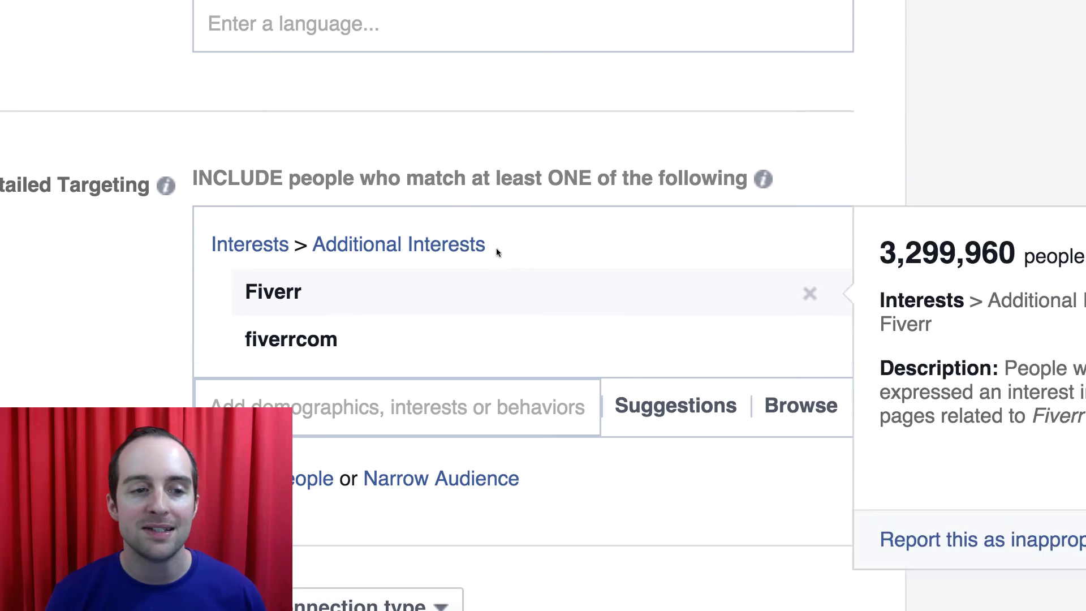
pyautogui.click(645, 406)
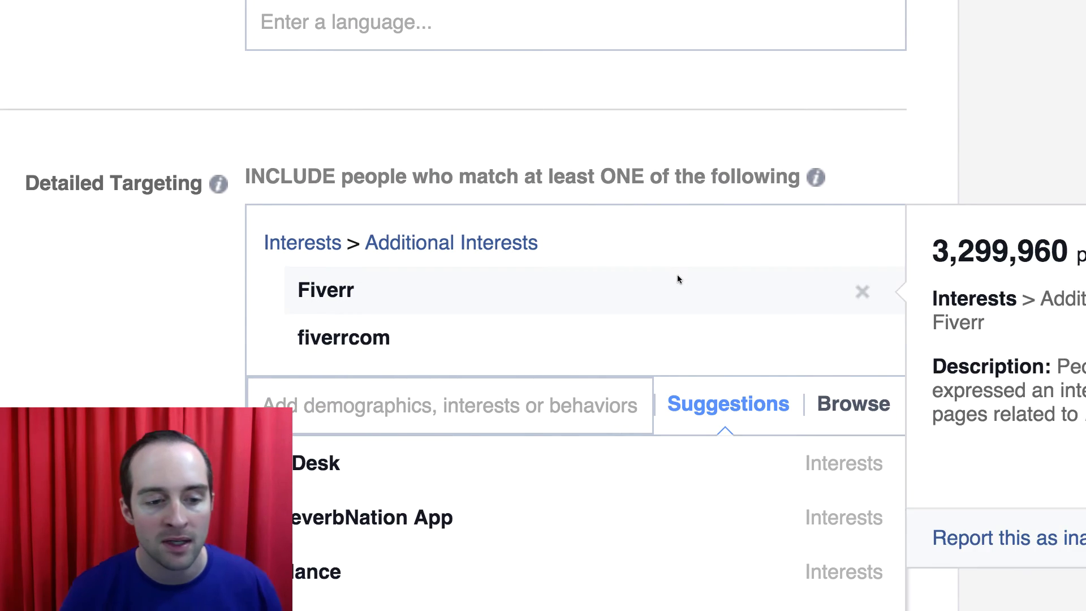
pyautogui.scroll(-3, 677, 274)
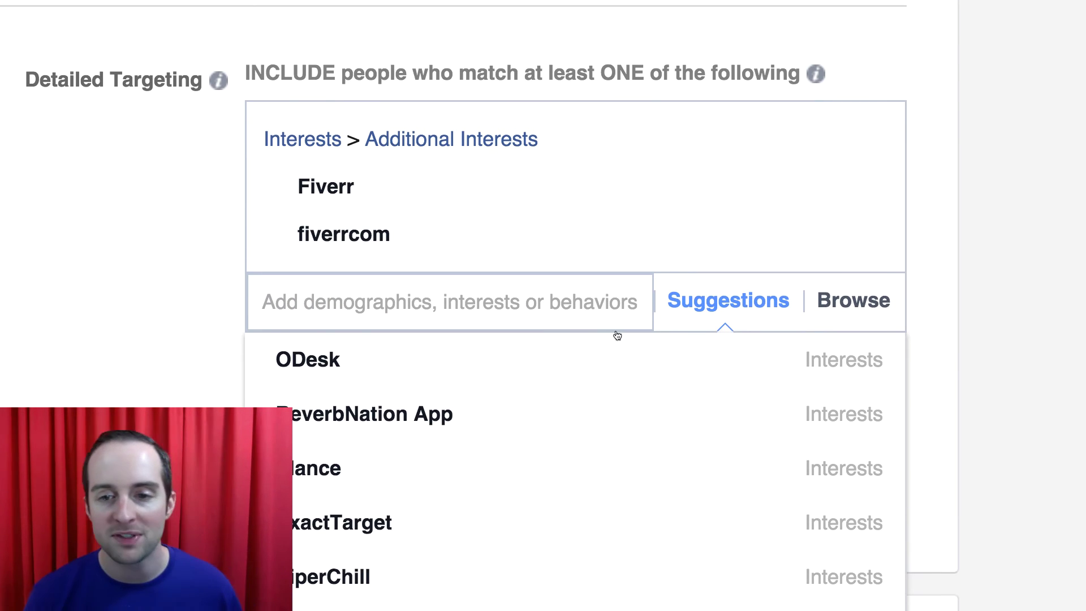
pyautogui.moveTo(623, 353)
pyautogui.scroll(-1, 623, 353)
pyautogui.moveTo(629, 419)
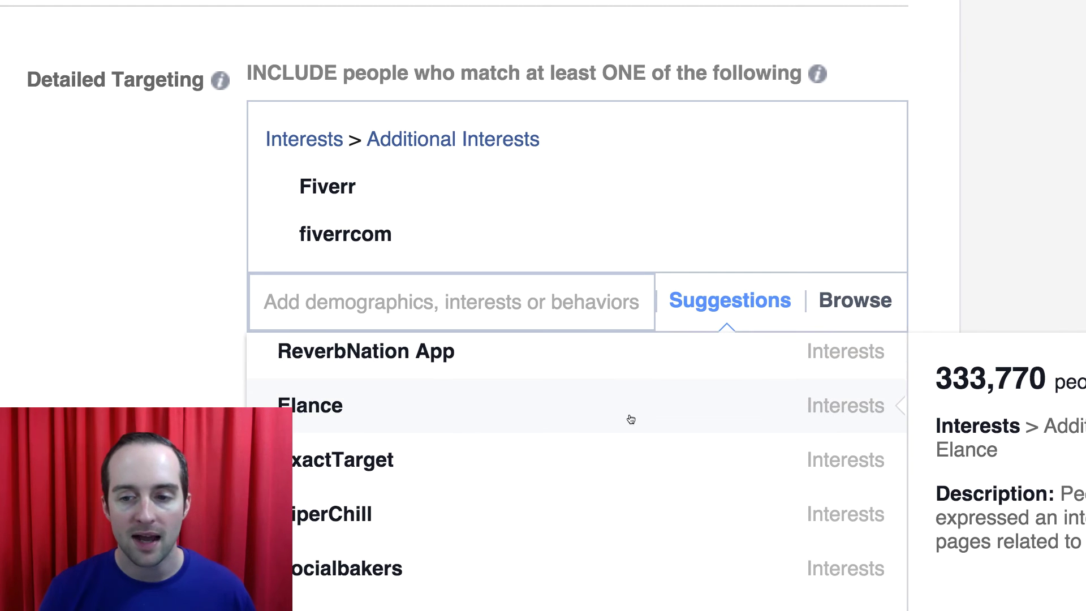
pyautogui.scroll(-4, 627, 447)
pyautogui.scroll(1, 616, 420)
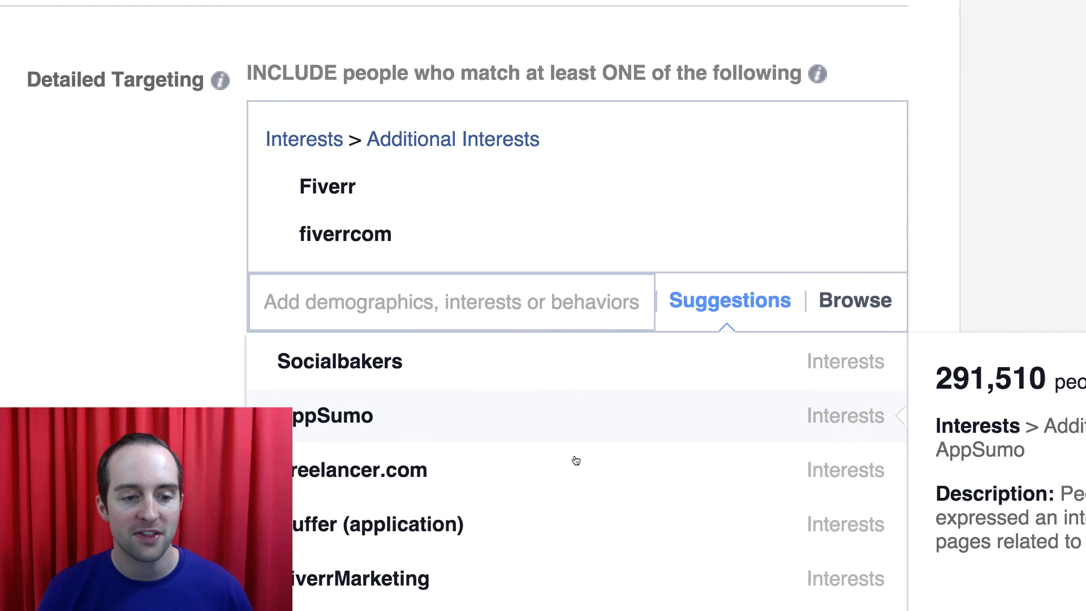
pyautogui.moveTo(570, 468)
pyautogui.scroll(-2, 569, 469)
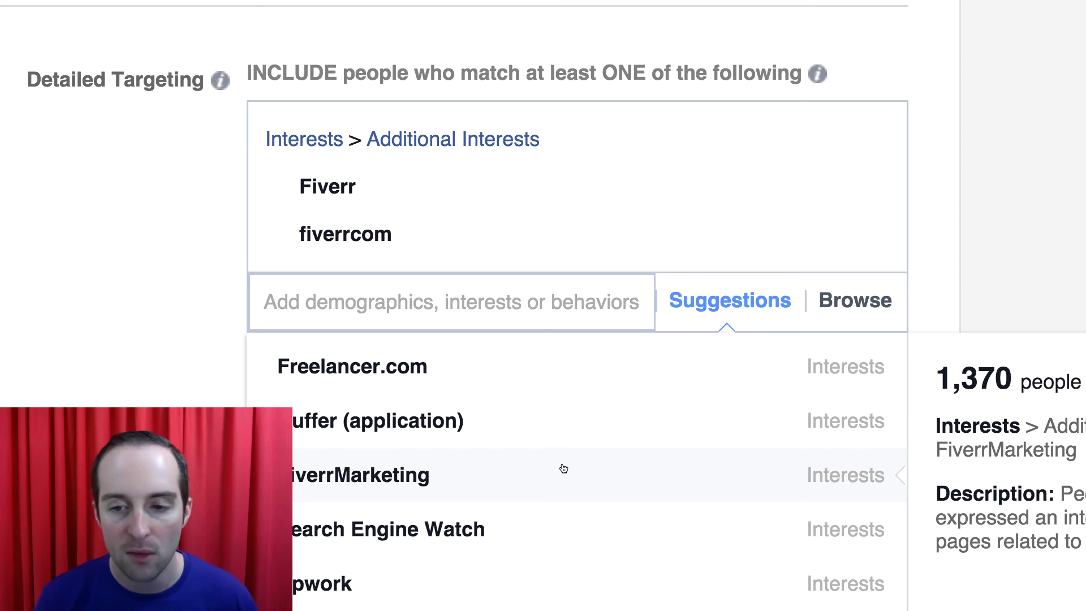
pyautogui.scroll(-3, 564, 468)
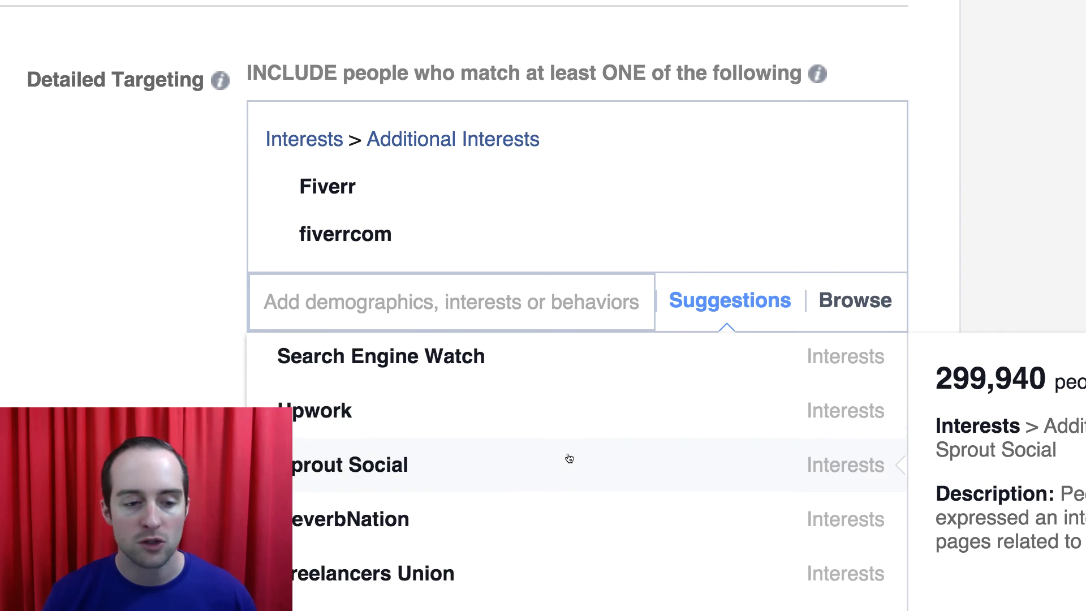
pyautogui.scroll(-5, 569, 459)
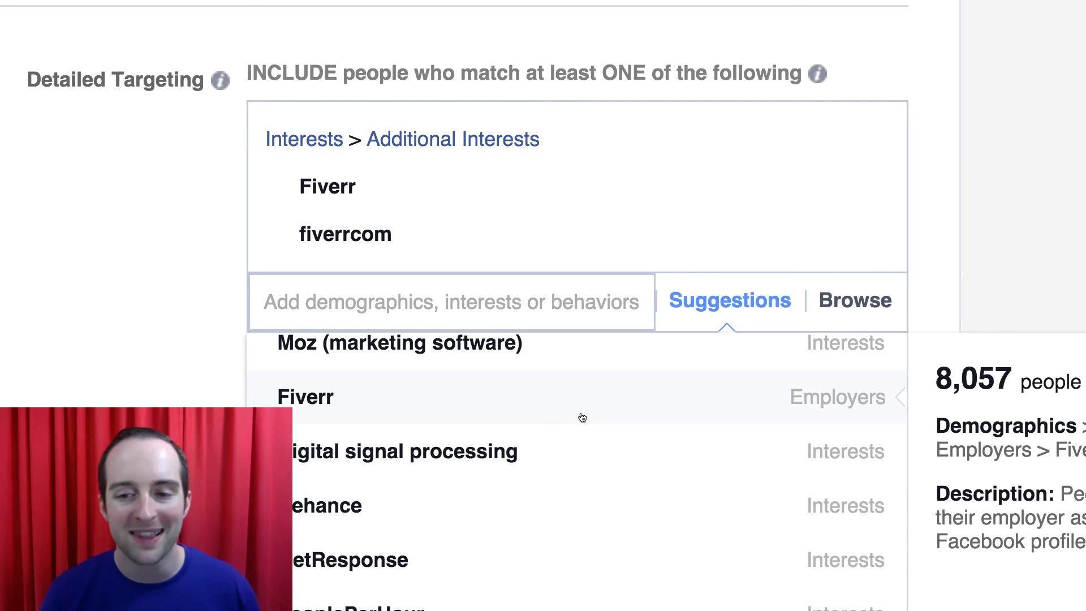
pyautogui.scroll(-6, 588, 450)
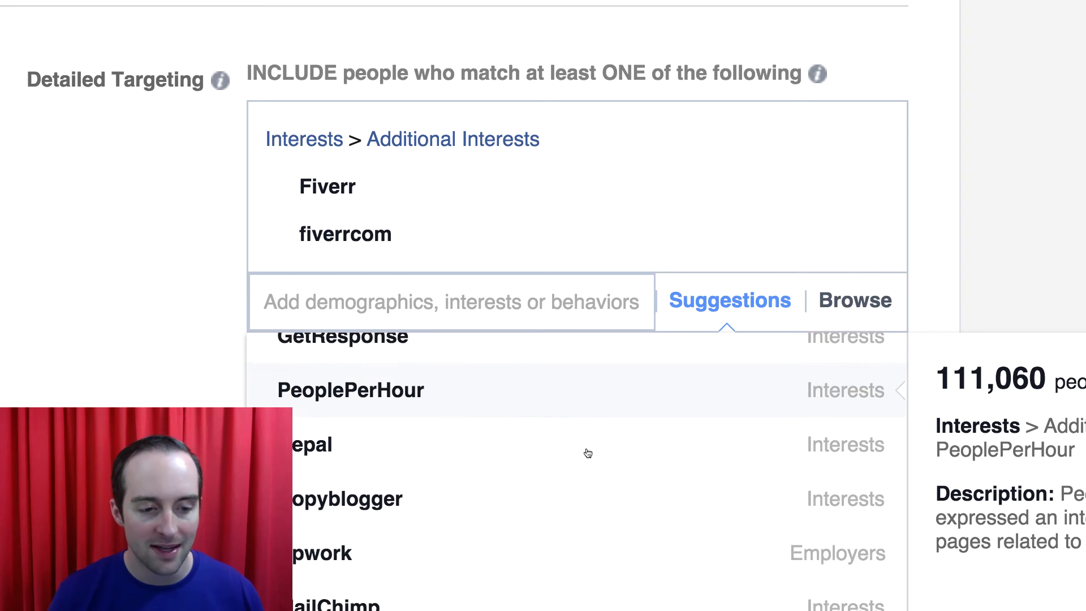
pyautogui.scroll(-3, 589, 451)
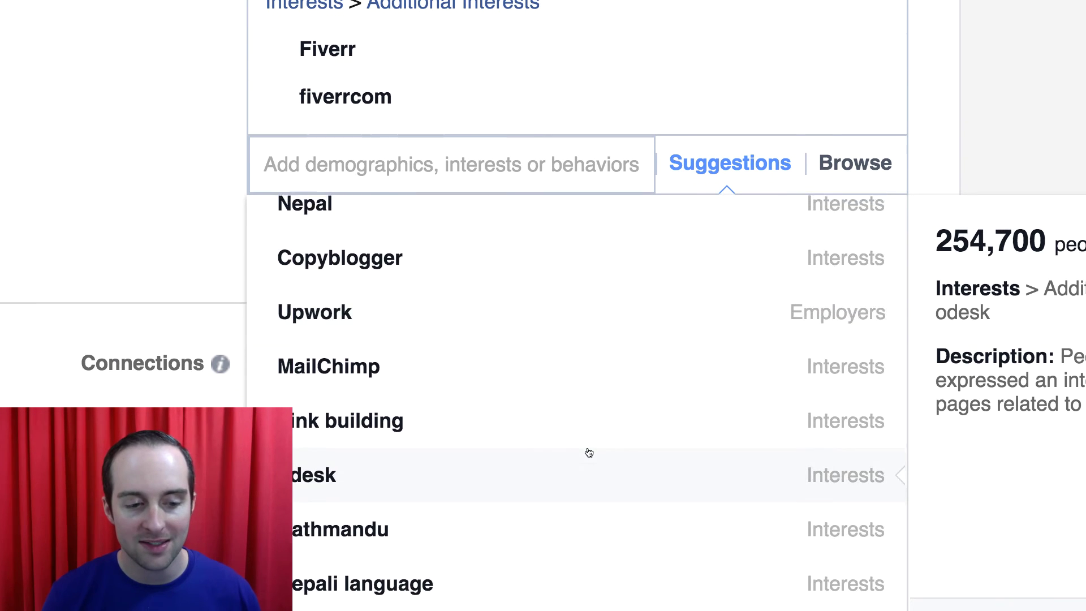
pyautogui.scroll(10, 638, 371)
pyautogui.scroll(8, 716, 296)
pyautogui.scroll(-3, 714, 290)
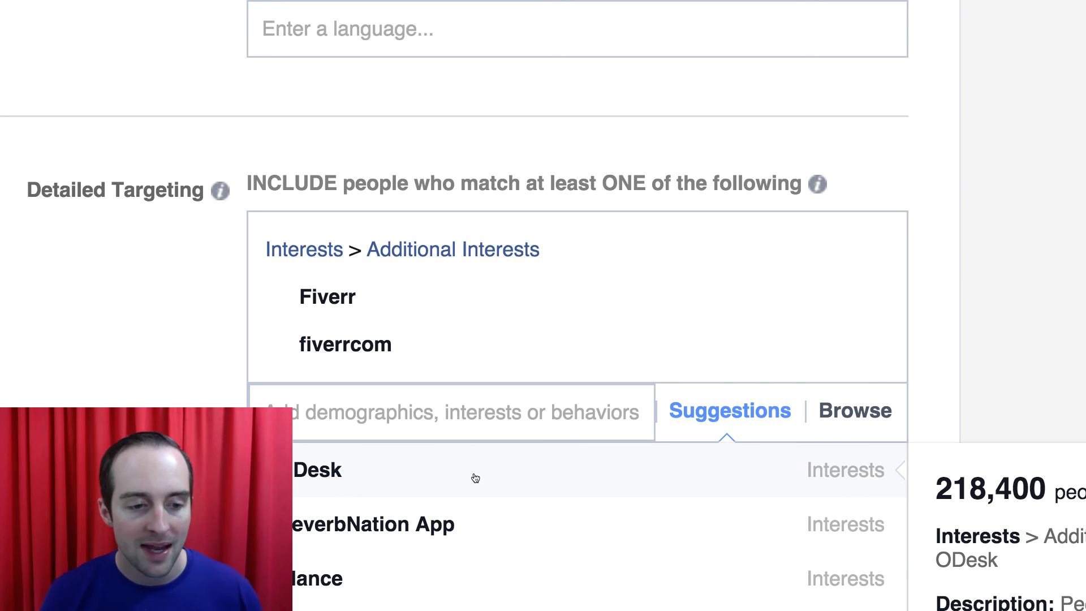
# - Add the suggested interests ODesk, Freelancer.com, Elance and Upwork to the duplicated ad sets' detailed targeting
pyautogui.click(475, 478)
pyautogui.click(498, 566)
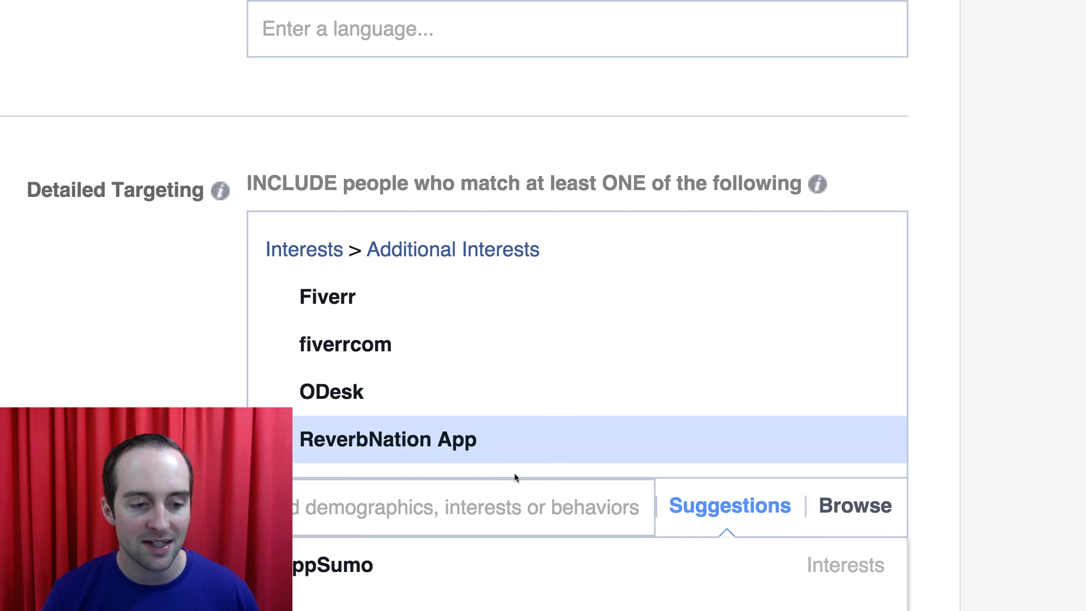
pyautogui.scroll(-1, 517, 475)
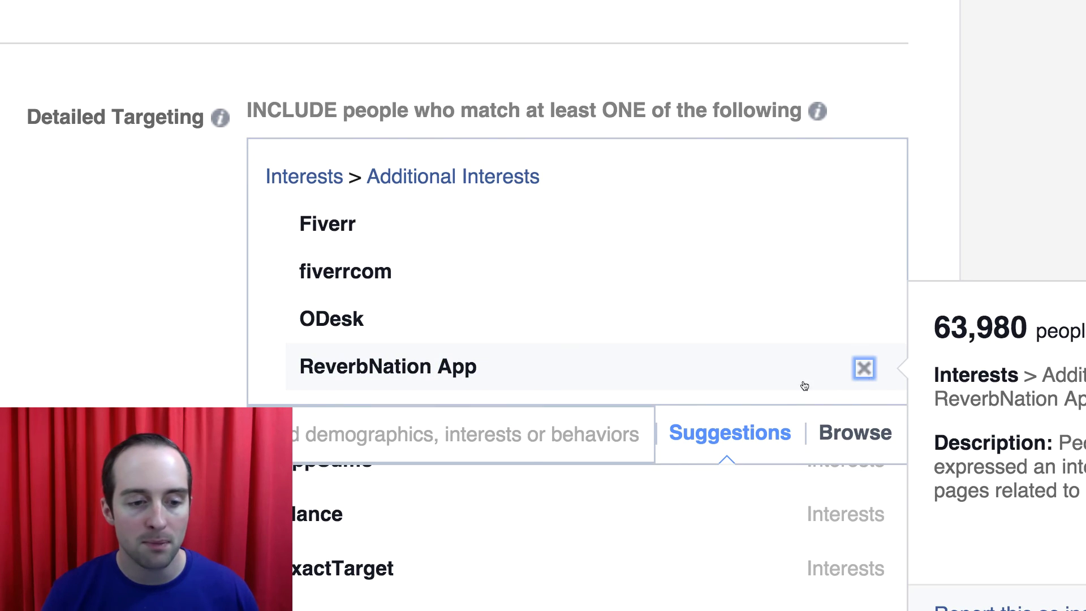
pyautogui.click(864, 368)
pyautogui.scroll(1, 422, 516)
pyautogui.click(420, 538)
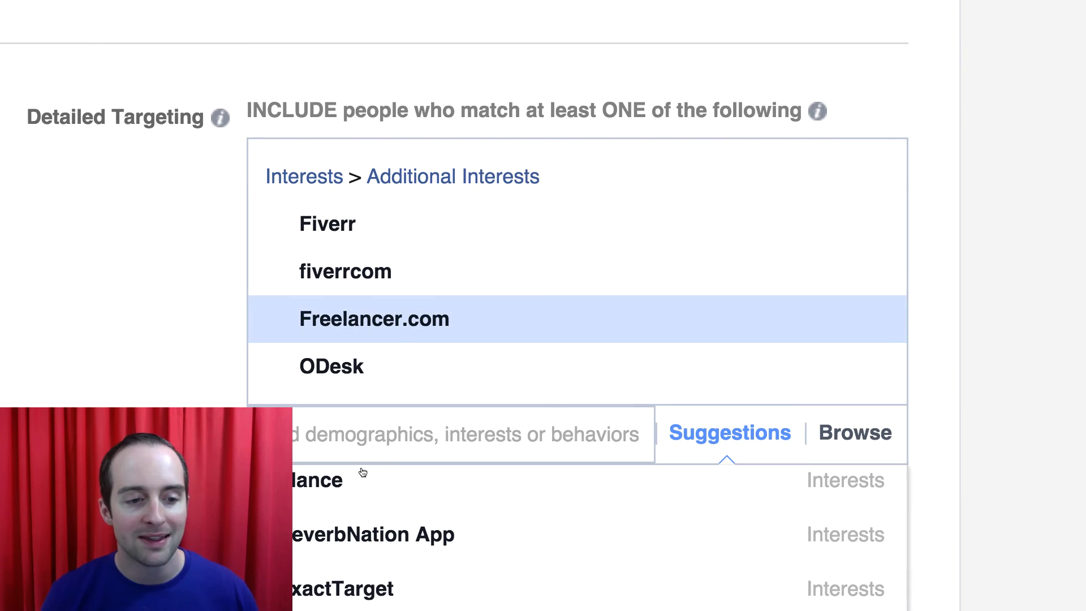
pyautogui.click(353, 481)
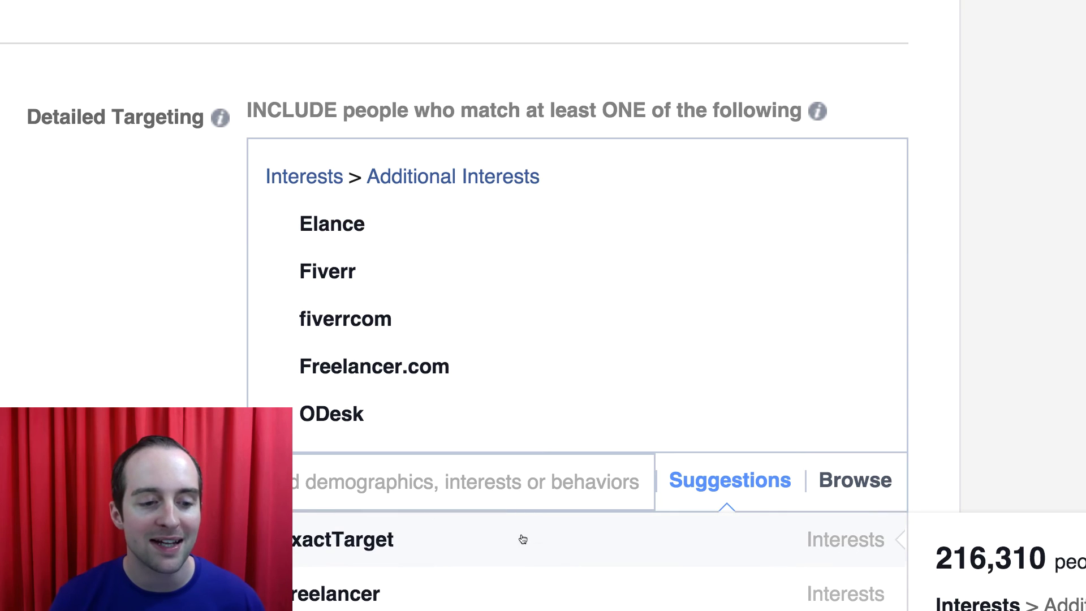
pyautogui.scroll(-3, 657, 443)
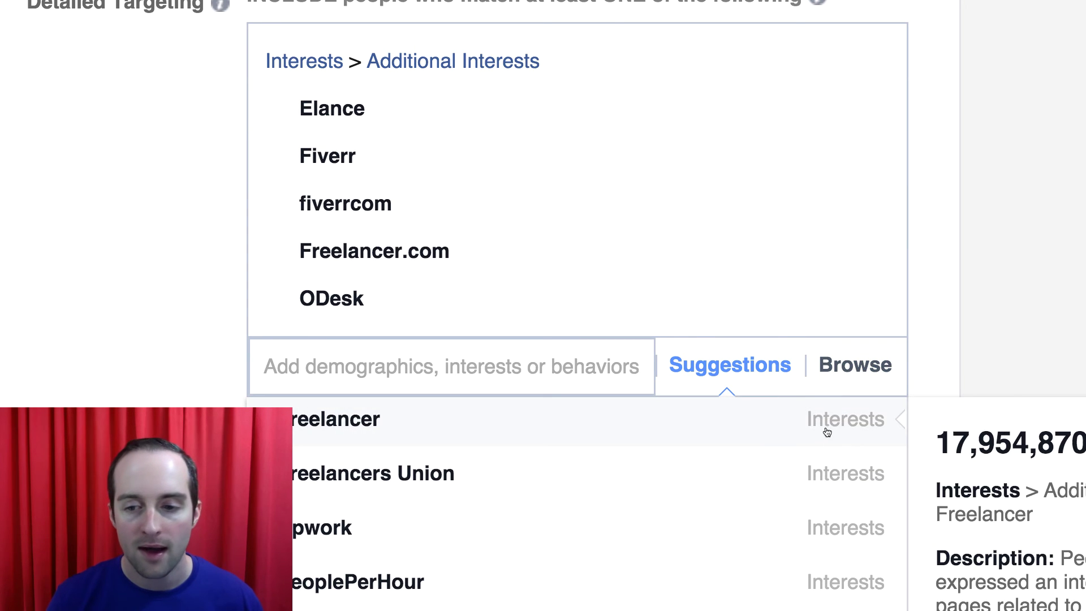
pyautogui.click(499, 527)
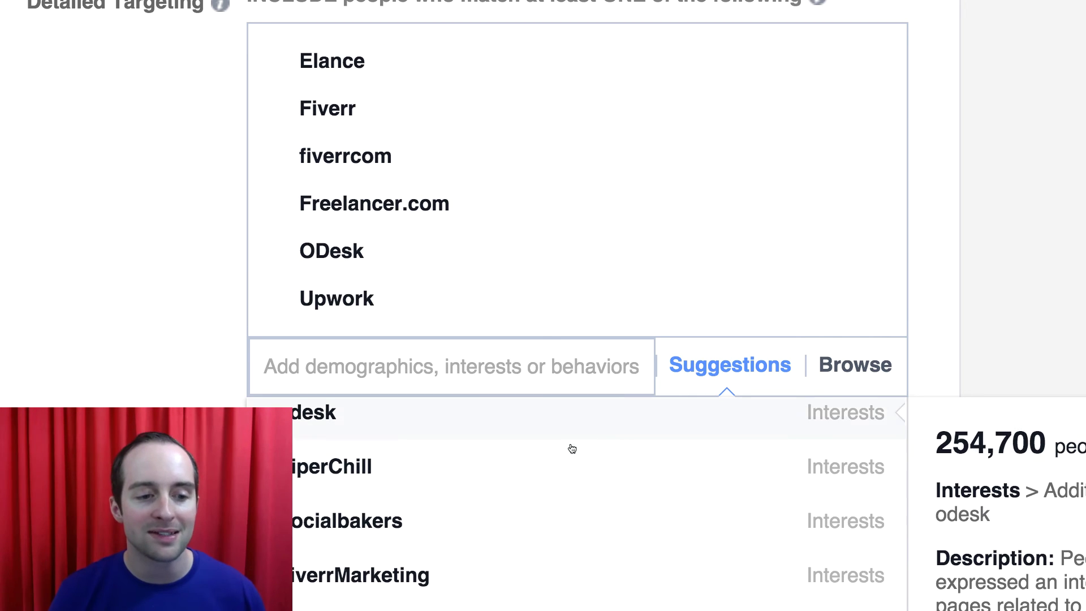
# - Add the suggested interests odesk and PeoplePerHour to the duplicated ad sets' detailed targeting
pyautogui.click(540, 452)
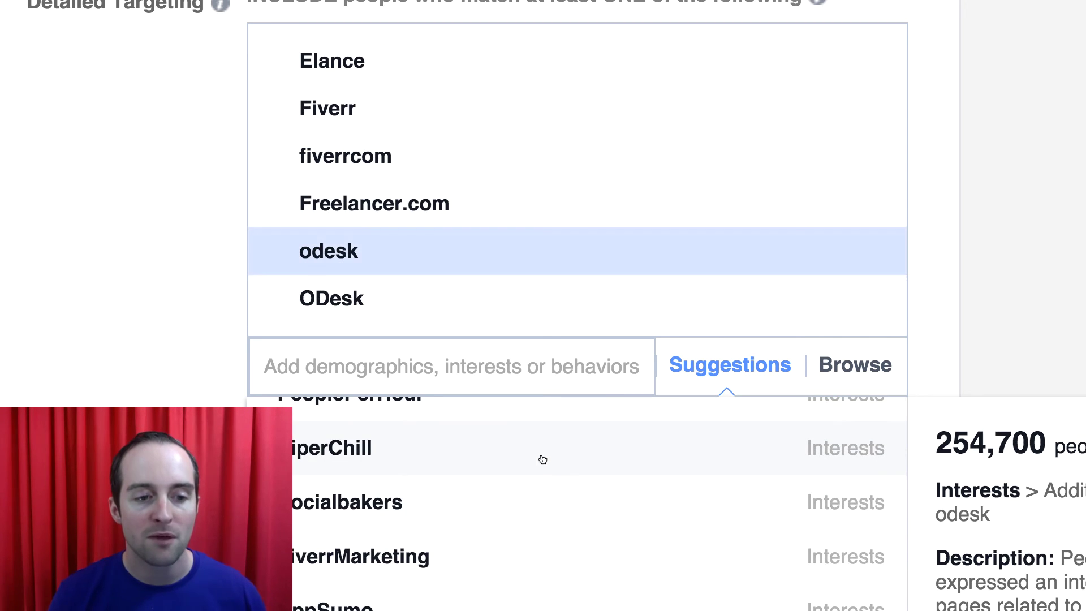
pyautogui.click(500, 523)
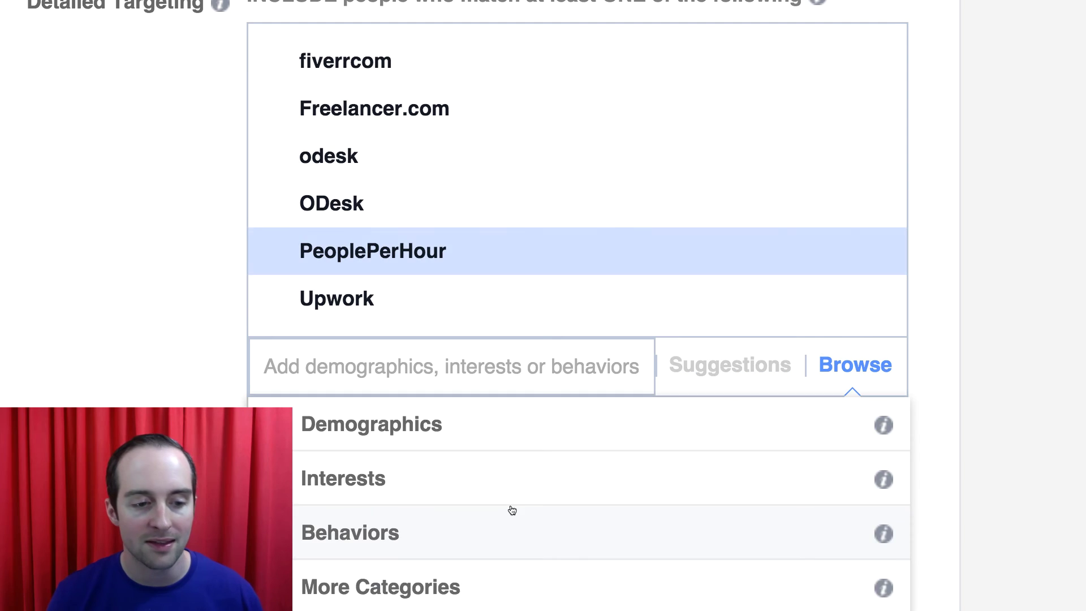
pyautogui.scroll(-1, 514, 359)
pyautogui.click(184, 276)
pyautogui.scroll(5, 934, 209)
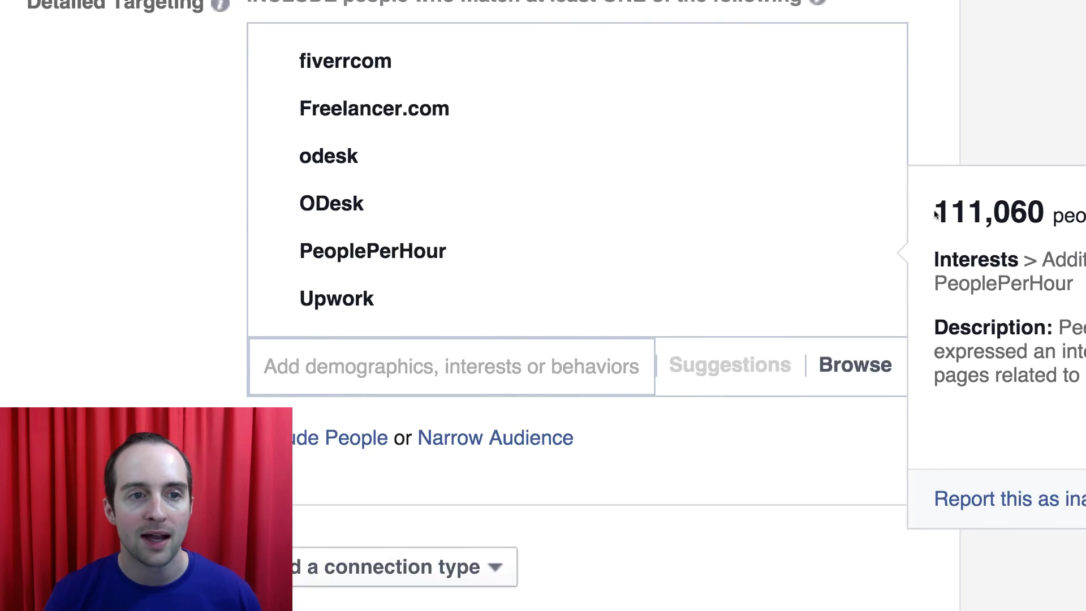
# - Remove the Fiverr and fiverrcom interests from the duplicated ad sets' detailed targeting
pyautogui.scroll(3, 918, 212)
pyautogui.scroll(-6, 803, 321)
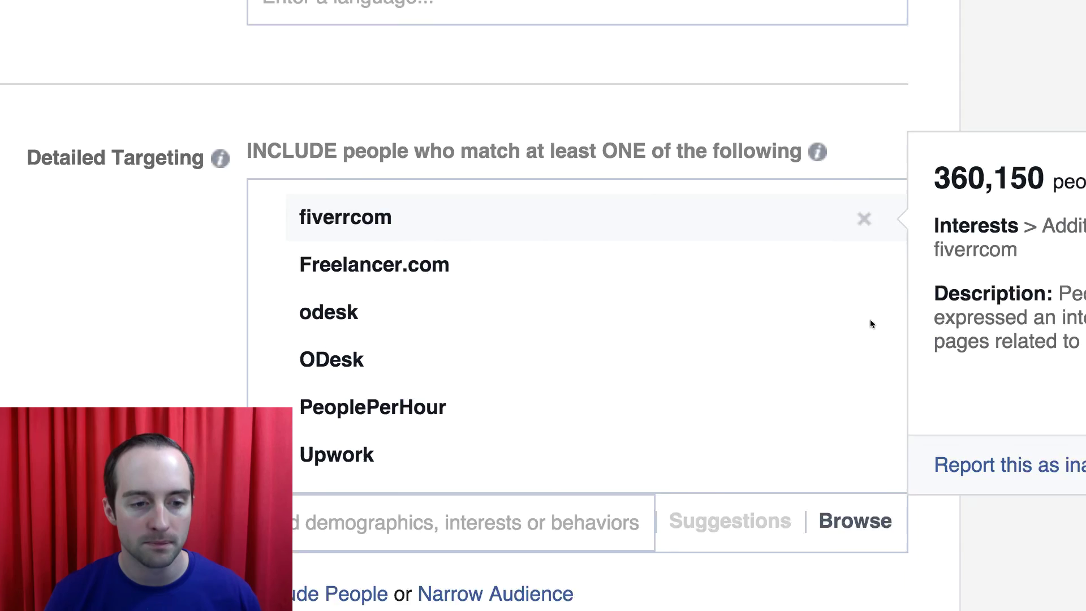
pyautogui.scroll(1, 781, 315)
pyautogui.scroll(4, 857, 152)
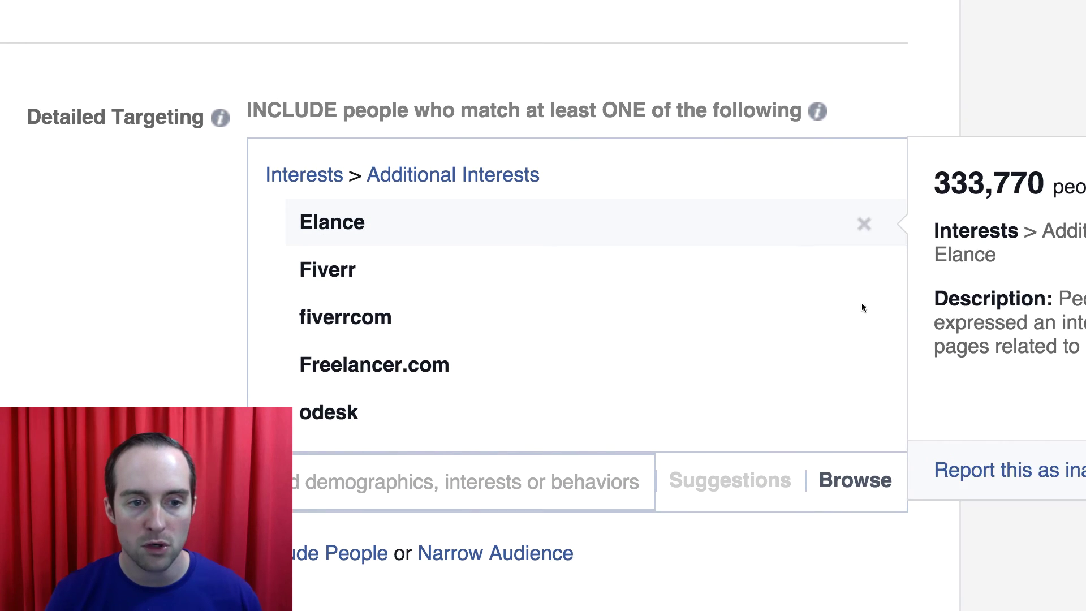
pyautogui.click(864, 271)
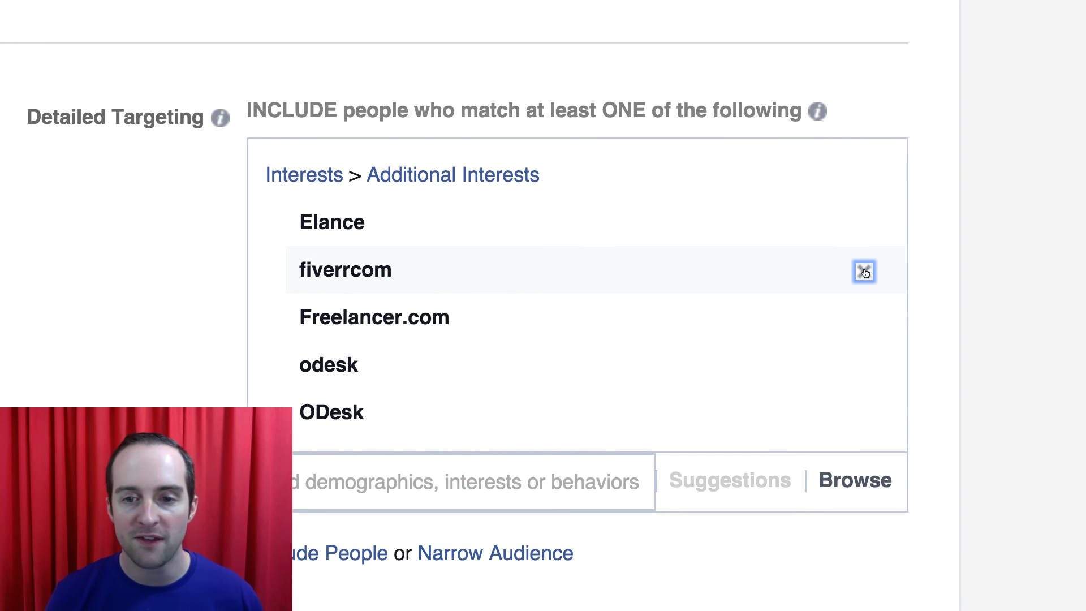
pyautogui.click(865, 272)
# - Examine the remaining suggested interests for other freelancing platforms worth targeting in the duplicated ad sets
pyautogui.click(613, 478)
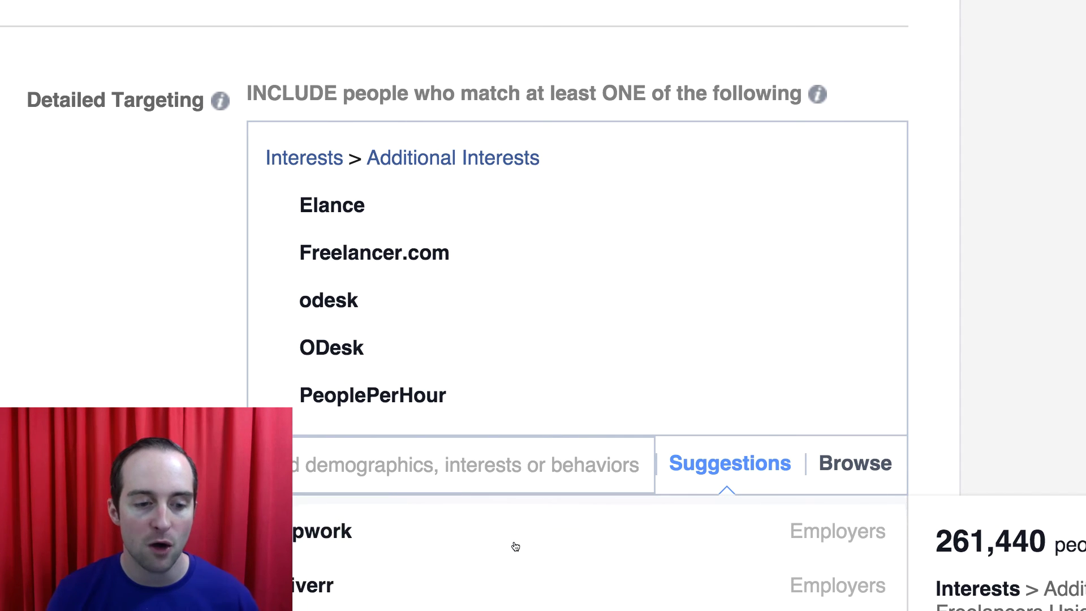
pyautogui.scroll(-1, 509, 396)
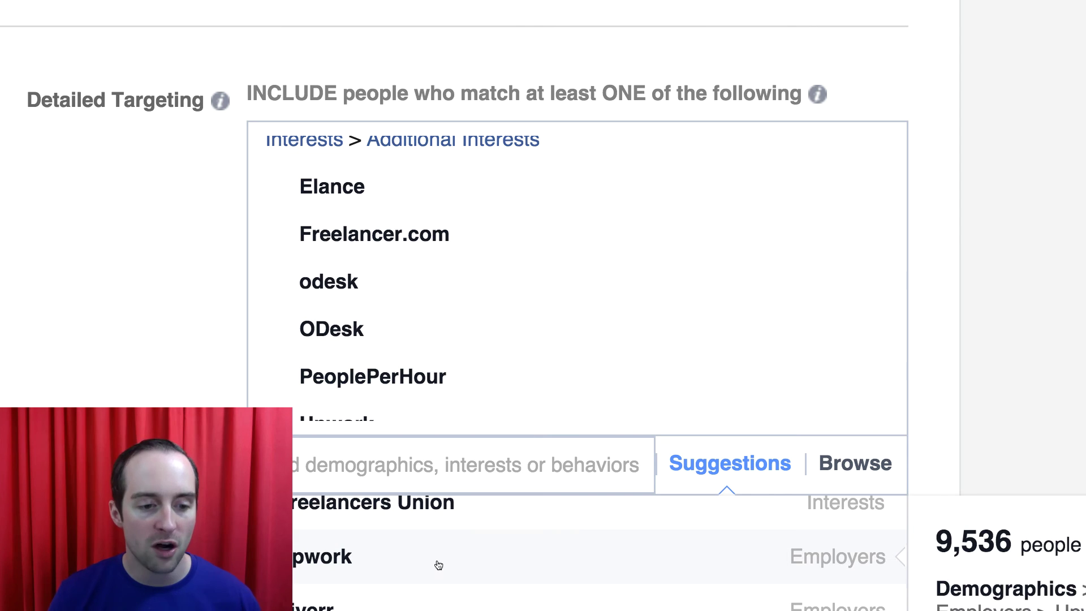
pyautogui.scroll(-5, 509, 543)
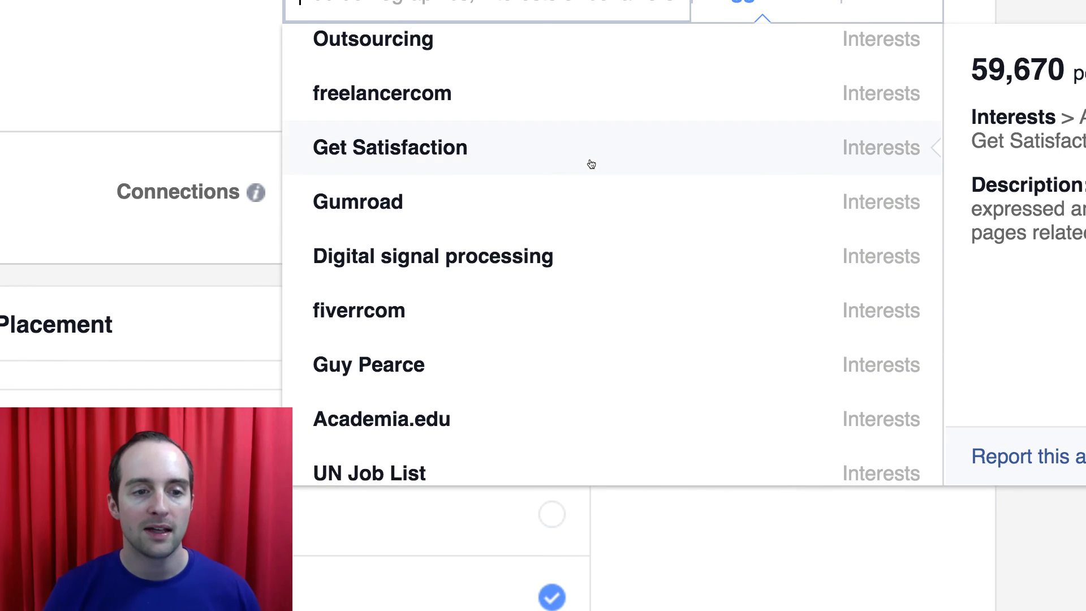
pyautogui.scroll(-8, 611, 238)
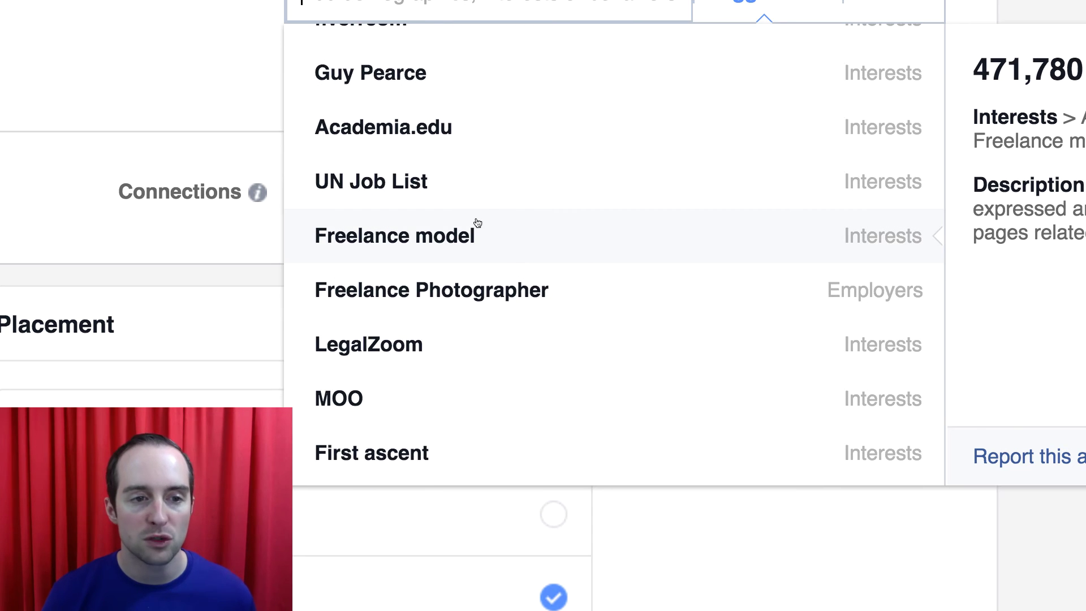
pyautogui.scroll(-3, 506, 271)
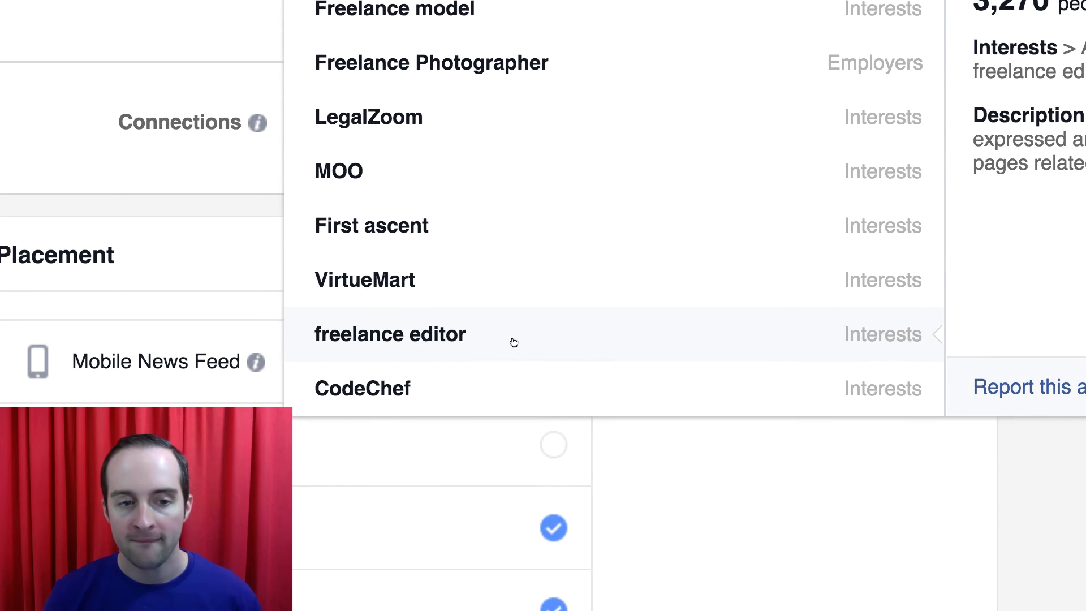
pyautogui.scroll(6, 560, 283)
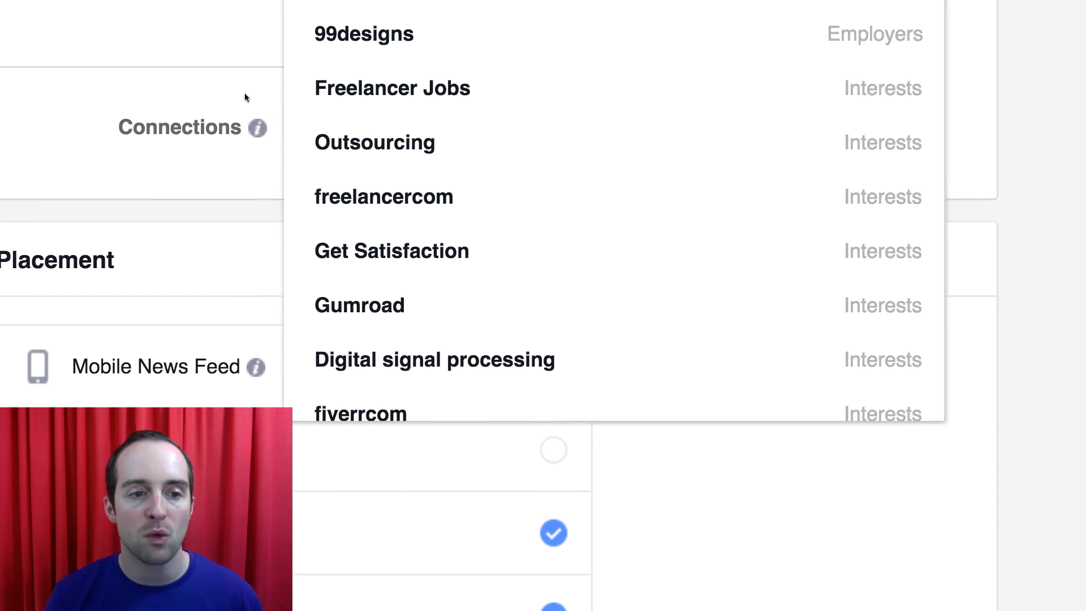
pyautogui.scroll(4, 905, 222)
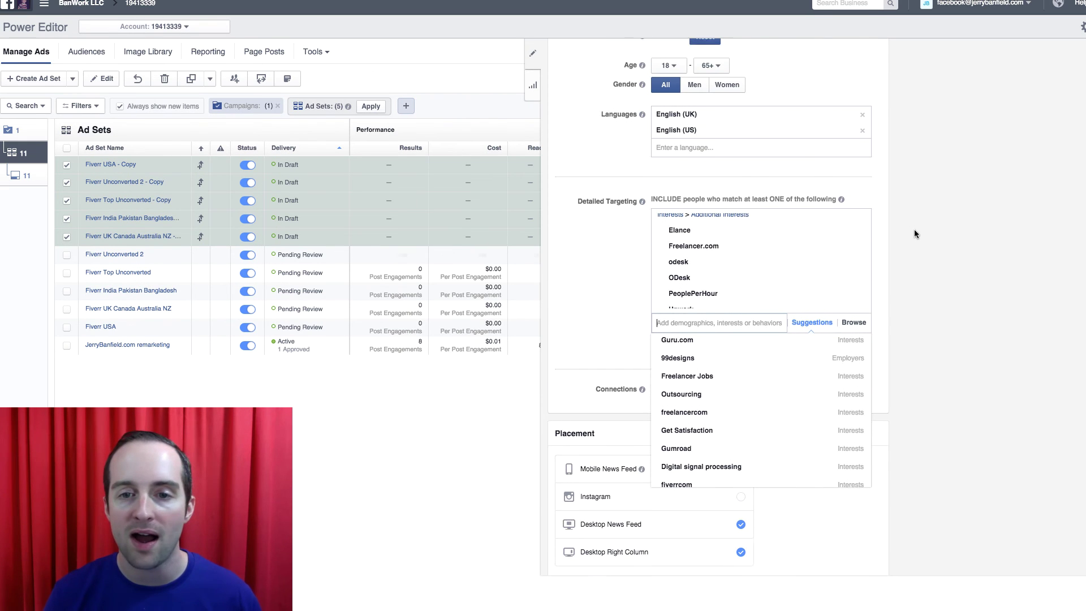
pyautogui.click(913, 238)
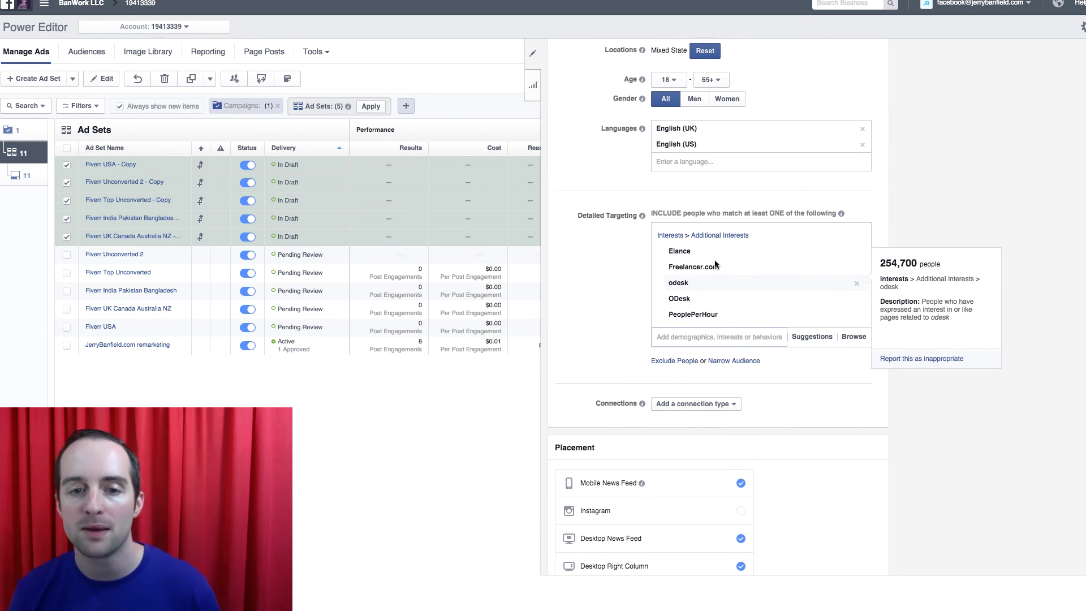
# - Close the duplicated ad sets' settings after a final check and widen the Ad Set Name column to fit the full names
pyautogui.scroll(6, 1012, 226)
pyautogui.scroll(-8, 980, 324)
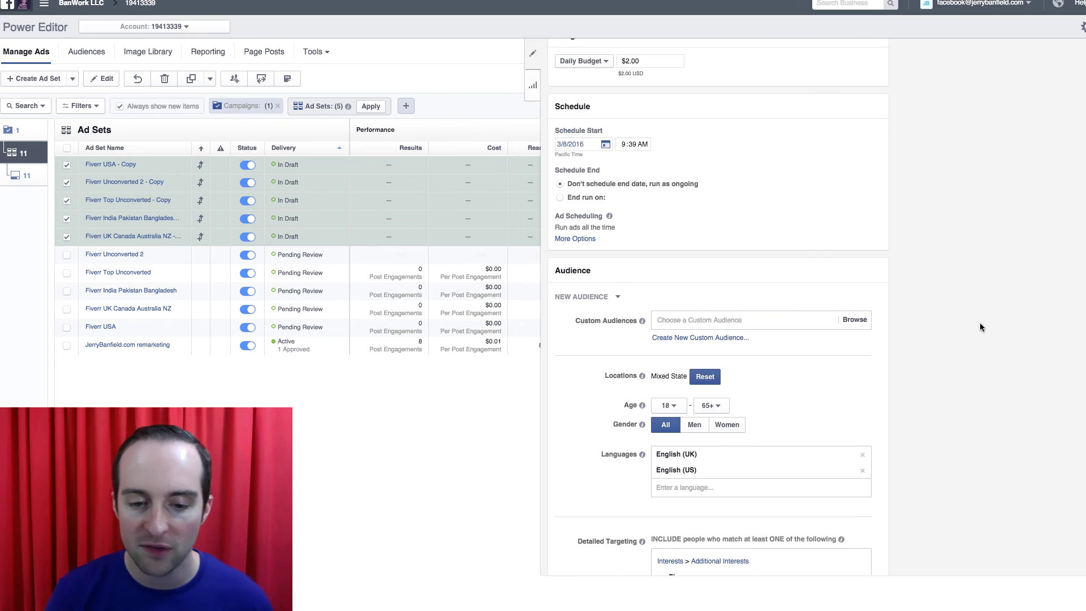
pyautogui.scroll(-1, 728, 437)
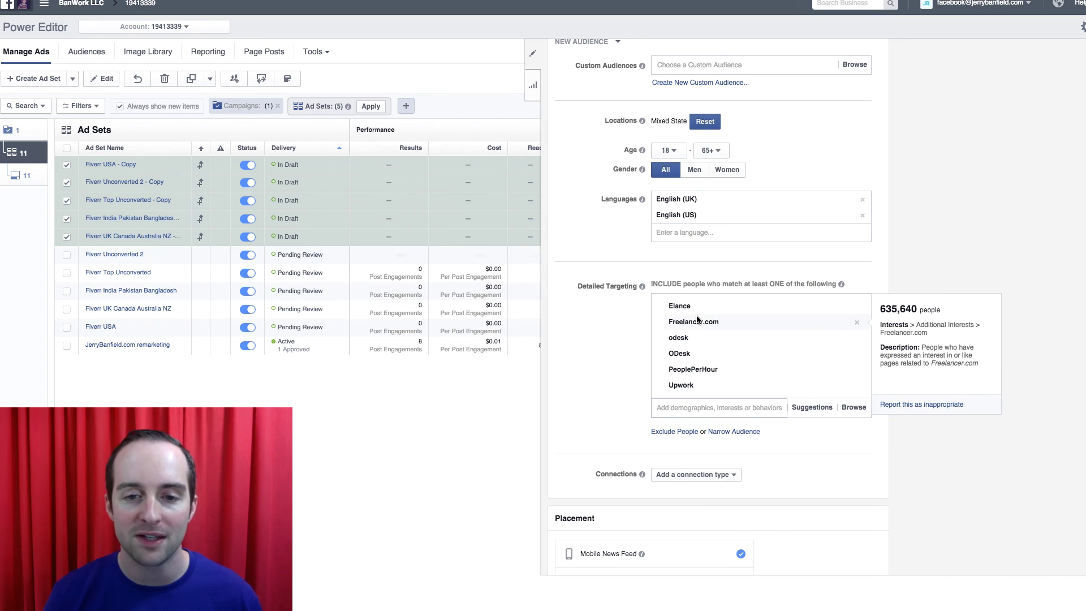
pyautogui.scroll(6, 702, 324)
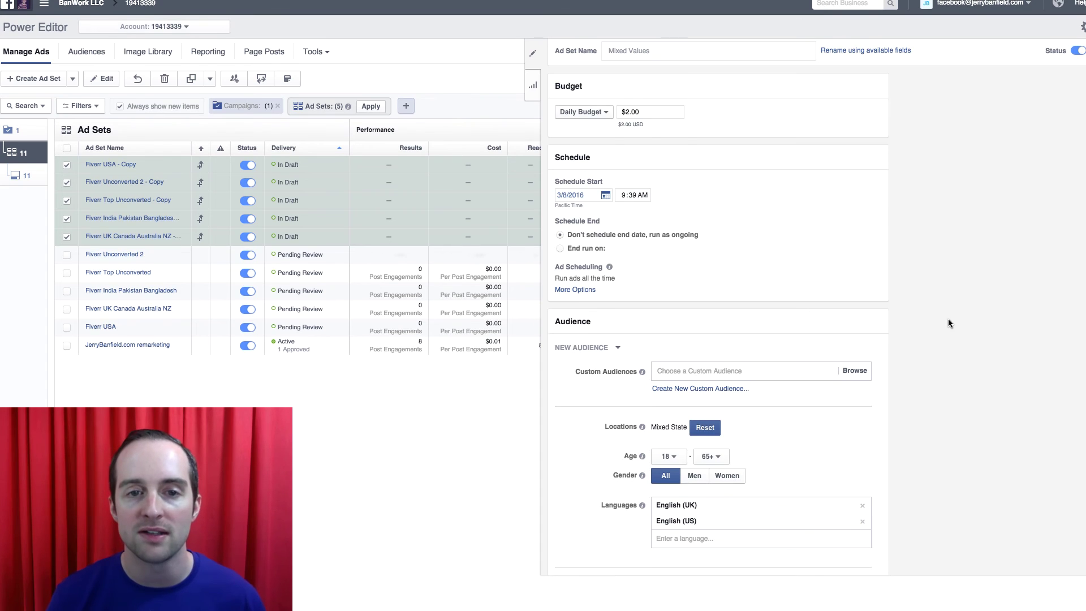
pyautogui.click(534, 55)
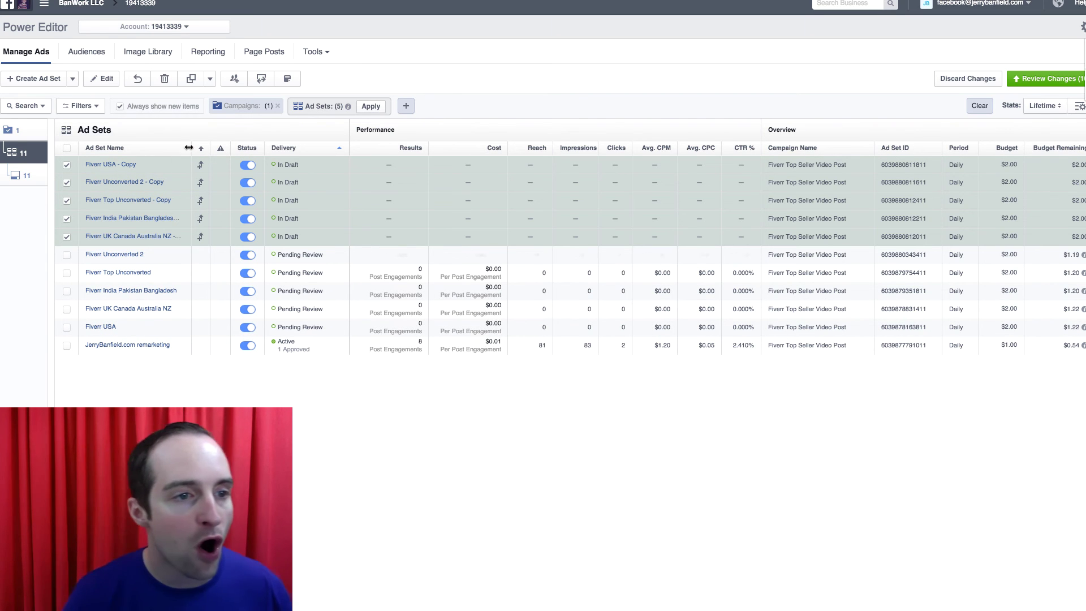
pyautogui.moveTo(192, 148); pyautogui.dragTo(295, 153)
# - Replace Fiverr with "Freelance platforms" in the name of the UK Canada Australia NZ ad set copy
pyautogui.click(281, 164)
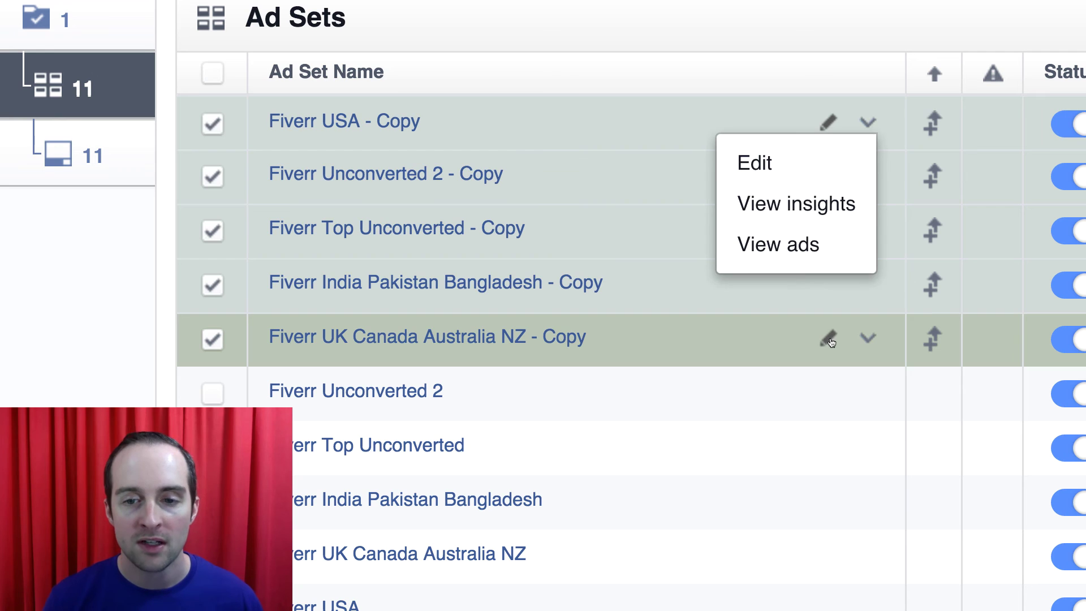
pyautogui.click(829, 340)
pyautogui.doubleClick(276, 335)
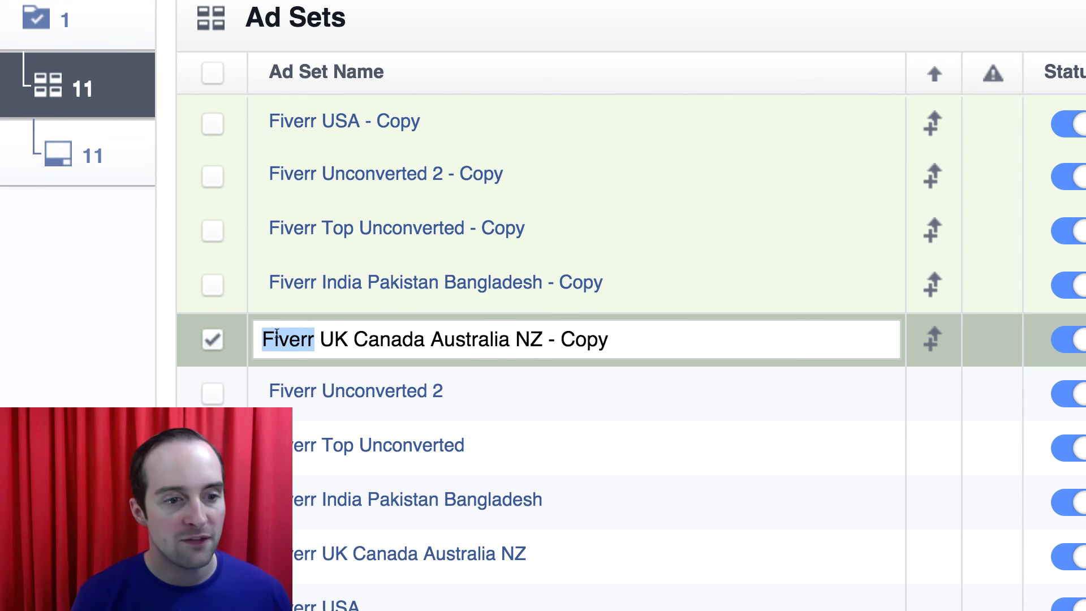
pyautogui.press('BackSpace')
pyautogui.write('Fiv')
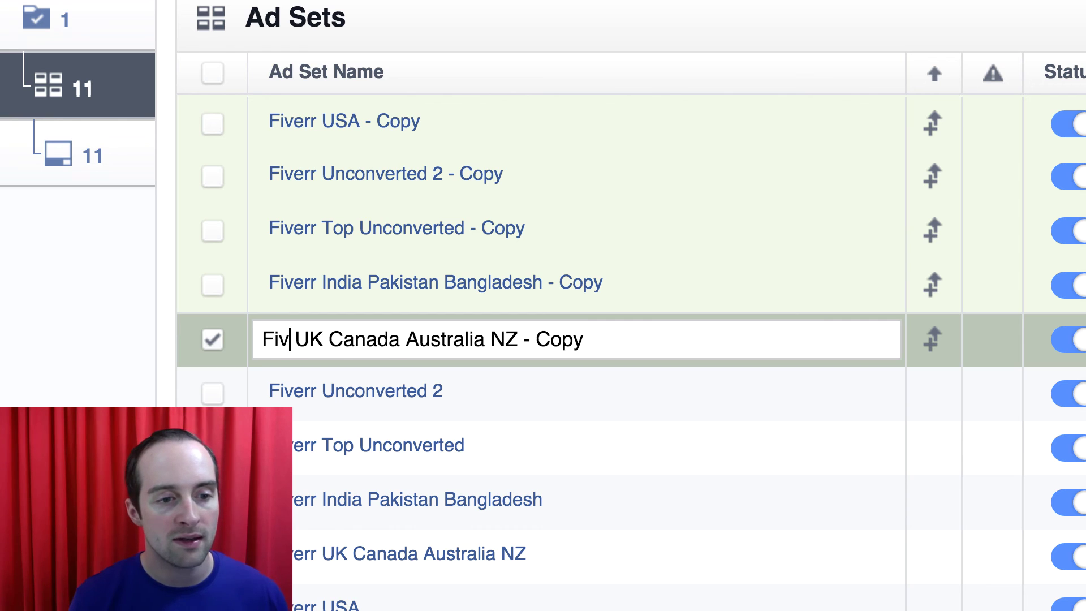
pyautogui.press('BackSpace')
pyautogui.press('BackSpace')
pyautogui.press('BackSpace')
pyautogui.write('Freelanc')
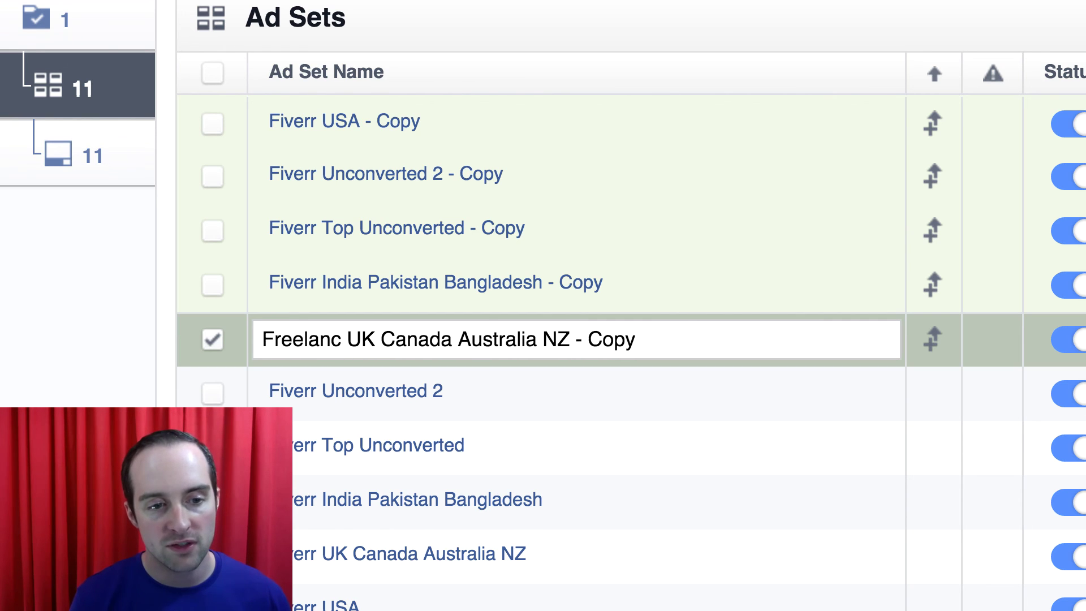
pyautogui.write('e platf')
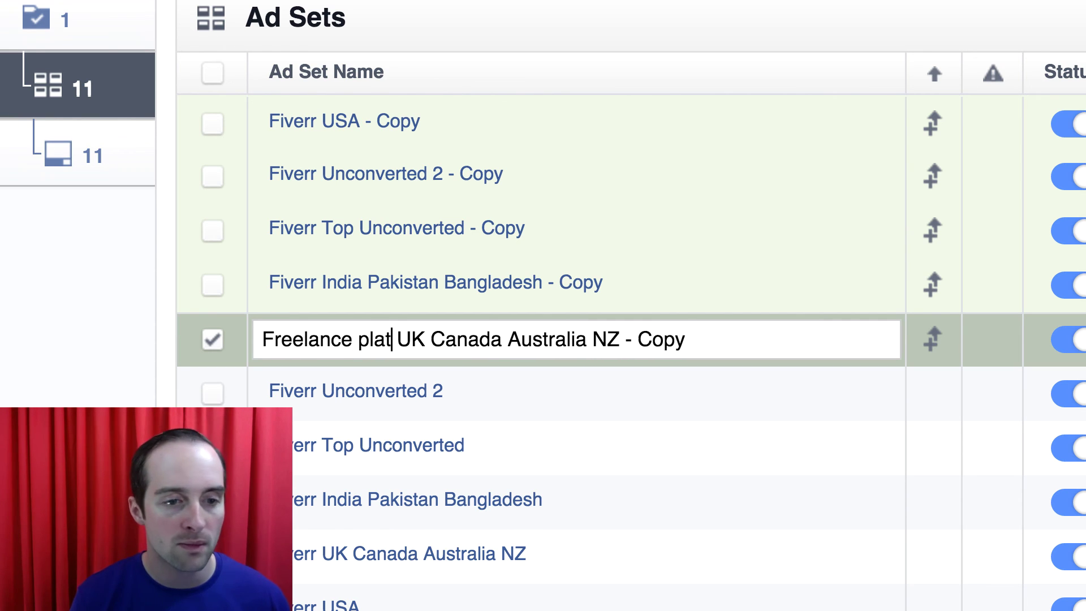
pyautogui.write('orms')
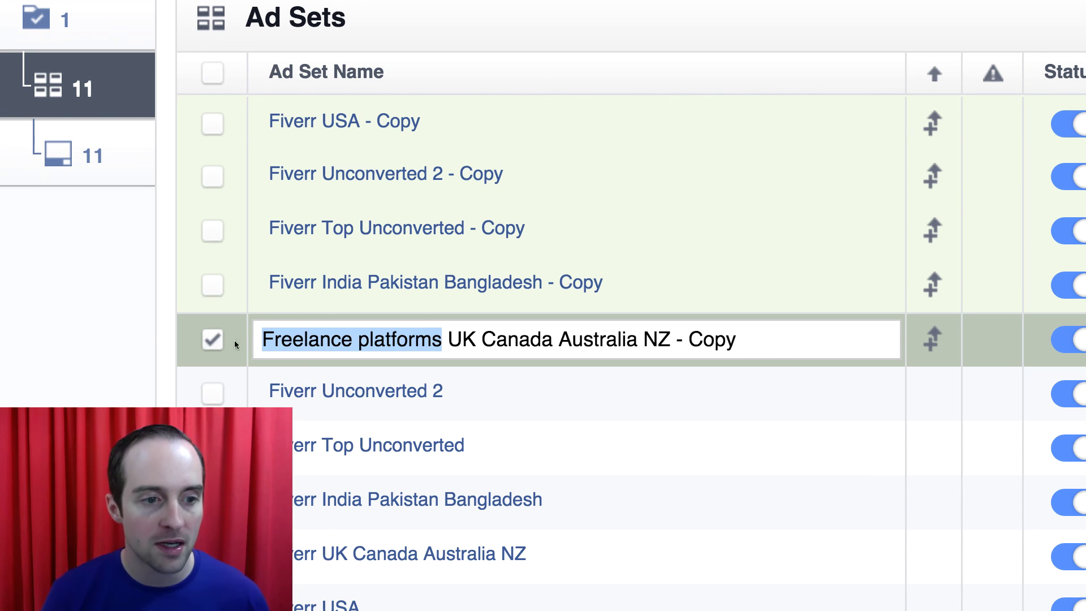
# - Replace Fiverr with "Freelance platforms" in the name of the India Pakistan Bangladesh ad set copy
pyautogui.click(426, 283)
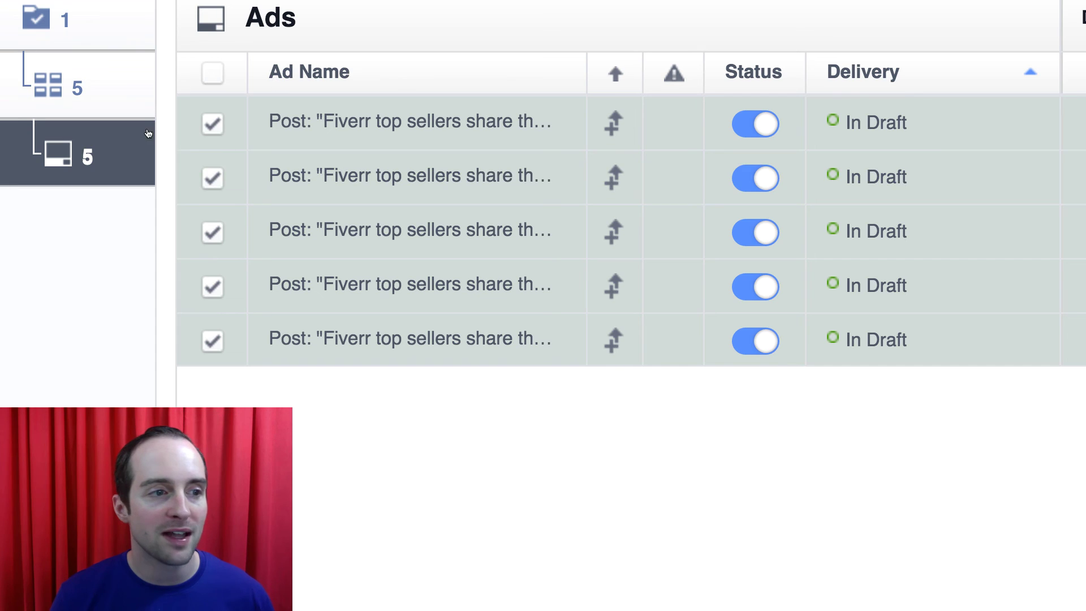
pyautogui.scroll(2, 108, 215)
pyautogui.click(78, 141)
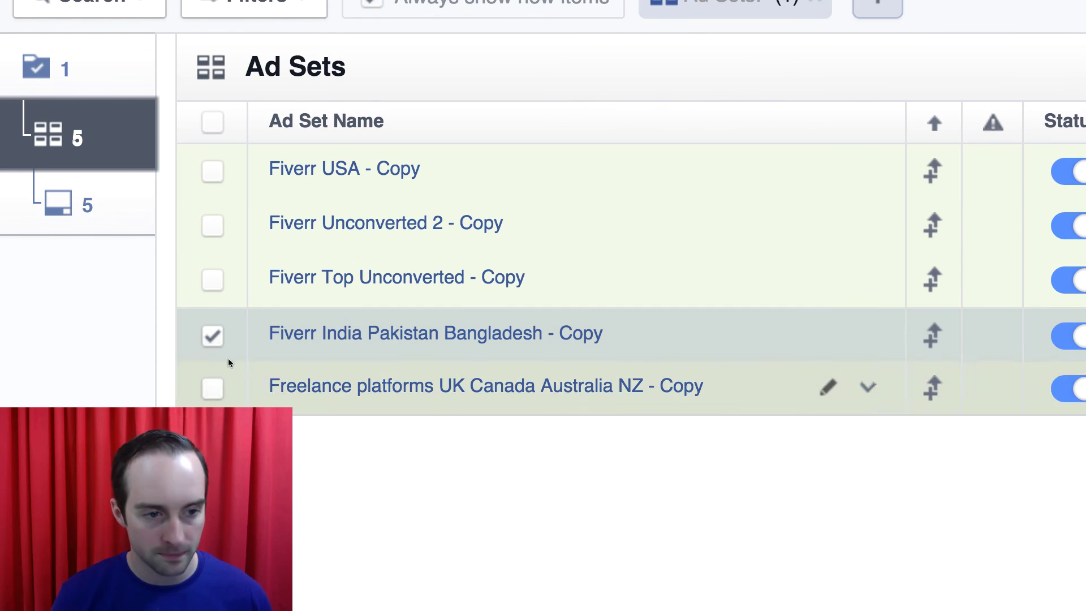
pyautogui.click(219, 338)
pyautogui.click(866, 334)
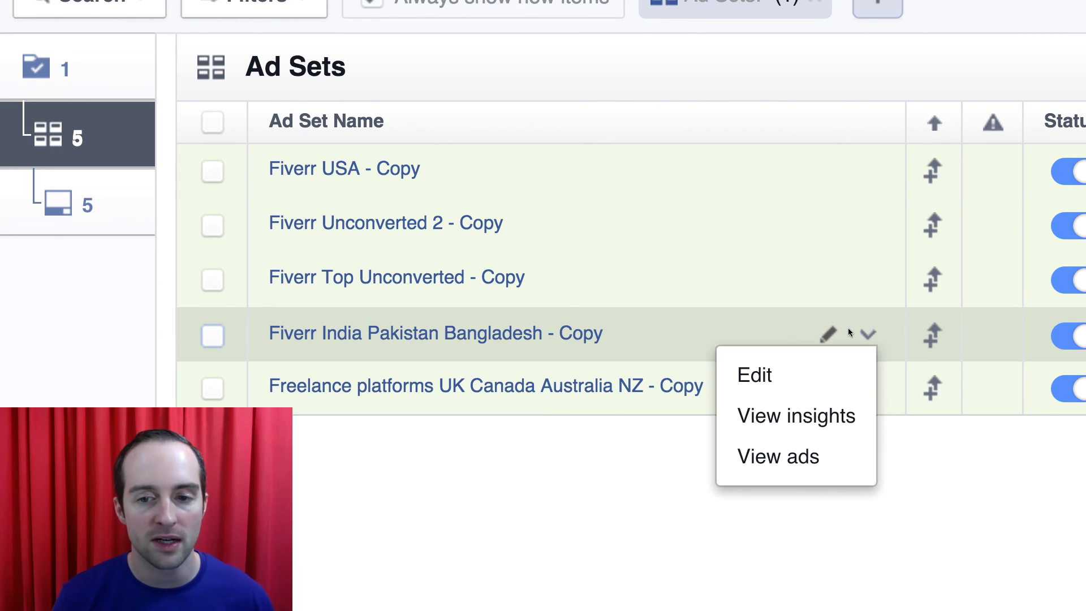
pyautogui.click(830, 334)
pyautogui.doubleClick(286, 336)
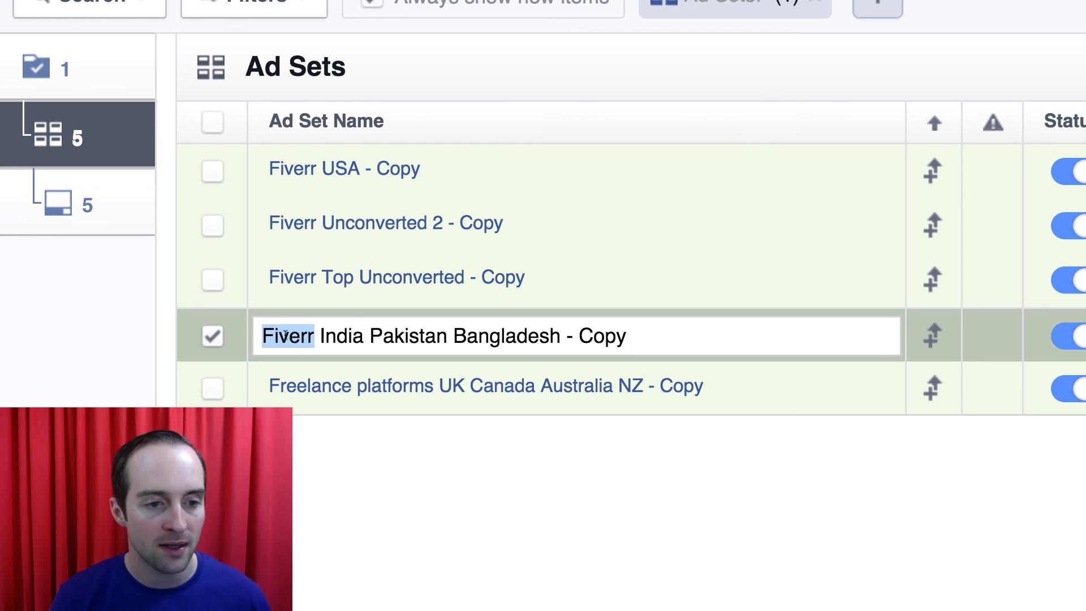
pyautogui.write('Freelance platforms')
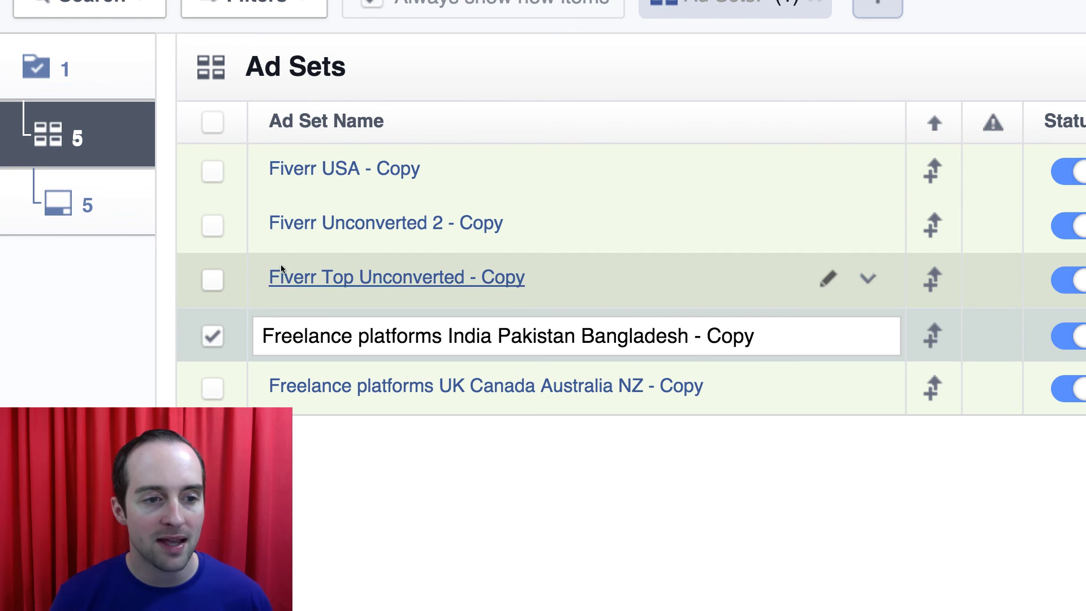
# - Replace Fiverr with "Freelance platforms" in the names of the Top Unconverted and Unconverted 2 ad set copies
pyautogui.click(827, 279)
pyautogui.doubleClick(285, 277)
pyautogui.hotkey('ctrl', 'v')
pyautogui.click(868, 223)
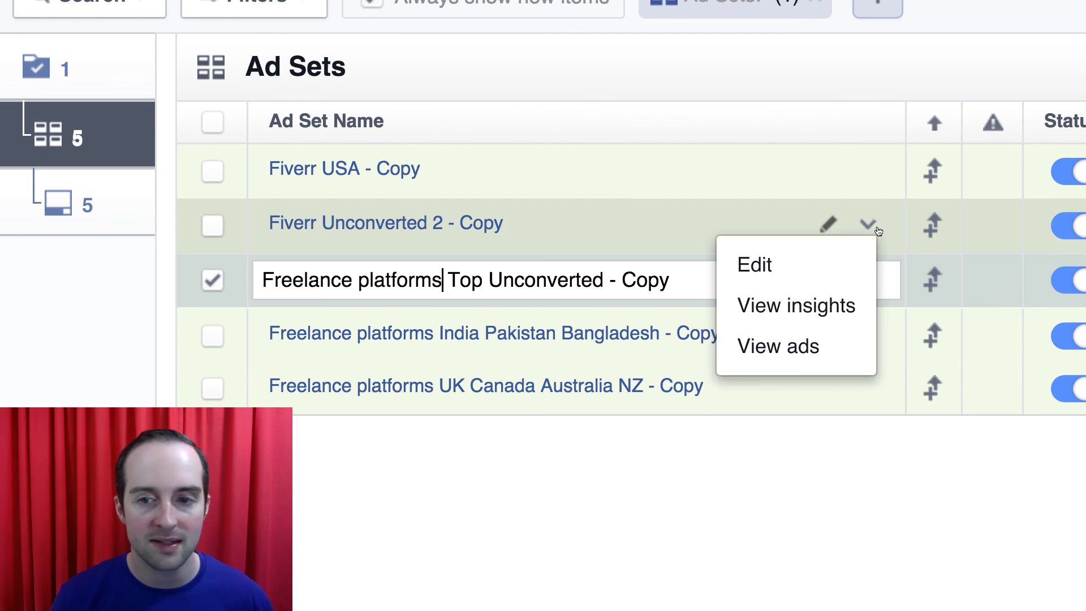
pyautogui.click(826, 222)
pyautogui.doubleClick(307, 226)
pyautogui.hotkey('ctrl', 'v')
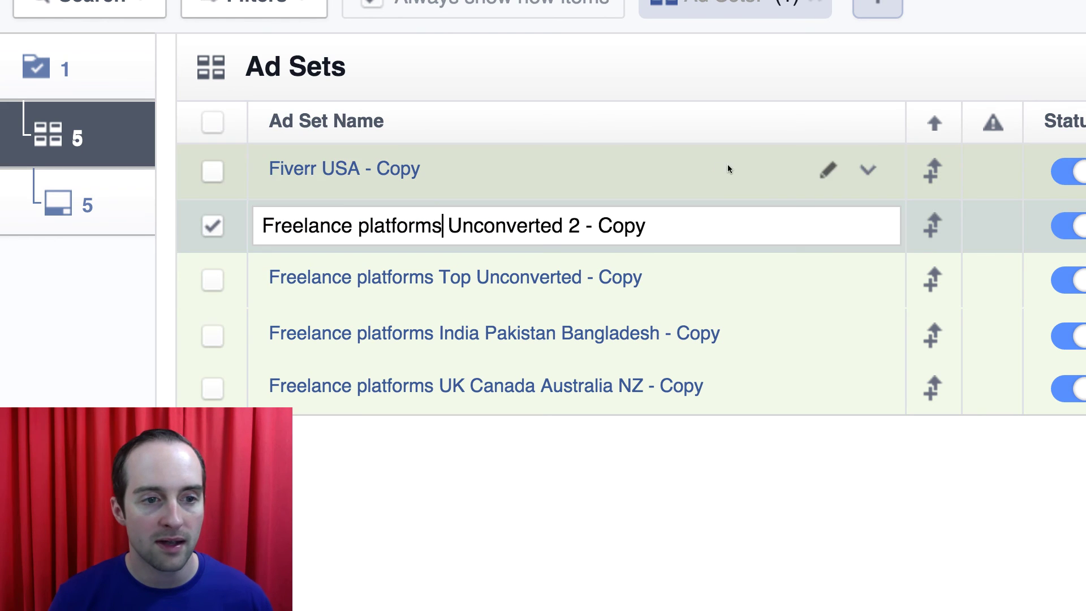
# - Rename the Fiverr USA ad set copy as Freelance platforms USA, without the Copy suffix
pyautogui.scroll(1, 795, 232)
pyautogui.click(868, 170)
pyautogui.click(868, 180)
pyautogui.click(827, 180)
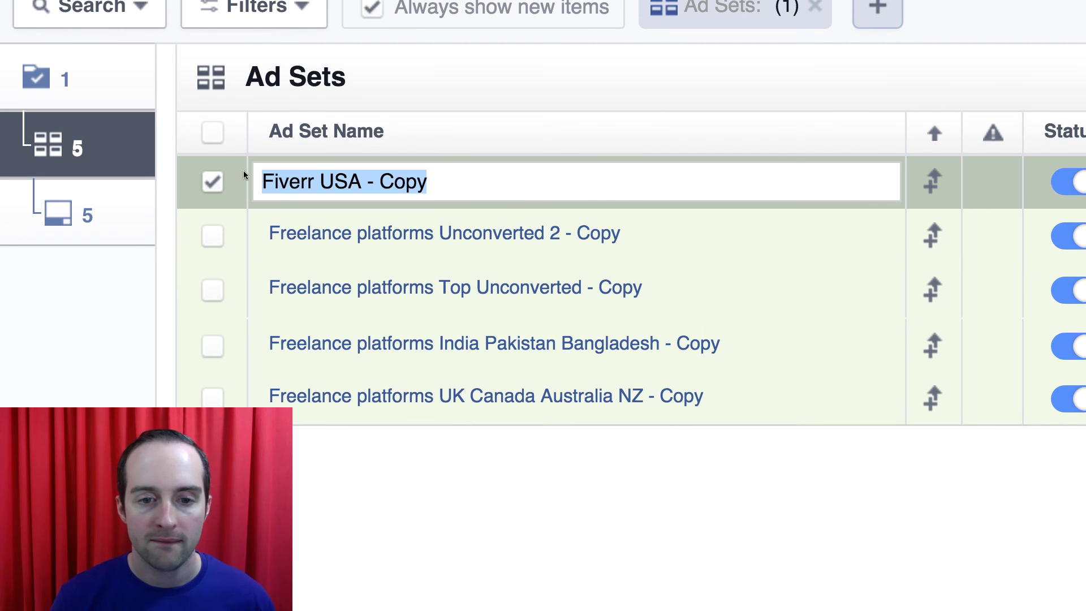
pyautogui.doubleClick(278, 181)
pyautogui.hotkey('ctrl', 'v')
pyautogui.doubleClick(532, 181)
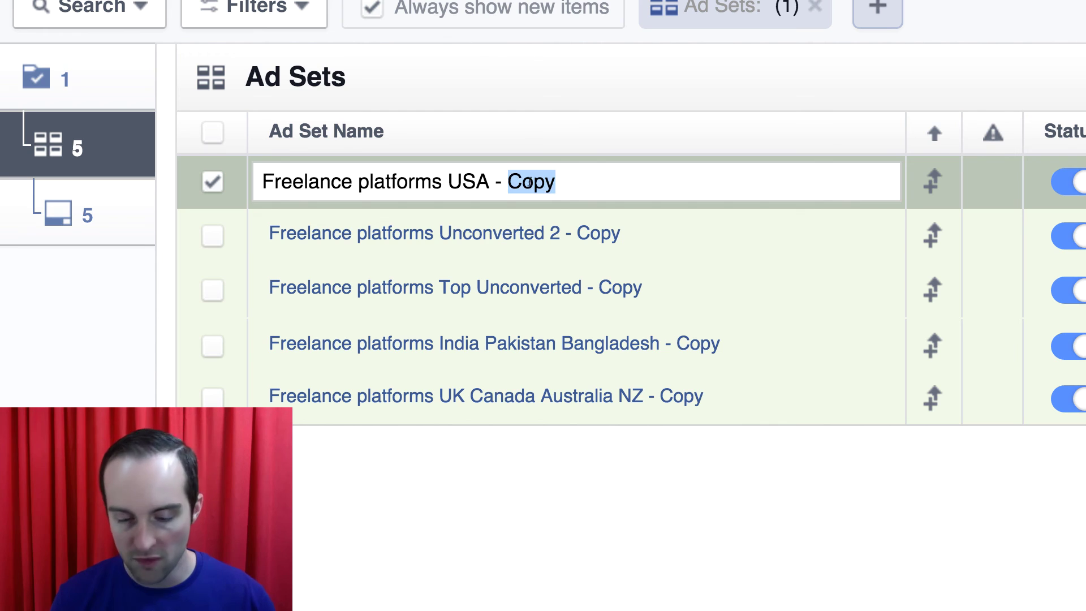
pyautogui.press('BackSpace')
pyautogui.press('BackSpace')
pyautogui.press('BackSpace')
pyautogui.press('BackSpace')
# - Remove the Copy suffix so the ad set is named Freelance platforms Unconverted 2
pyautogui.click(827, 234)
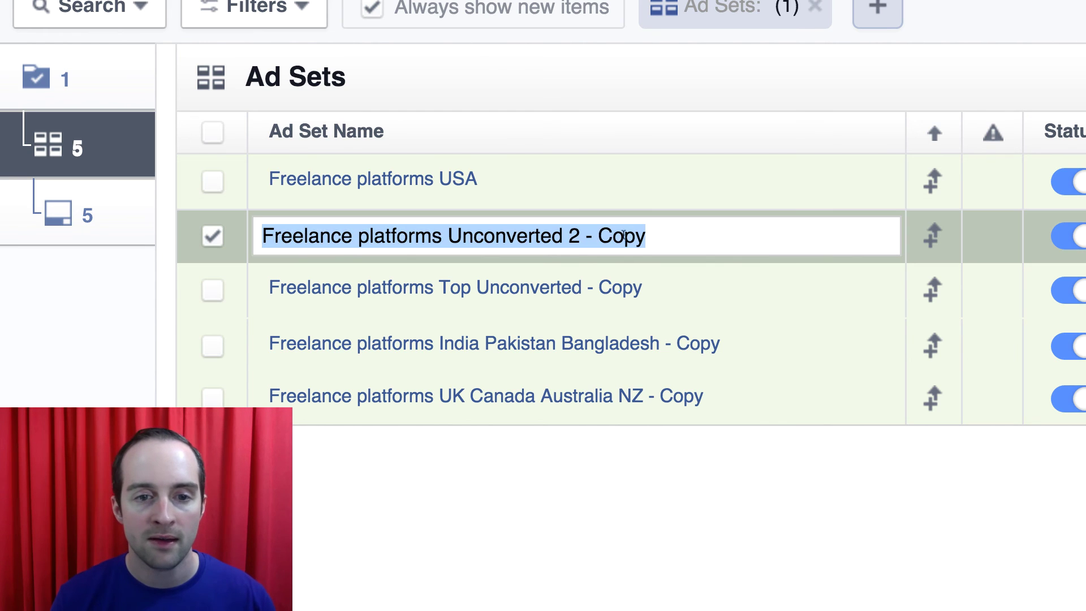
pyautogui.click(701, 245)
pyautogui.press('BackSpace')
pyautogui.press('BackSpace')
pyautogui.press('BackSpace')
pyautogui.press('BackSpace')
pyautogui.press('BackSpace')
pyautogui.press('BackSpace')
pyautogui.press('BackSpace')
# - Remove the Copy suffix so the ad set is named Freelance platforms Top Unconverted
pyautogui.click(828, 288)
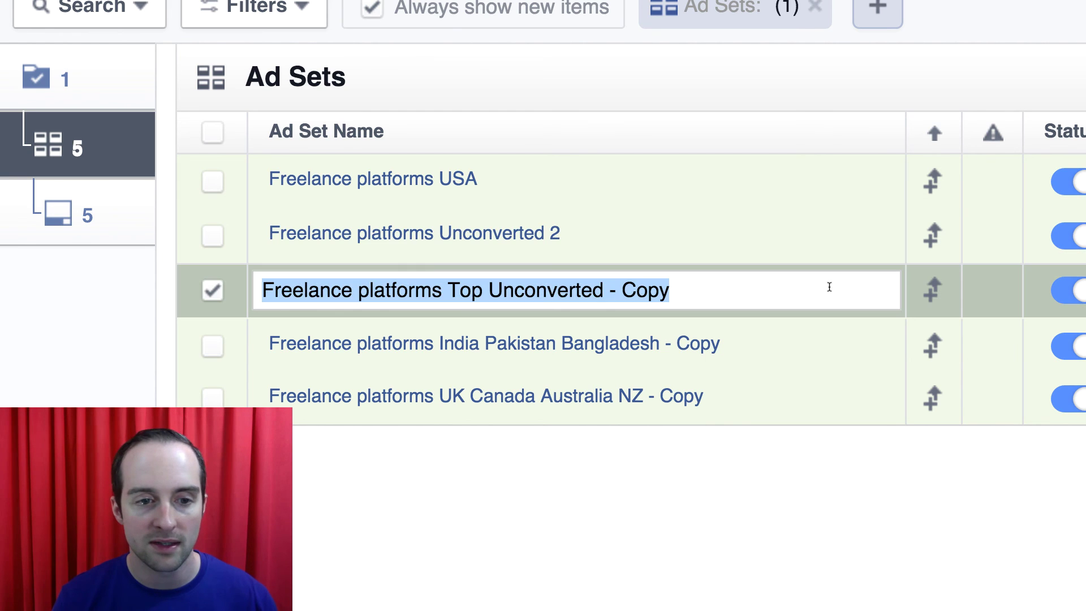
pyautogui.doubleClick(642, 288)
pyautogui.press('BackSpace')
pyautogui.press('BackSpace')
pyautogui.press('BackSpace')
pyautogui.press('BackSpace')
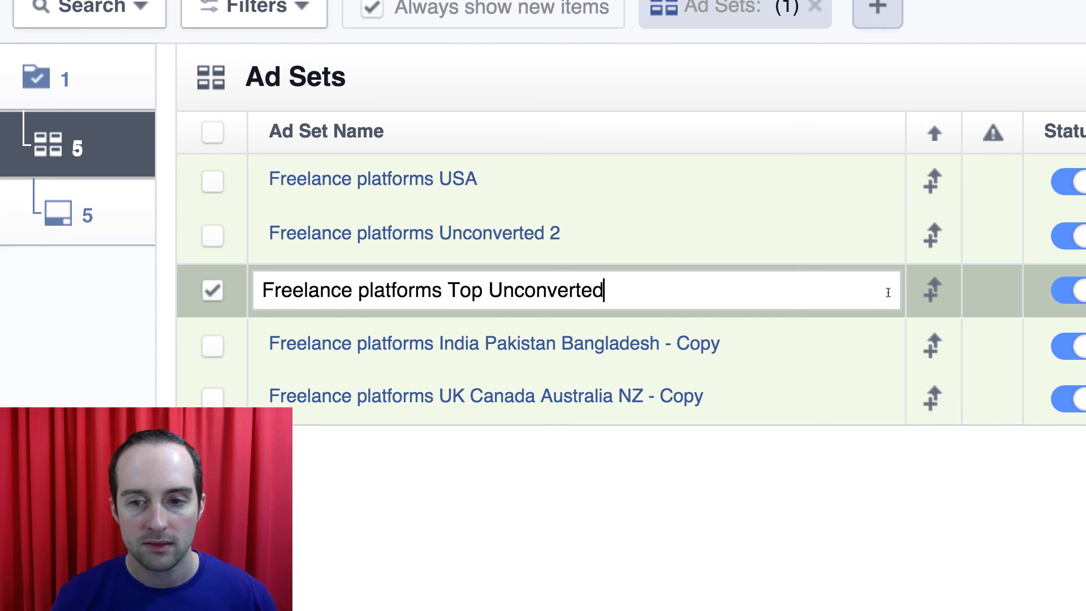
# - Remove the Copy suffix so the ad set is named Freelance platforms India Pakistan Bangladesh
pyautogui.click(828, 343)
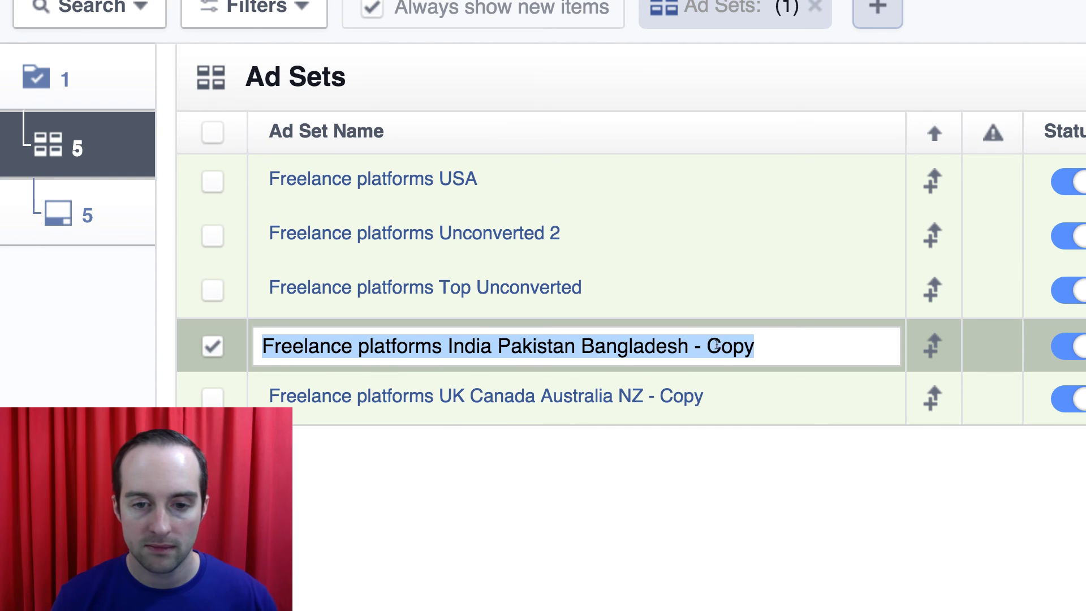
pyautogui.click(727, 346)
pyautogui.press('BackSpace')
pyautogui.press('BackSpace')
pyautogui.press('BackSpace')
pyautogui.press('BackSpace')
pyautogui.press('BackSpace')
pyautogui.press('BackSpace')
pyautogui.press('BackSpace')
# - Rename the last ad set copy as Freelance platforms UK Canada Australia NZ, without the Copy suffix, and deselect it
pyautogui.click(827, 397)
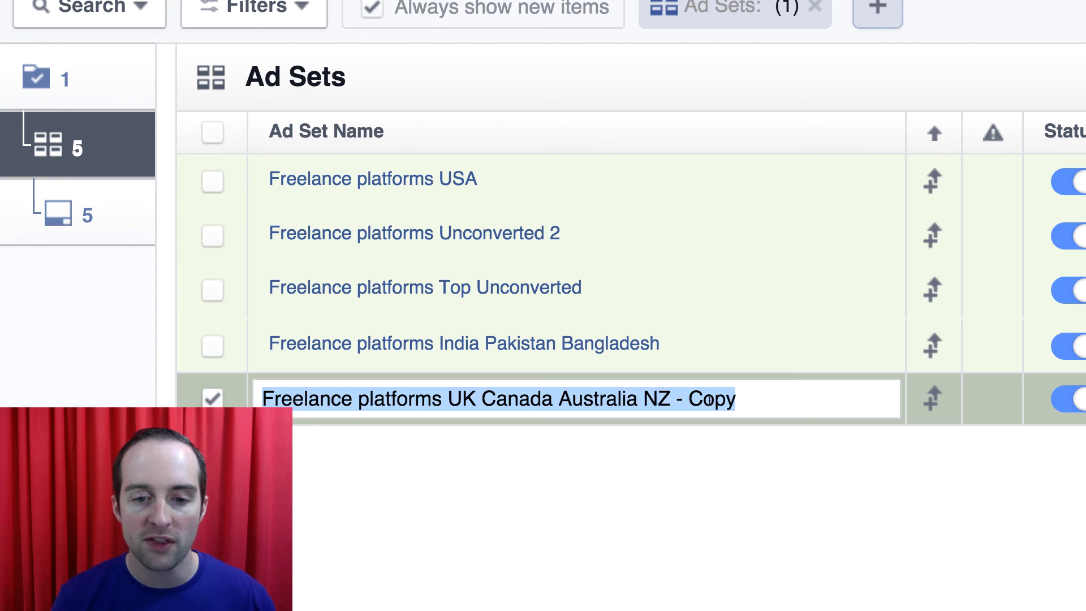
pyautogui.click(752, 403)
pyautogui.press('BackSpace')
pyautogui.press('BackSpace')
pyautogui.press('BackSpace')
pyautogui.press('BackSpace')
pyautogui.press('BackSpace')
pyautogui.press('BackSpace')
pyautogui.press('BackSpace')
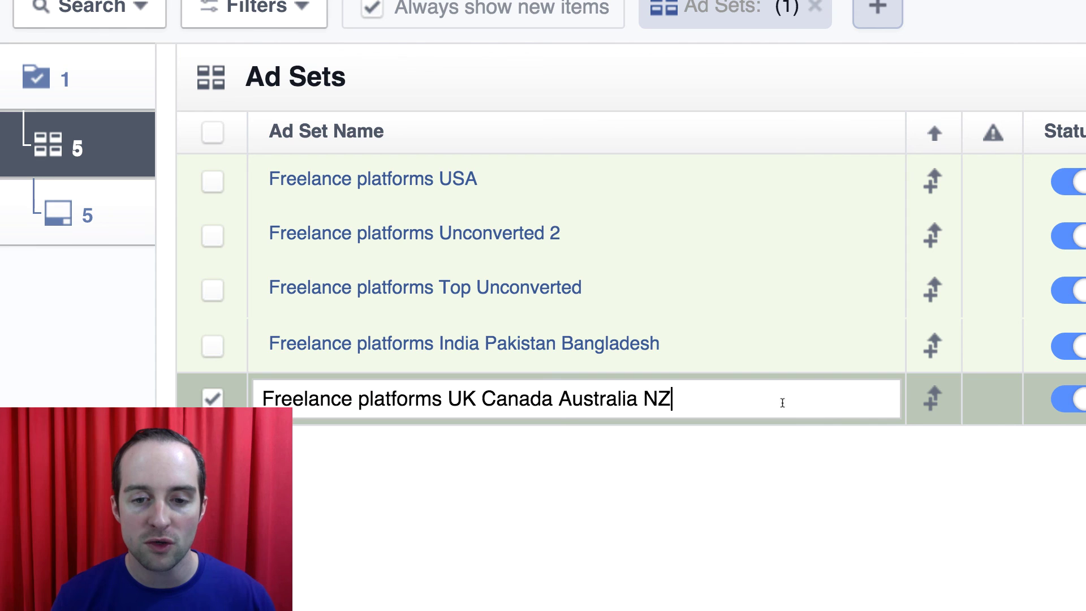
pyautogui.click(214, 399)
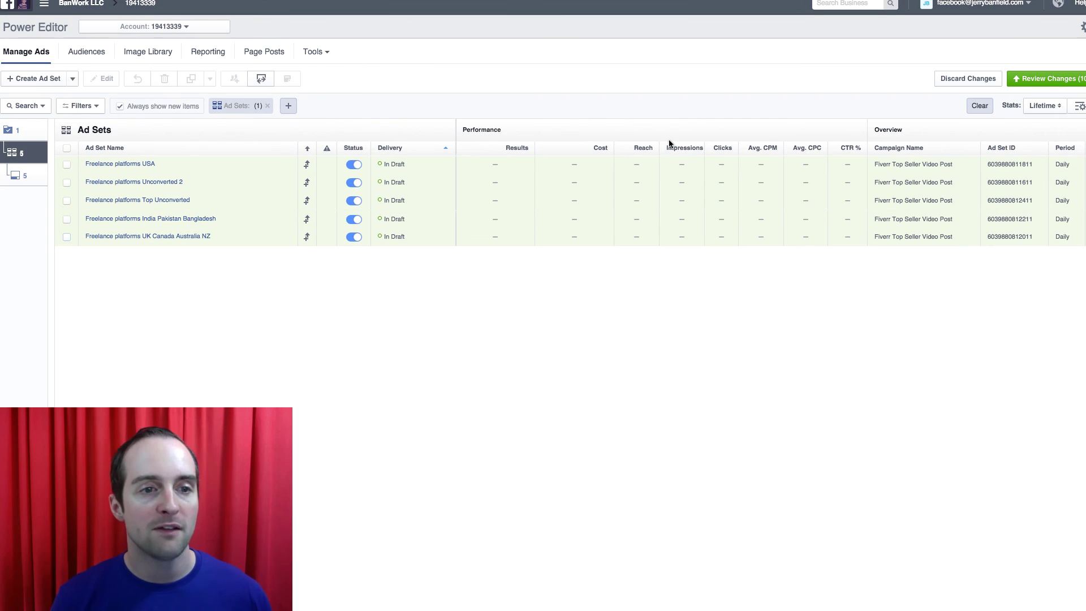
# - Review and apply the pending changes to publish the five new Freelance platforms ad sets with their ads
pyautogui.click(1050, 82)
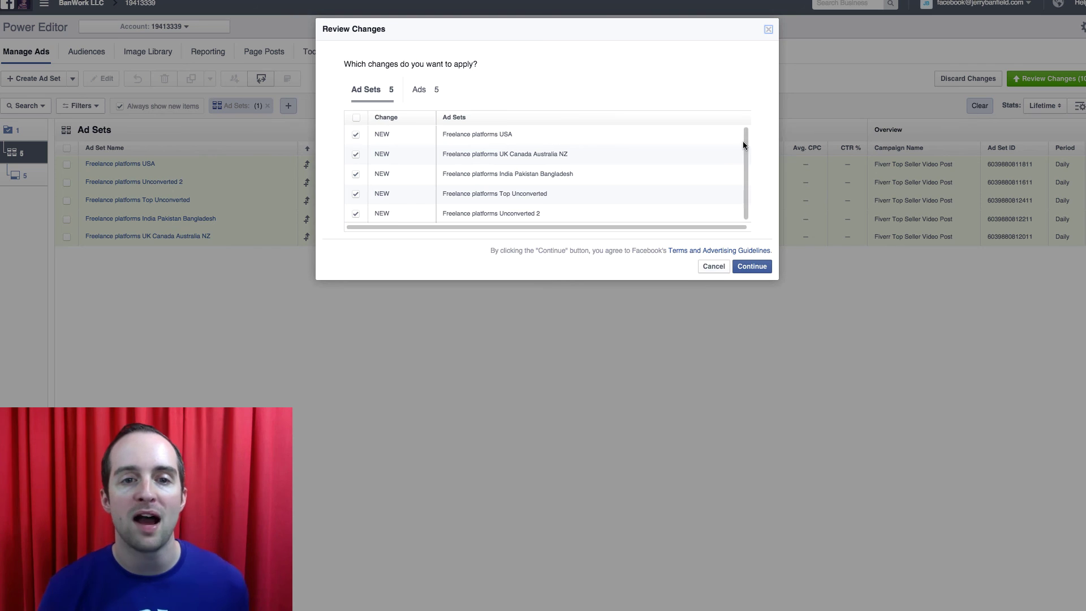
pyautogui.click(752, 266)
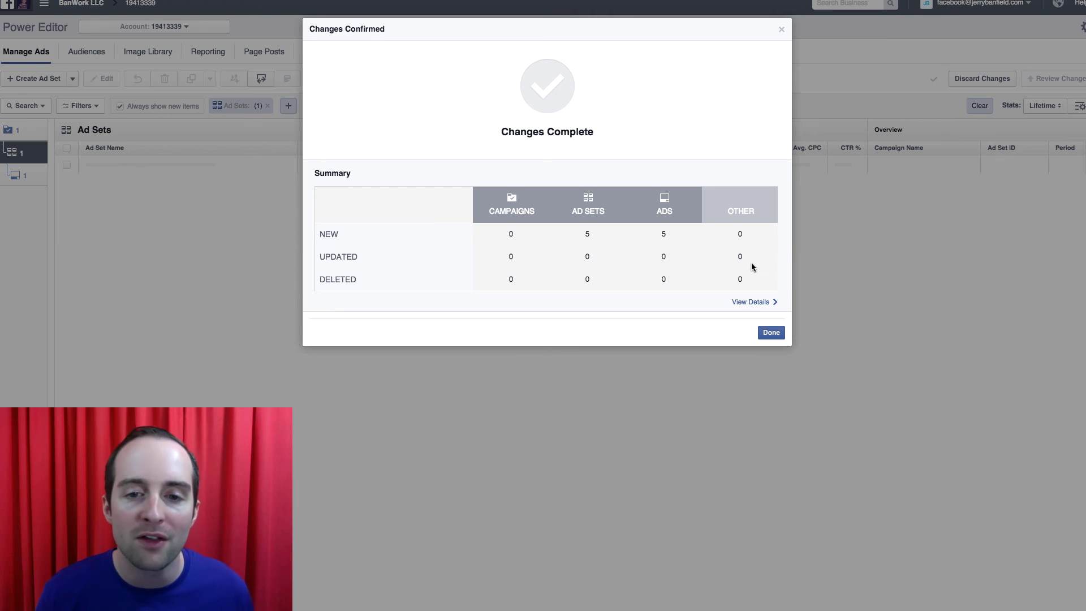
pyautogui.click(771, 333)
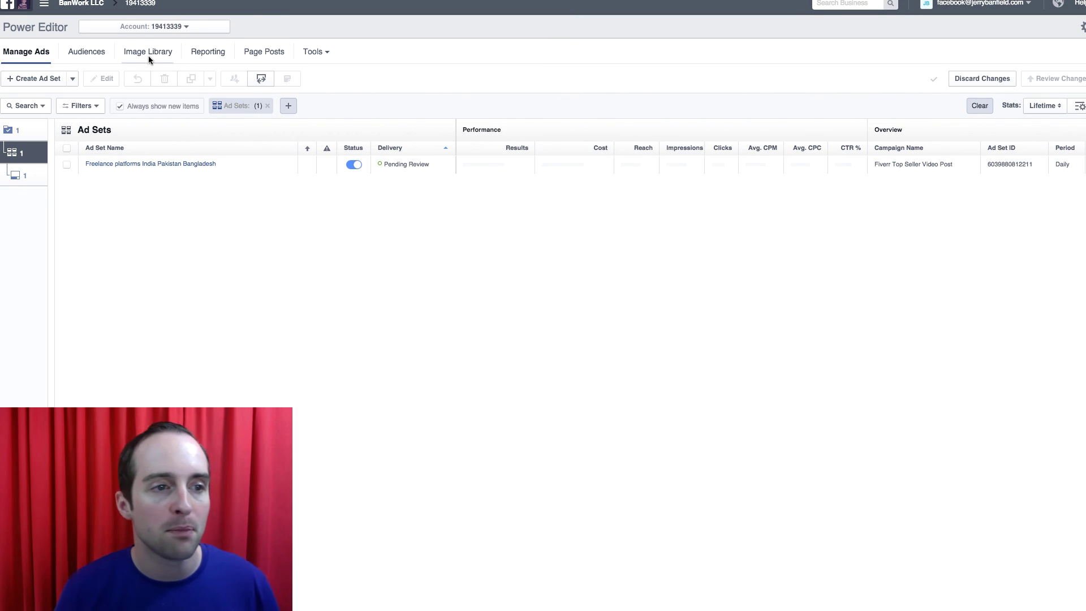
# - Clear the ad set filter and open the Fiverr Top Seller Video Post campaign from the campaign list
pyautogui.click(267, 106)
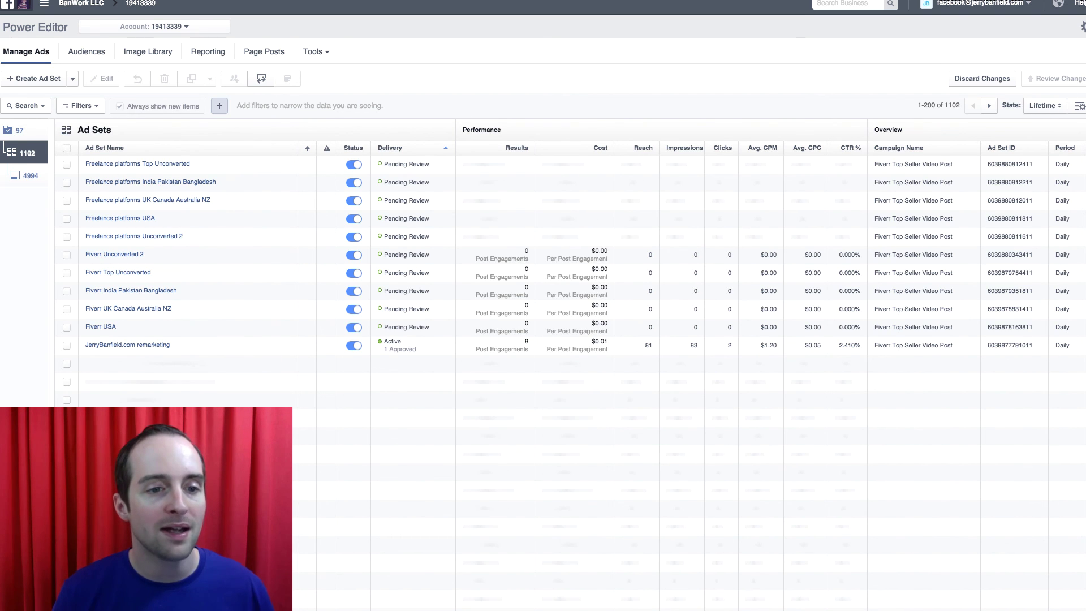
pyautogui.click(10, 129)
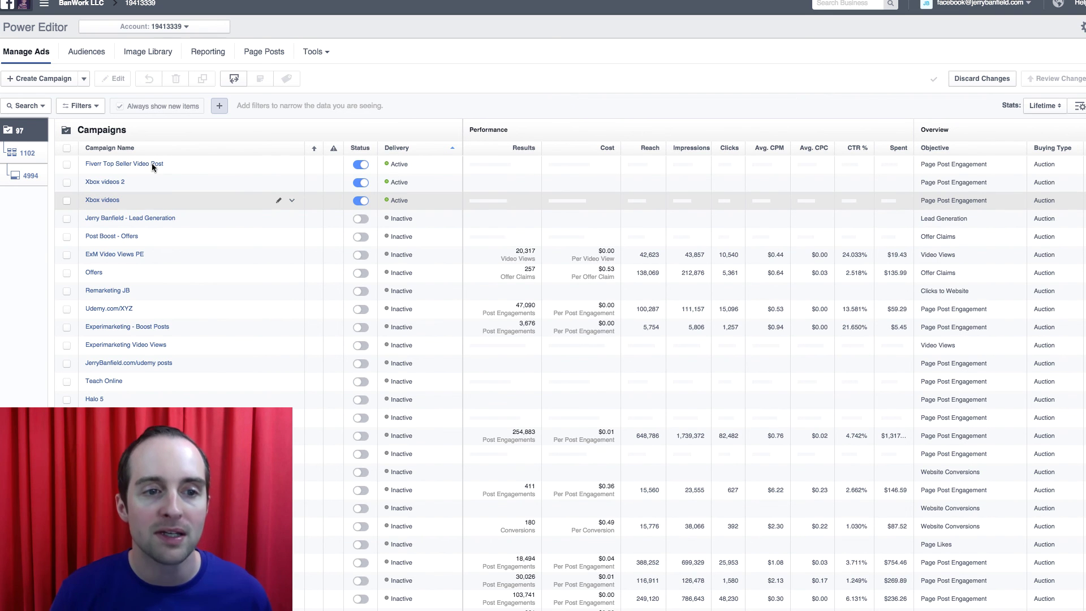
pyautogui.click(152, 164)
pyautogui.click(151, 165)
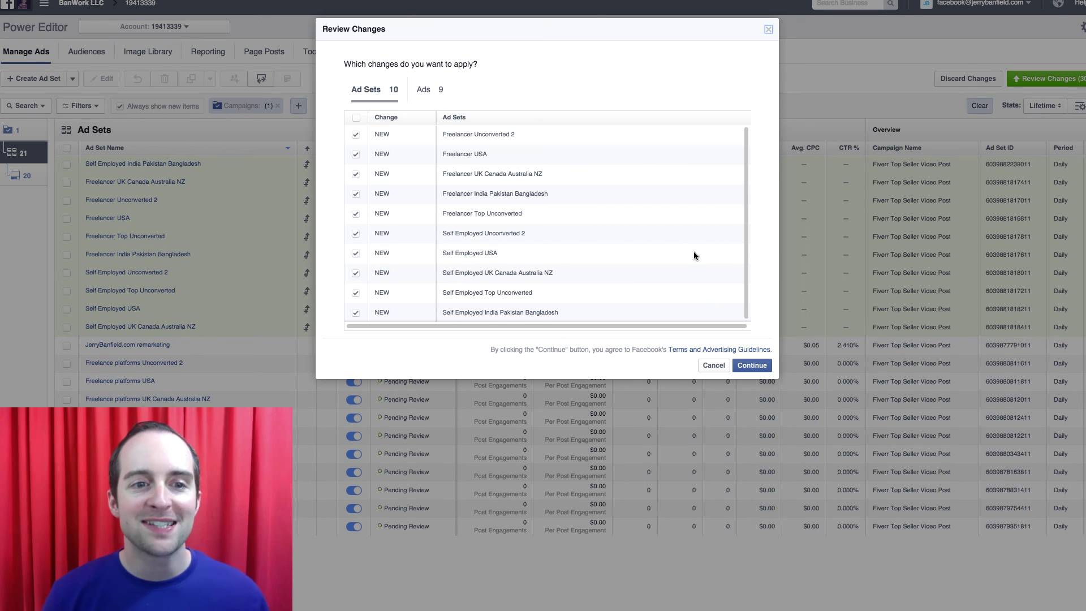
# - Review and apply the pending changes to publish the ten new Freelancer and Self Employed ad sets with their ads
pyautogui.scroll(-1, 694, 251)
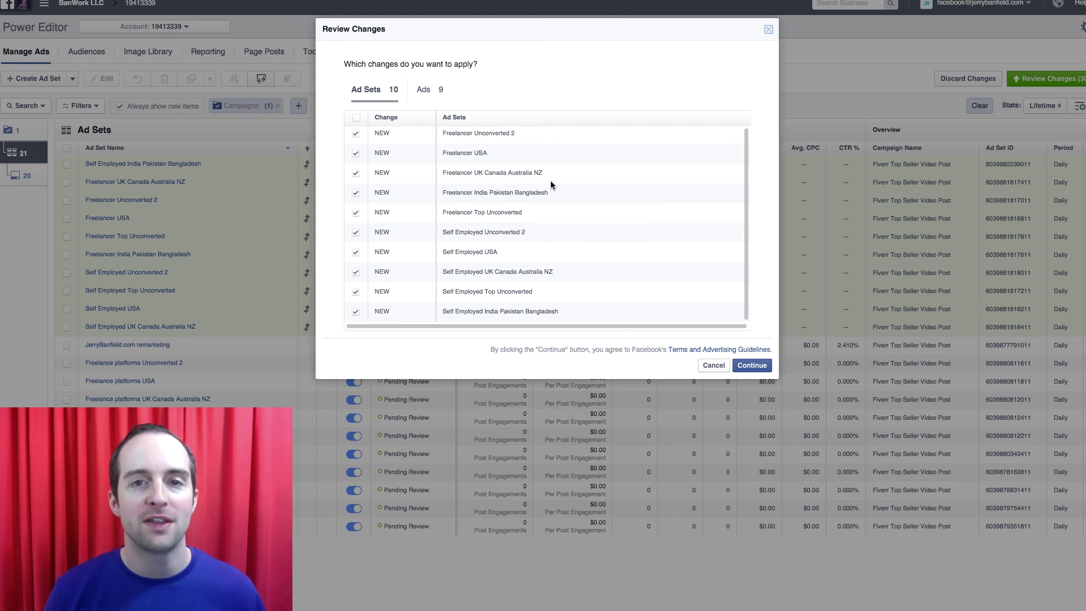
pyautogui.click(748, 368)
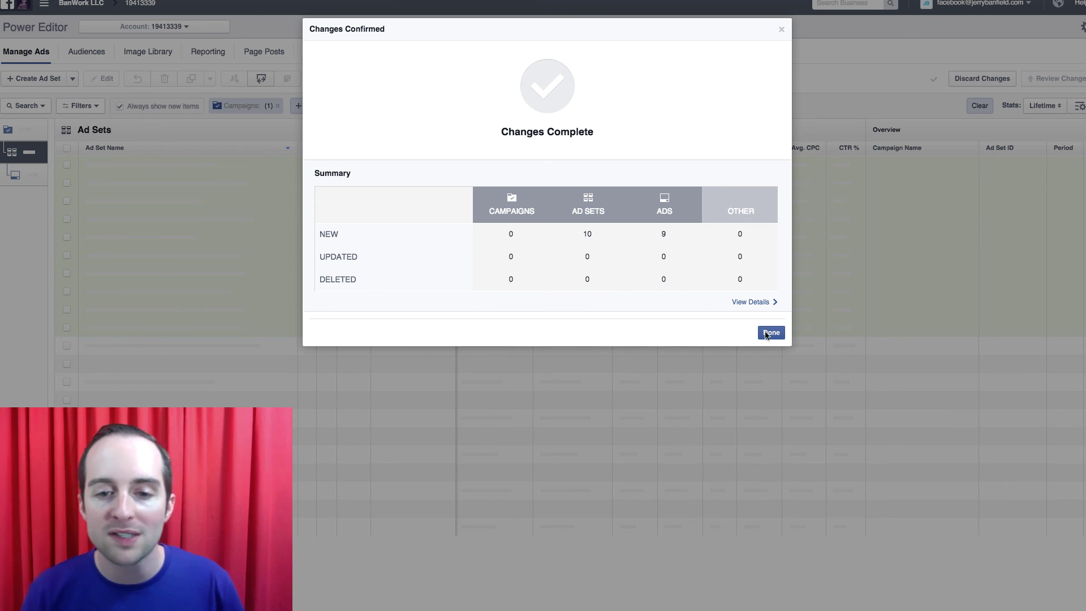
pyautogui.click(769, 334)
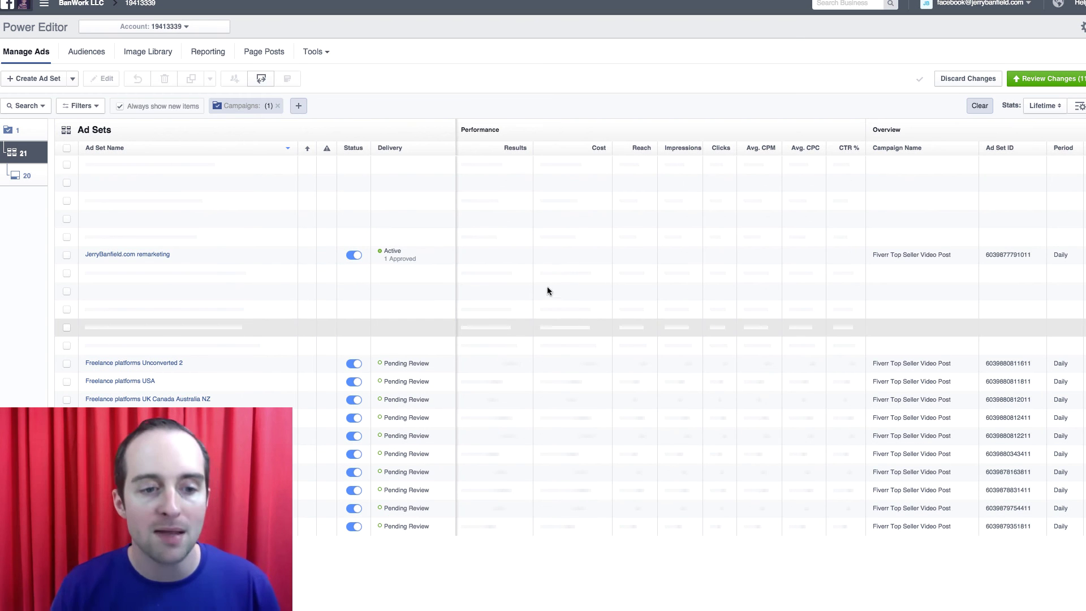